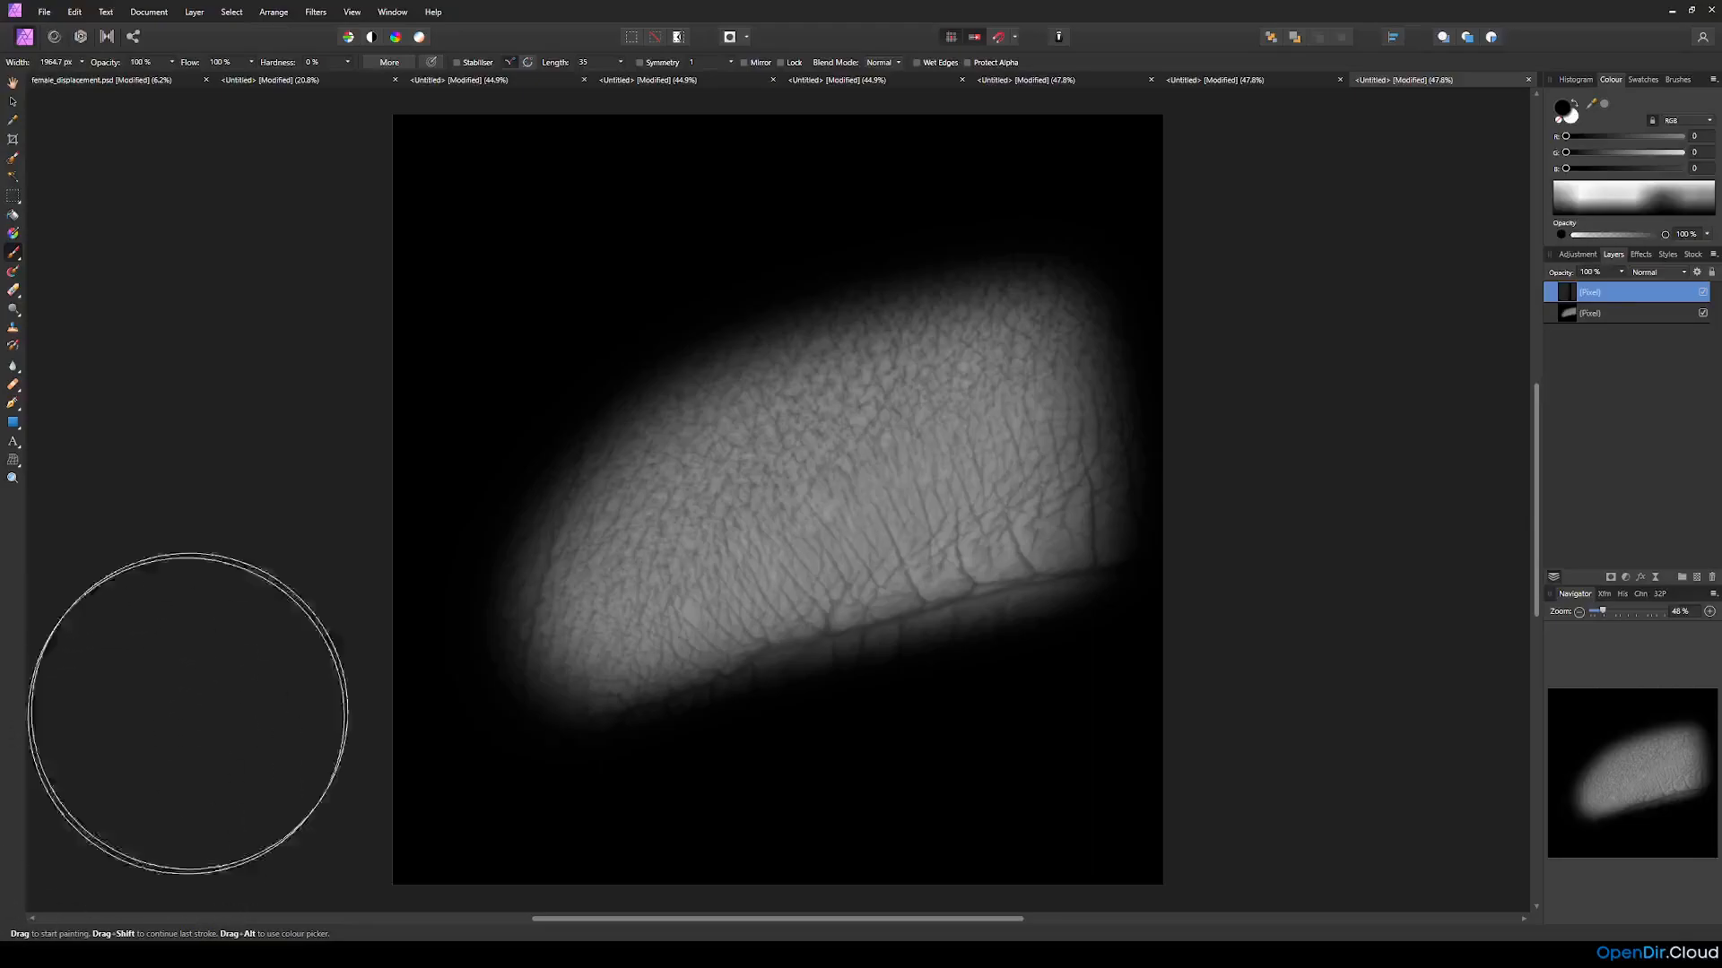
Step: Close all the untitled lip documents without saving, keeping only female_displacement.psd open
{"action": "left_click", "coordinate": [1528, 80]}
{"action": "left_click", "coordinate": [897, 536]}
{"action": "left_click", "coordinate": [1530, 80]}
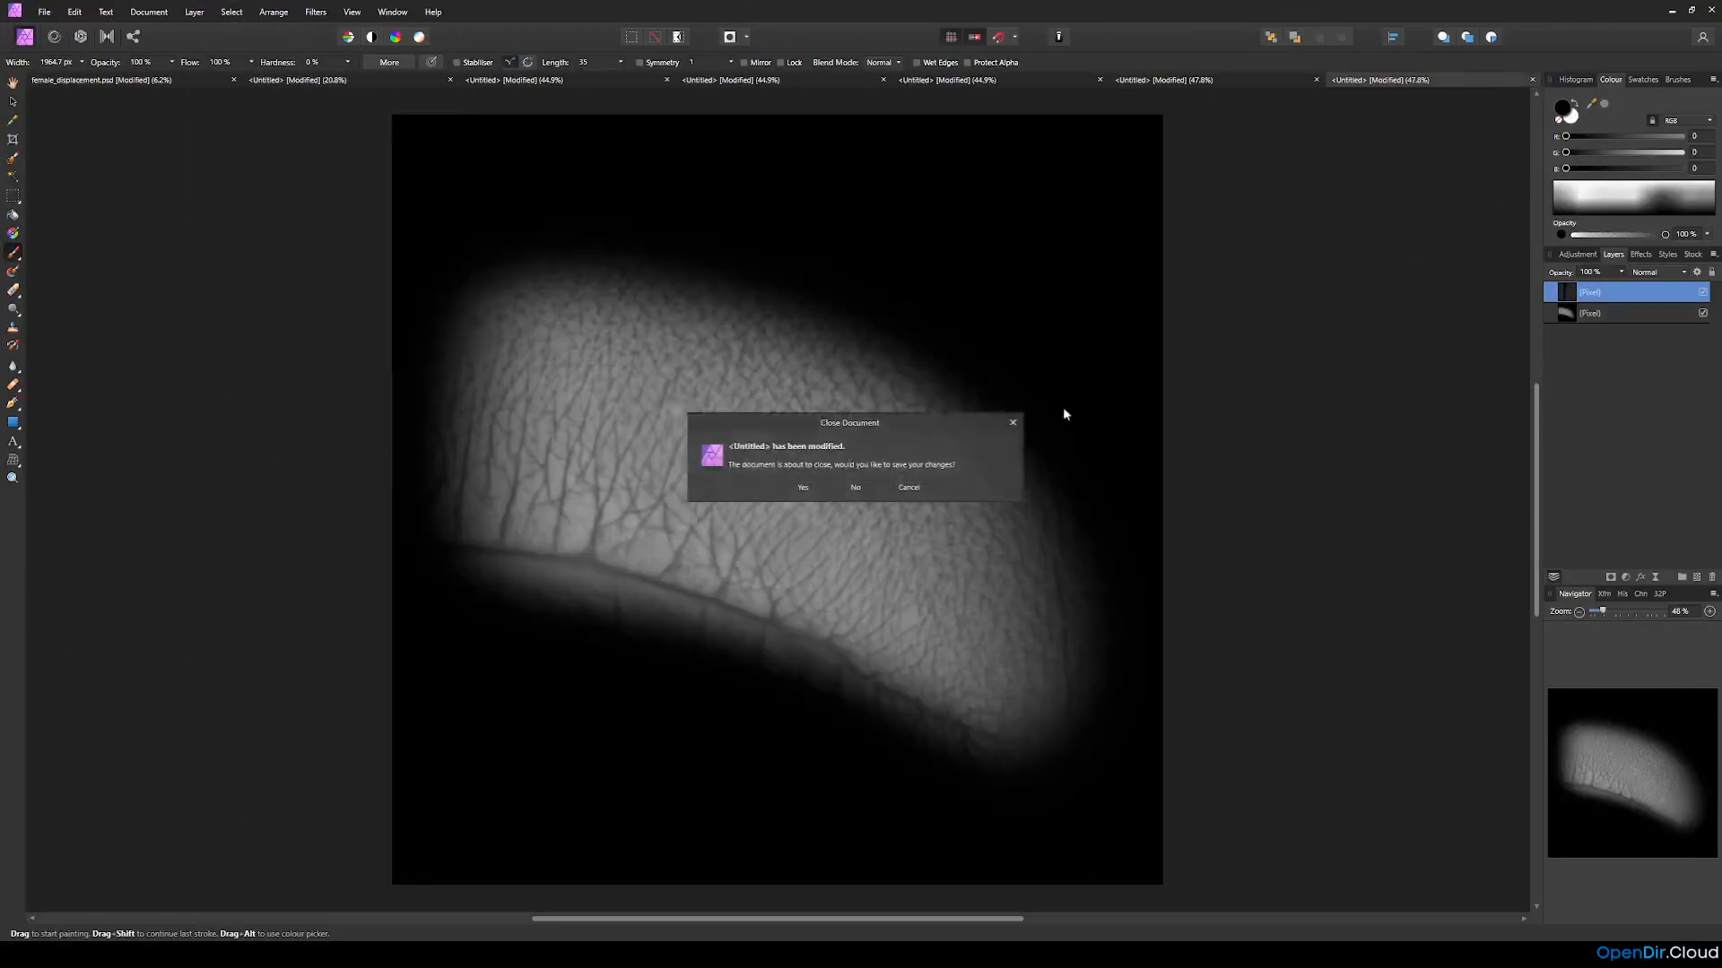
{"action": "left_click", "coordinate": [885, 489]}
{"action": "left_click", "coordinate": [1530, 80]}
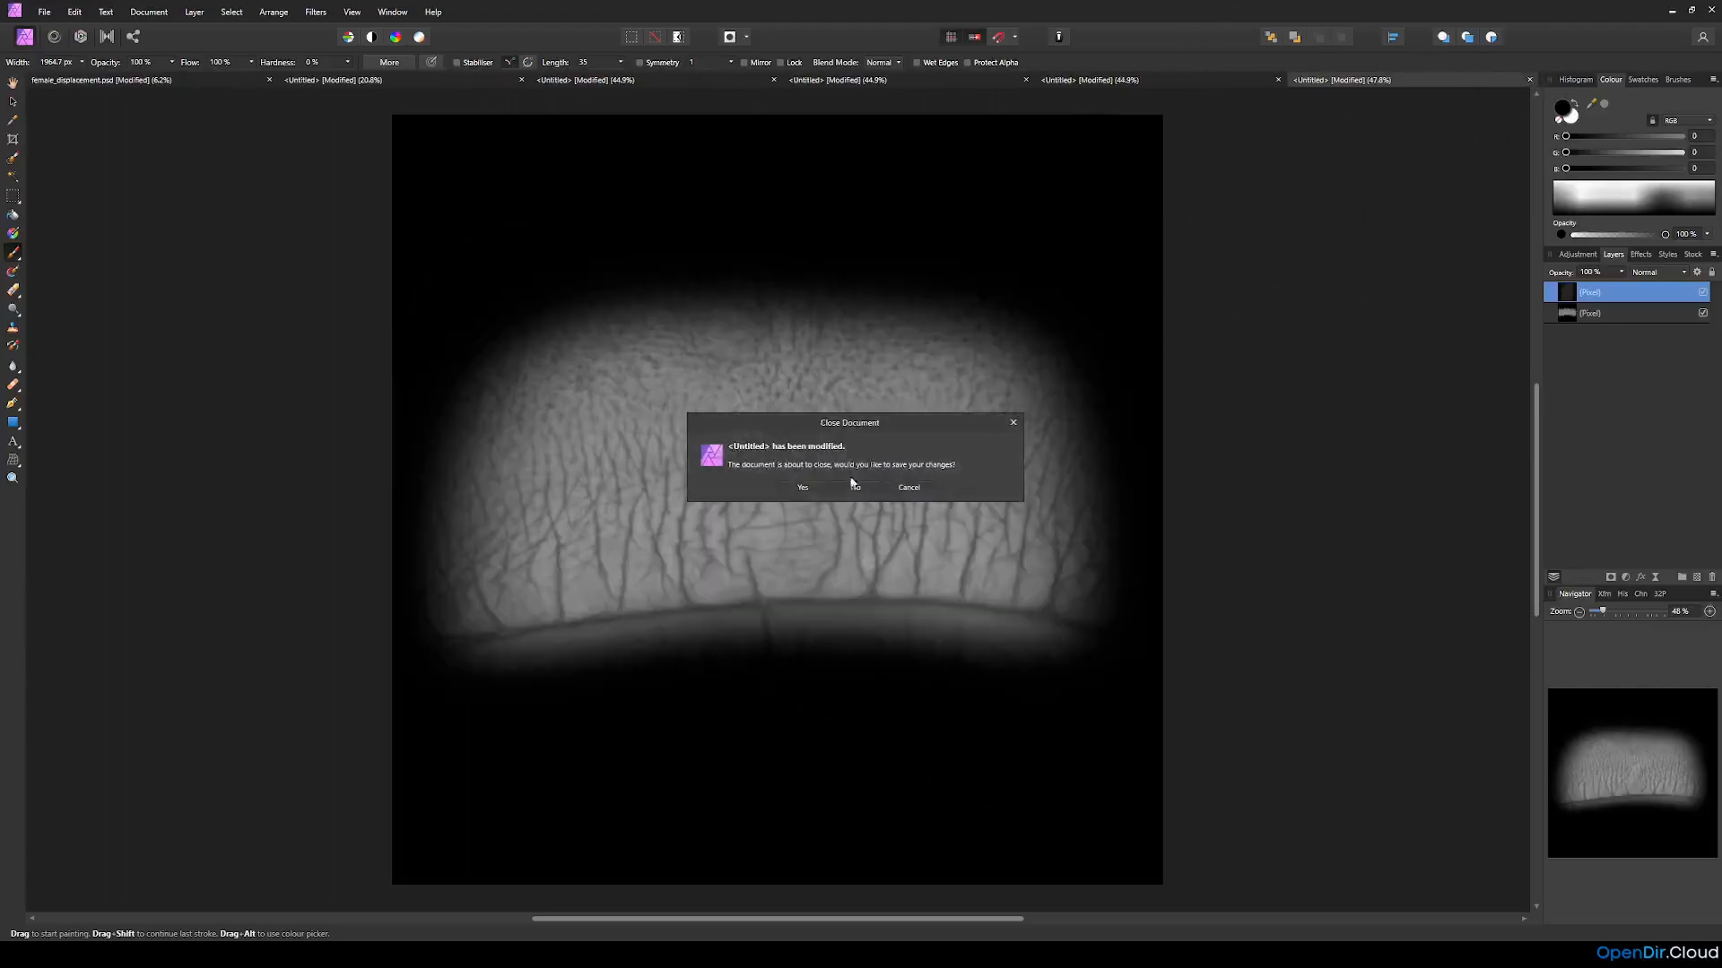
{"action": "left_click", "coordinate": [855, 487]}
{"action": "left_click", "coordinate": [1532, 80]}
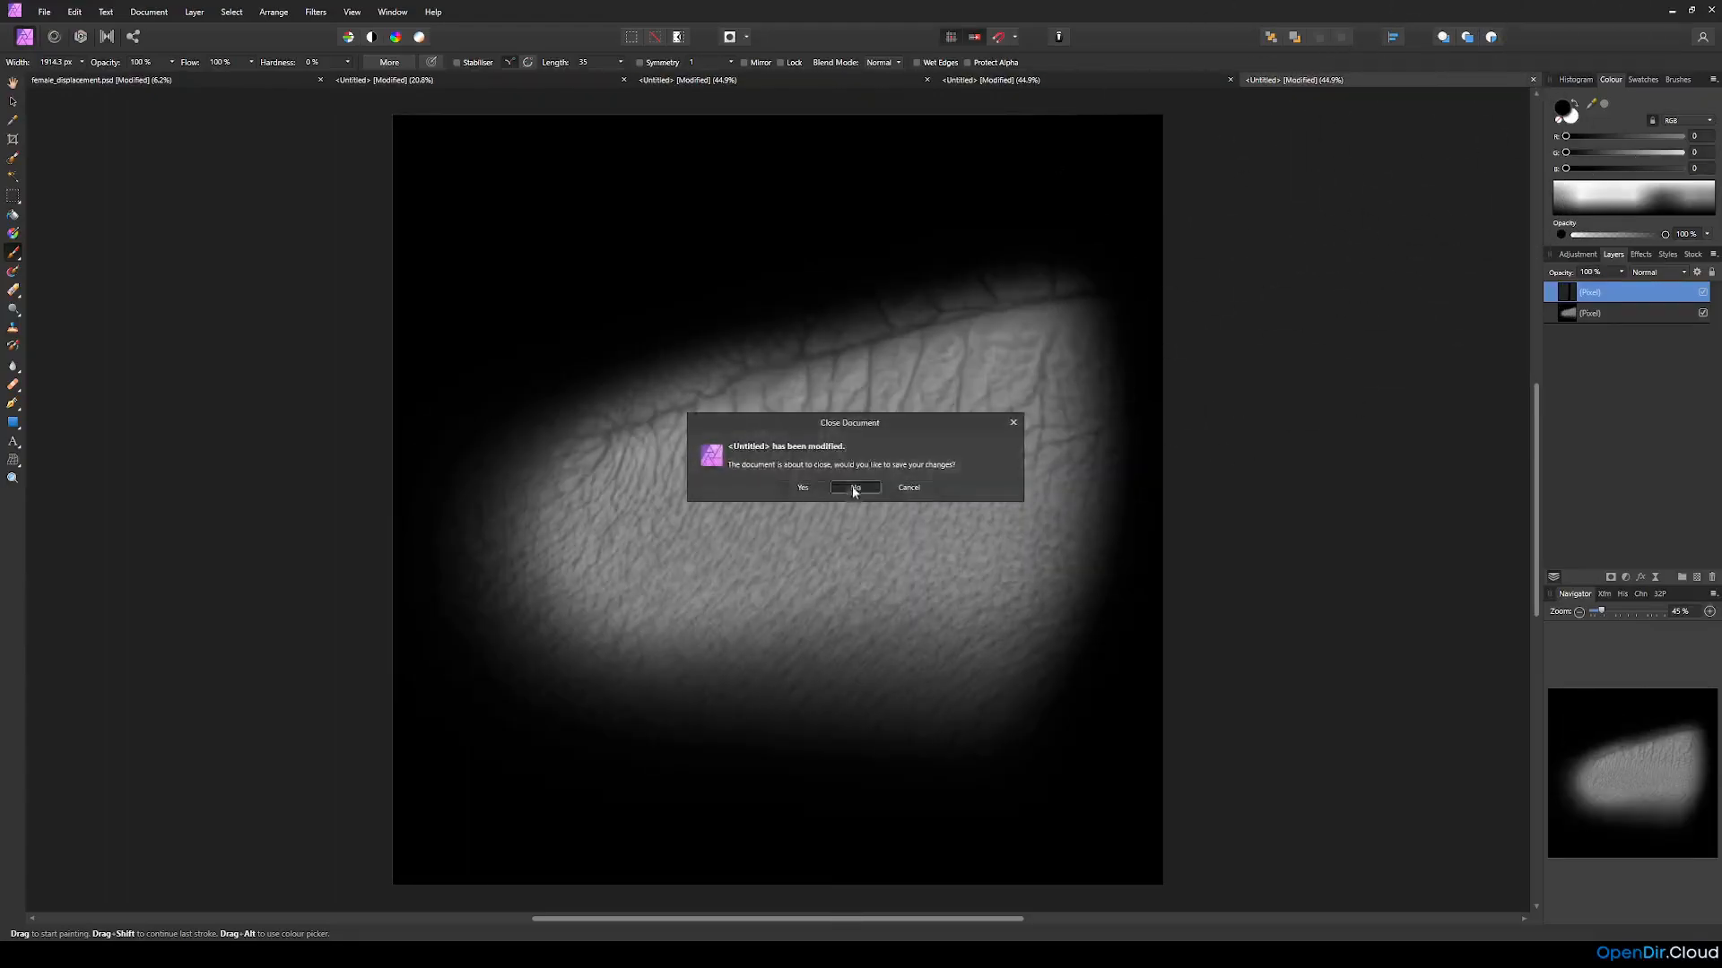
{"action": "left_click", "coordinate": [856, 487]}
{"action": "left_click", "coordinate": [1530, 80]}
{"action": "left_click", "coordinate": [855, 487]}
{"action": "left_click", "coordinate": [1531, 80]}
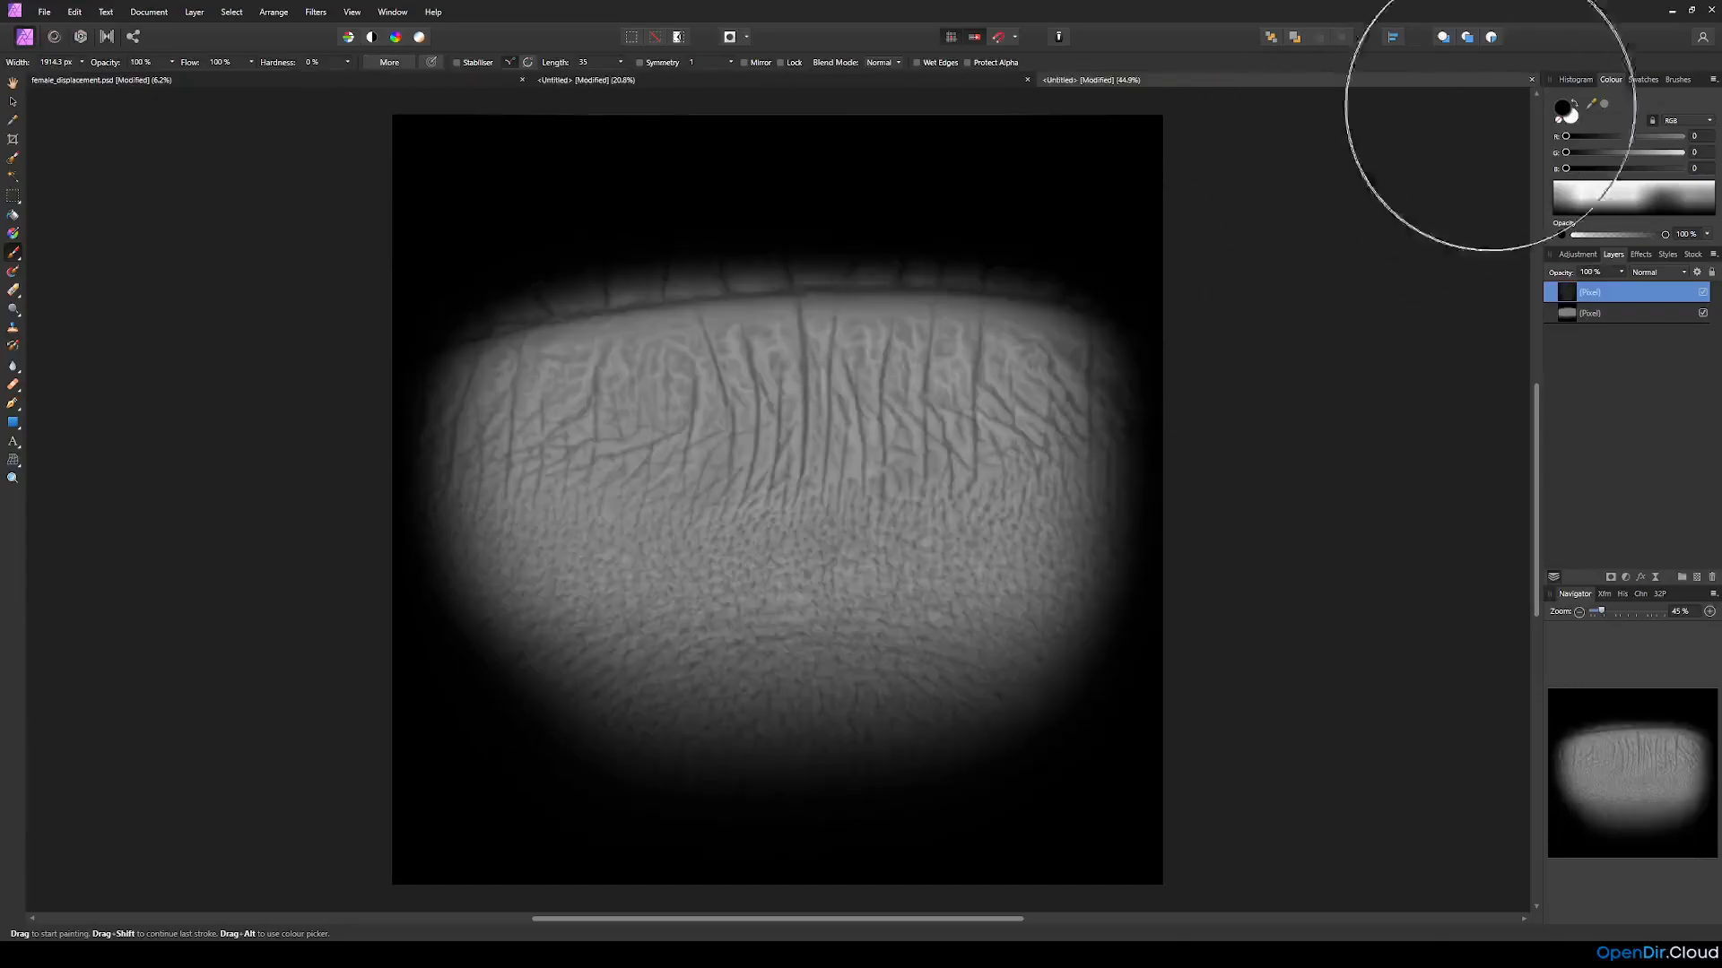
{"action": "left_click", "coordinate": [856, 487]}
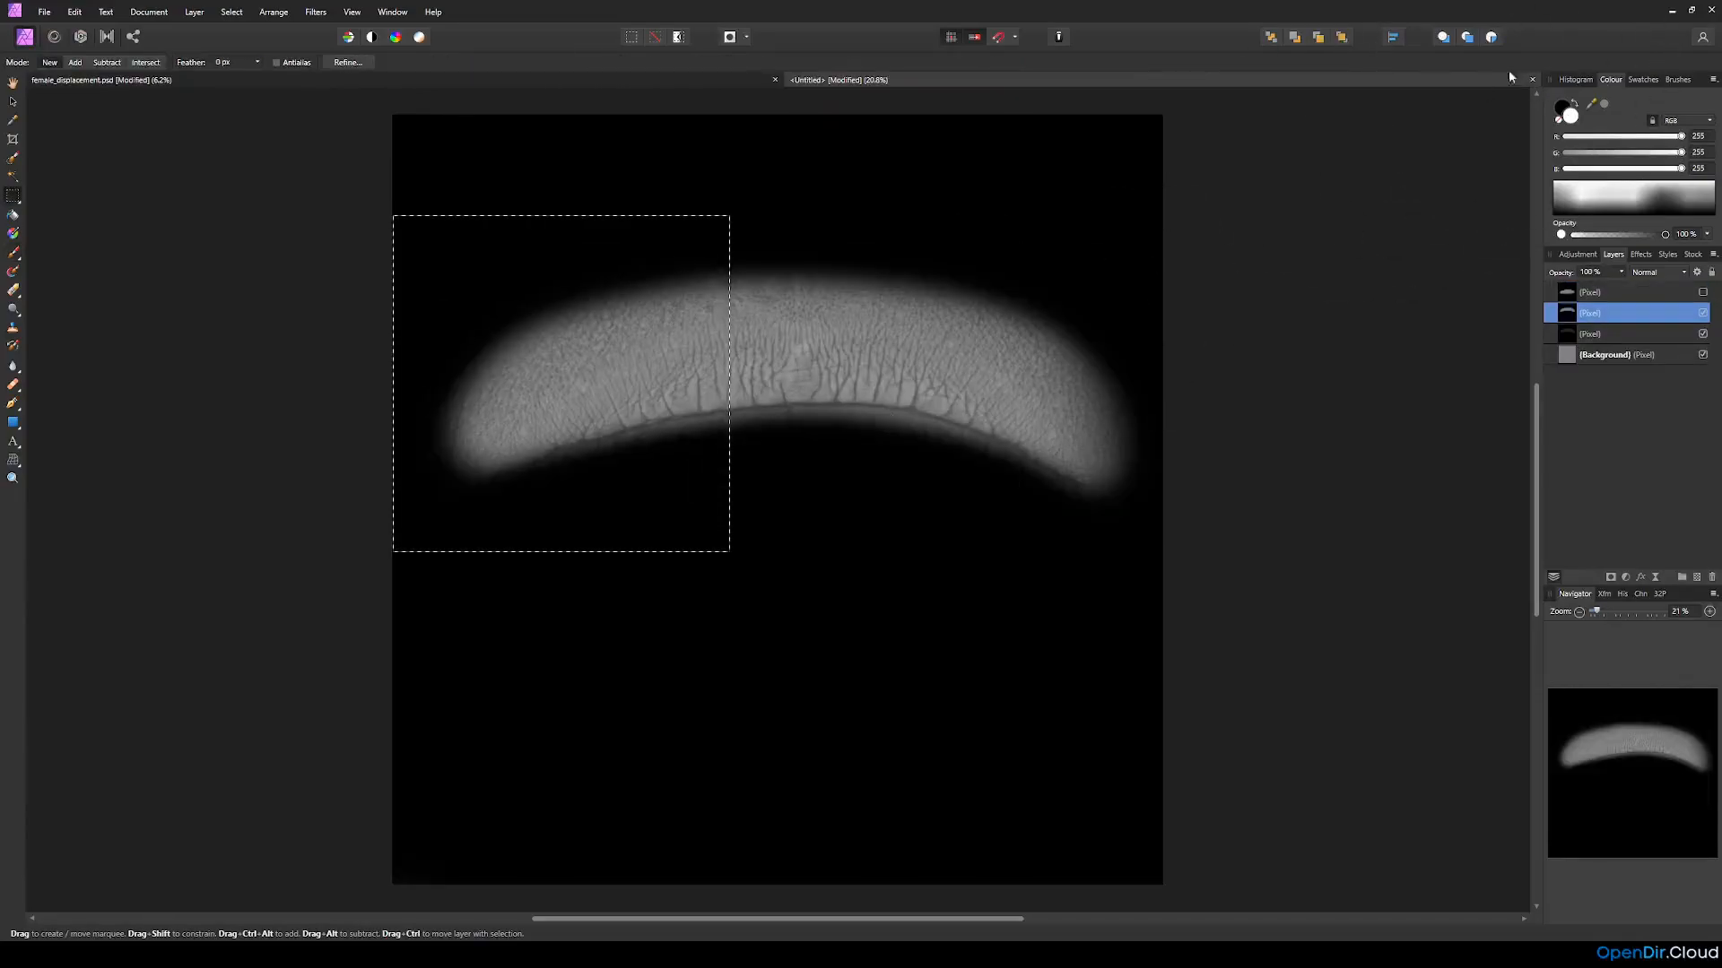
{"action": "left_click", "coordinate": [1530, 79]}
{"action": "left_click", "coordinate": [856, 487]}
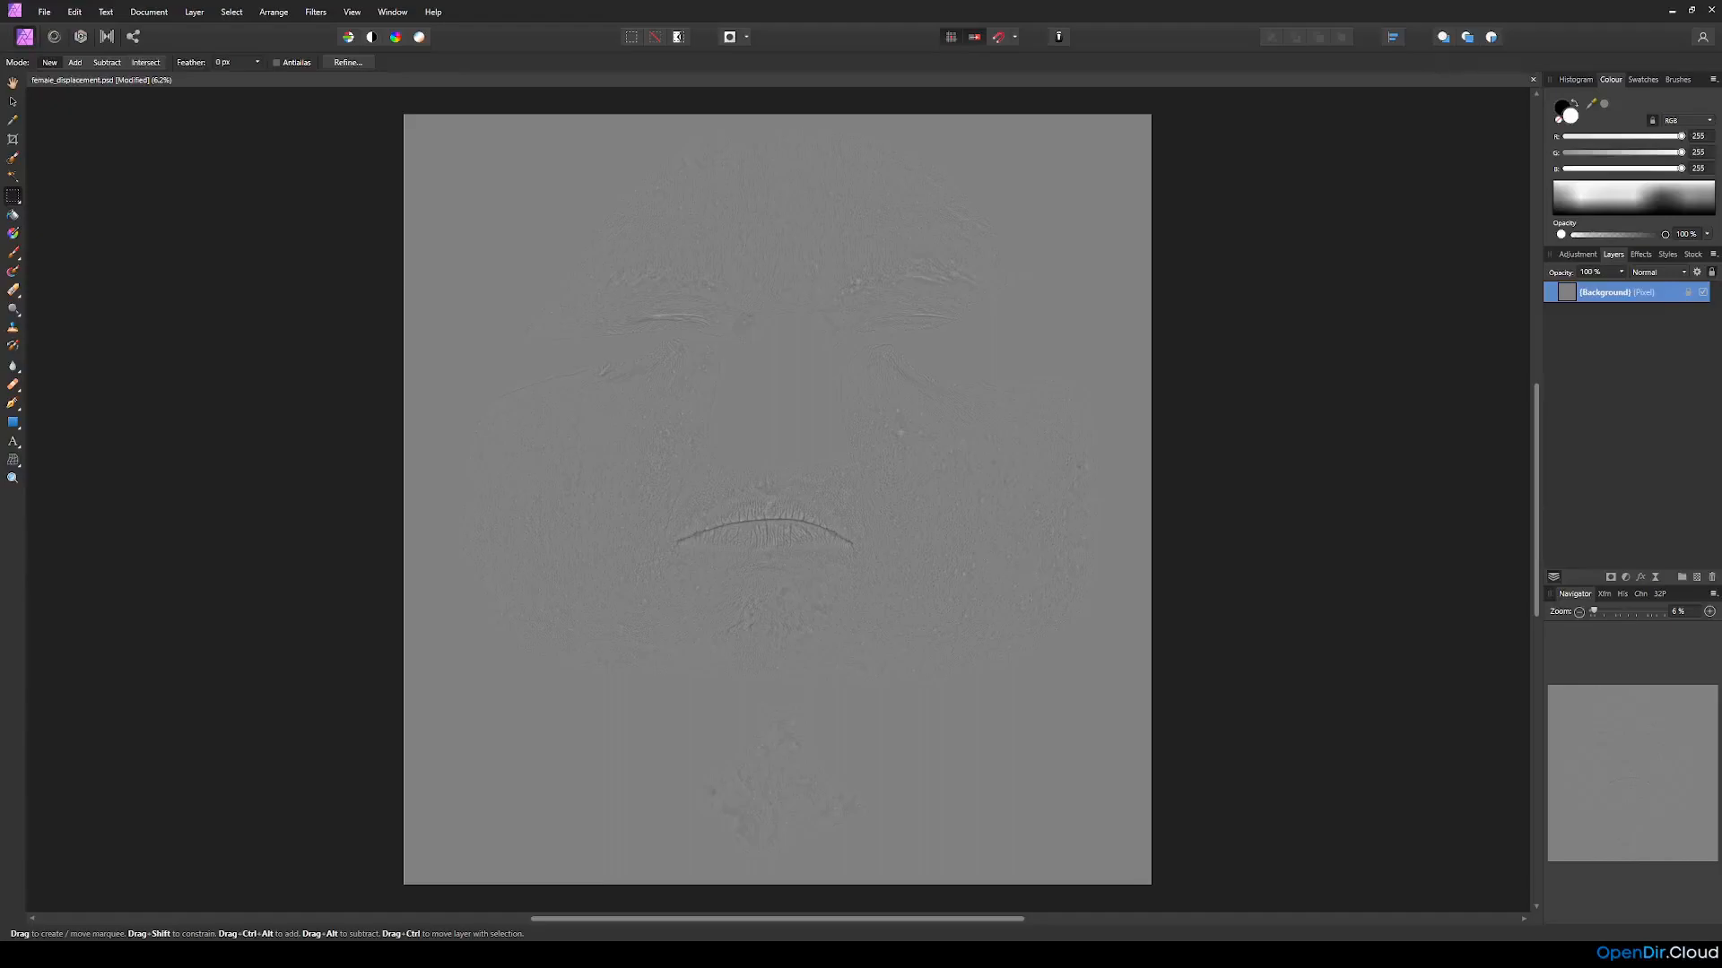
Step: Try rectangular marquee selections over the cheek and the forehead of the face displacement map
{"action": "left_click_drag", "start_coordinate": [1063, 645], "coordinate": [874, 434]}
{"action": "left_click_drag", "start_coordinate": [694, 128], "coordinate": [905, 261]}
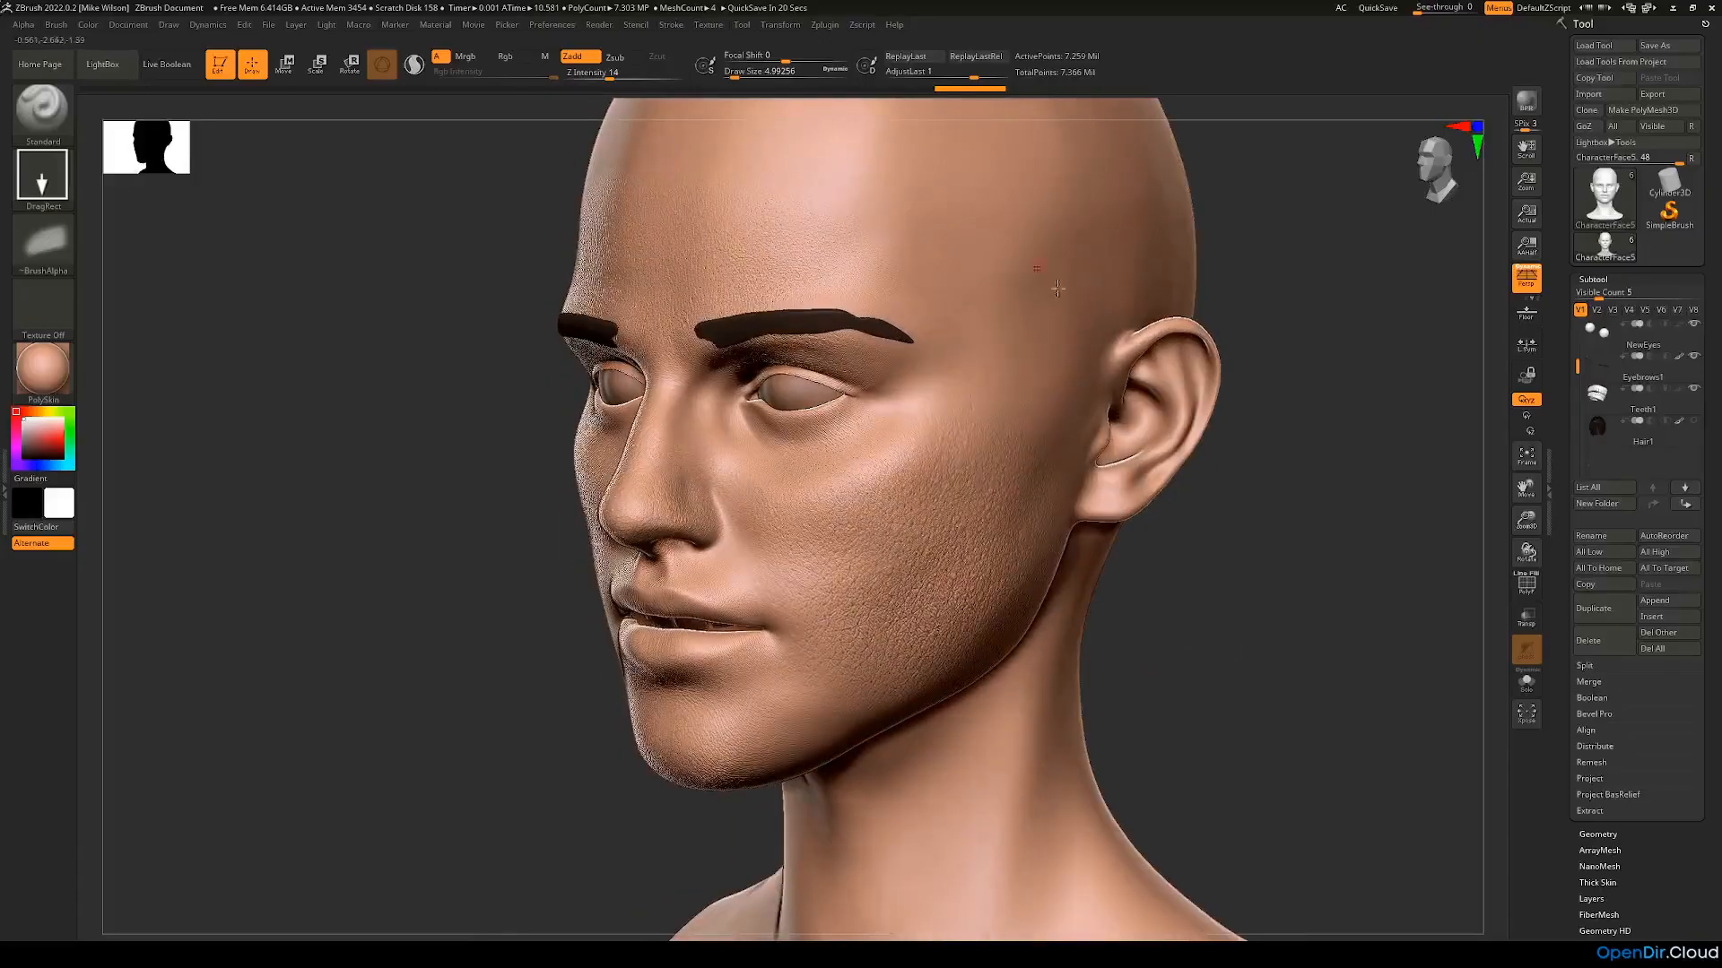
Step: Switch to ZBrush and examine the skin detail on the head's cheek, temple and forehead
{"action": "left_click_drag", "start_coordinate": [1211, 684], "coordinate": [1085, 674]}
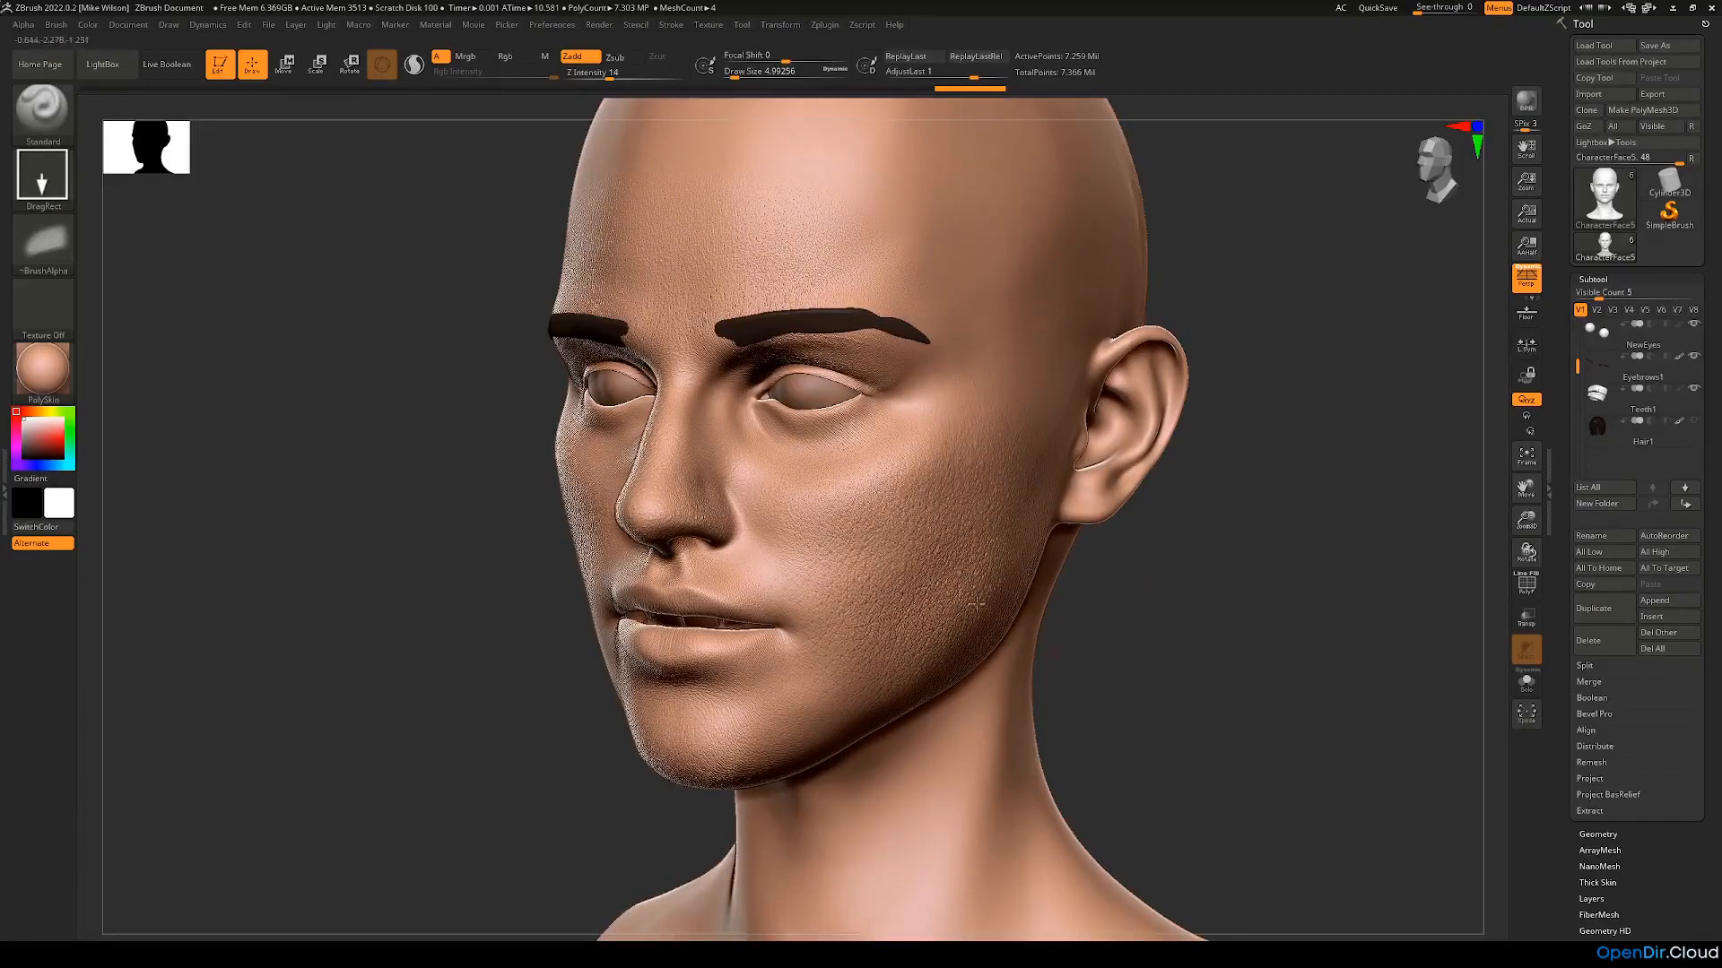
{"action": "left_click_drag", "start_coordinate": [1192, 653], "coordinate": [1169, 776], "text": "alt"}
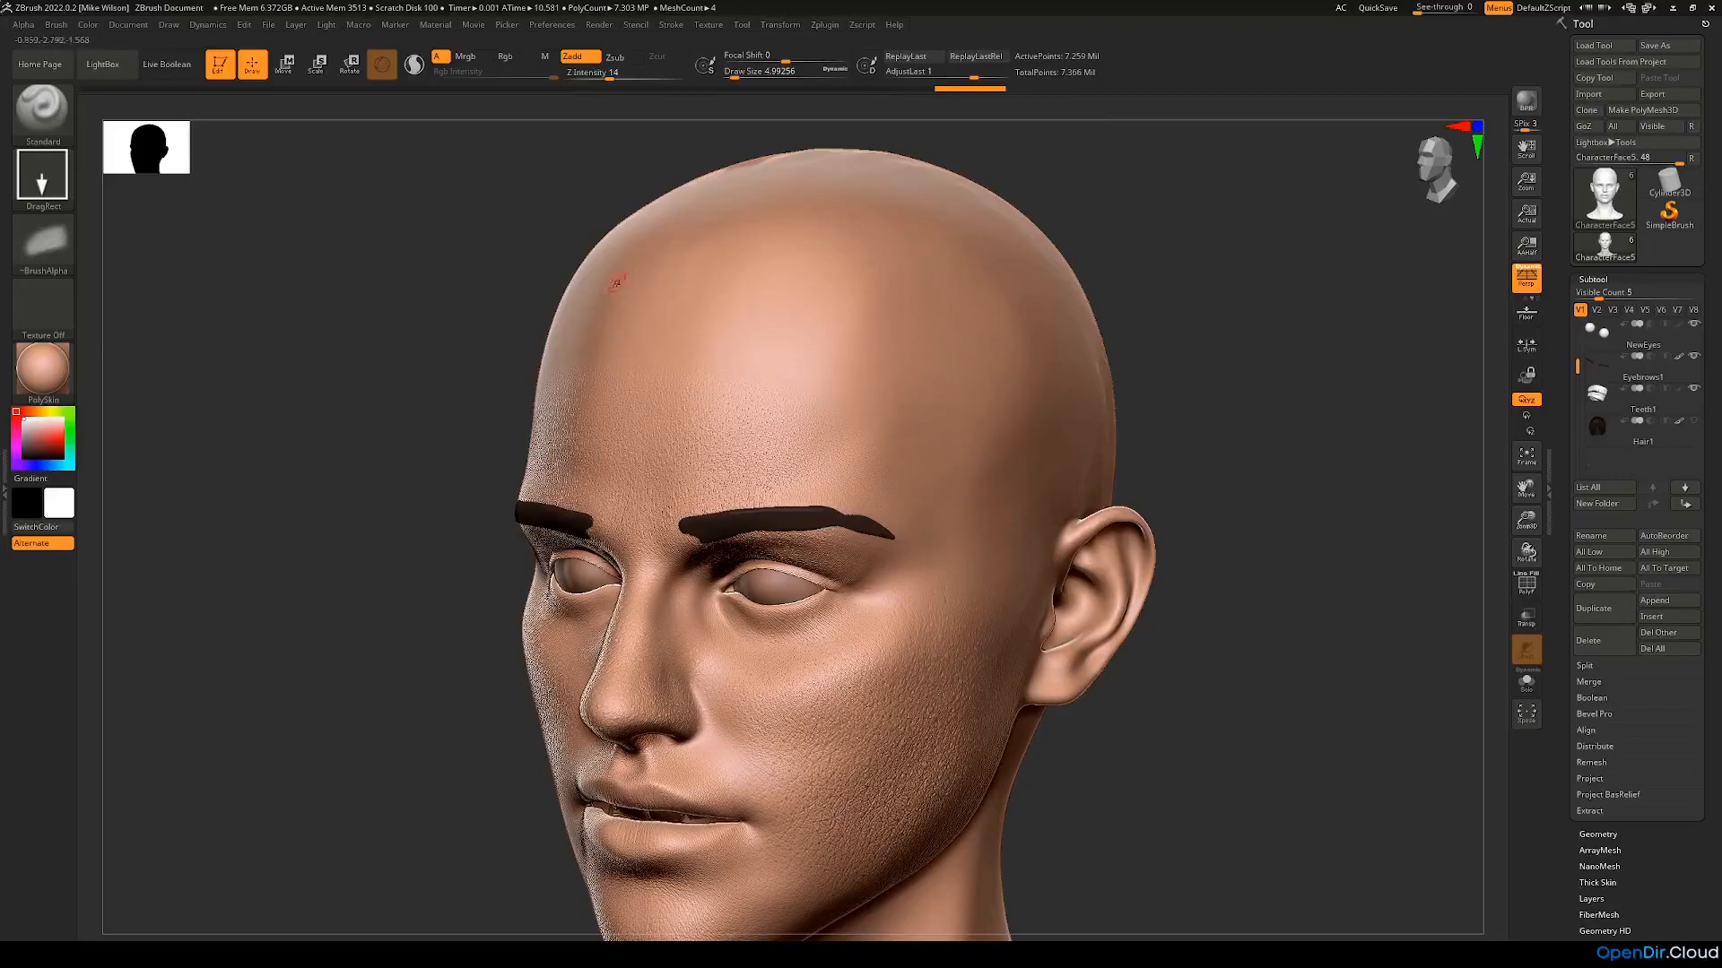
{"action": "left_click_drag", "start_coordinate": [1308, 544], "coordinate": [1341, 430]}
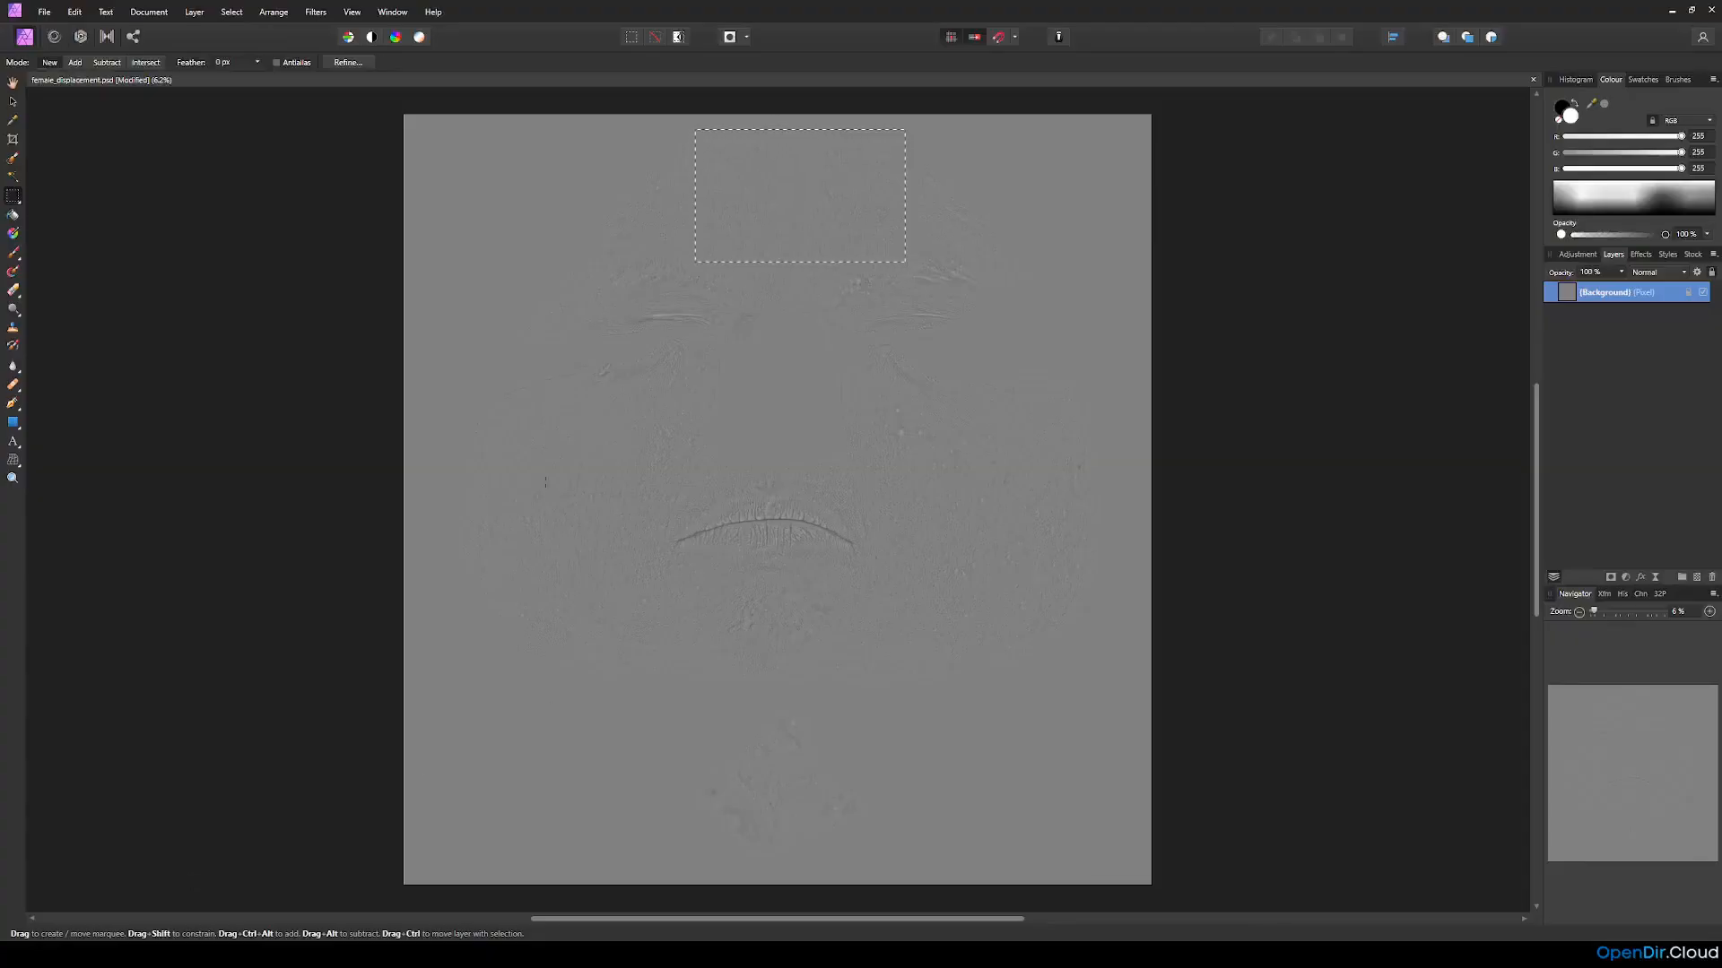
Step: Switch back to Affinity Photo and marquee-select a square skin patch on the cheek beside the mouth
{"action": "left_click", "coordinate": [12, 478]}
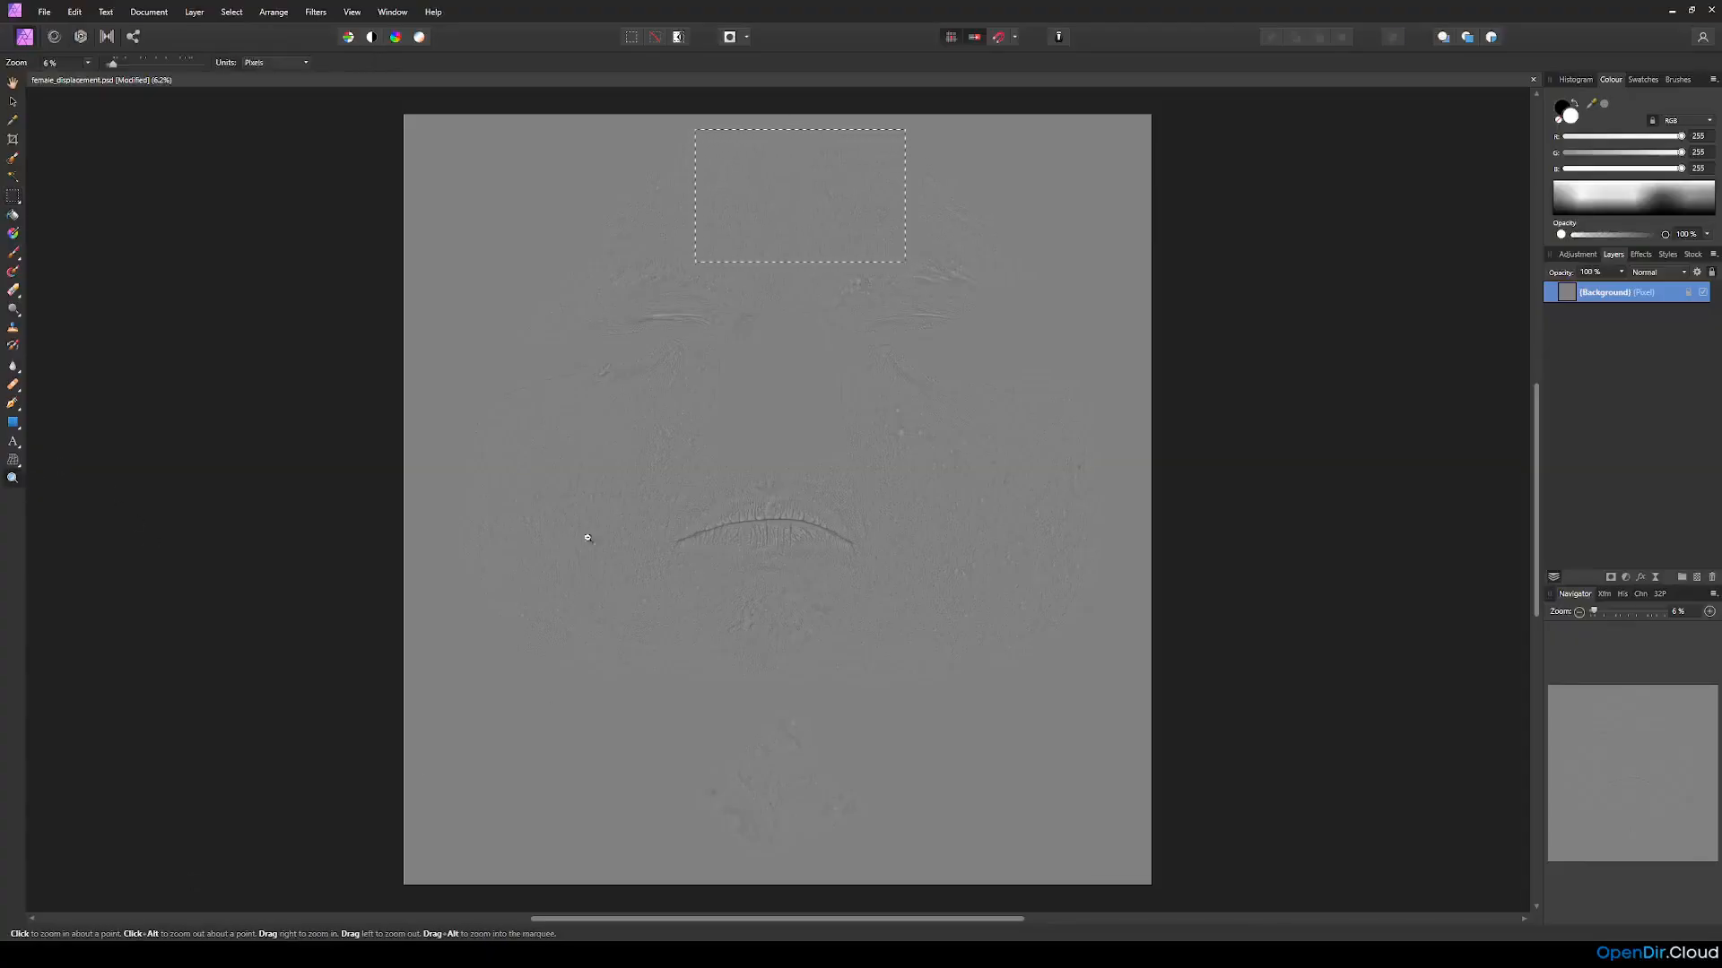
{"action": "left_click", "coordinate": [896, 538]}
{"action": "left_click", "coordinate": [664, 543]}
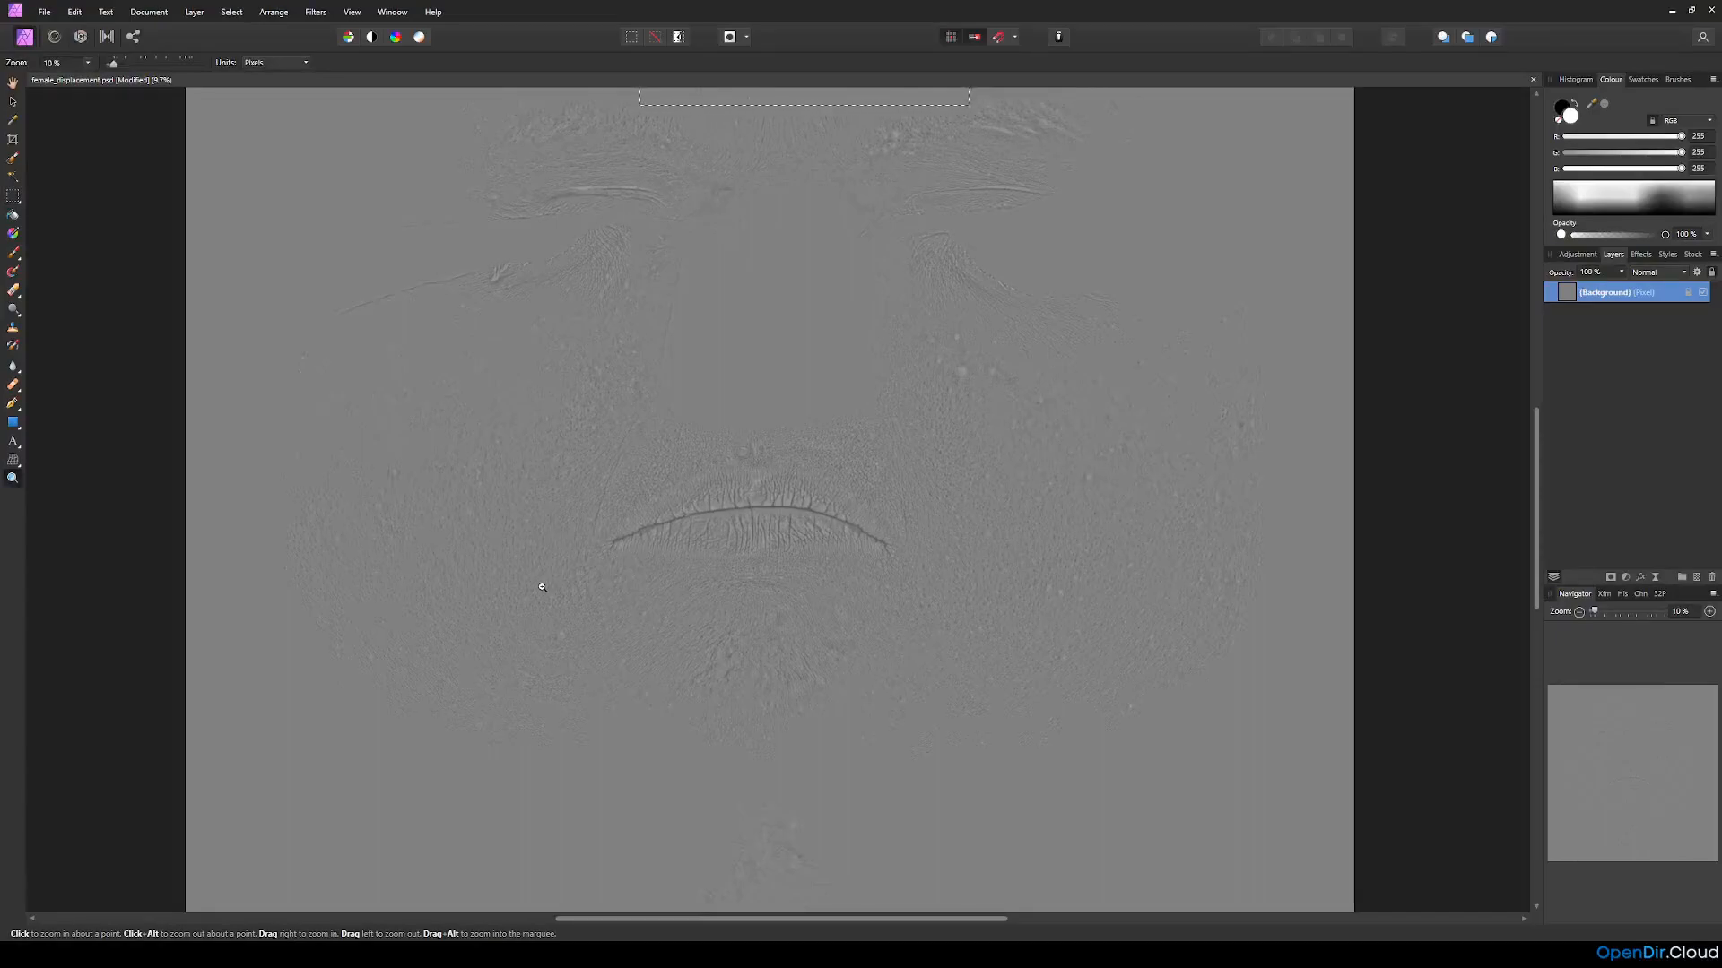
{"action": "key", "text": "m"}
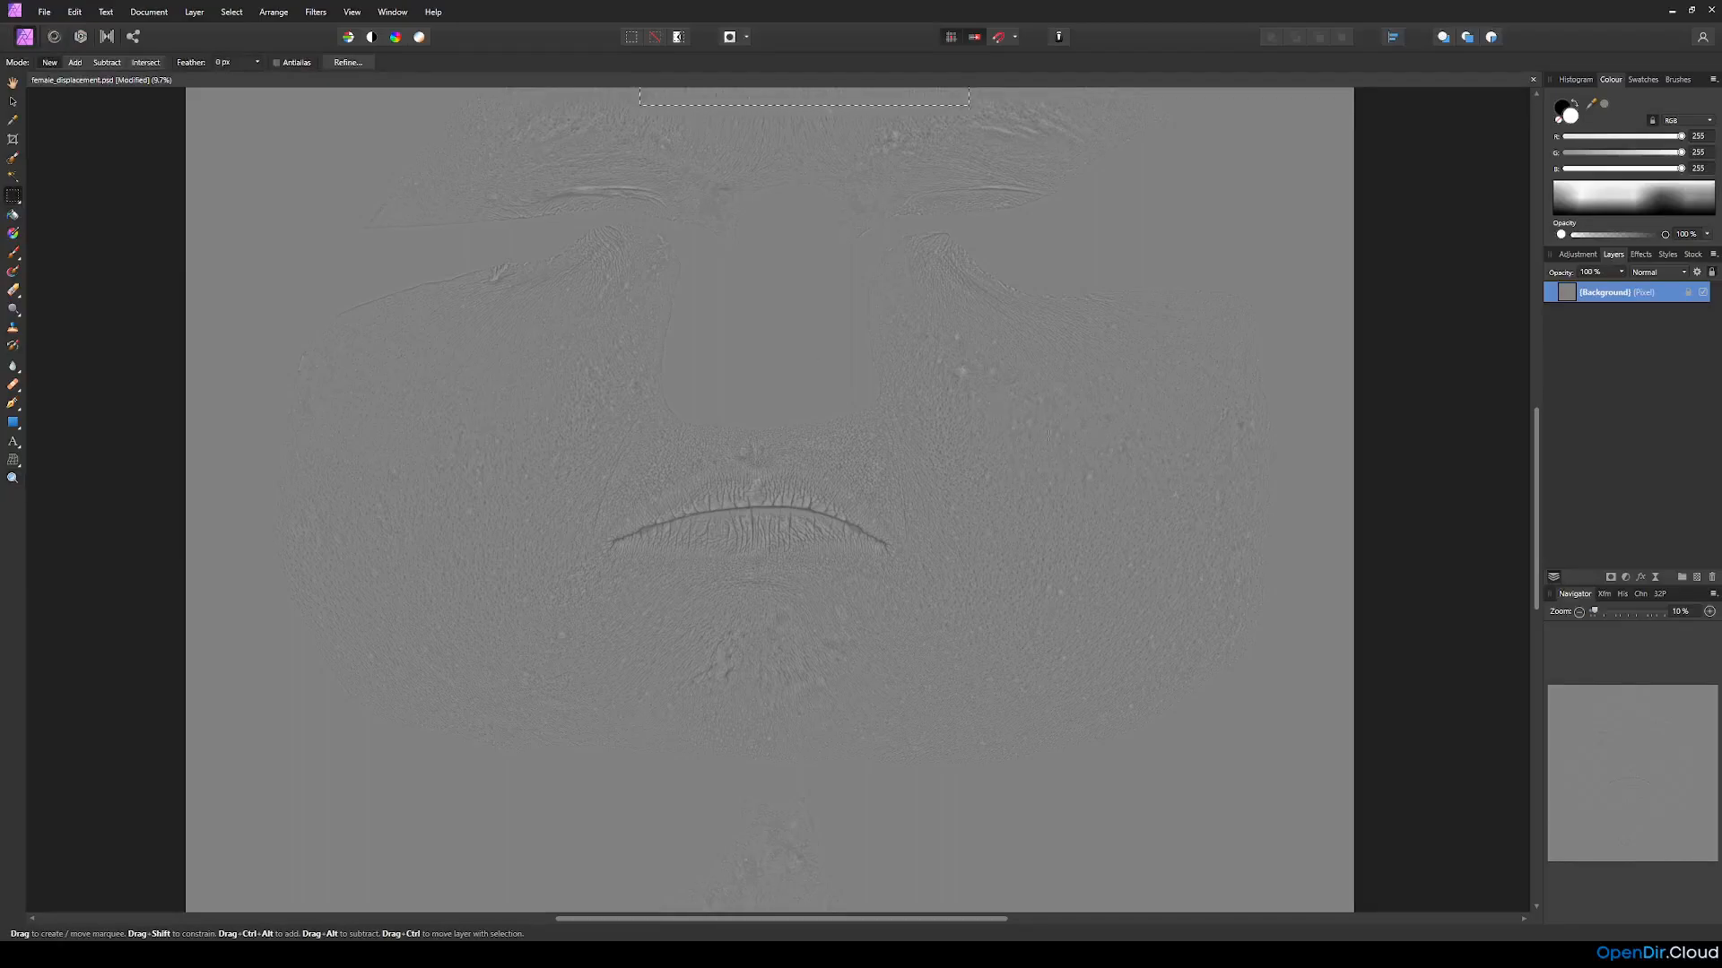
{"action": "left_click_drag", "start_coordinate": [985, 392], "coordinate": [1258, 590]}
{"action": "left_click_drag", "start_coordinate": [1157, 549], "coordinate": [1147, 558]}
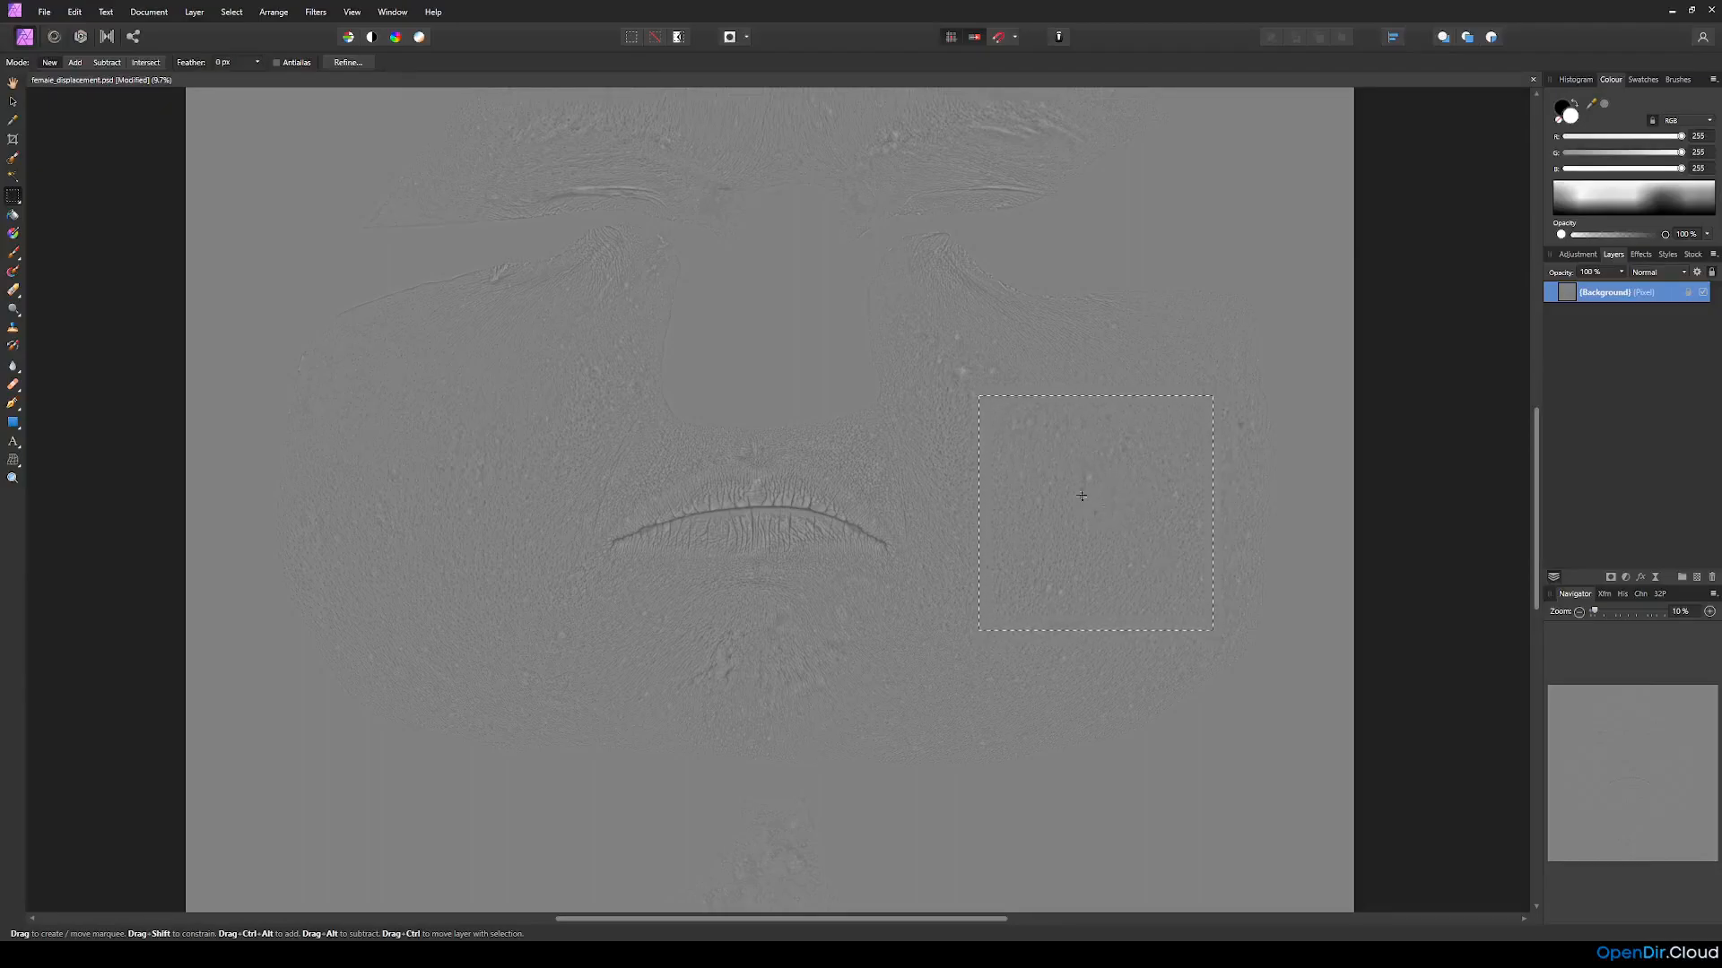
{"action": "left_click", "coordinate": [44, 12]}
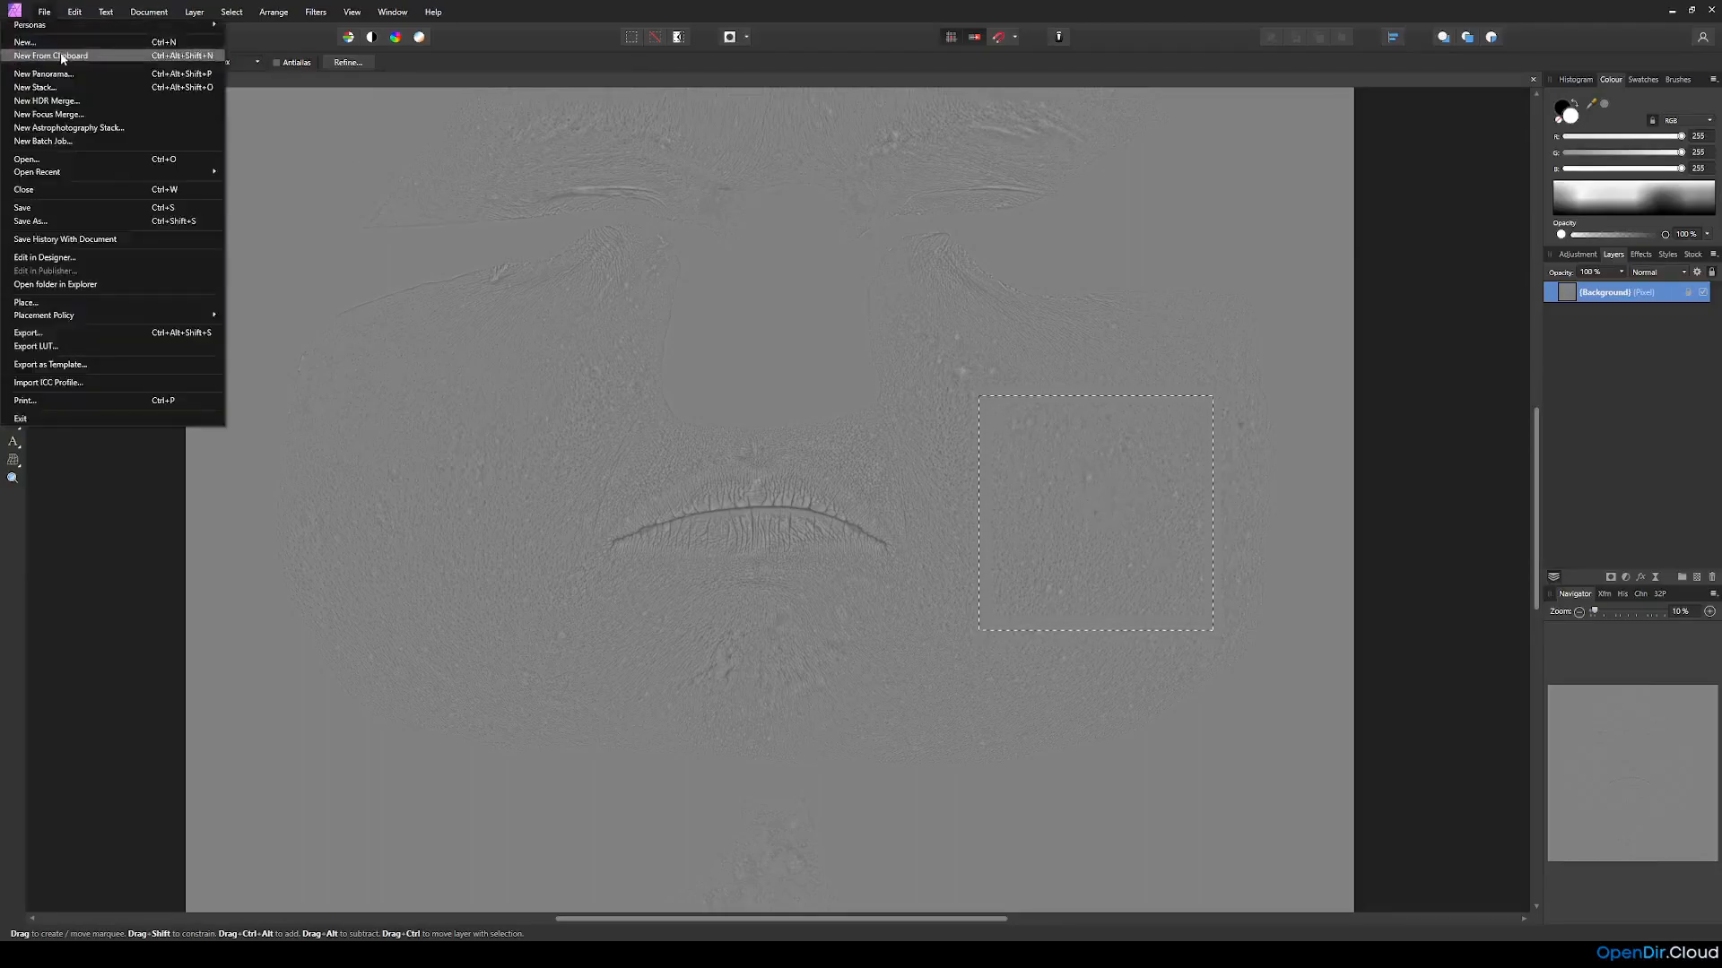
{"action": "left_click", "coordinate": [63, 56]}
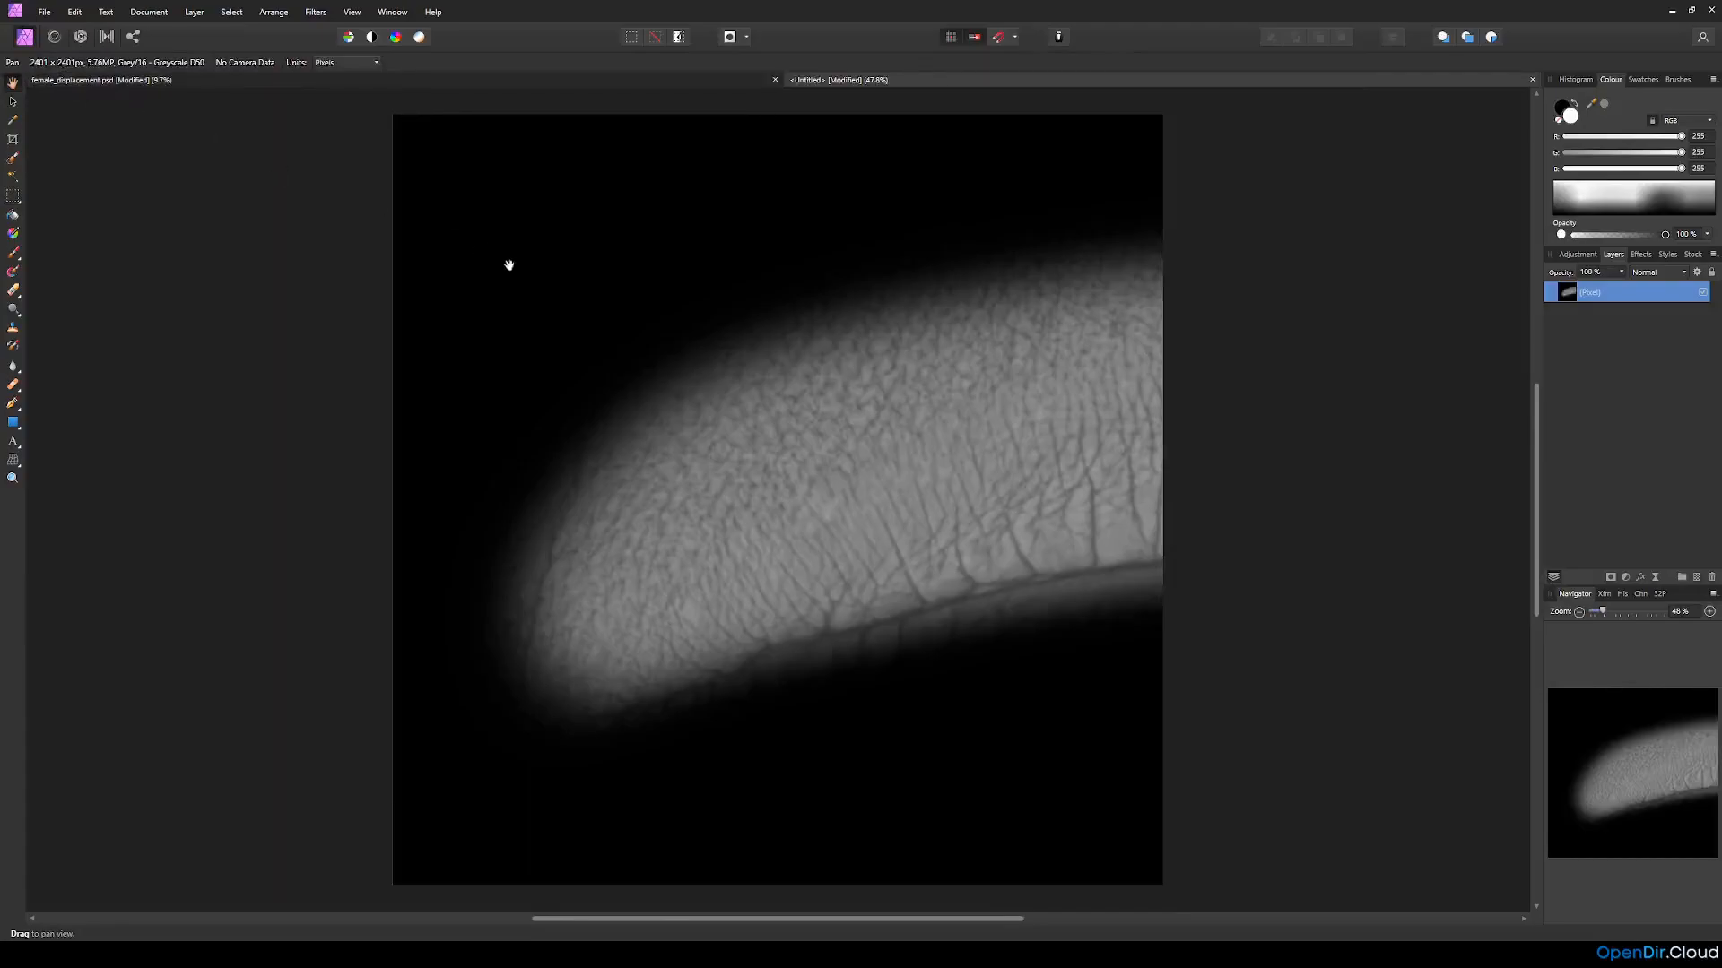
{"action": "left_click", "coordinate": [1533, 79]}
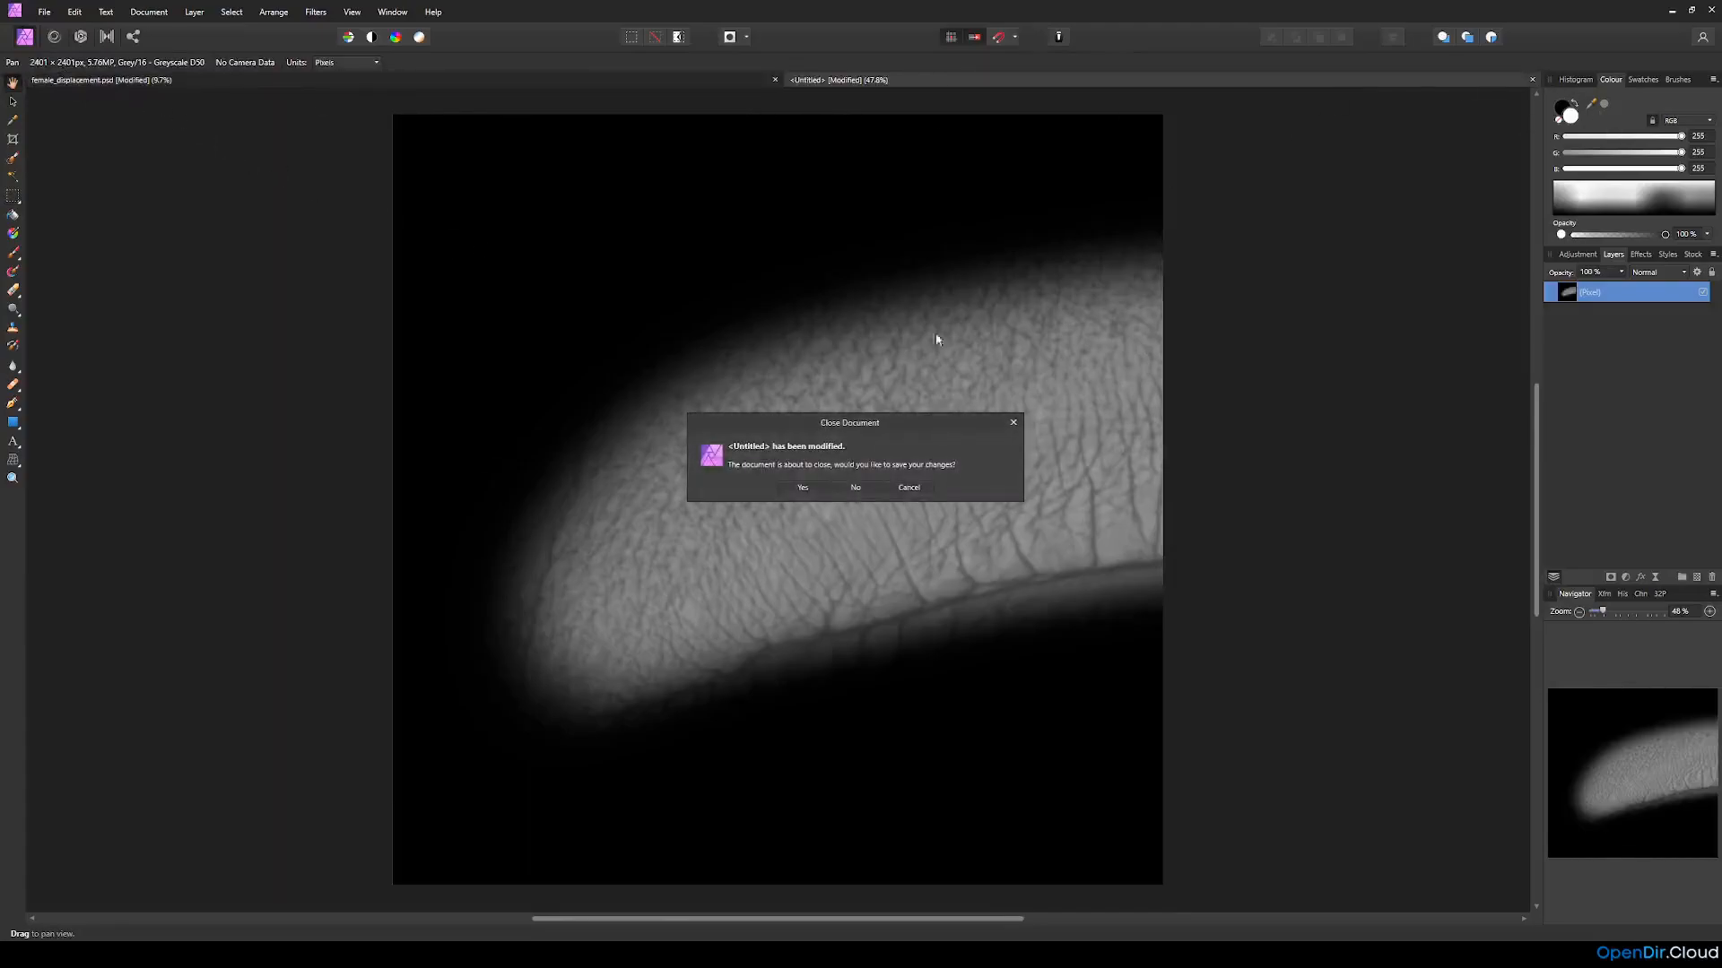
{"action": "left_click", "coordinate": [854, 487]}
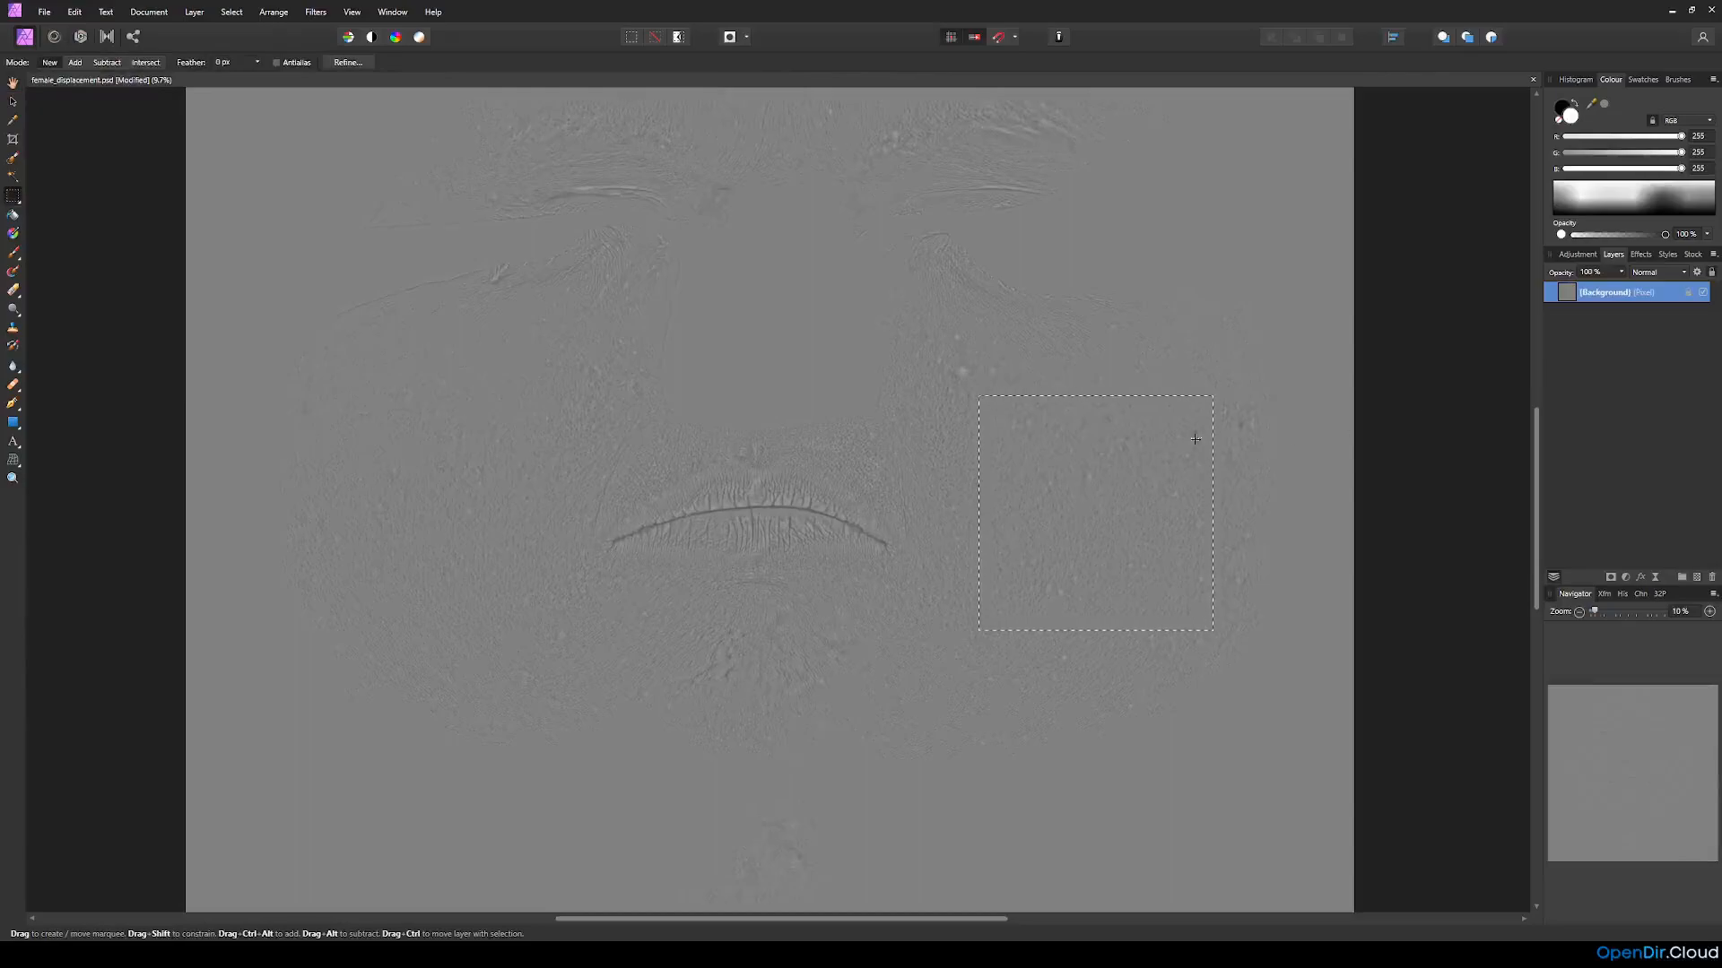
Step: Create a new document from the copied cheek patch and export it to the Alphas folder as PSD file CheekGeneric_A
{"action": "left_click", "coordinate": [47, 10]}
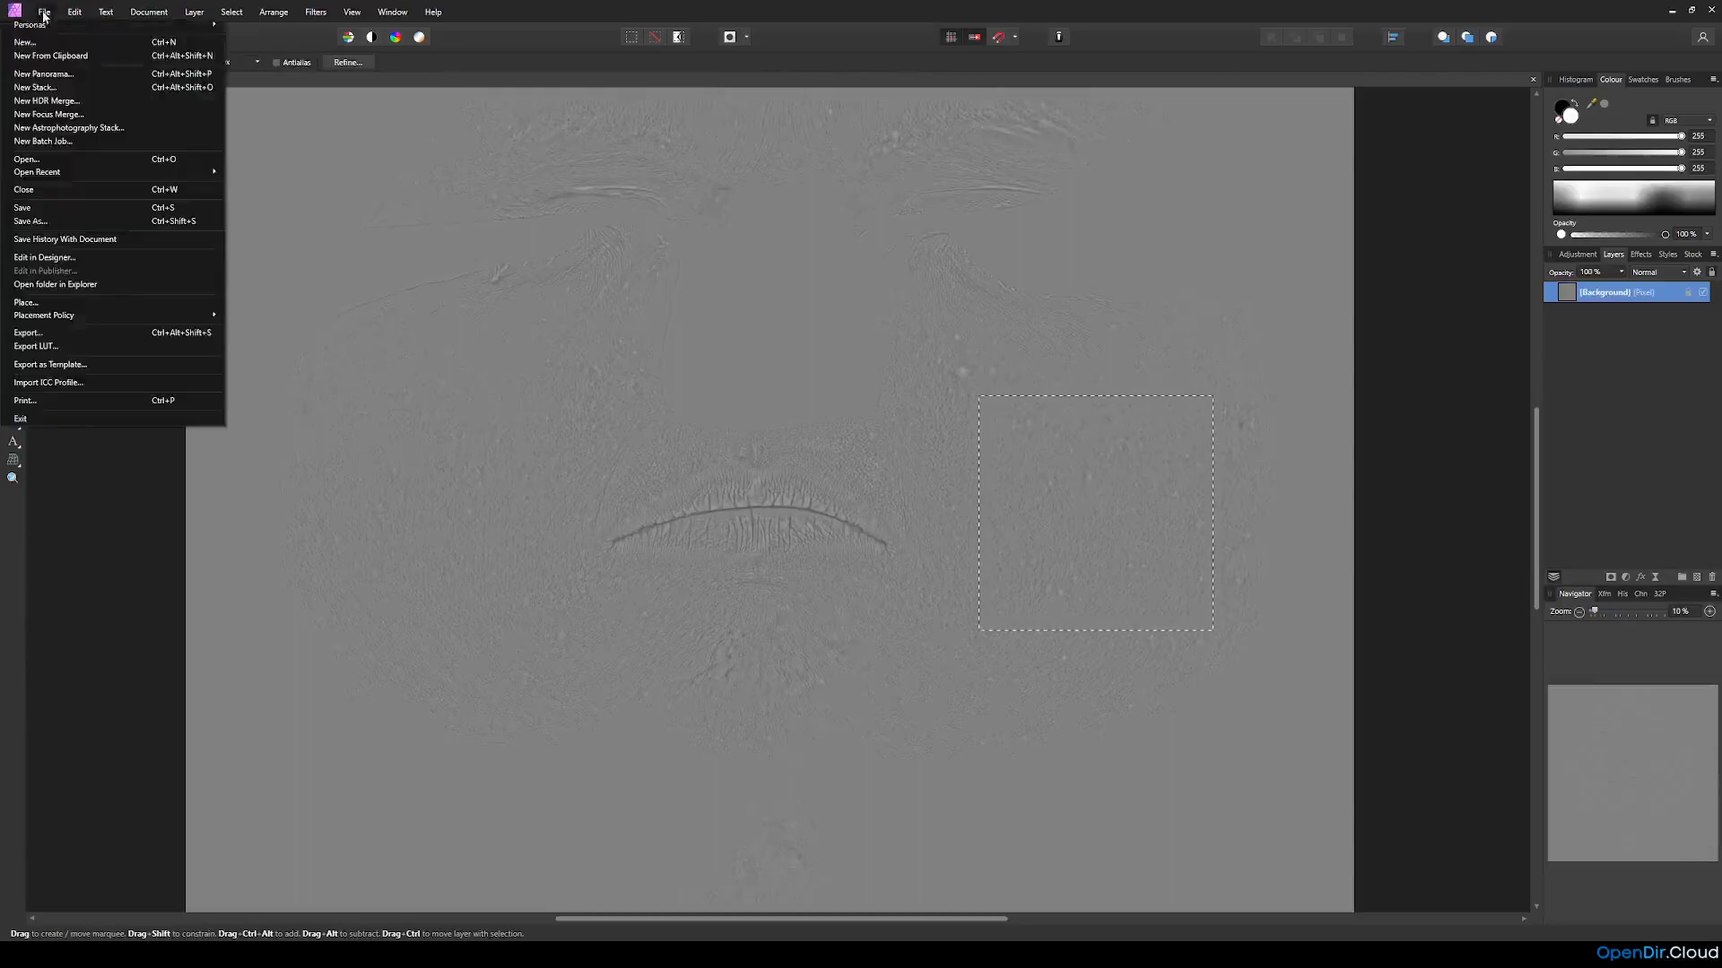
{"action": "left_click", "coordinate": [62, 56]}
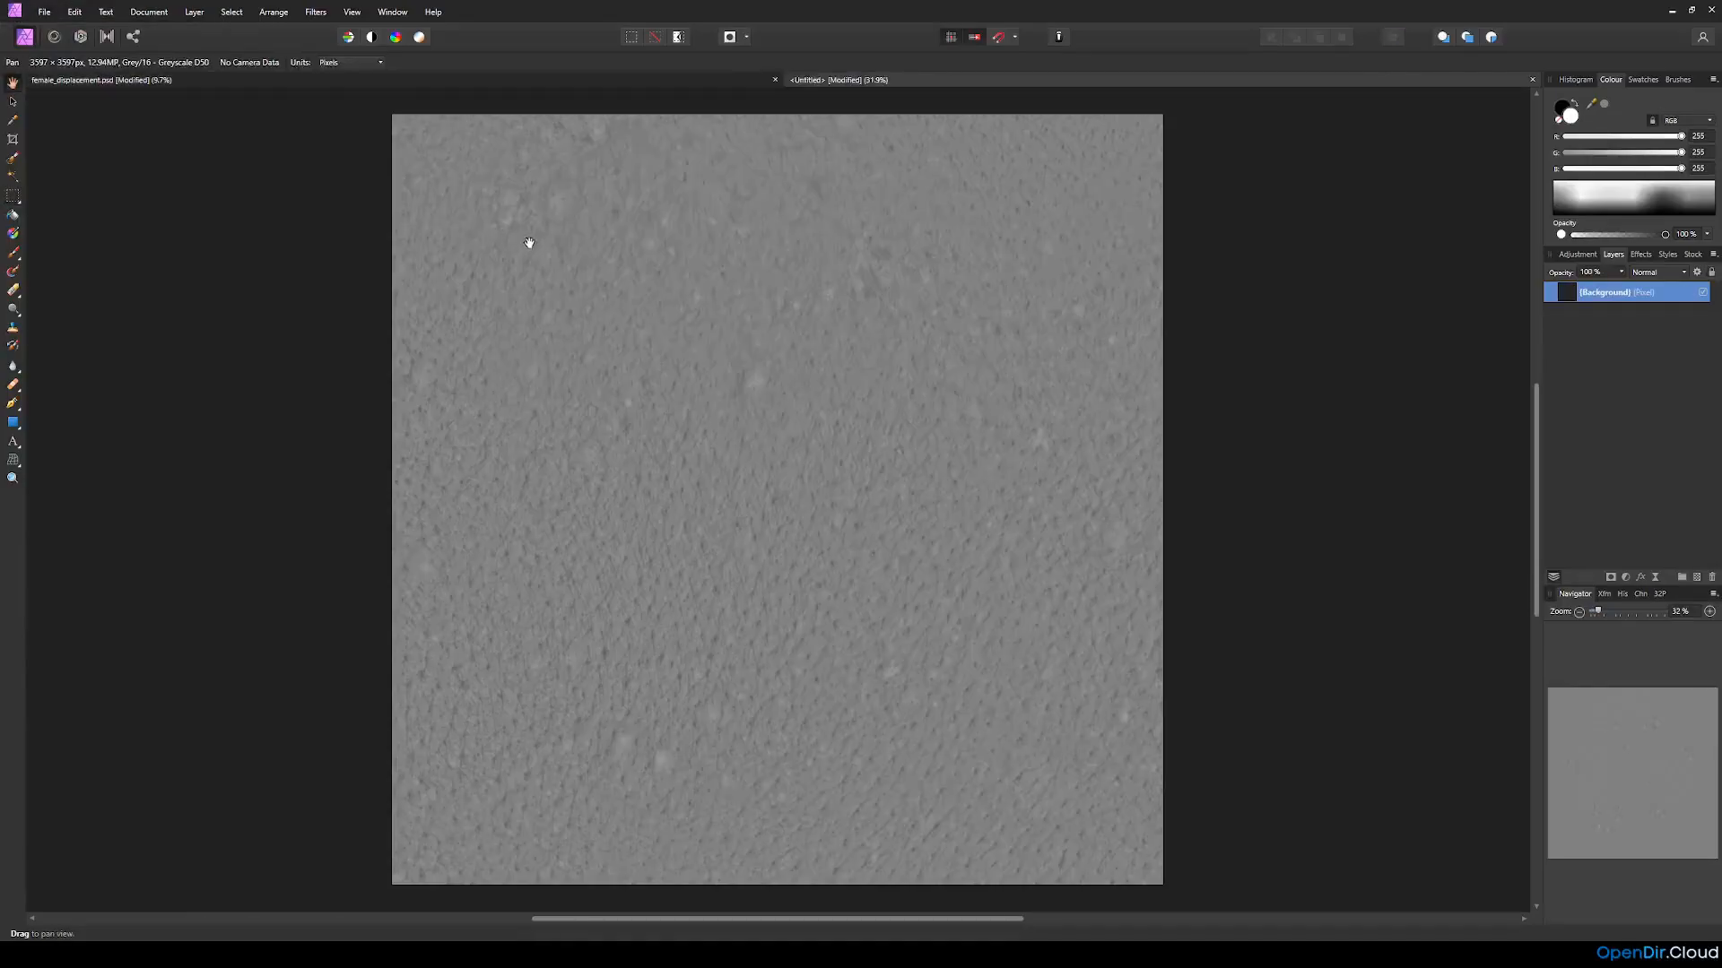
{"action": "left_click", "coordinate": [44, 12]}
{"action": "left_click", "coordinate": [35, 333]}
{"action": "left_click", "coordinate": [967, 553]}
{"action": "type", "text": "CheekGeneric_A"}
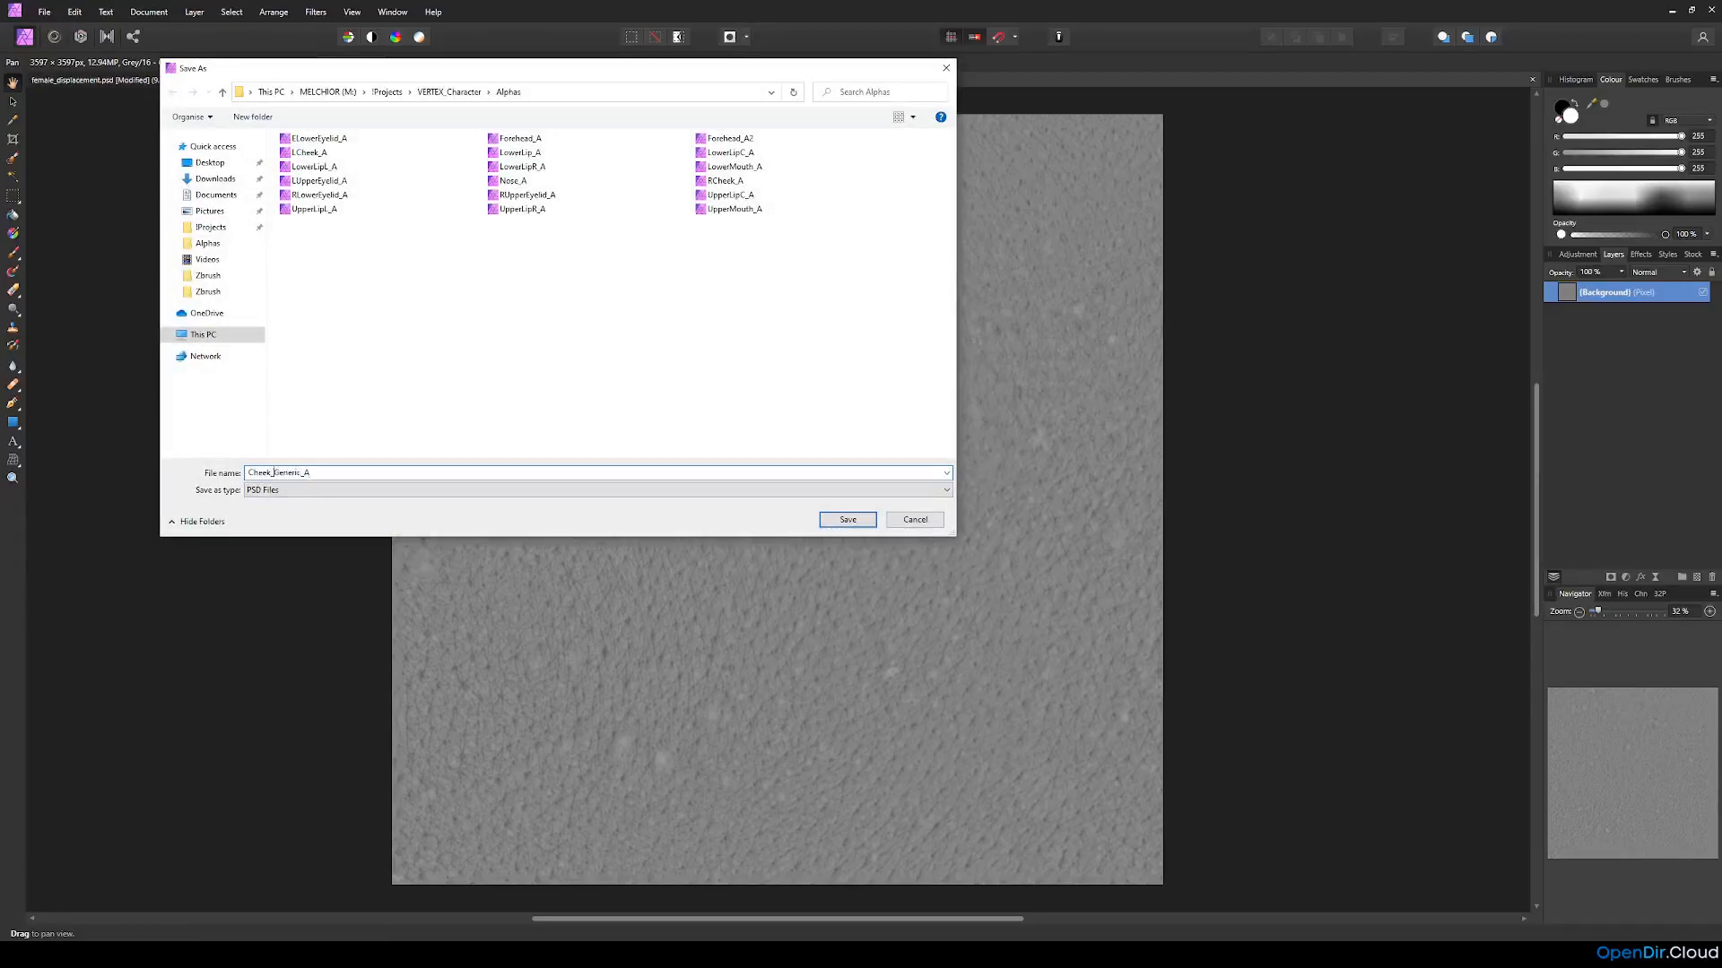
{"action": "key", "text": "Return"}
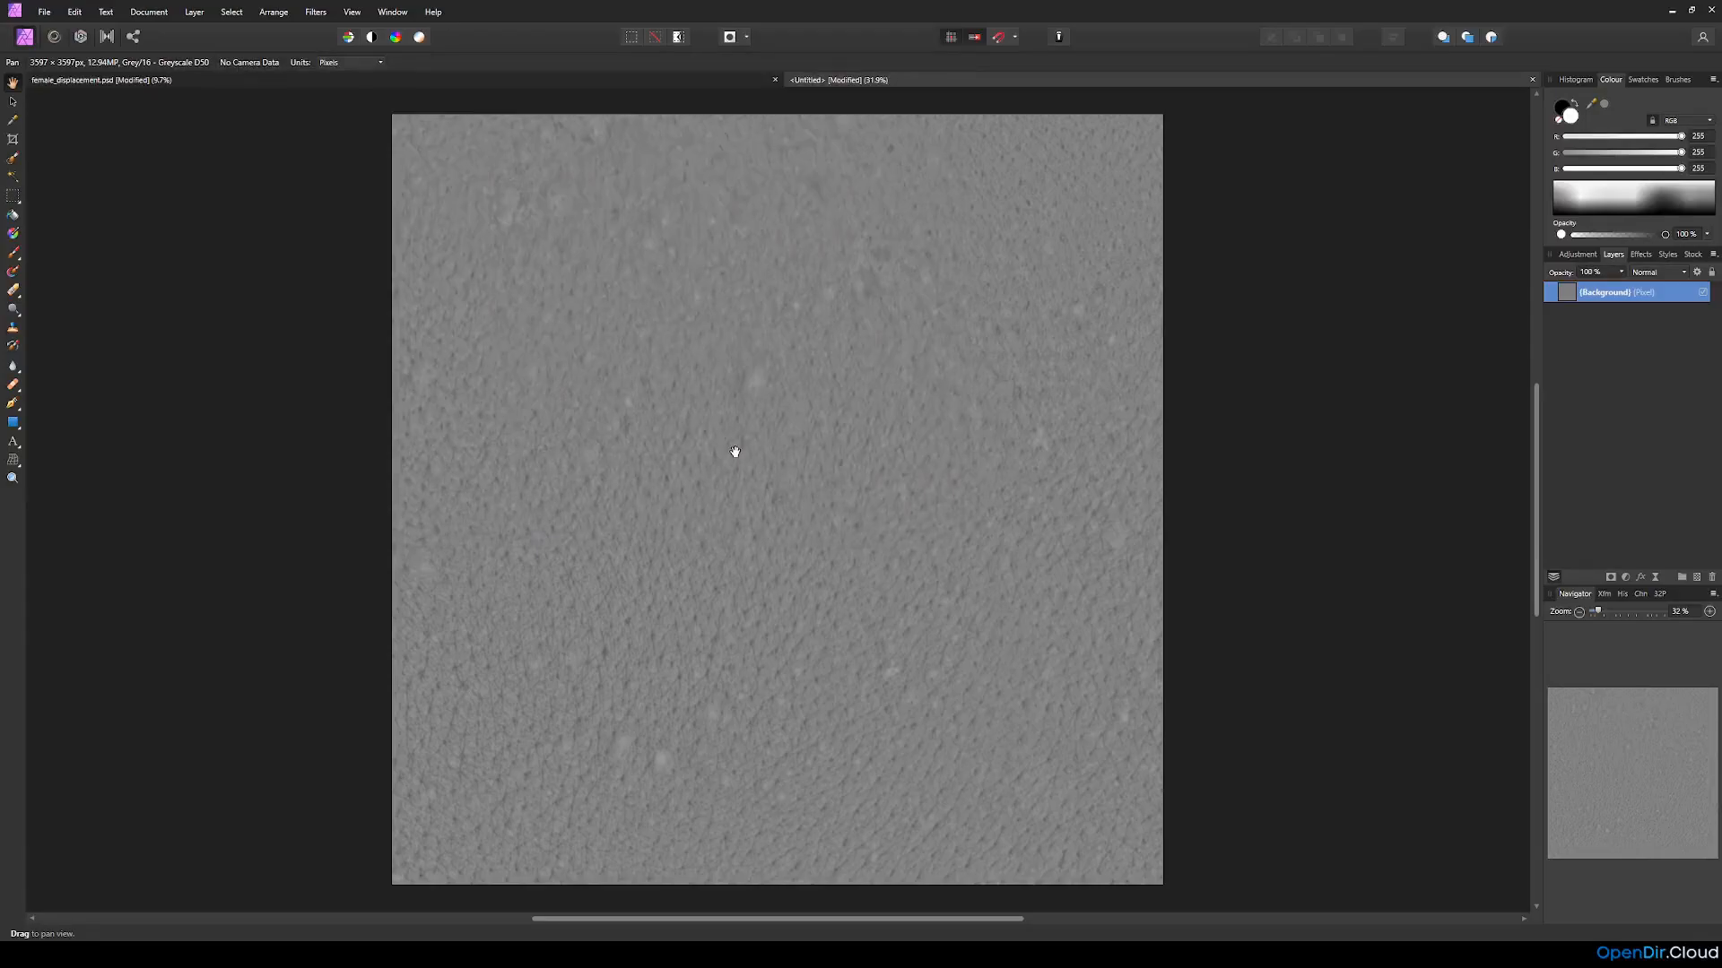
Step: Return to female_displacement.psd and marquee-select a square skin patch in the middle of the forehead
{"action": "left_click", "coordinate": [236, 85]}
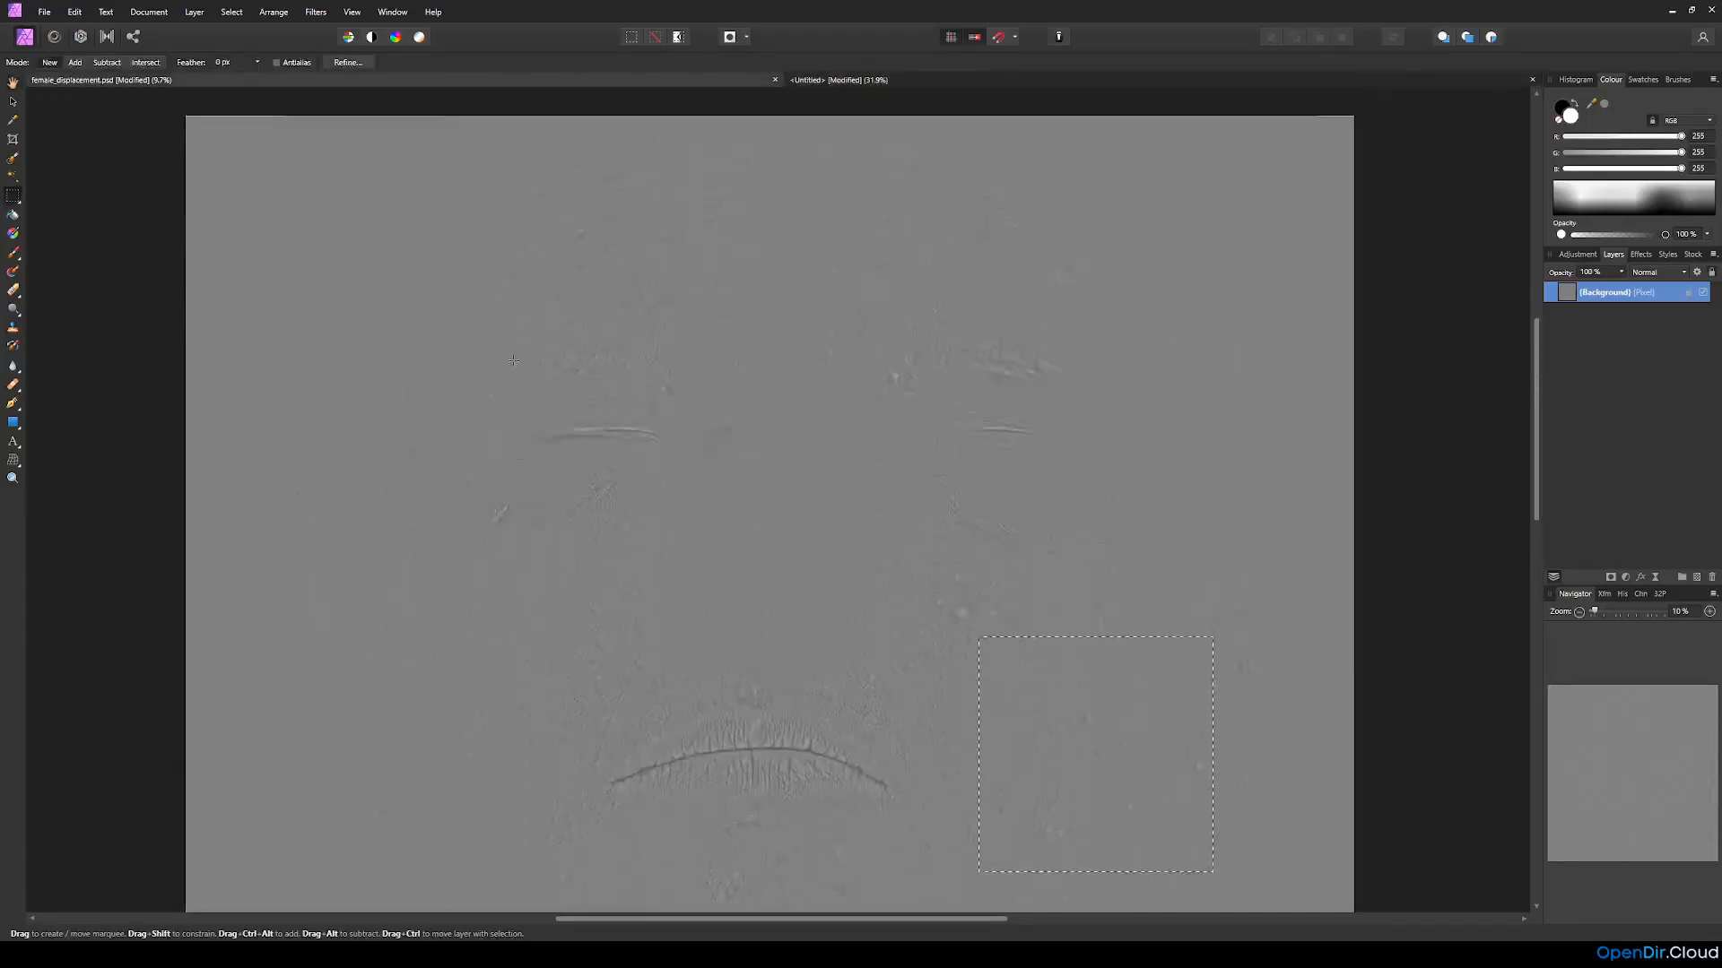
{"action": "scroll", "coordinate": [513, 360], "scroll_direction": "up", "scroll_amount": 2}
{"action": "left_click_drag", "start_coordinate": [693, 248], "coordinate": [882, 437]}
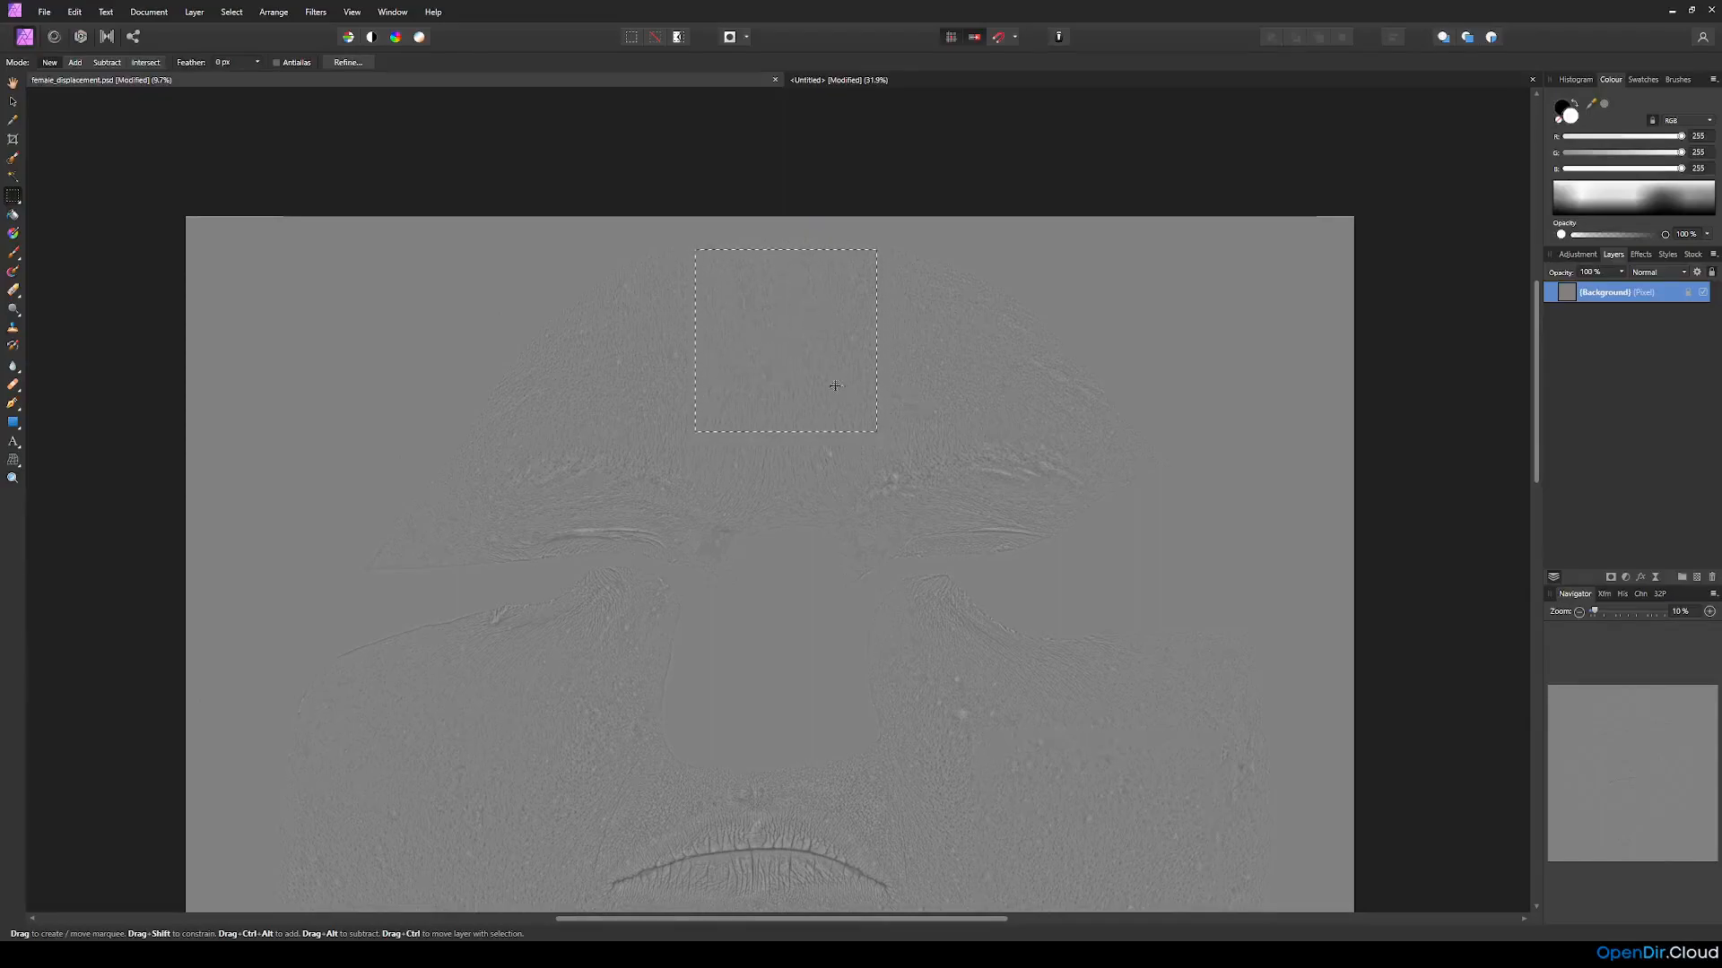
{"action": "left_click", "coordinate": [44, 12]}
{"action": "left_click", "coordinate": [59, 57]}
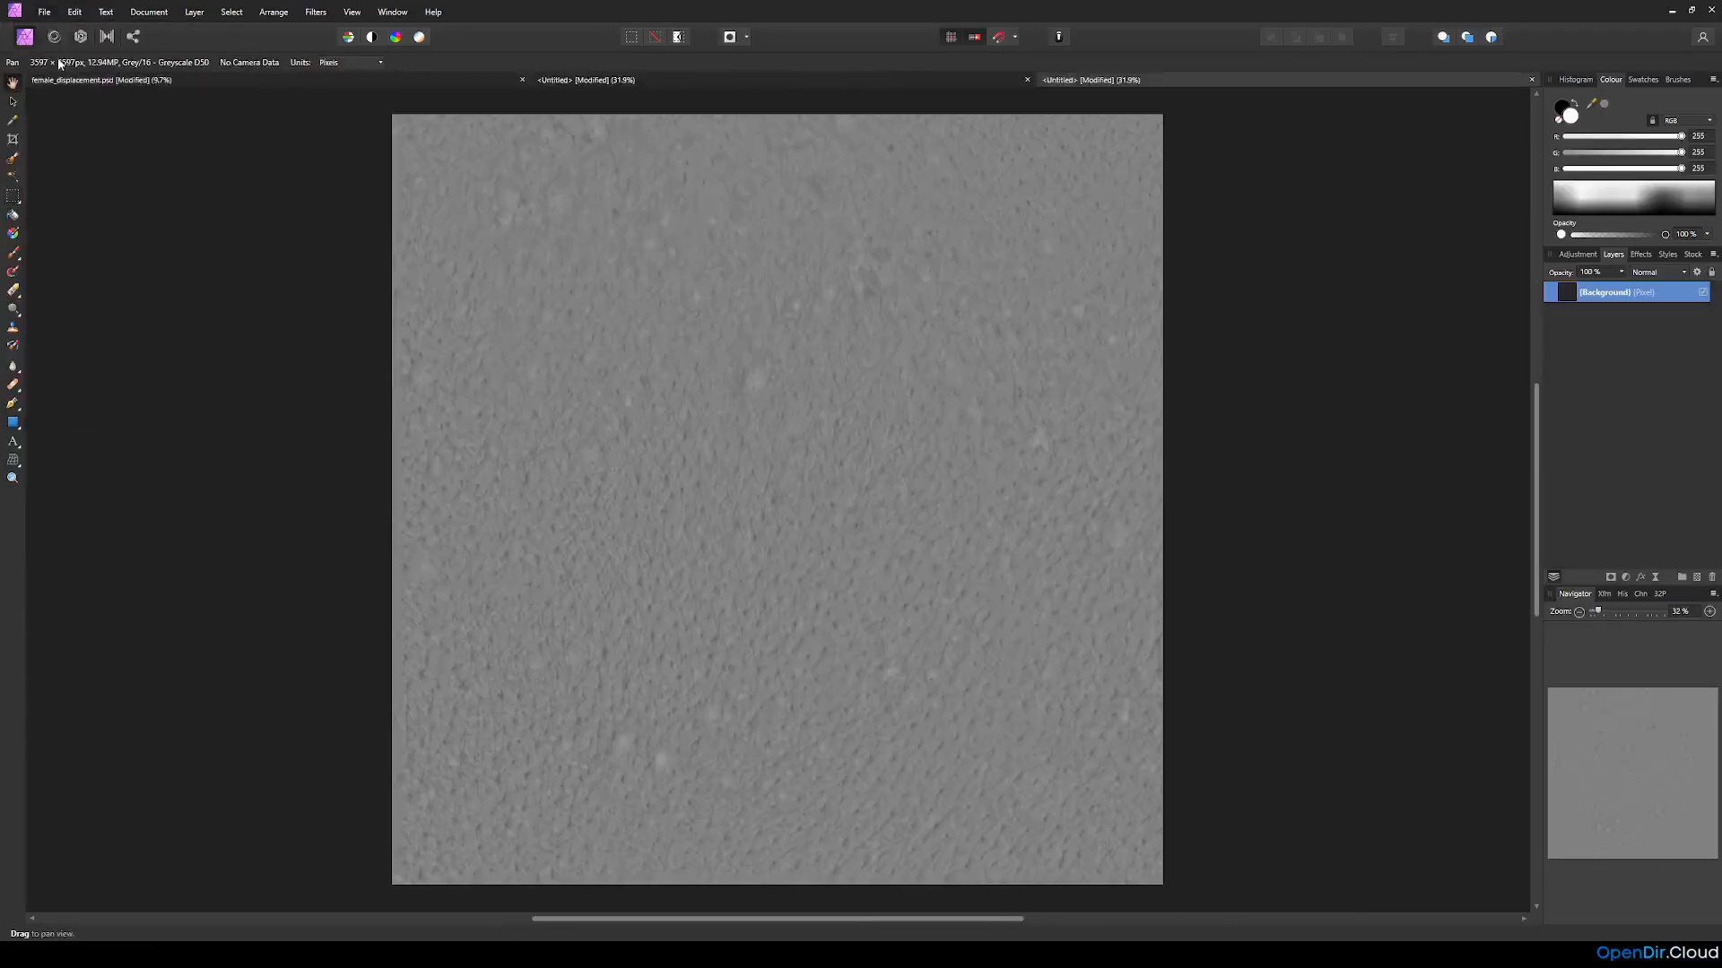
{"action": "left_click", "coordinate": [1533, 80]}
{"action": "left_click", "coordinate": [850, 489]}
Step: Return to the displacement map, copy the selected forehead patch and create a new document from the clipboard
{"action": "left_click", "coordinate": [417, 83]}
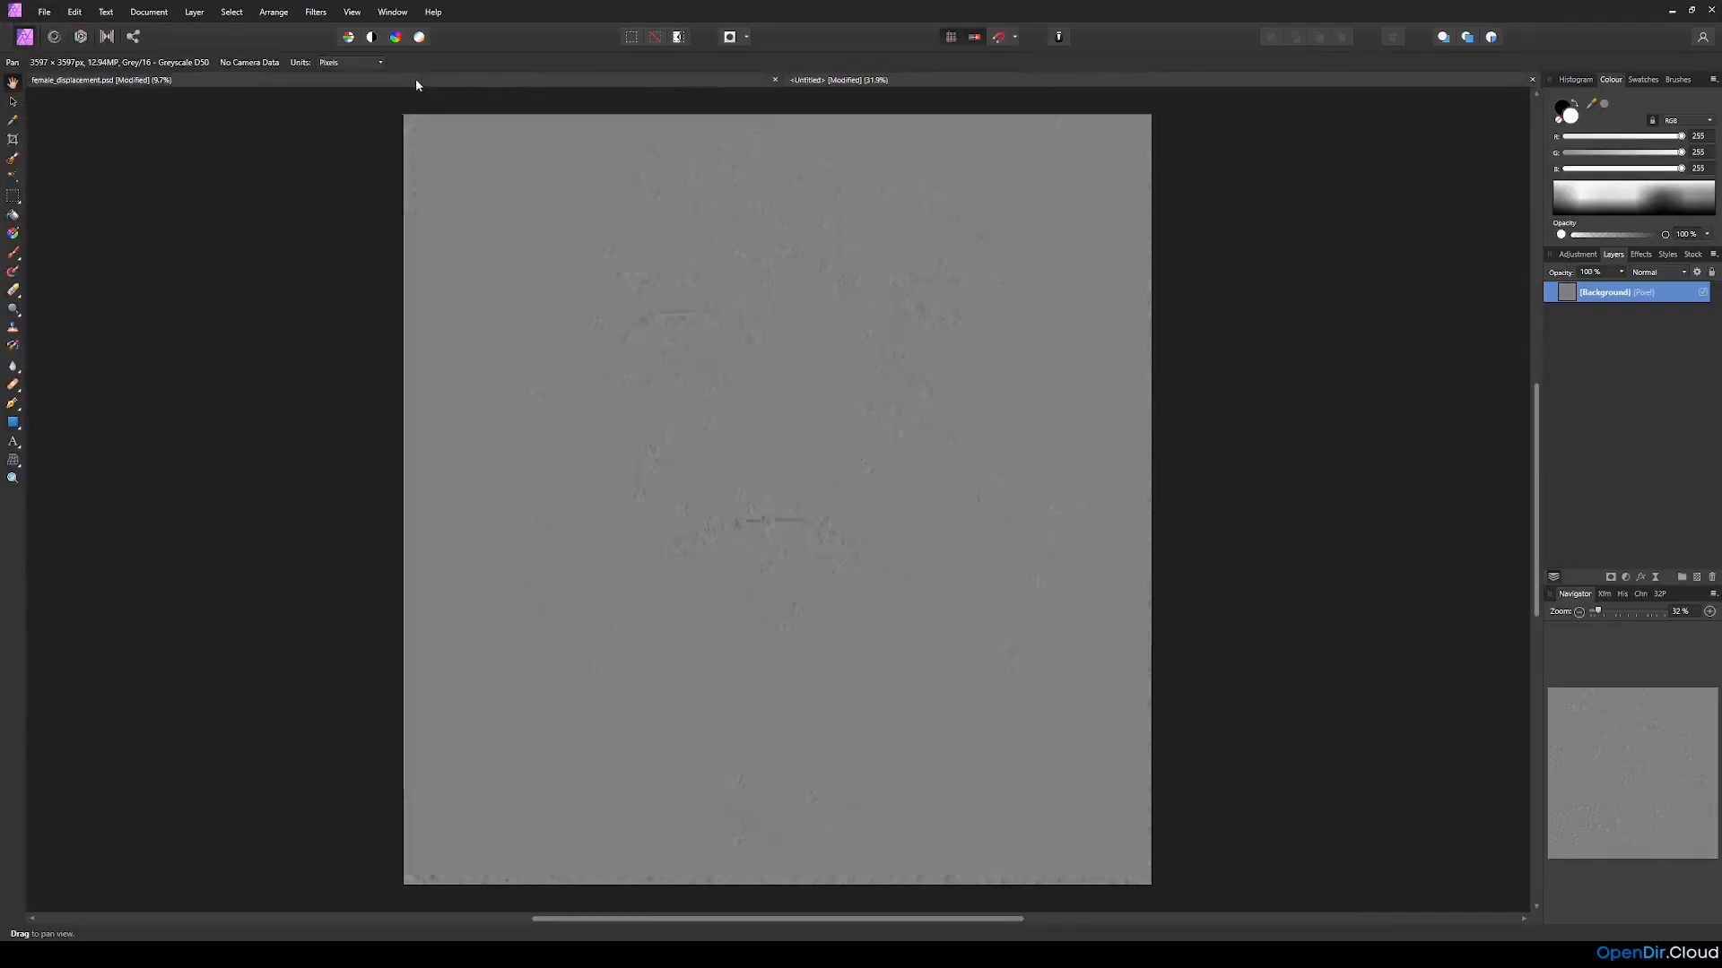
{"action": "left_click", "coordinate": [44, 12]}
{"action": "left_click", "coordinate": [40, 49]}
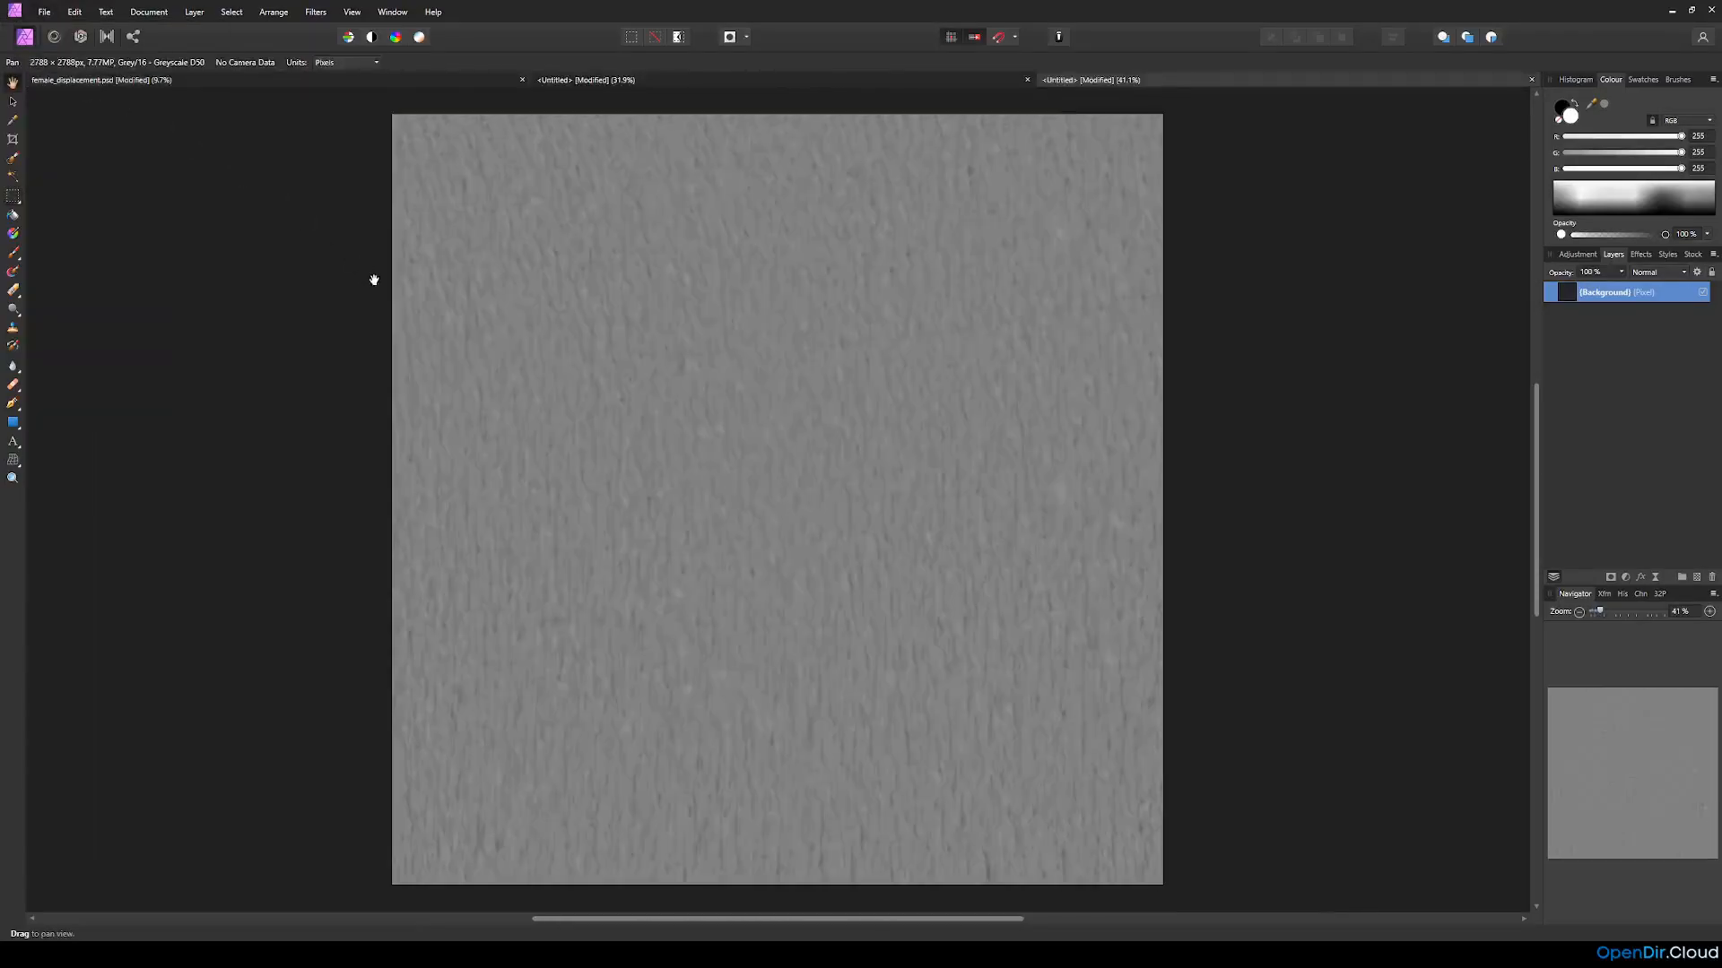
Step: Export the forehead patch to the Alphas folder as PSD file ForeheadGeneric_A
{"action": "left_click", "coordinate": [46, 15]}
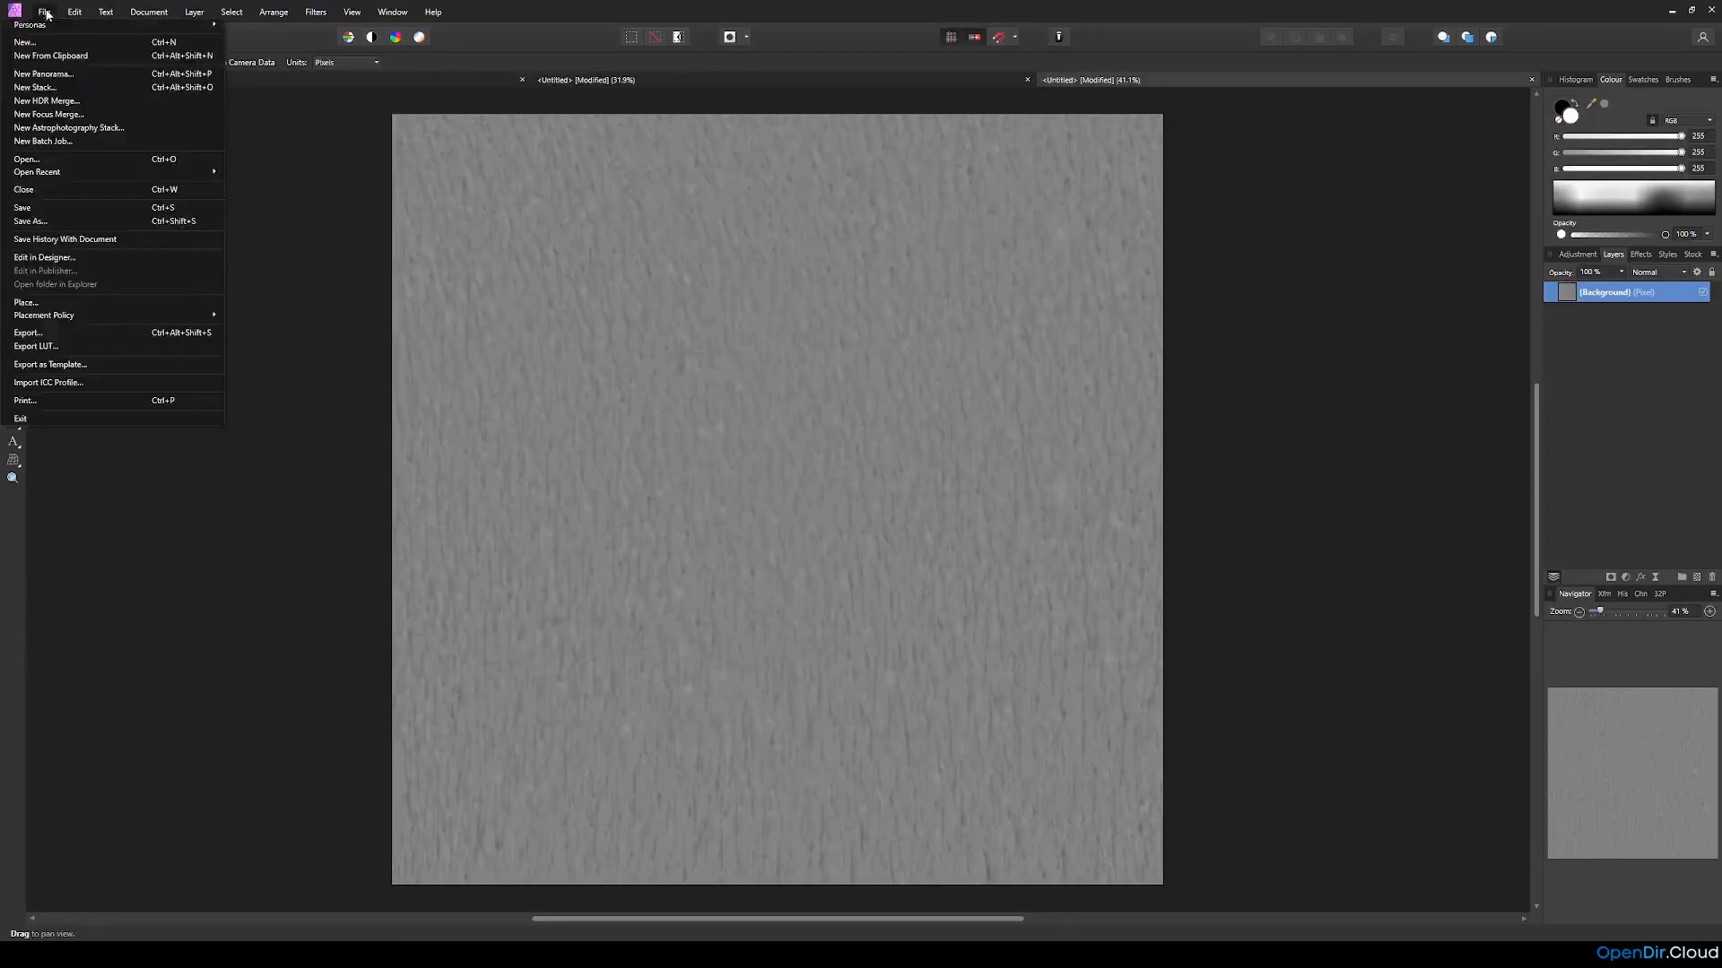
{"action": "left_click", "coordinate": [137, 333]}
{"action": "left_click", "coordinate": [969, 553]}
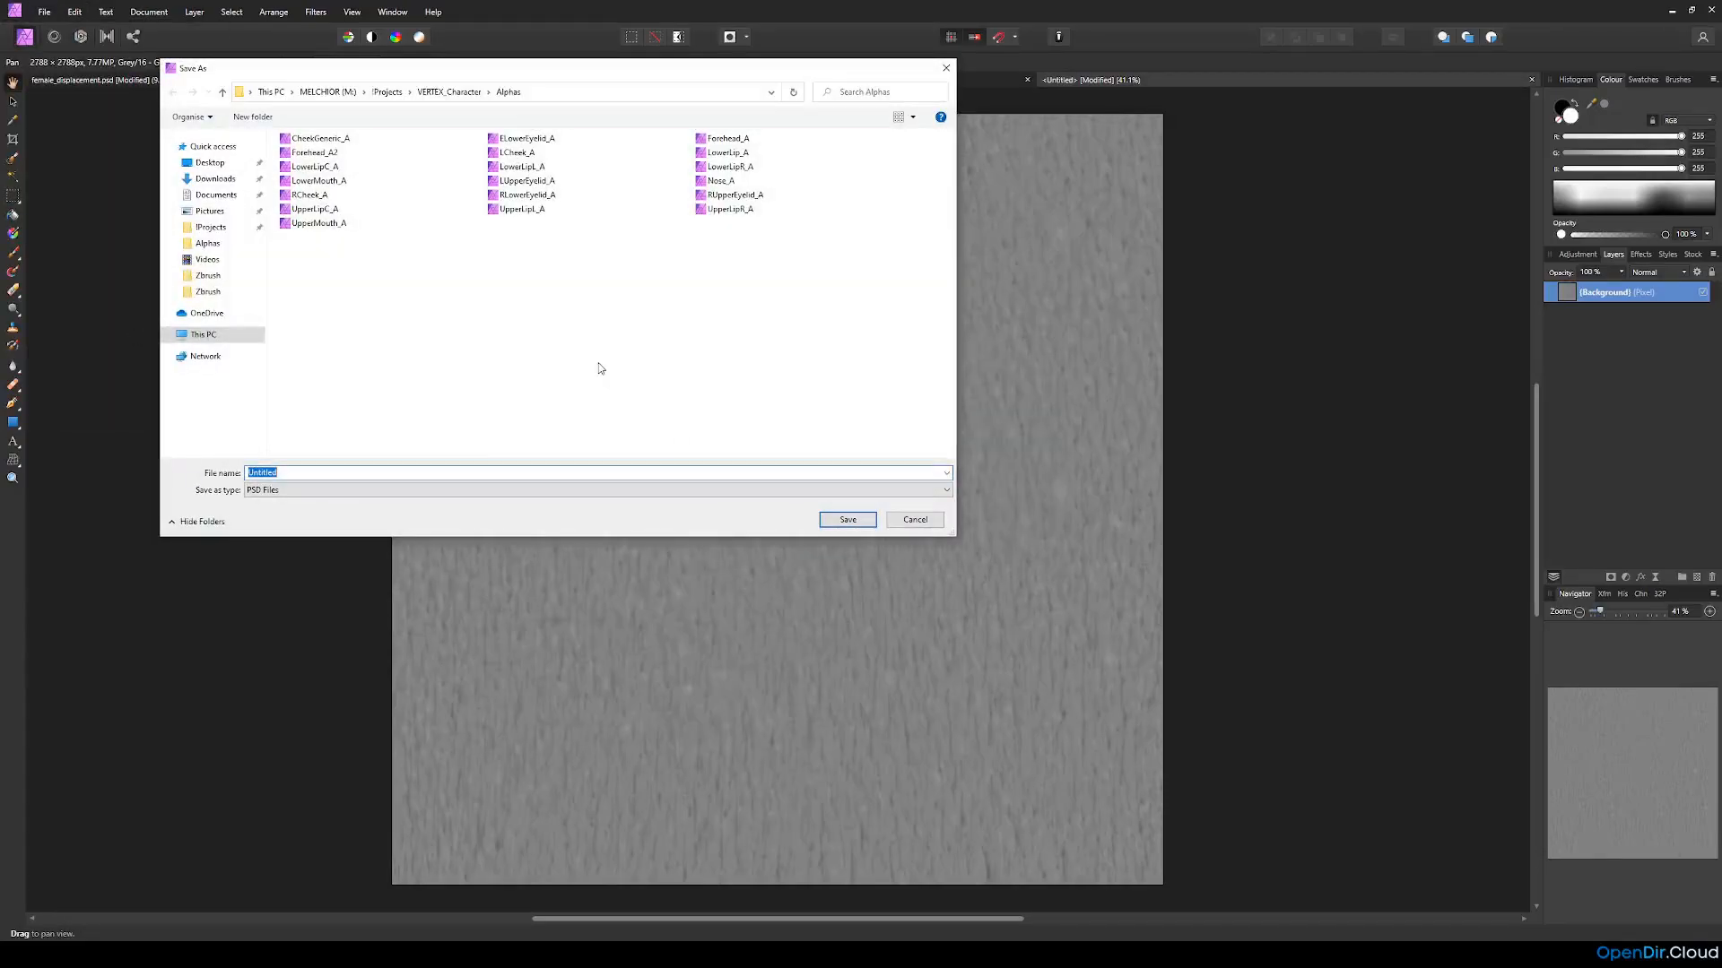
{"action": "type", "text": "Forehe"}
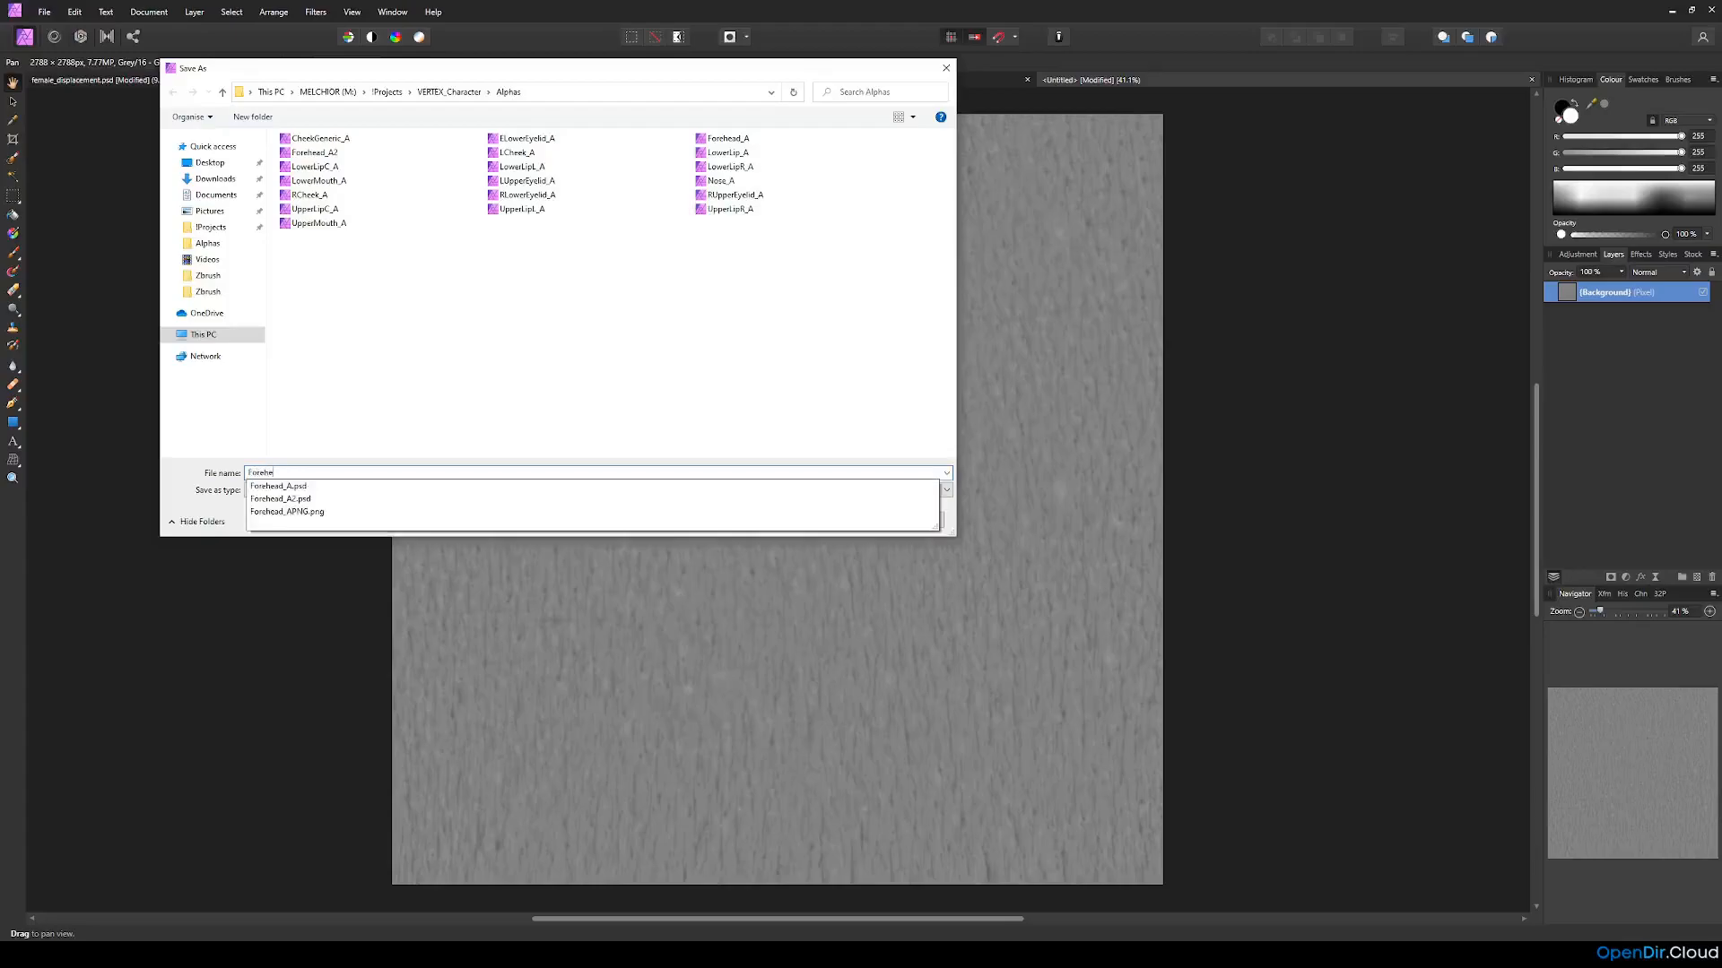
{"action": "type", "text": "adGeneric_A"}
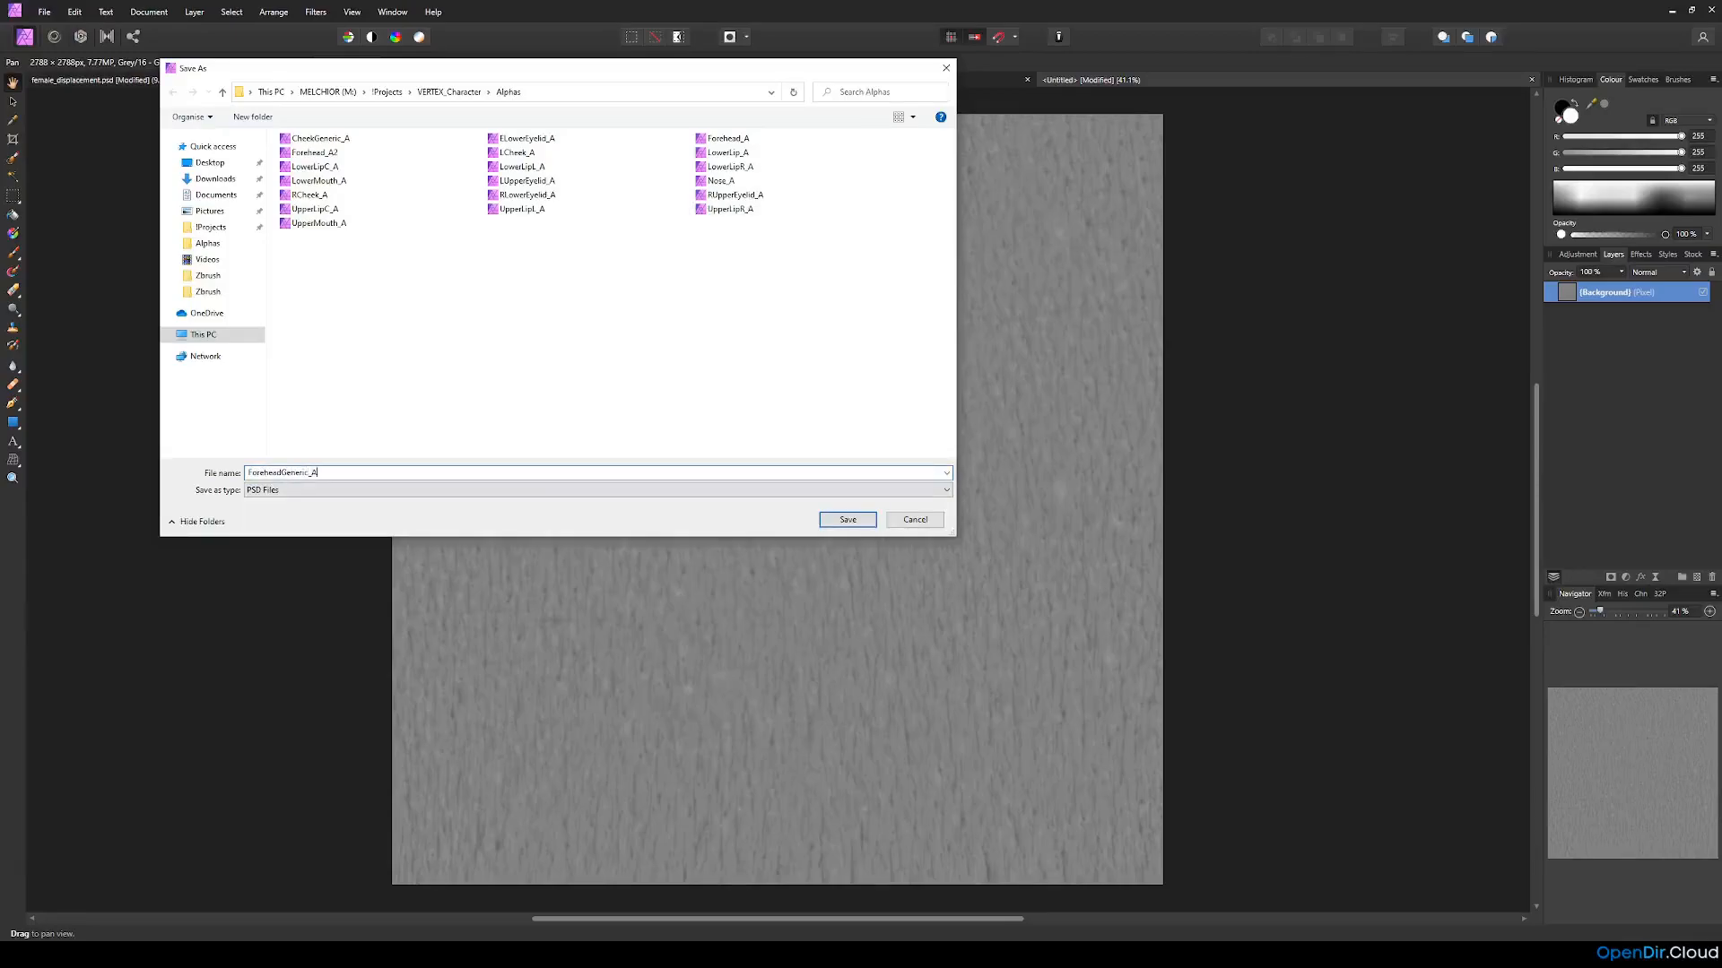
{"action": "key", "text": "Return"}
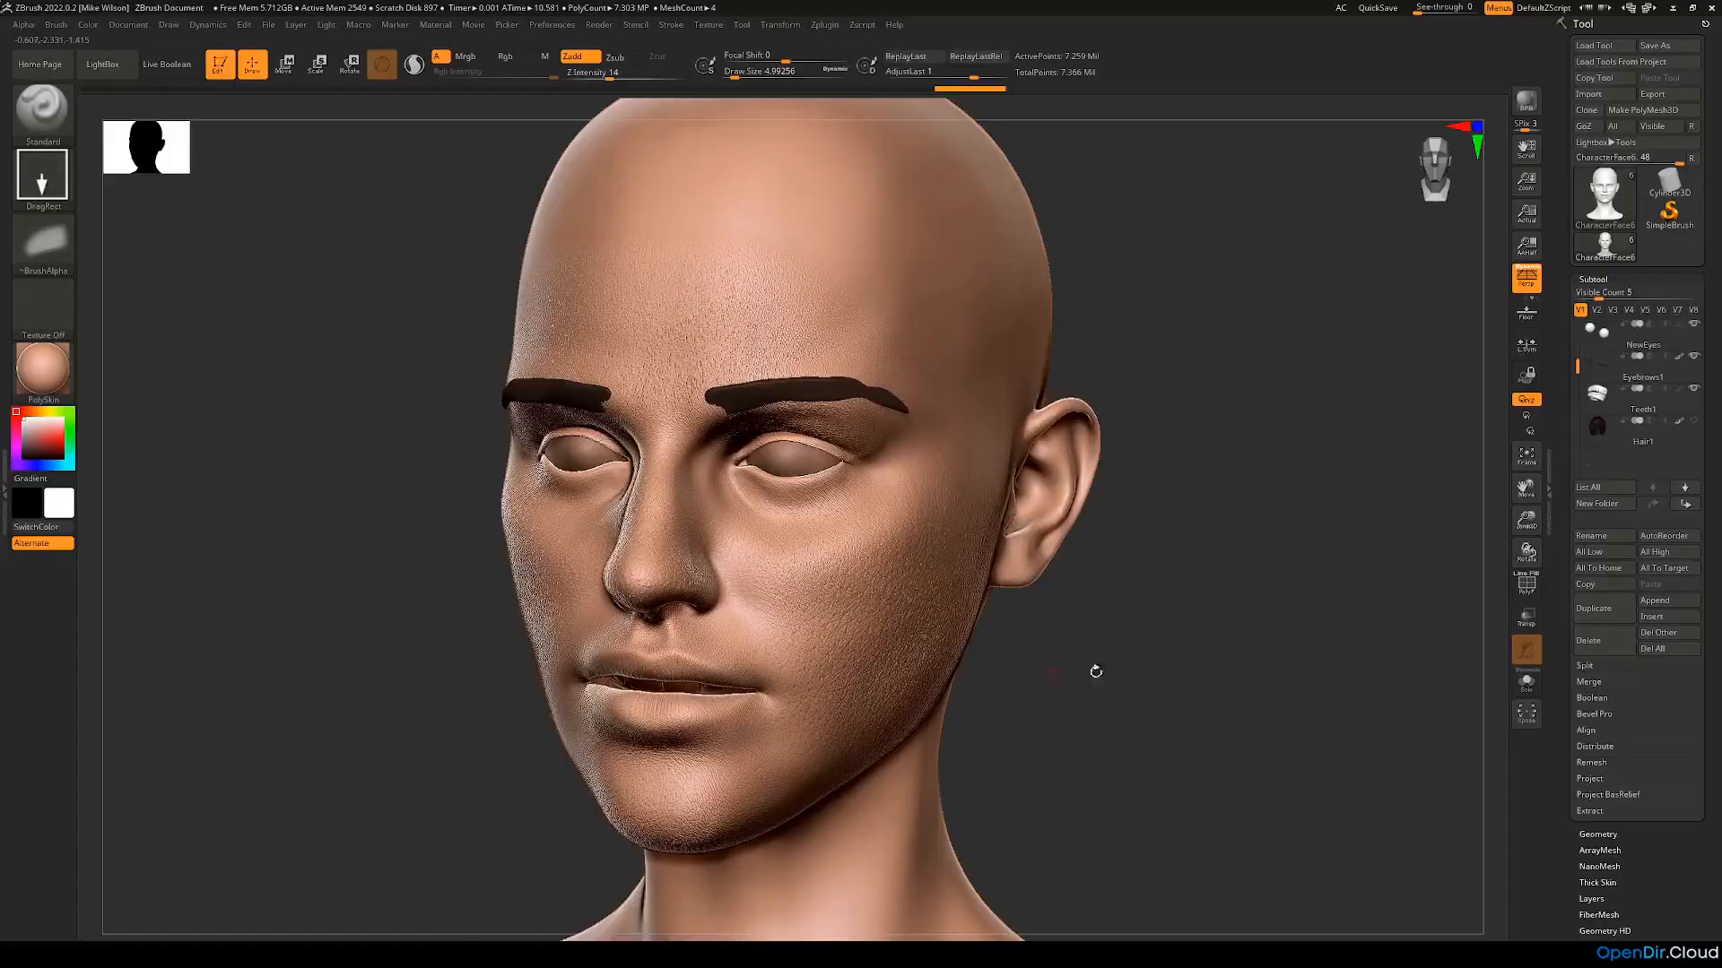
Step: Import ForeheadGeneric_A from the Alphas folder as the brush alpha for the head
{"action": "left_click_drag", "start_coordinate": [1095, 673], "coordinate": [789, 563]}
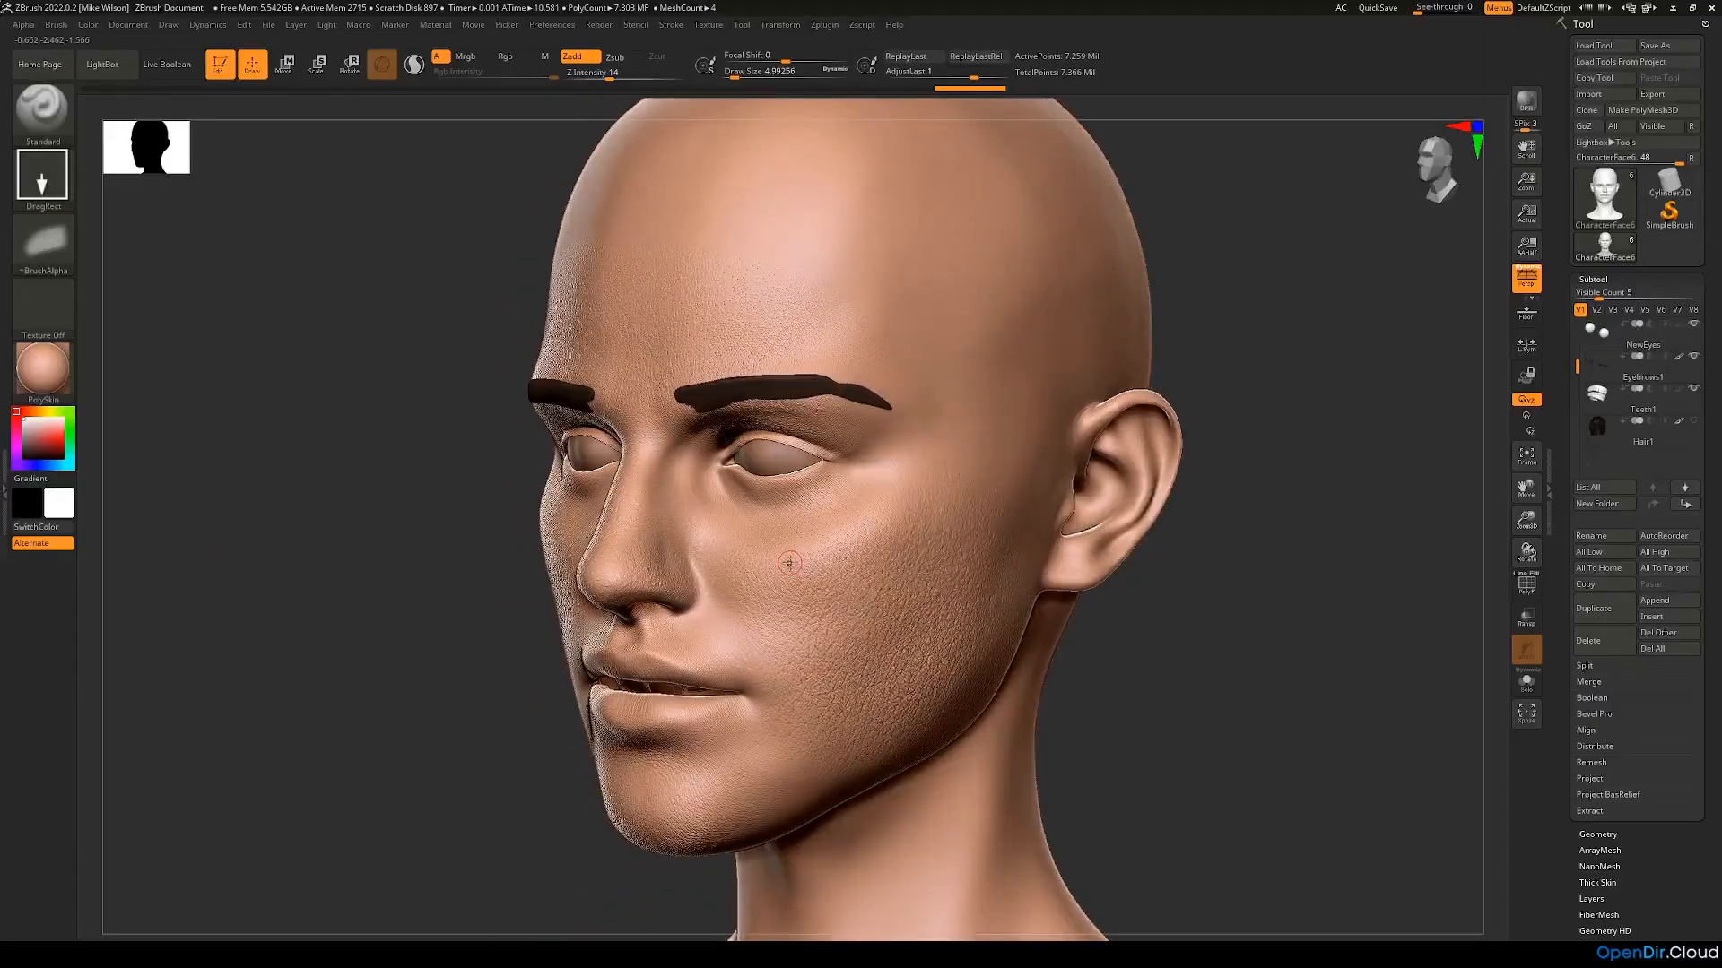
{"action": "left_click", "coordinate": [52, 251]}
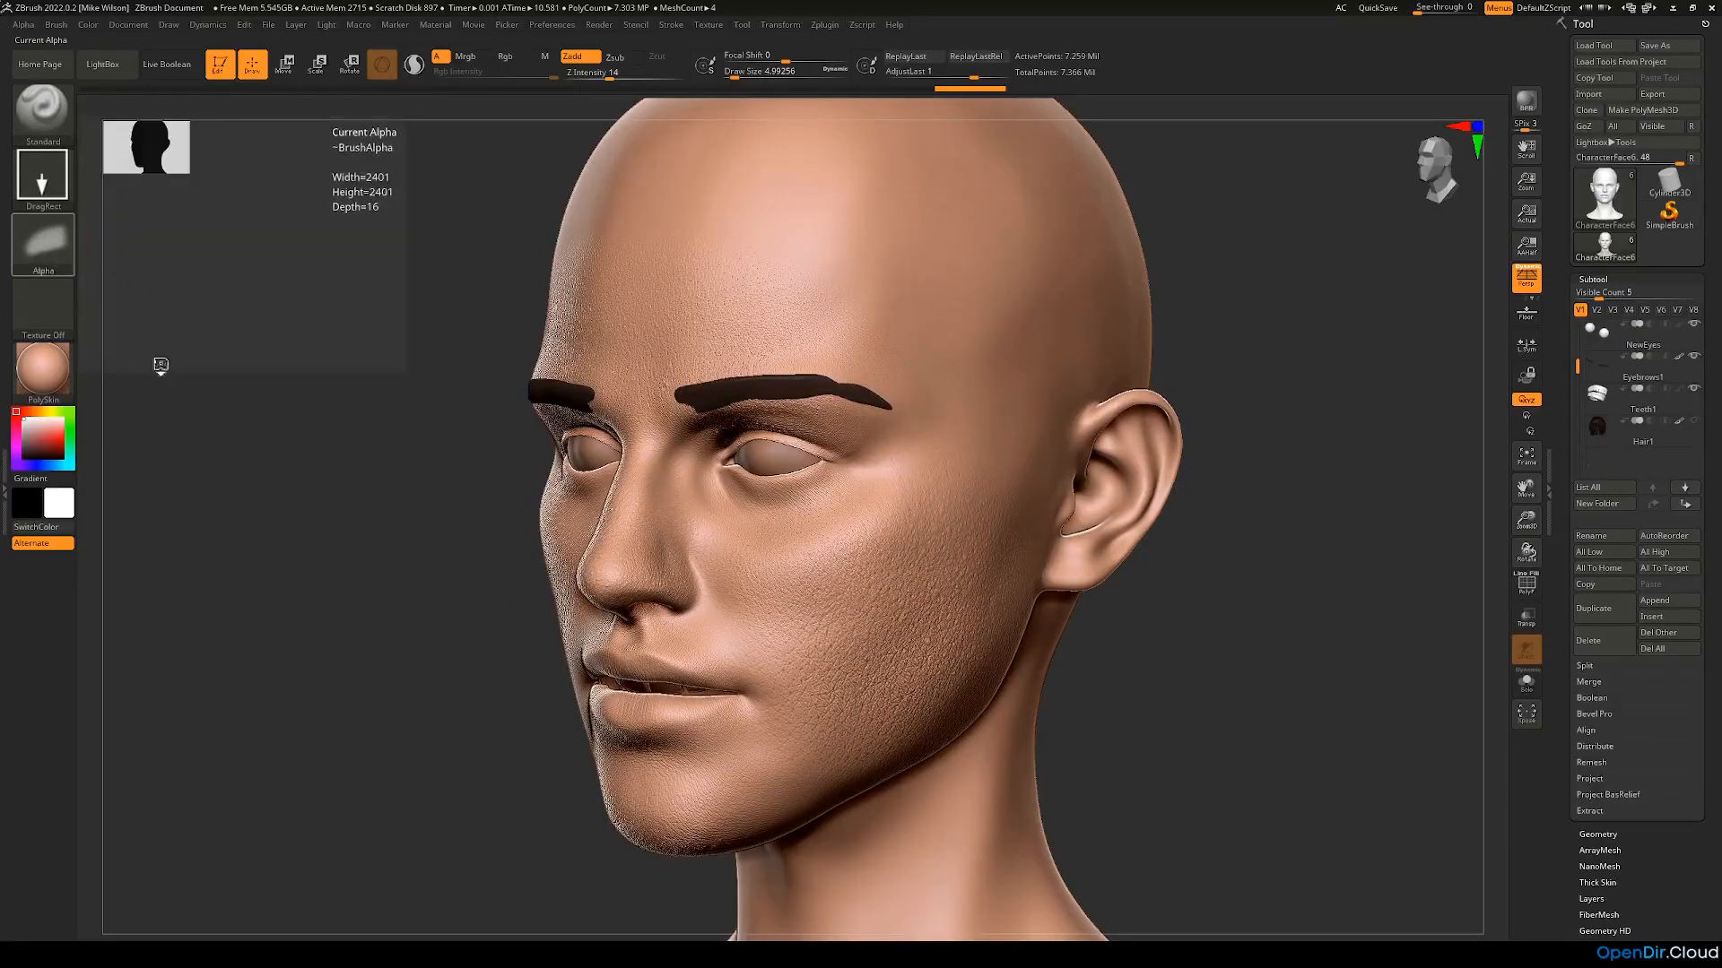
{"action": "left_click", "coordinate": [124, 540]}
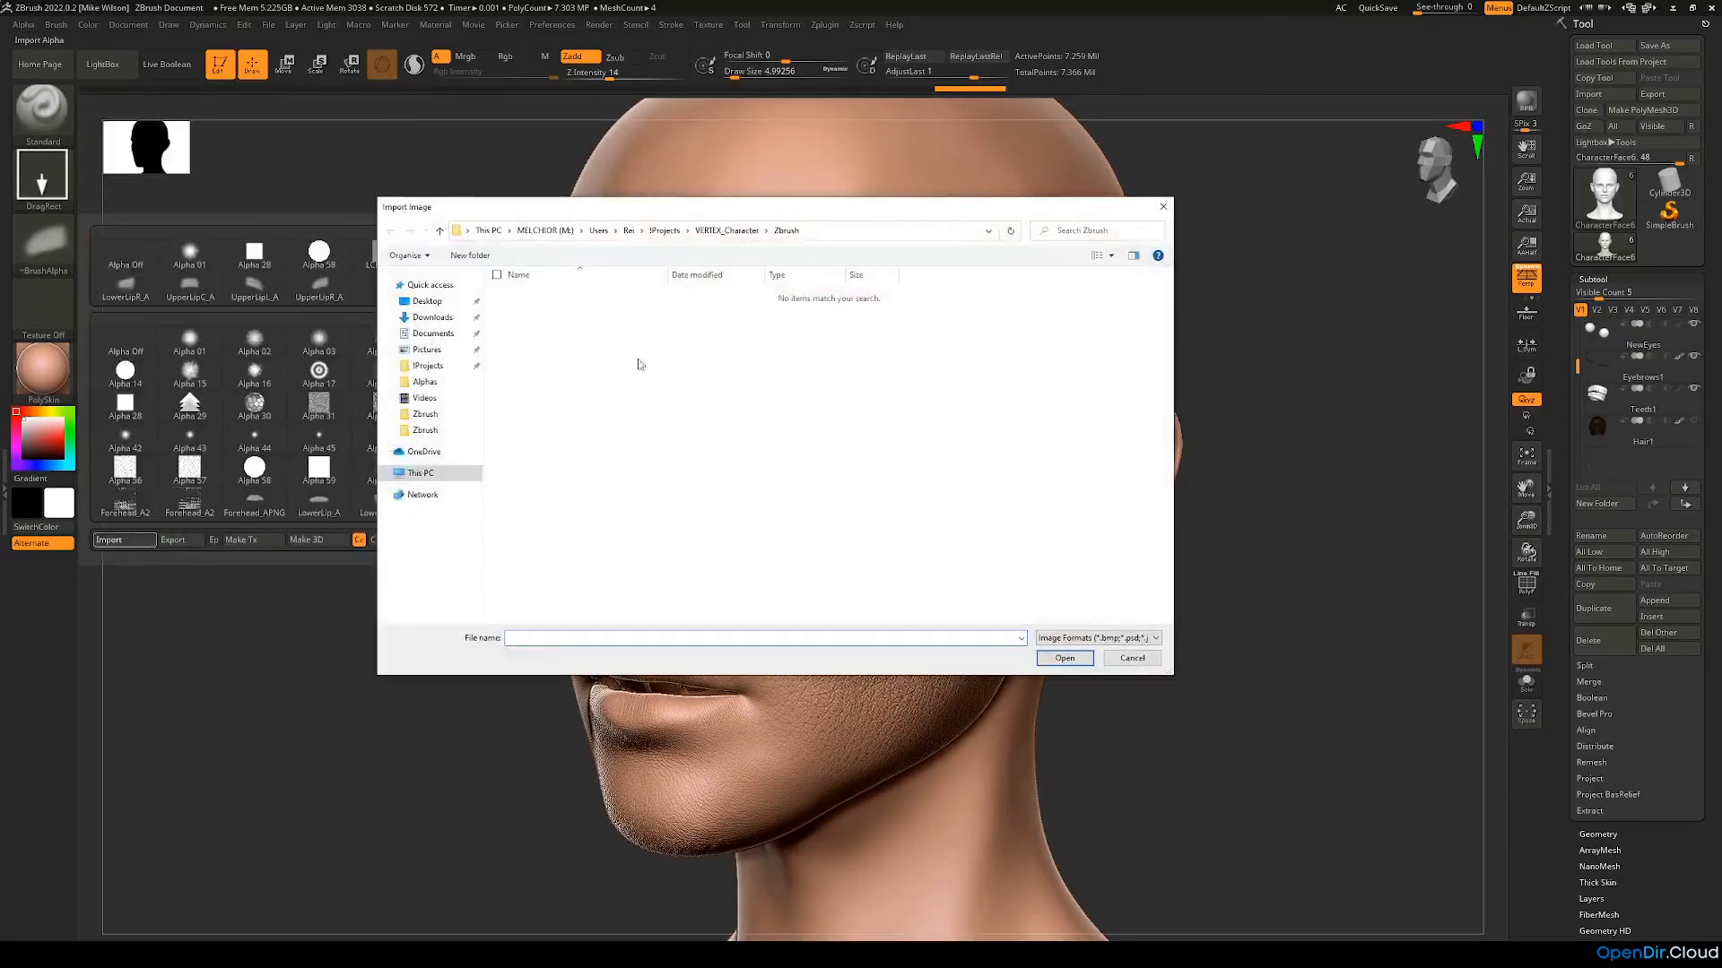
{"action": "left_click", "coordinate": [750, 236]}
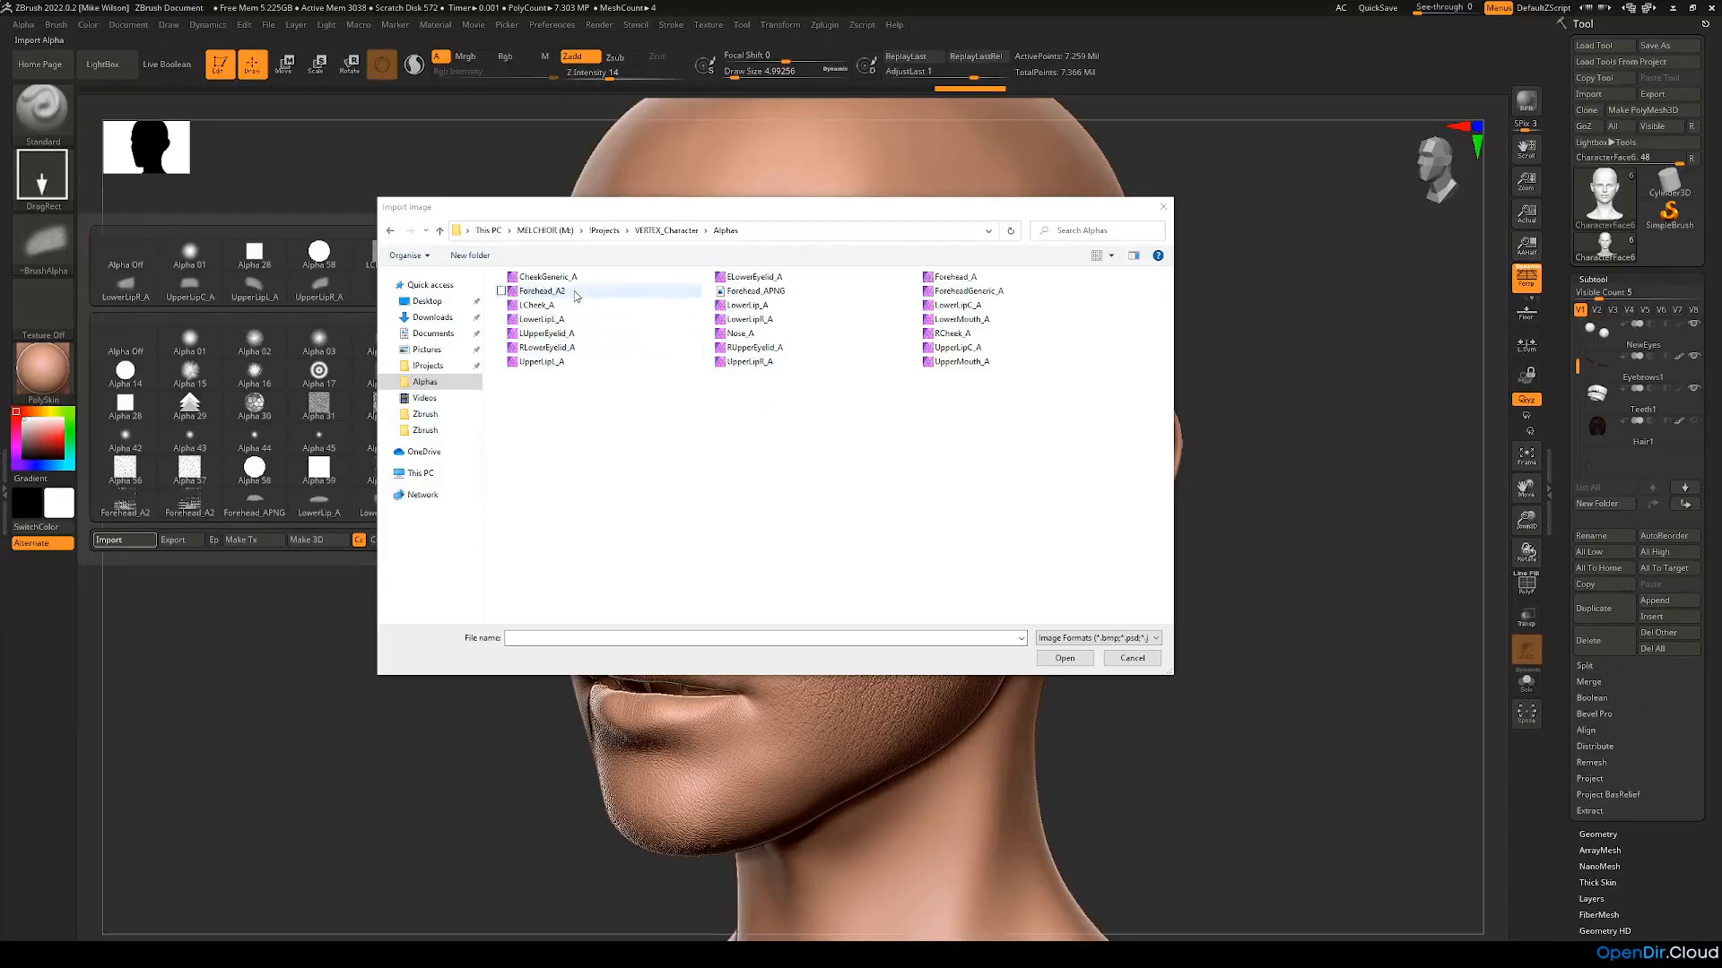
{"action": "double_click", "coordinate": [977, 299]}
Step: Try stamping the imported forehead skin alpha onto the bare upper forehead and inspect its edges
{"action": "mouse_move", "coordinate": [1329, 546]}
{"action": "left_mouse_down"}
{"action": "mouse_move", "coordinate": [1277, 473]}
{"action": "mouse_move", "coordinate": [1268, 550]}
{"action": "mouse_move", "coordinate": [1253, 511]}
{"action": "mouse_move", "coordinate": [1249, 538]}
{"action": "left_mouse_up"}
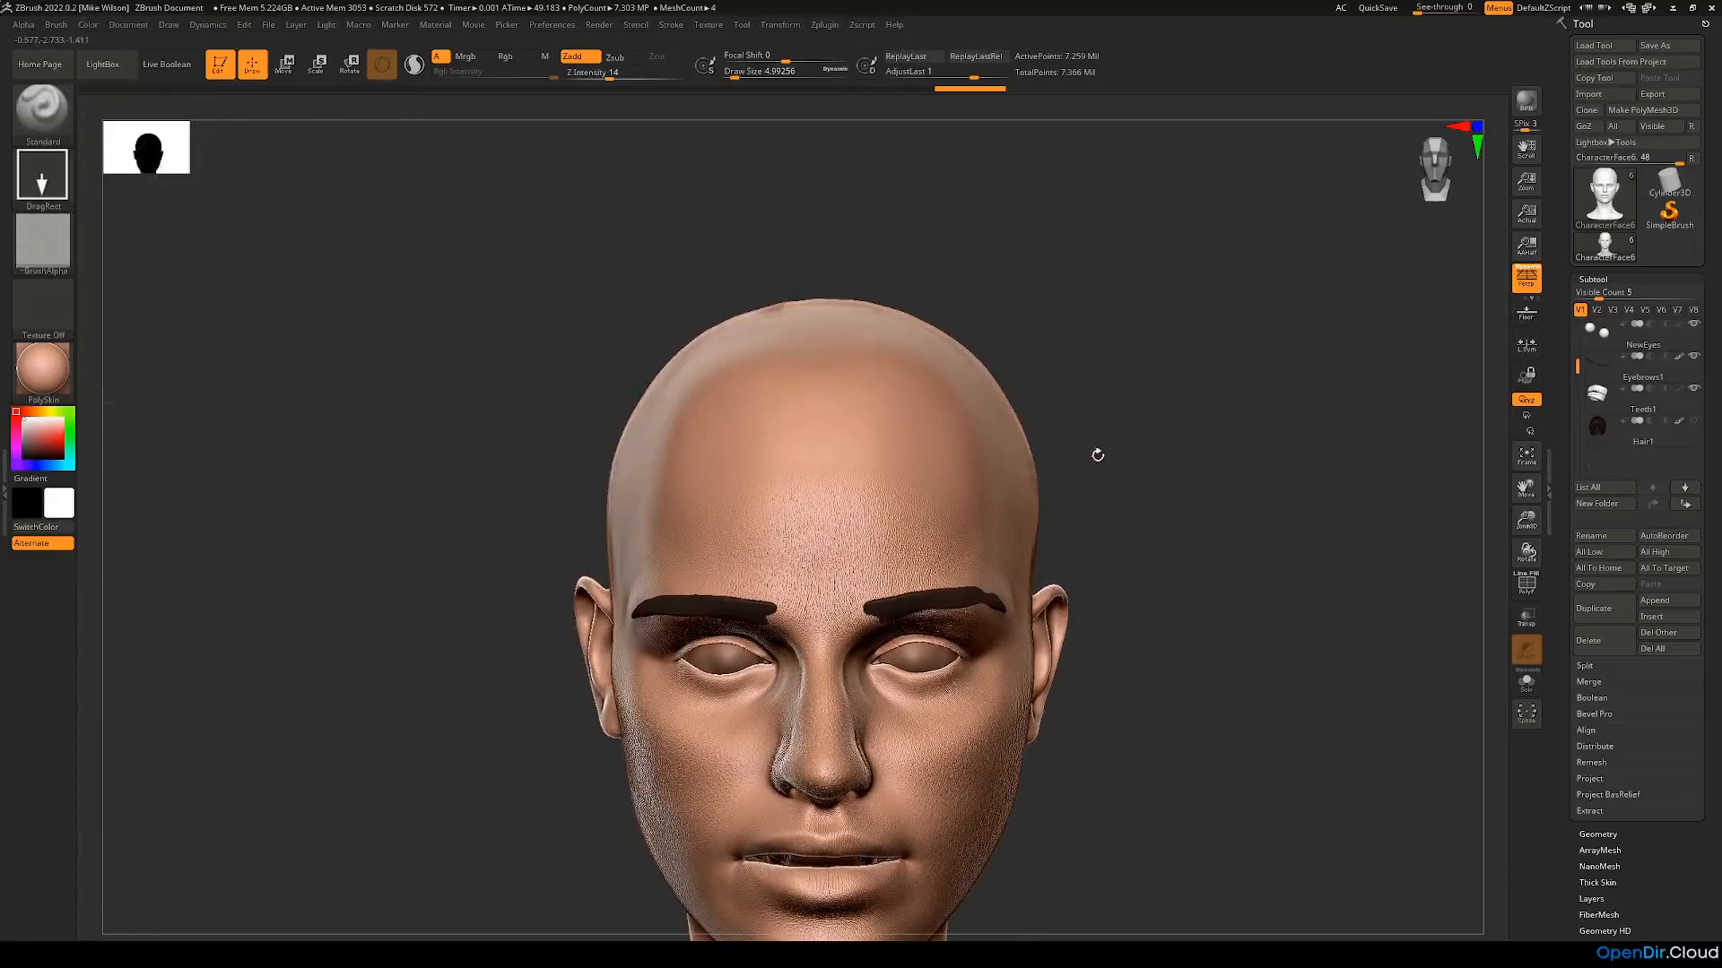
{"action": "left_click_drag", "start_coordinate": [1099, 449], "coordinate": [983, 413]}
{"action": "left_click_drag", "start_coordinate": [962, 227], "coordinate": [969, 230]}
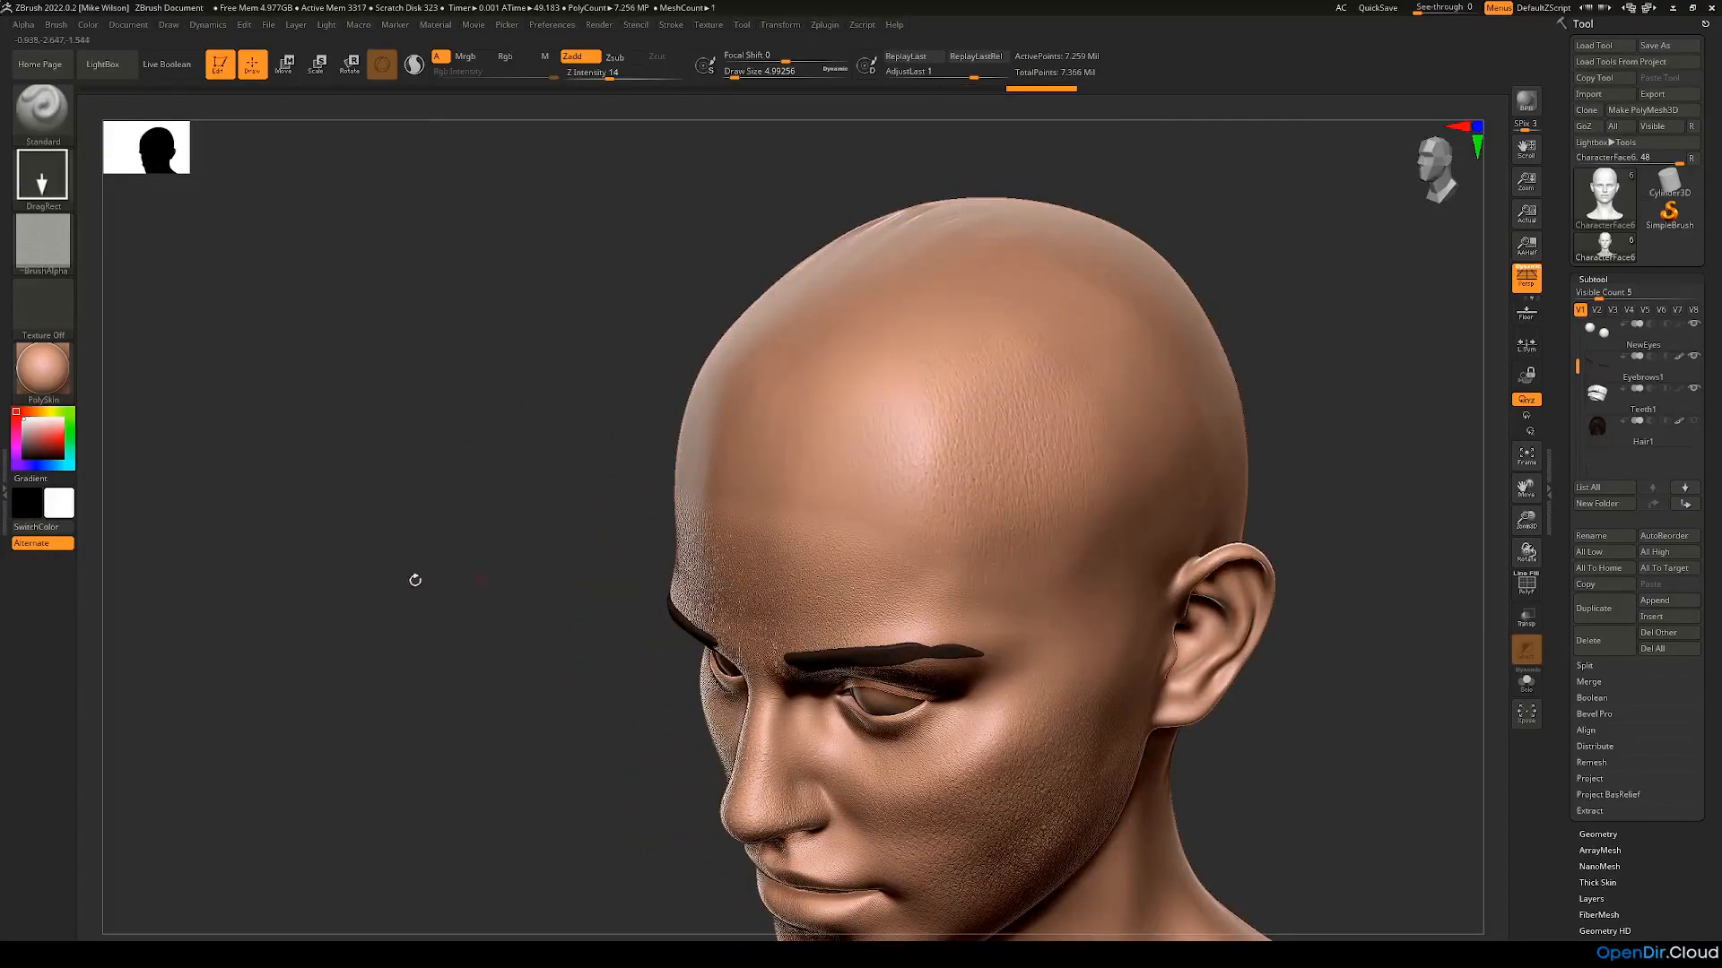
{"action": "left_click_drag", "start_coordinate": [434, 576], "coordinate": [446, 569]}
{"action": "left_click_drag", "start_coordinate": [227, 427], "coordinate": [265, 404], "text": "shift"}
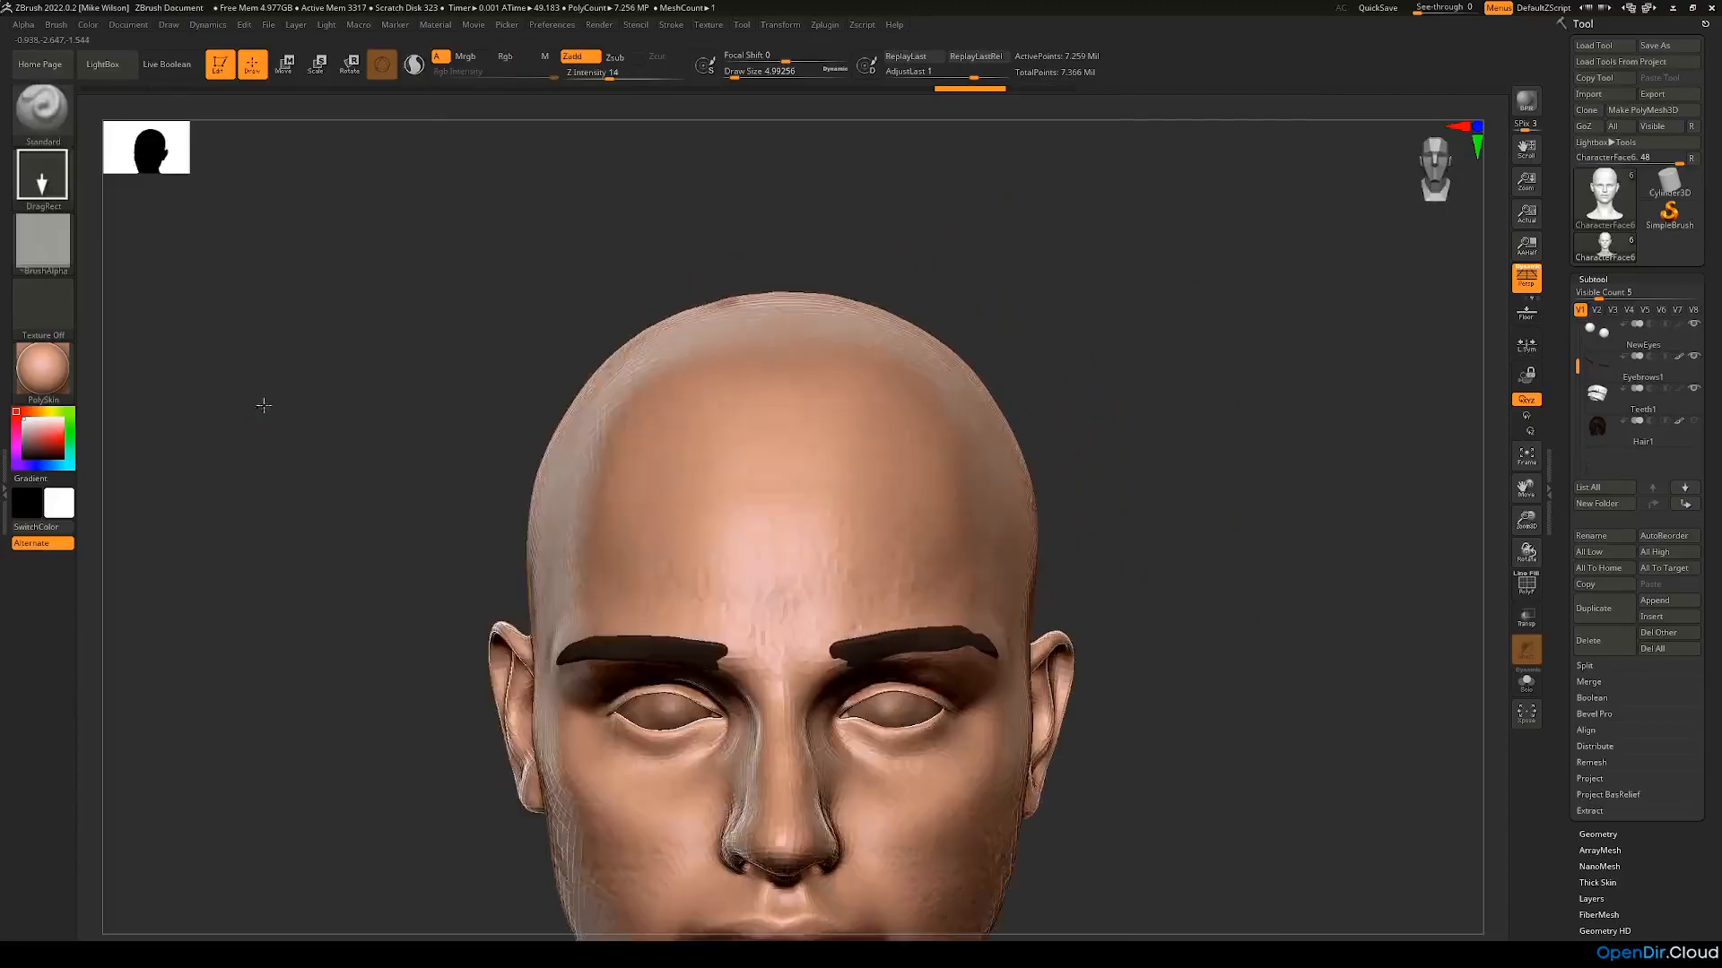
Step: Set the radial fade of the forehead alpha to 9
{"action": "left_click", "coordinate": [23, 24]}
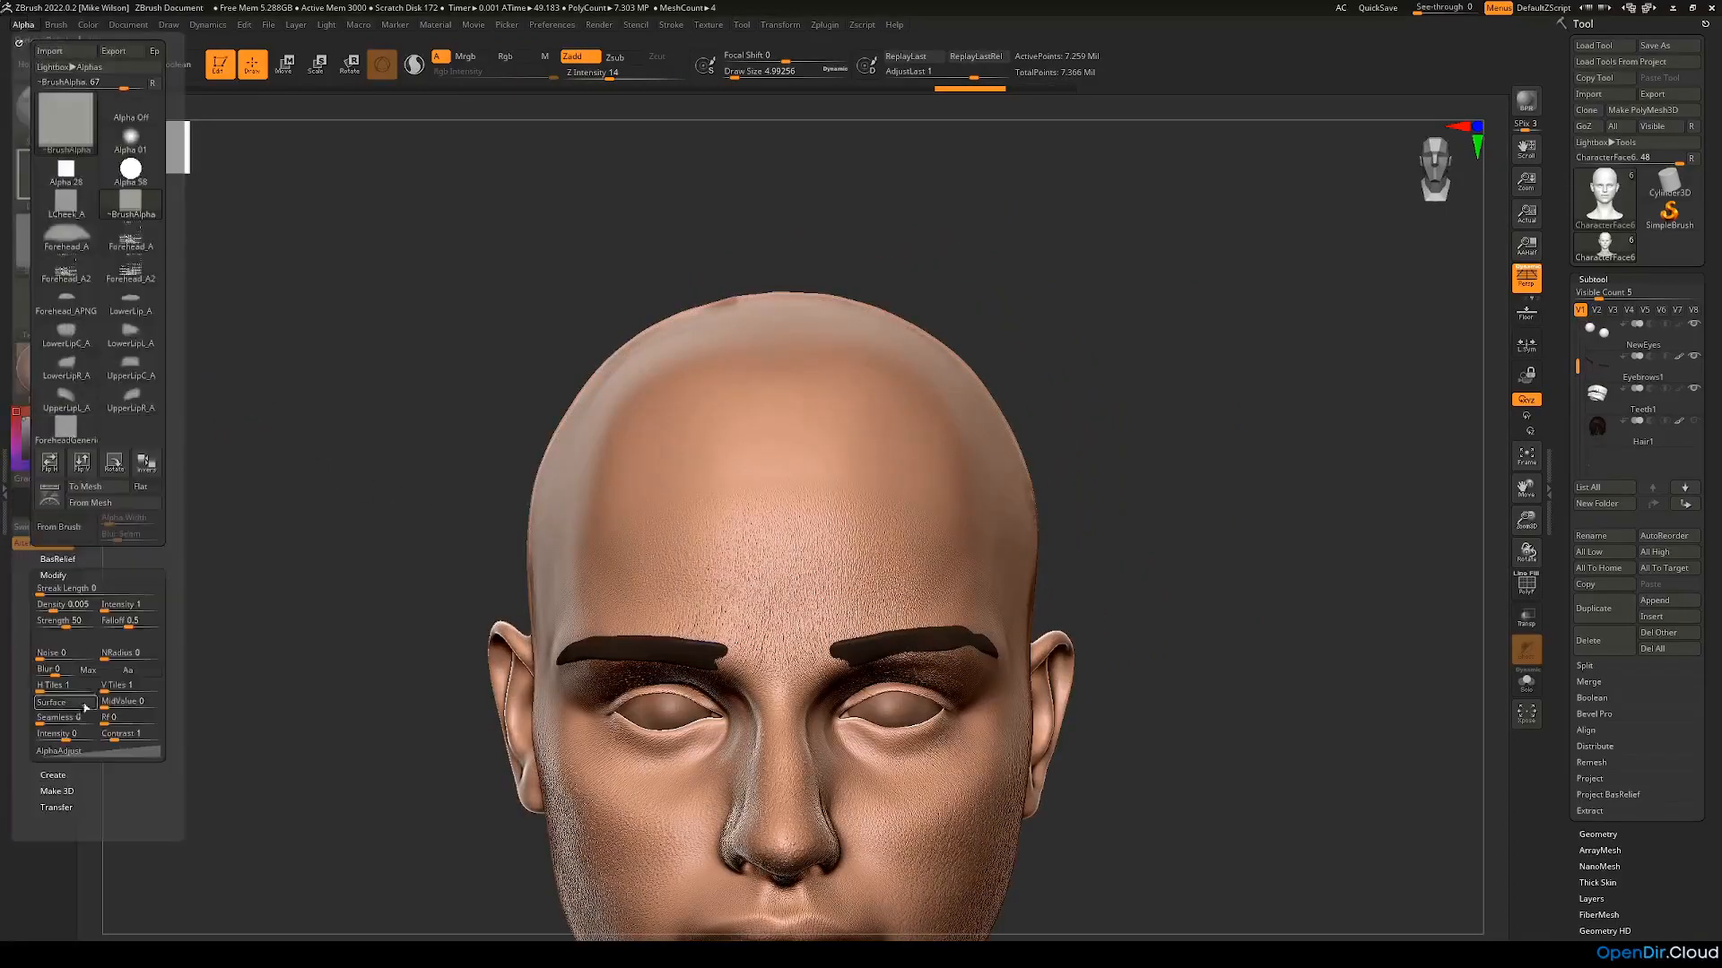
{"action": "left_click_drag", "start_coordinate": [108, 720], "coordinate": [119, 721]}
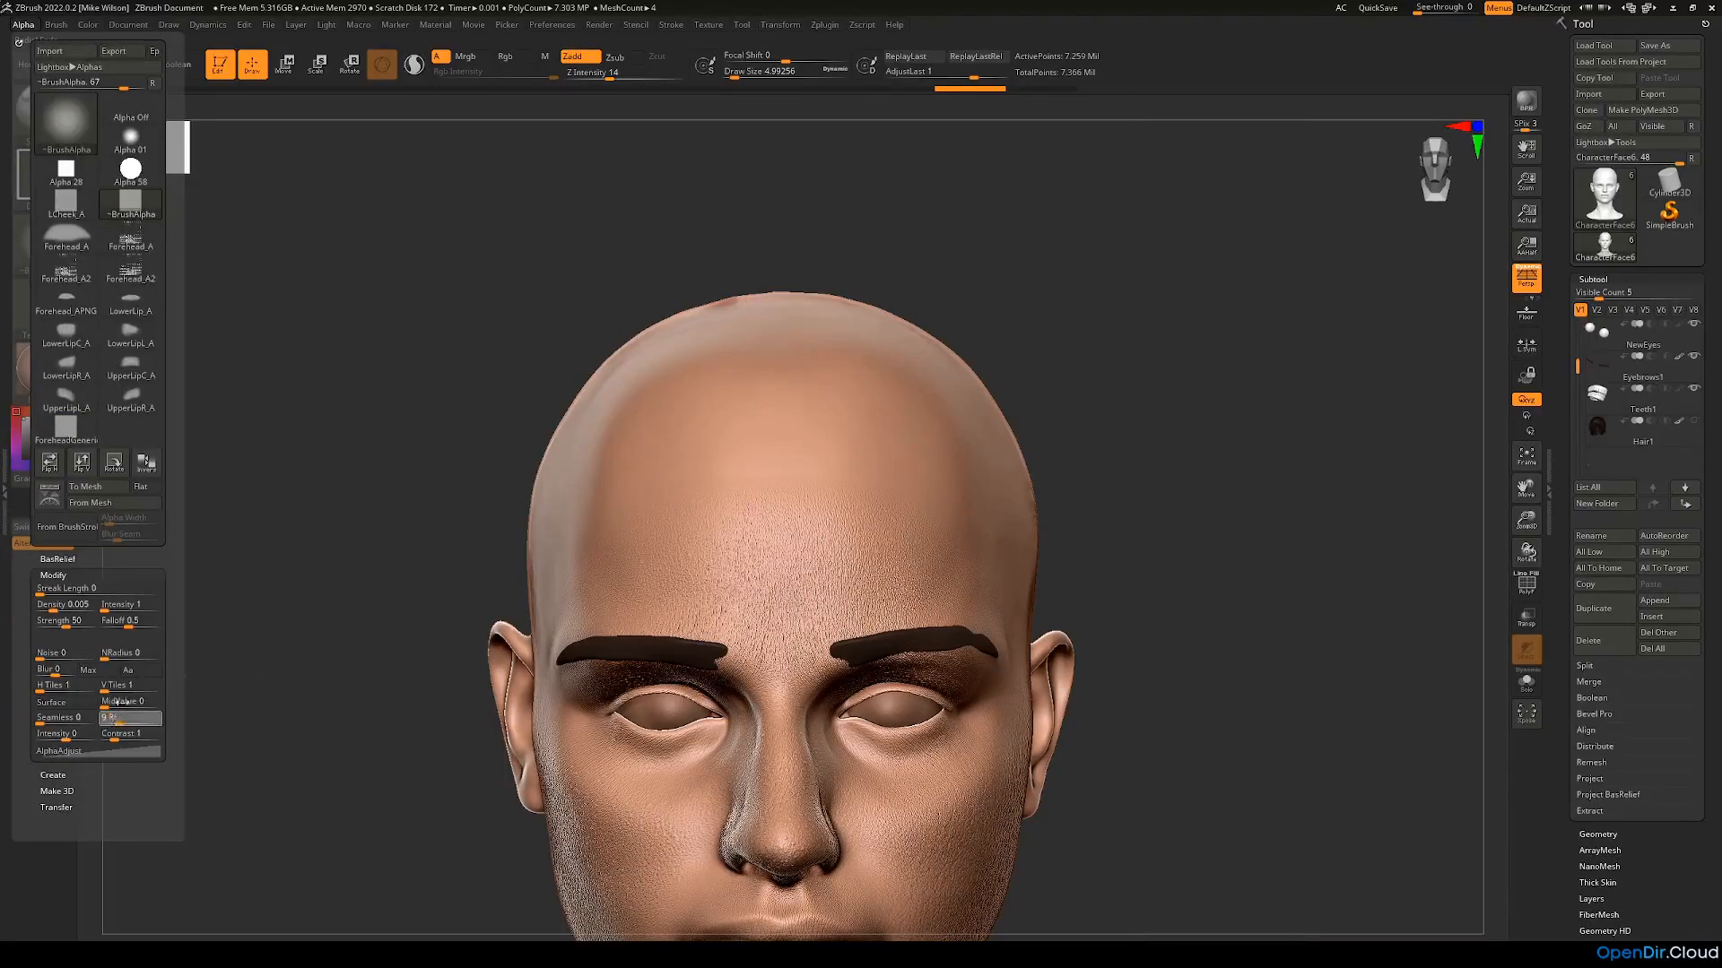
{"action": "left_click", "coordinate": [61, 171]}
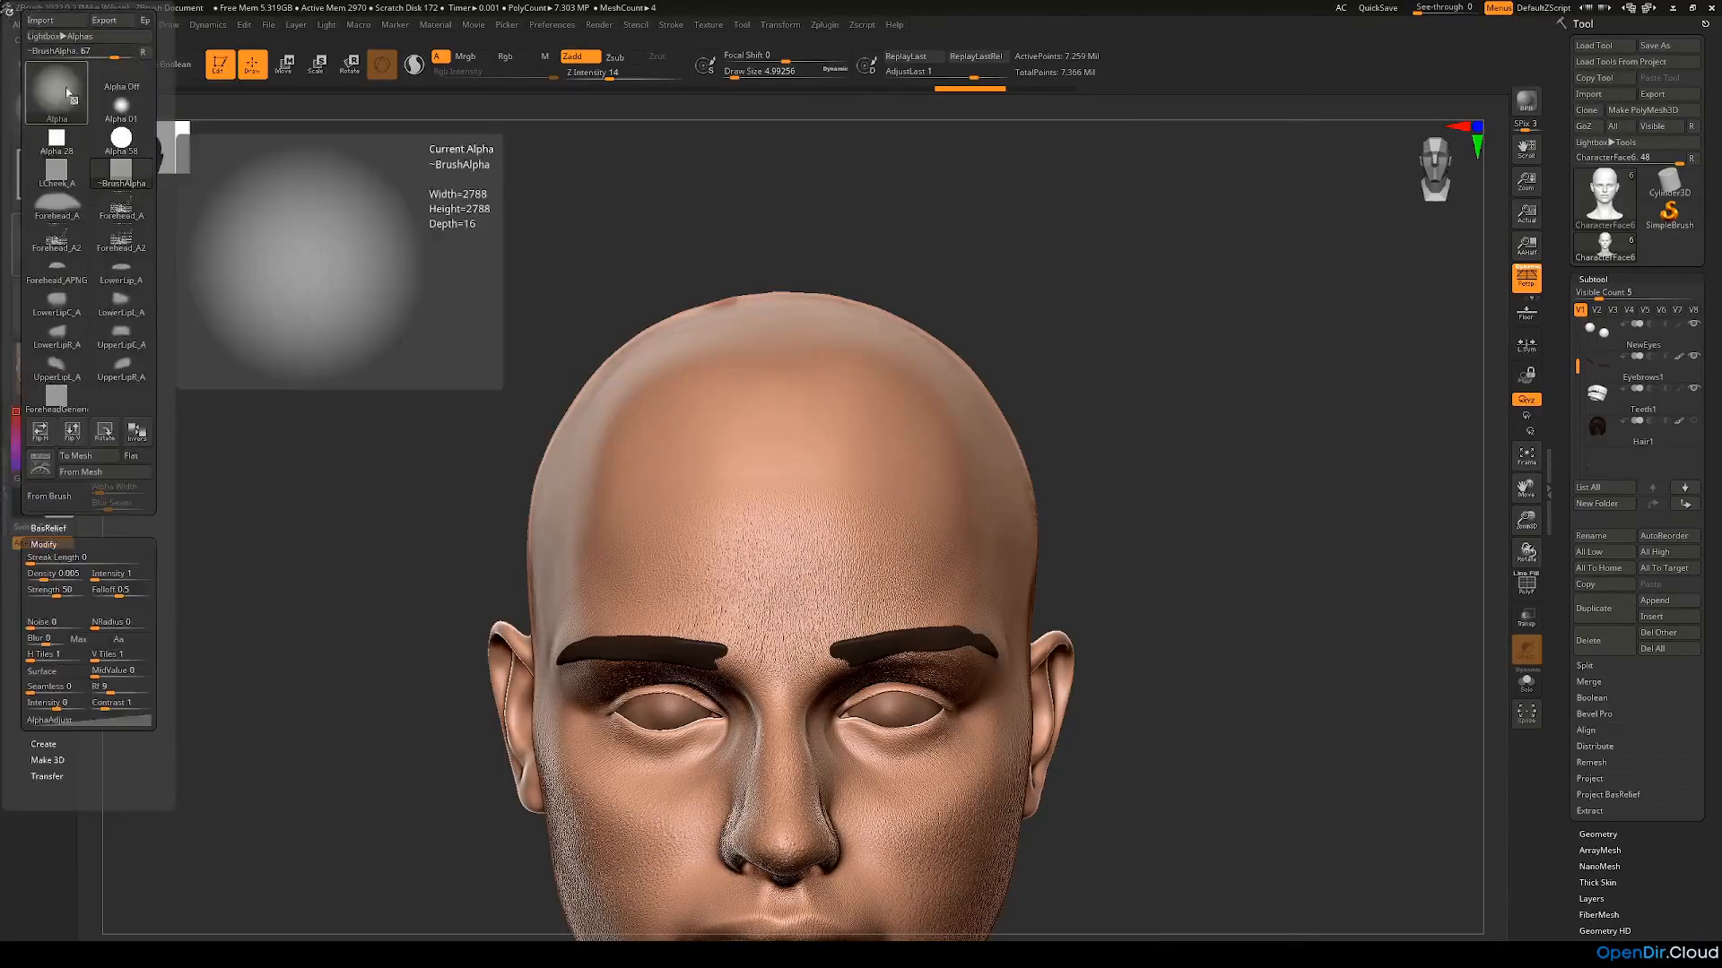
Step: Try stamping the radially faded alpha across the upper forehead
{"action": "left_click_drag", "start_coordinate": [1112, 516], "coordinate": [1095, 434]}
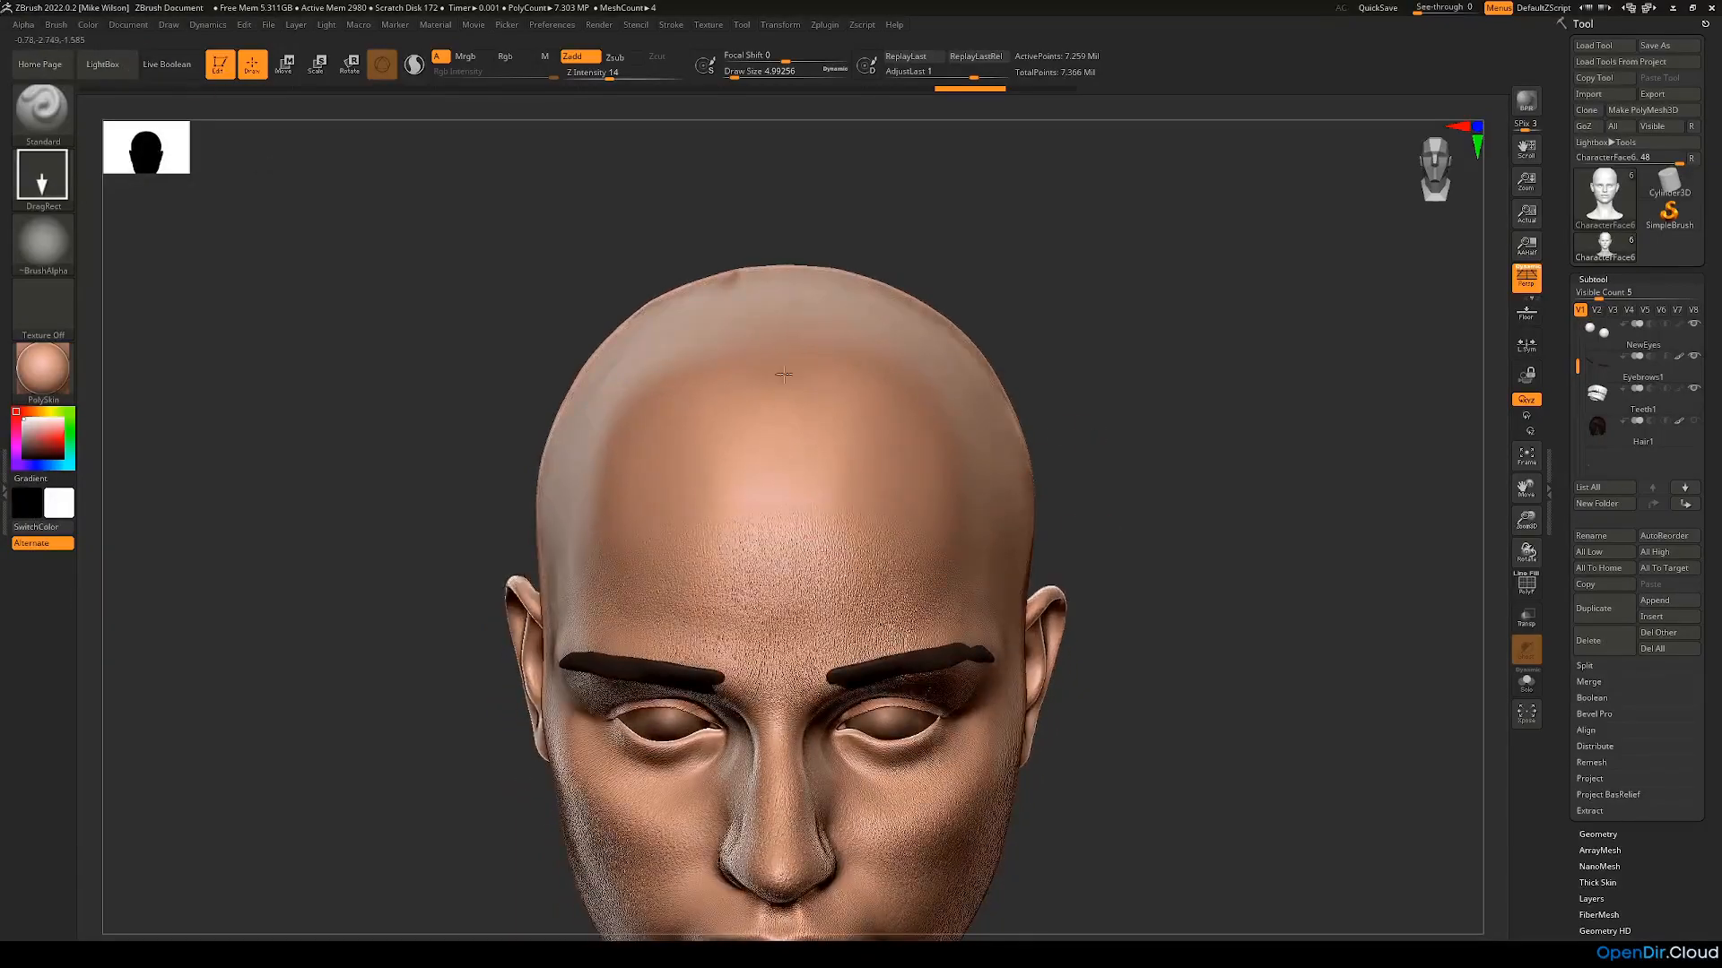
{"action": "mouse_move", "coordinate": [1067, 491]}
{"action": "left_mouse_down"}
{"action": "mouse_move", "coordinate": [961, 488]}
{"action": "mouse_move", "coordinate": [909, 412]}
{"action": "mouse_move", "coordinate": [917, 328]}
{"action": "left_mouse_up"}
{"action": "key", "text": "ctrl"}
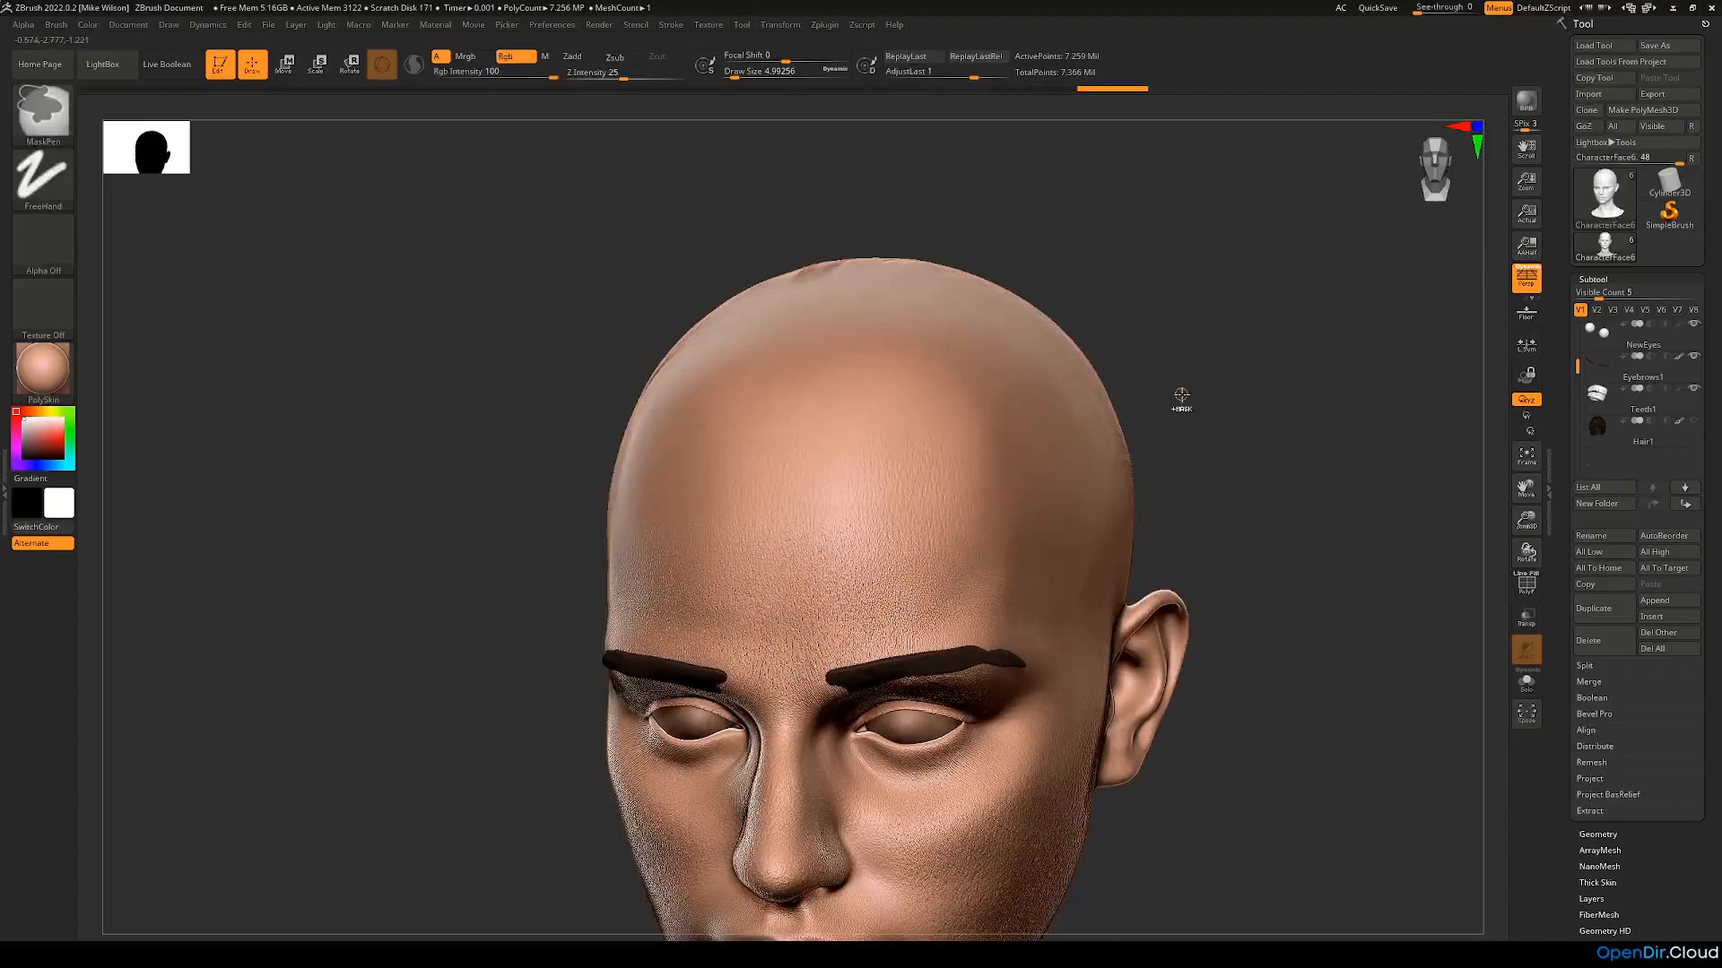
Step: Switch the stroke to Spray, set the draw size to about 18.5 and try spraying skin texture on the forehead
{"action": "left_click", "coordinate": [59, 192]}
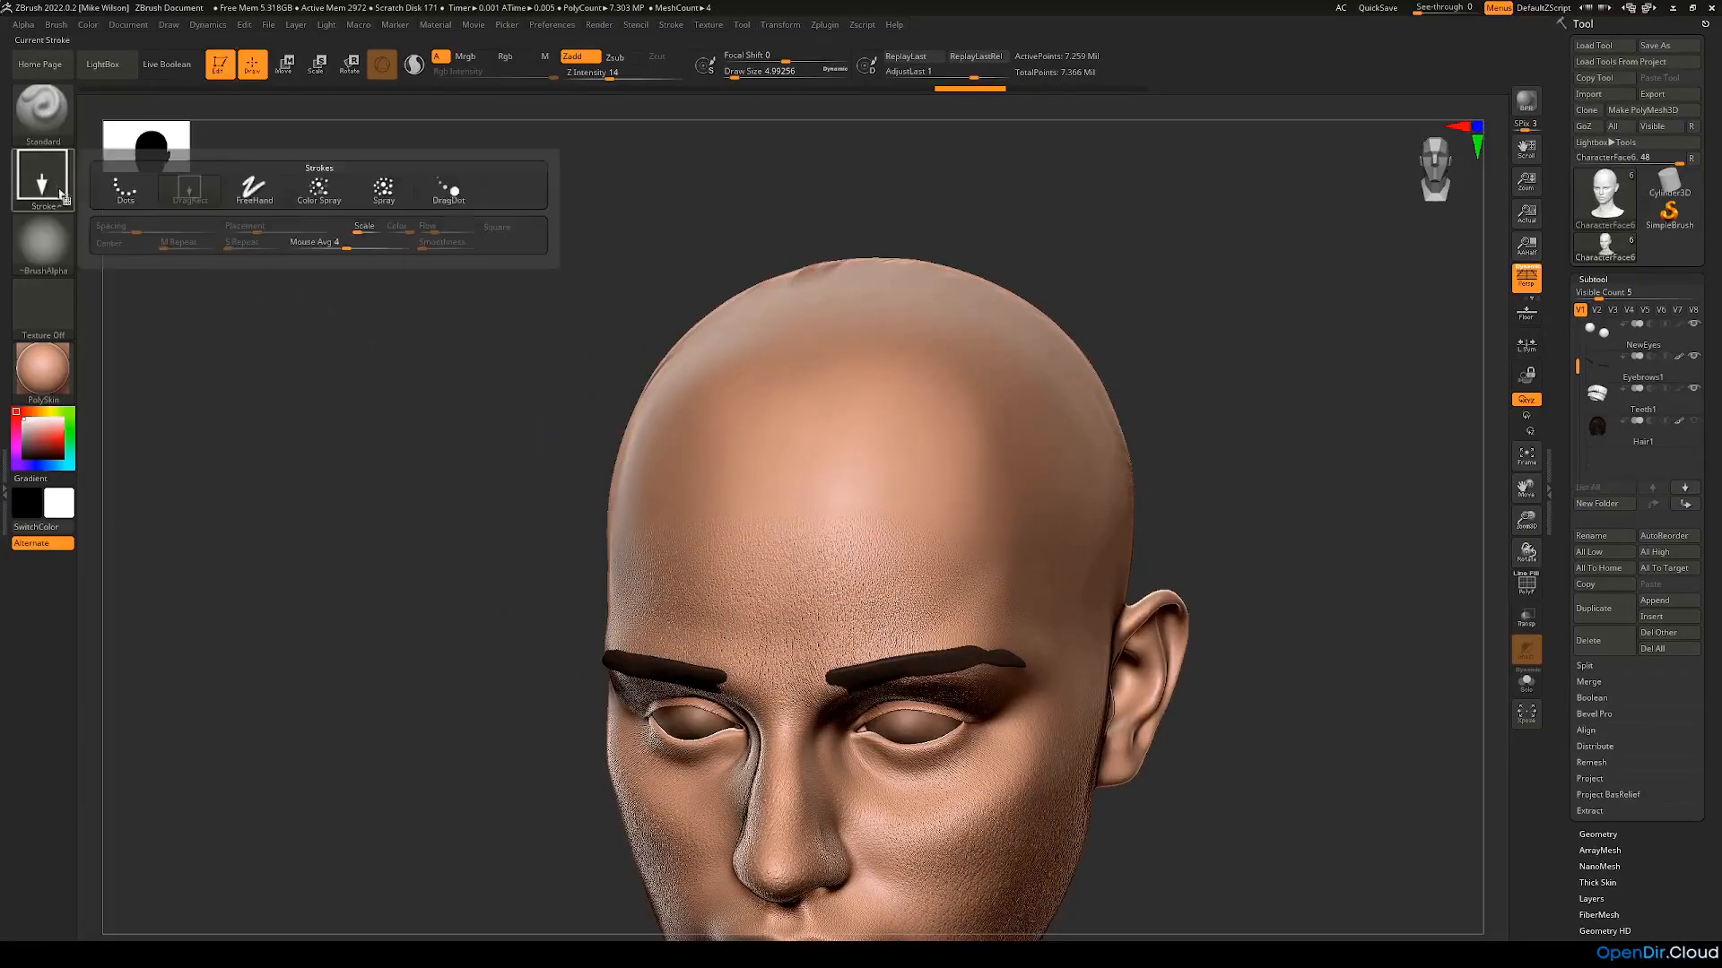
{"action": "left_click", "coordinate": [384, 190]}
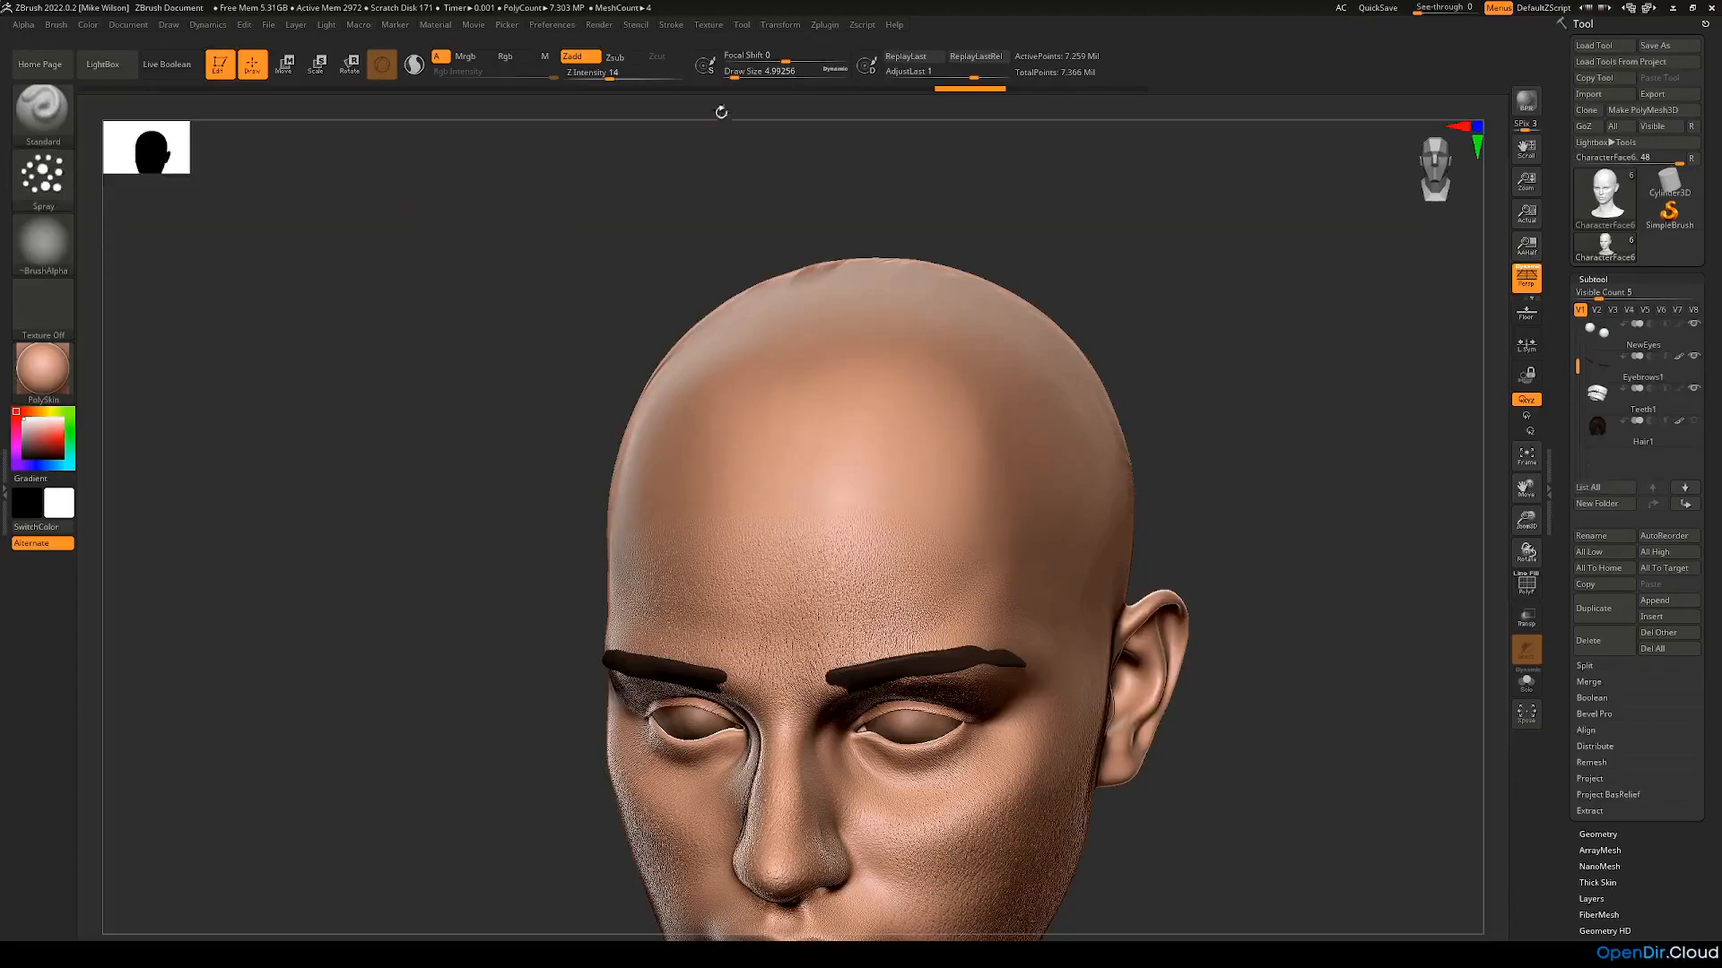
{"action": "left_click_drag", "start_coordinate": [735, 77], "coordinate": [747, 77]}
{"action": "left_click_drag", "start_coordinate": [1149, 325], "coordinate": [942, 404]}
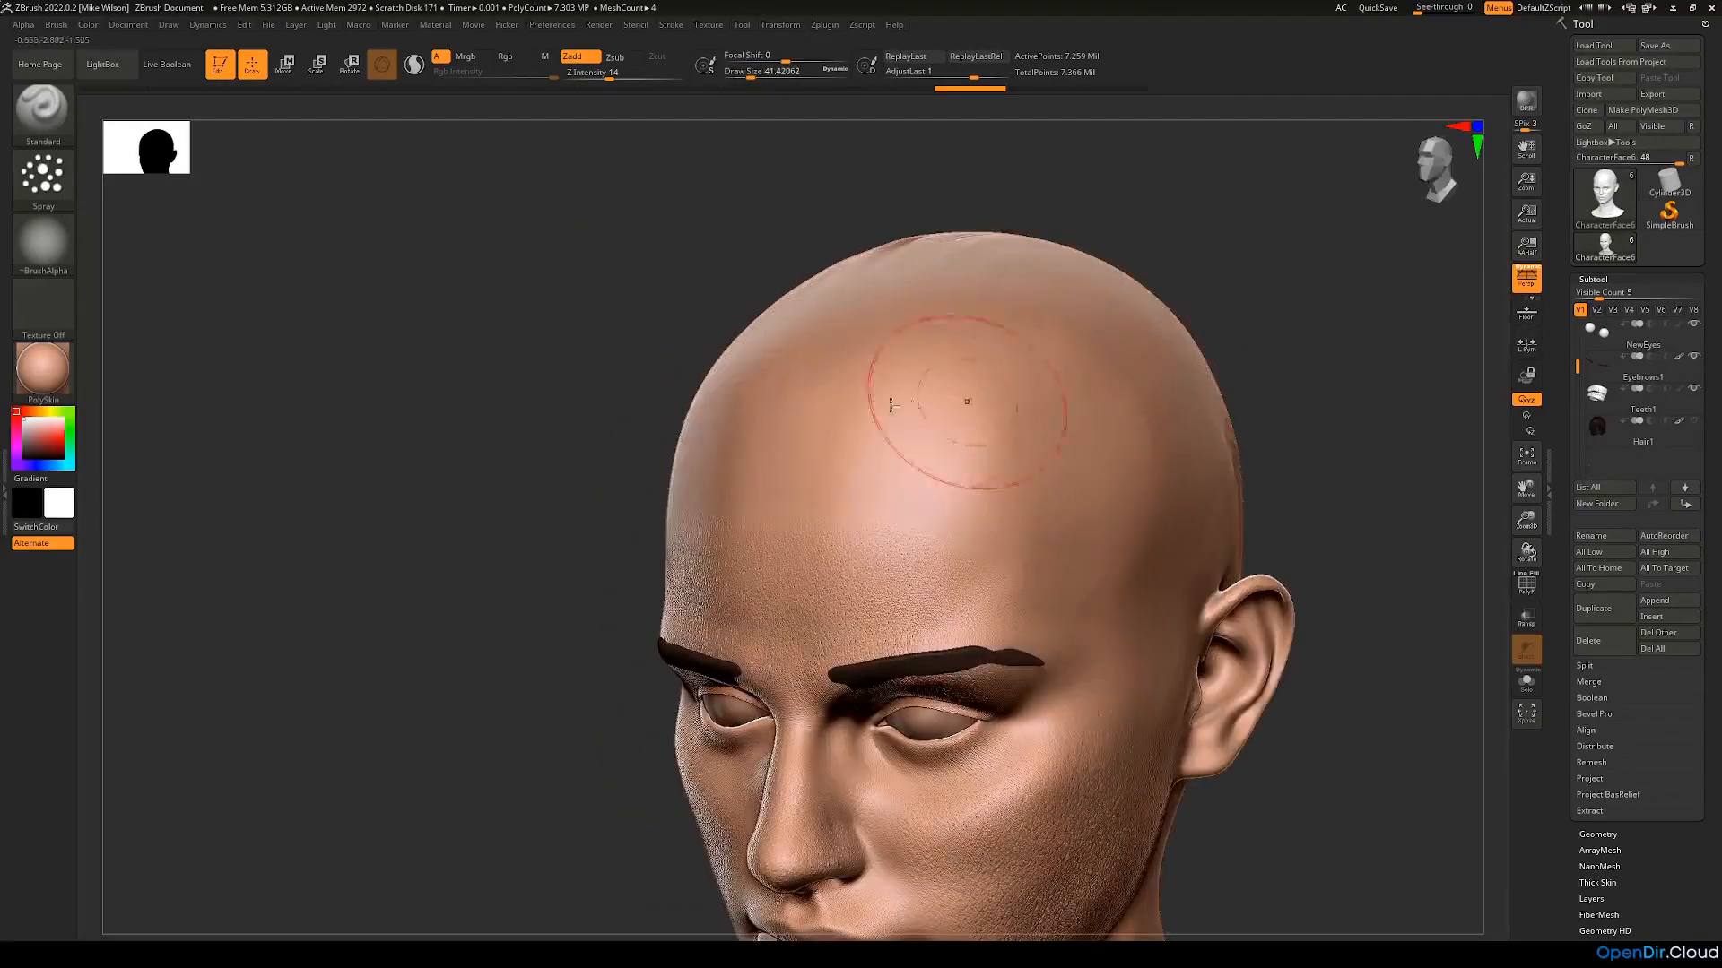
{"action": "mouse_move", "coordinate": [604, 469]}
{"action": "left_mouse_down"}
{"action": "mouse_move", "coordinate": [780, 96]}
{"action": "mouse_move", "coordinate": [744, 78]}
{"action": "left_mouse_up"}
{"action": "left_click_drag", "start_coordinate": [678, 224], "coordinate": [681, 305], "text": "alt"}
{"action": "mouse_move", "coordinate": [869, 384]}
{"action": "left_mouse_down"}
{"action": "mouse_move", "coordinate": [973, 404]}
{"action": "mouse_move", "coordinate": [801, 431]}
{"action": "mouse_move", "coordinate": [708, 376]}
{"action": "mouse_move", "coordinate": [1049, 323]}
{"action": "mouse_move", "coordinate": [1013, 547]}
{"action": "mouse_move", "coordinate": [1119, 359]}
{"action": "mouse_move", "coordinate": [1090, 583]}
{"action": "mouse_move", "coordinate": [977, 529]}
{"action": "mouse_move", "coordinate": [919, 438]}
{"action": "left_mouse_up"}
{"action": "key", "text": "ctrl+z"}
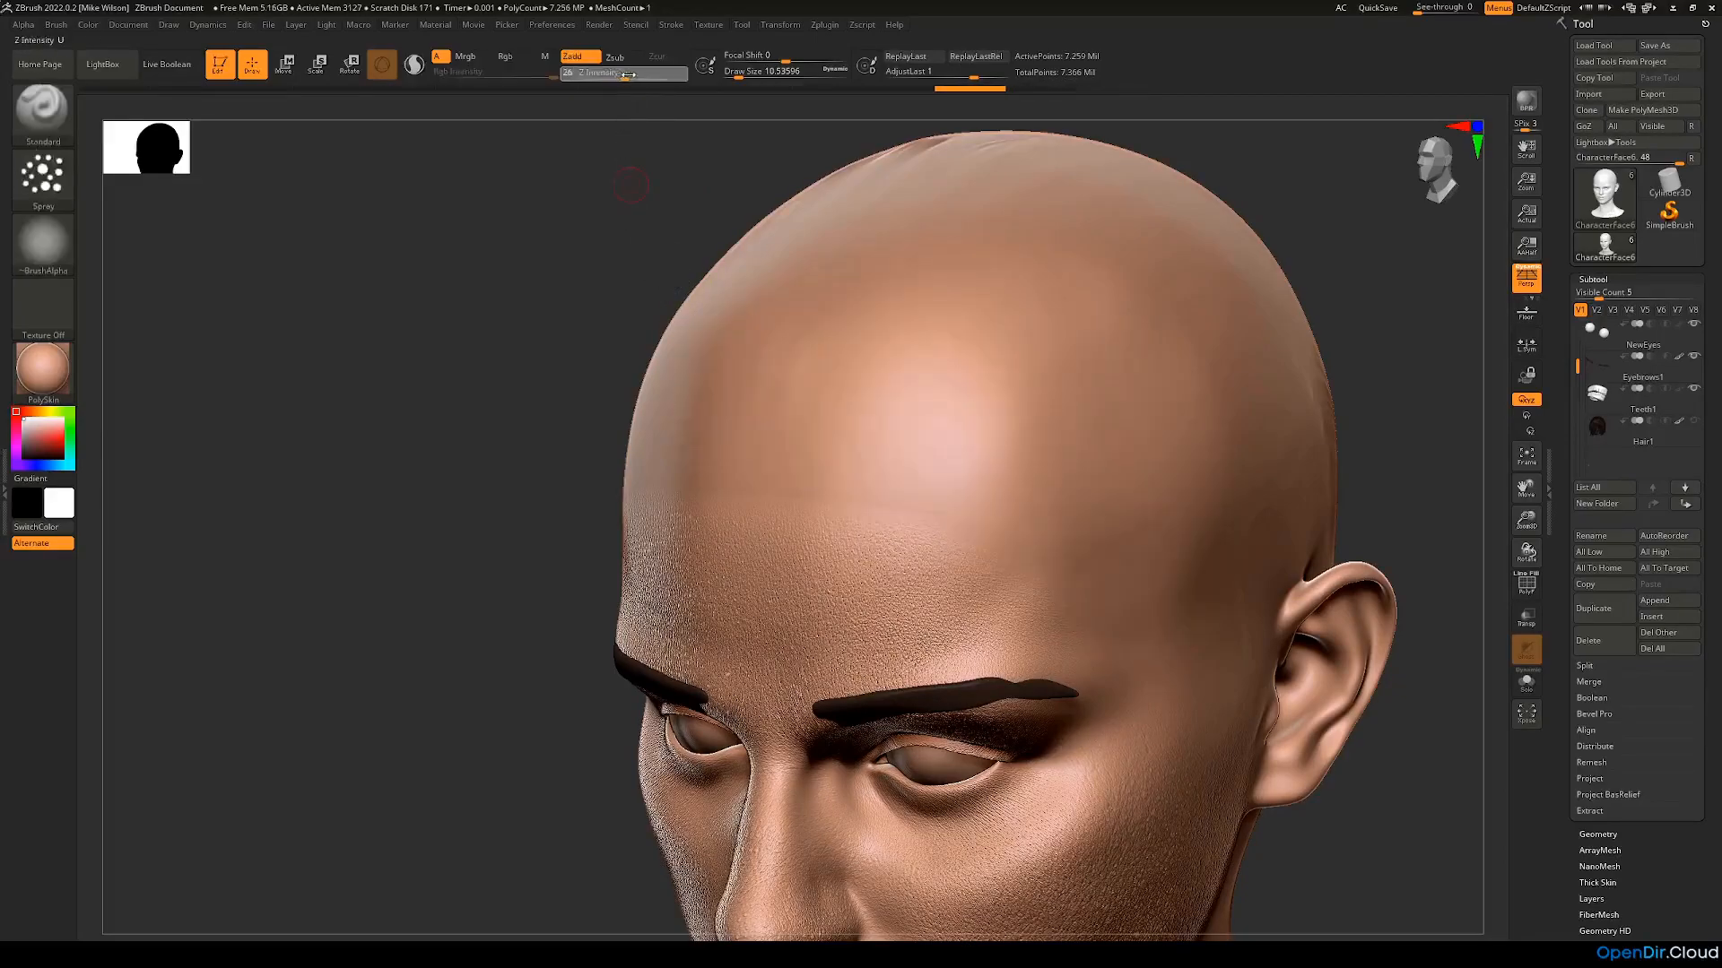
Step: Set Z Intensity to 14 and draw size to about 184, and try spraying the skin alpha over the upper head
{"action": "left_click_drag", "start_coordinate": [645, 75], "coordinate": [607, 76]}
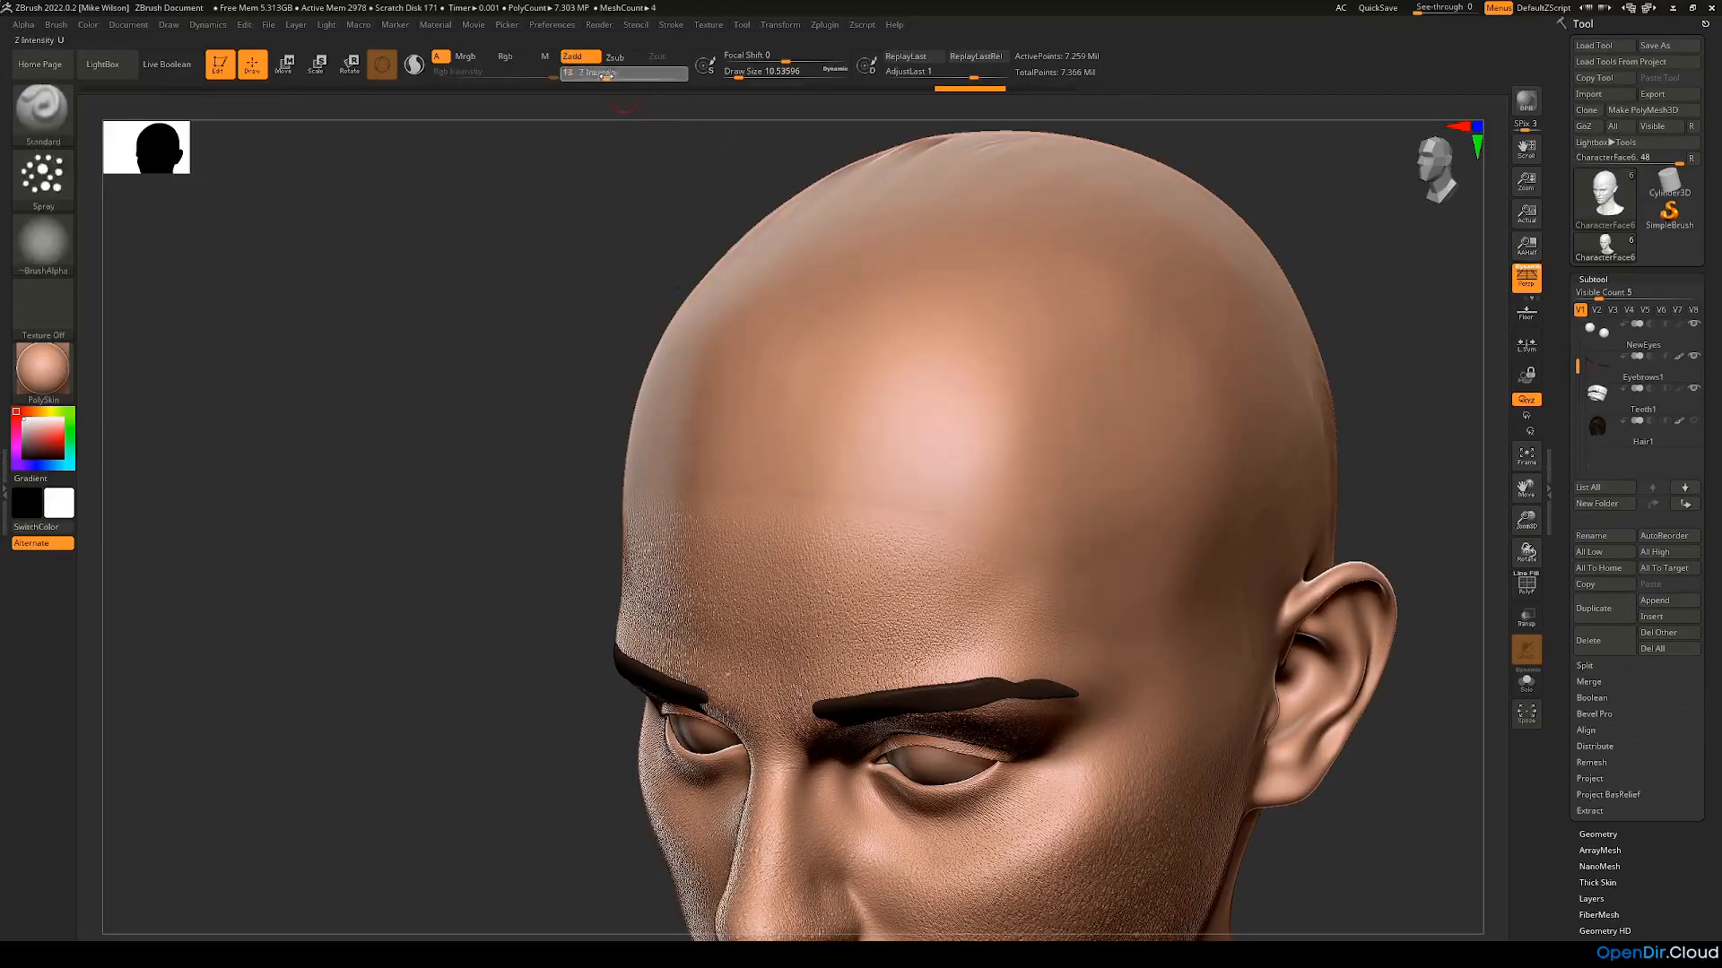
{"action": "left_click_drag", "start_coordinate": [739, 75], "coordinate": [765, 74]}
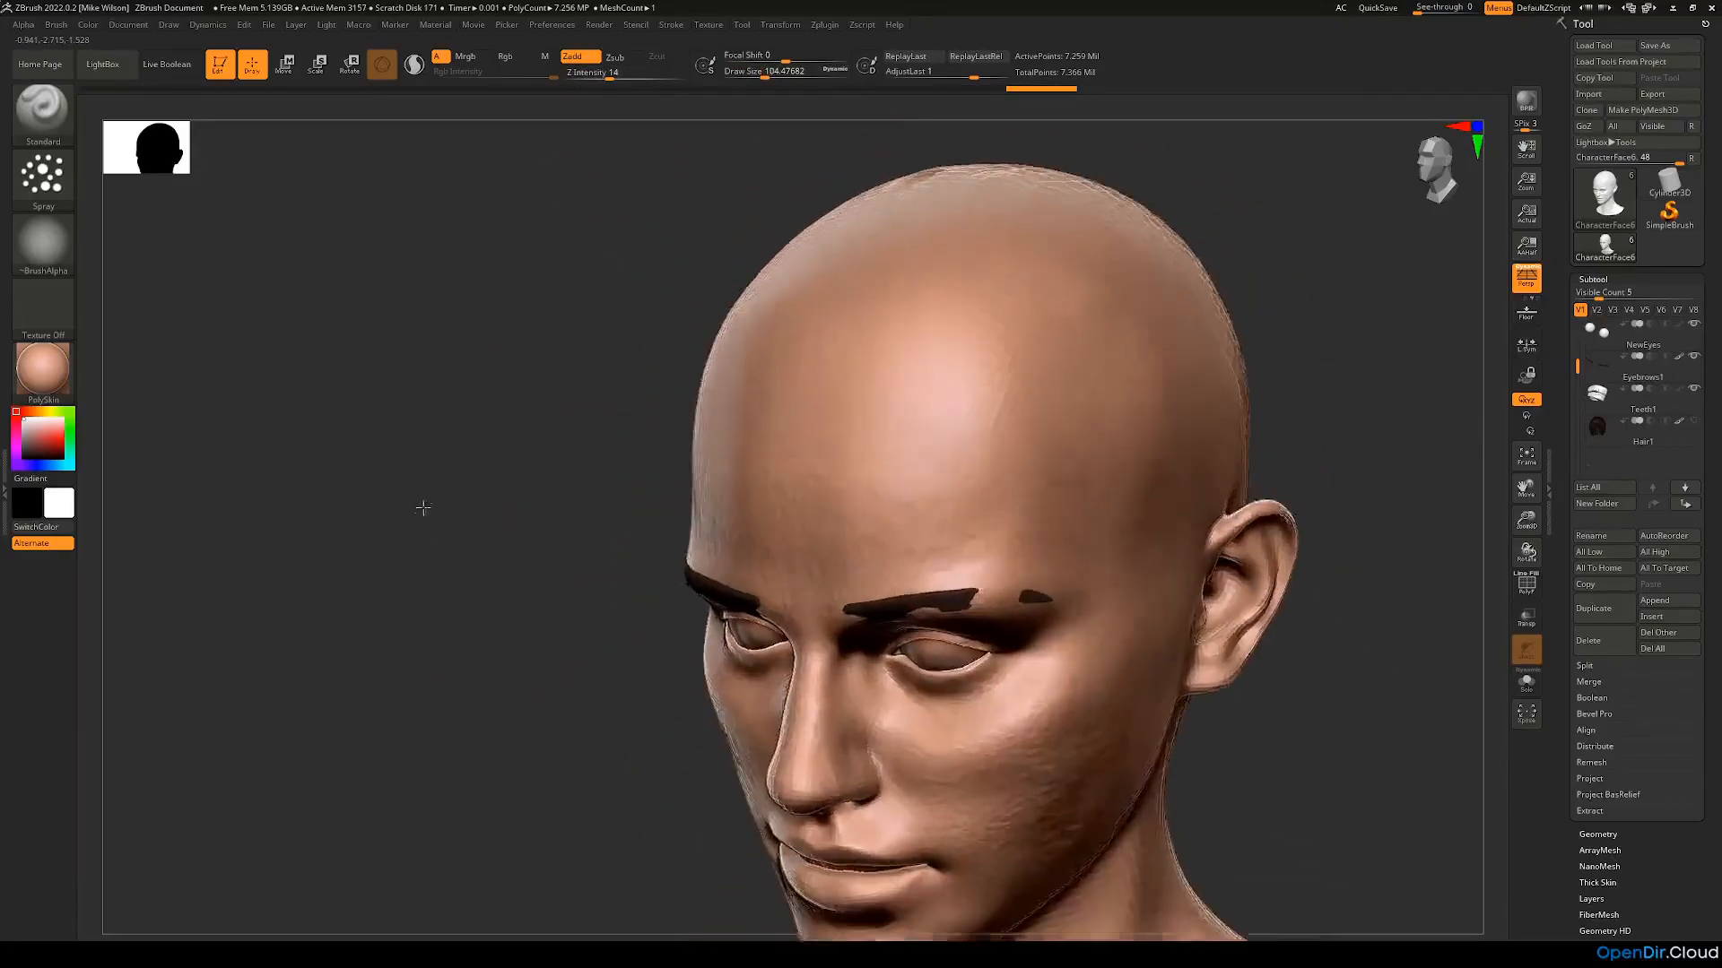
{"action": "left_click_drag", "start_coordinate": [423, 507], "coordinate": [524, 518]}
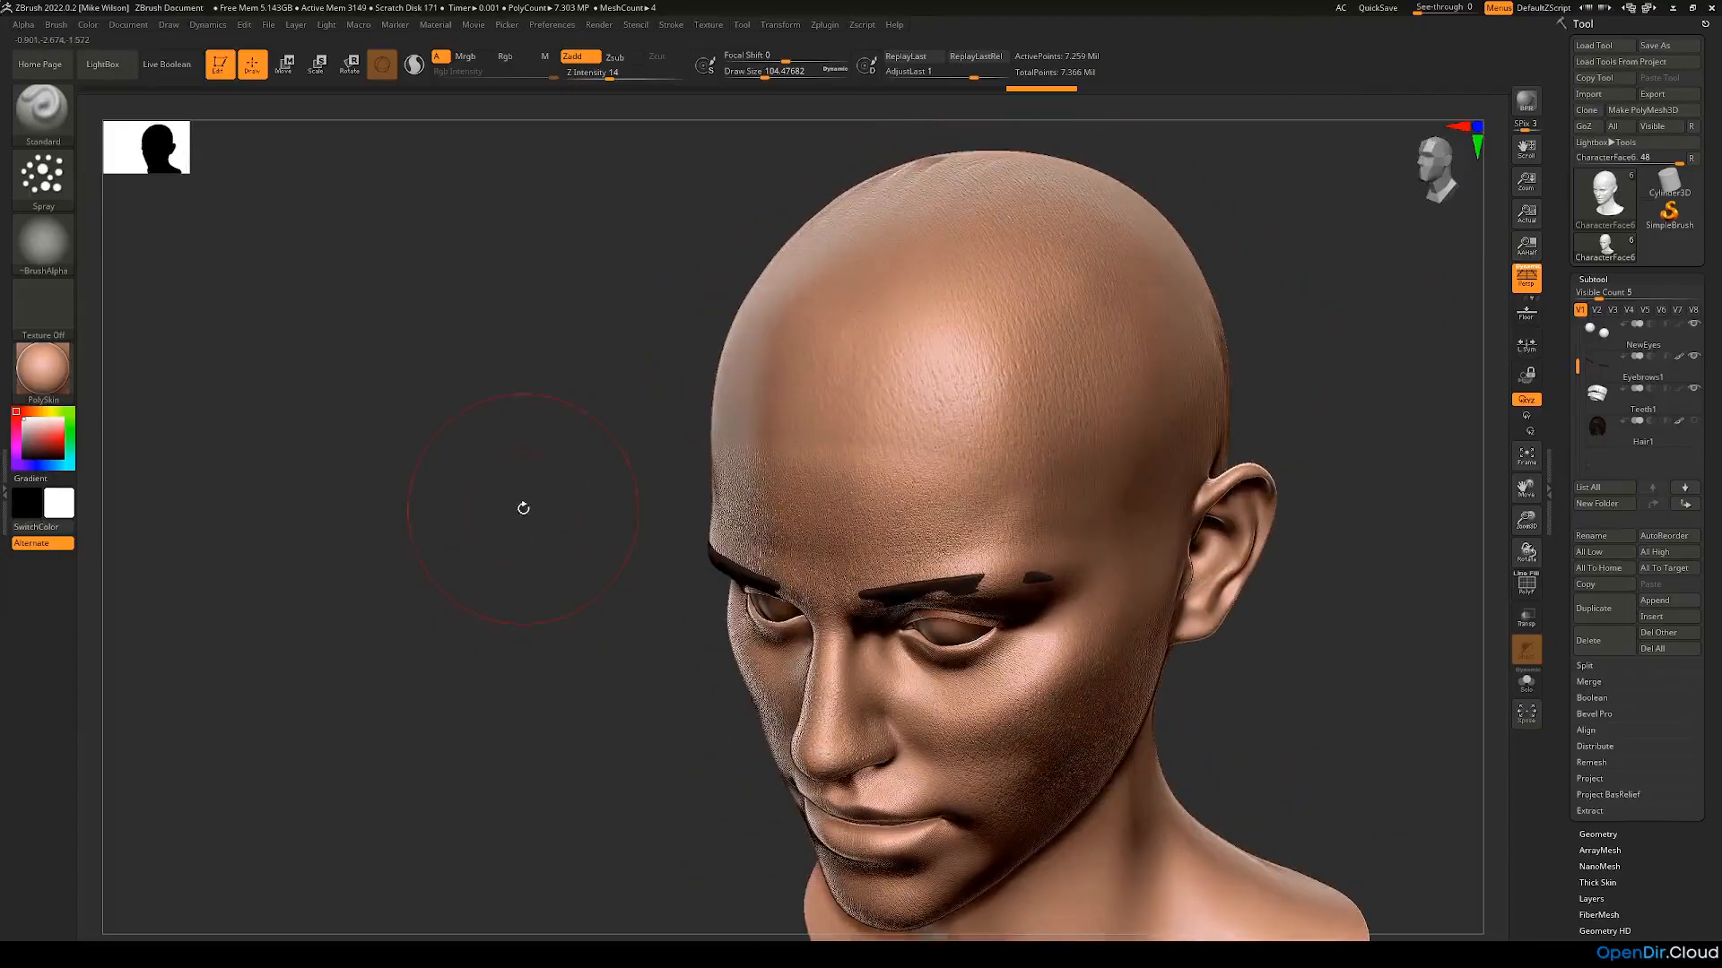
{"action": "key", "text": "ctrl"}
Step: Set the draw size to about 56 and try spraying the skin alpha over the upper forehead and temple
{"action": "mouse_move", "coordinate": [500, 493]}
{"action": "left_mouse_down"}
{"action": "mouse_move", "coordinate": [782, 95]}
{"action": "mouse_move", "coordinate": [753, 74]}
{"action": "left_mouse_up"}
{"action": "left_click_drag", "start_coordinate": [856, 383], "coordinate": [922, 389]}
{"action": "left_click_drag", "start_coordinate": [1358, 329], "coordinate": [1255, 349]}
{"action": "key", "text": "ctrl+z"}
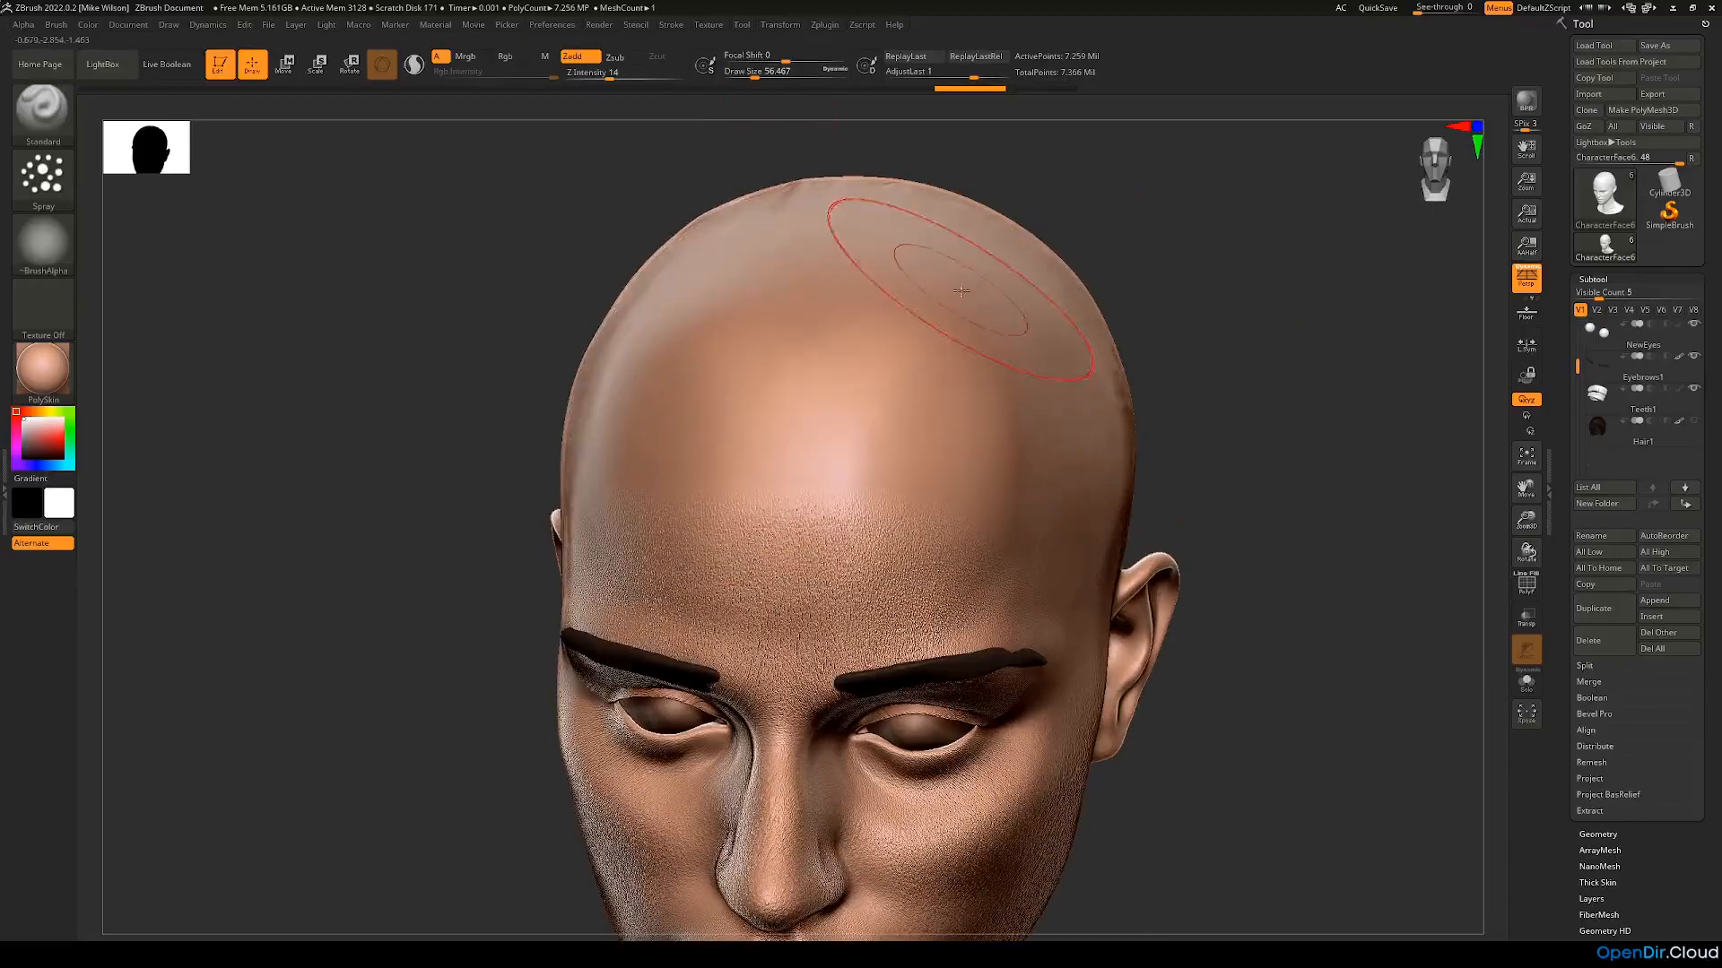
{"action": "mouse_move", "coordinate": [892, 569]}
{"action": "left_mouse_down"}
{"action": "mouse_move", "coordinate": [955, 529]}
{"action": "mouse_move", "coordinate": [1040, 376]}
{"action": "left_mouse_up"}
{"action": "left_click_drag", "start_coordinate": [1184, 434], "coordinate": [1139, 438]}
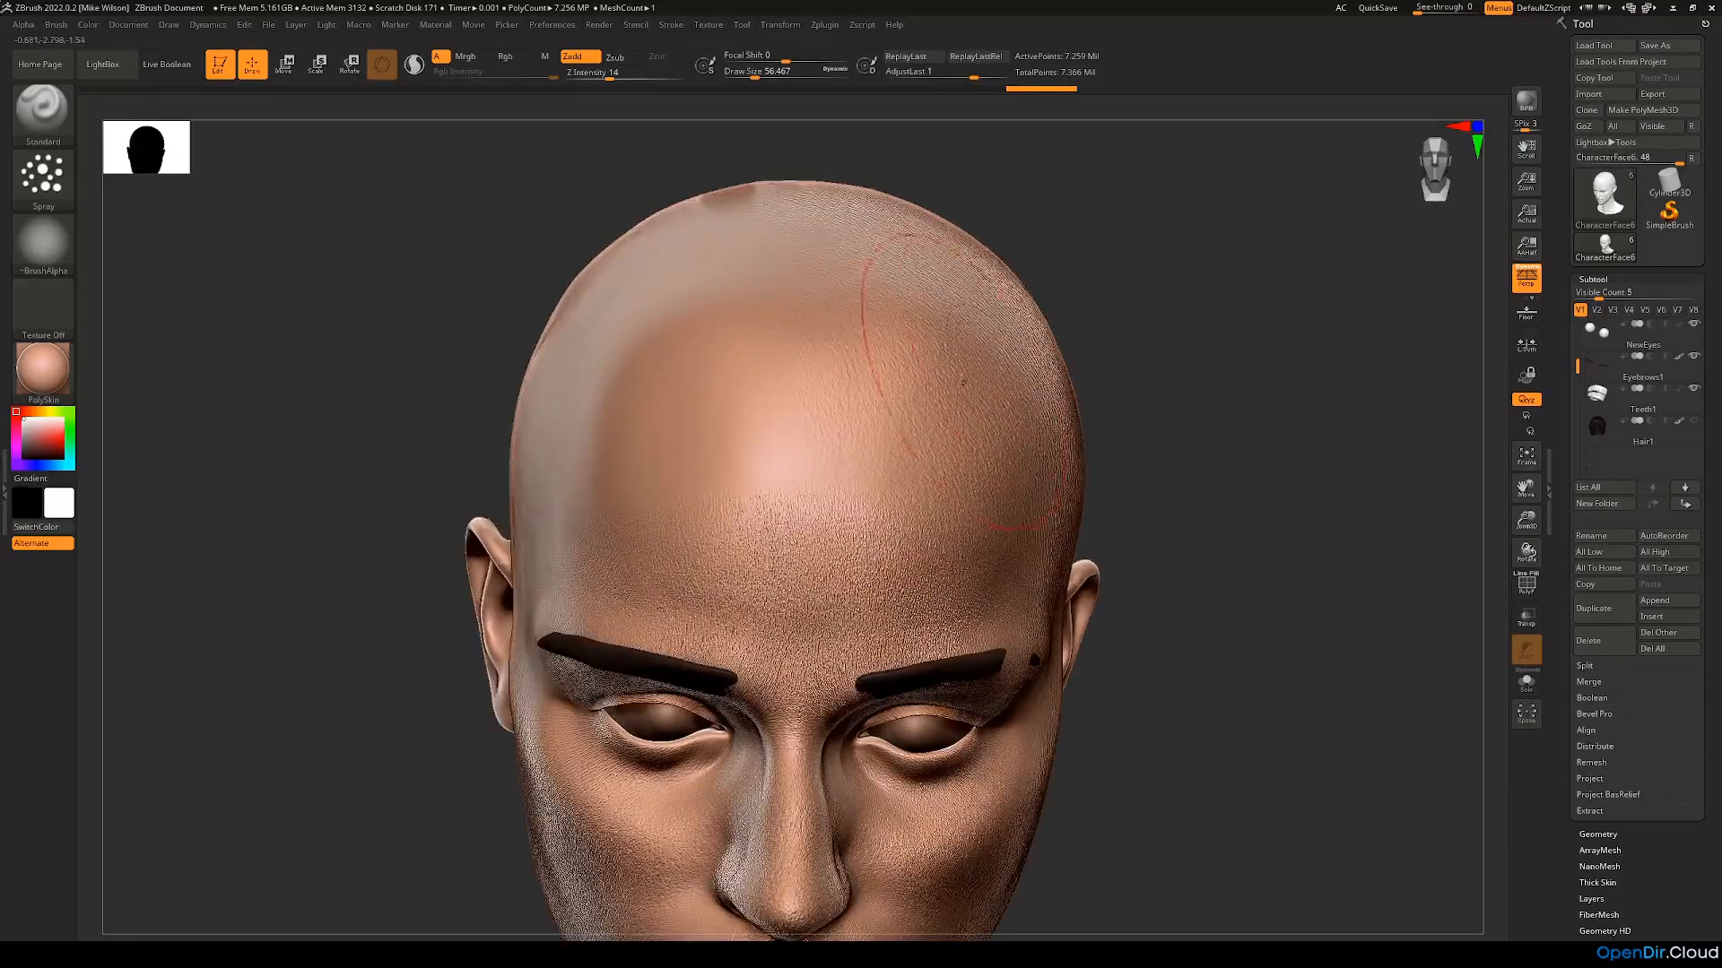
{"action": "mouse_move", "coordinate": [1292, 465]}
{"action": "left_mouse_down"}
{"action": "mouse_move", "coordinate": [1225, 472]}
{"action": "mouse_move", "coordinate": [903, 383]}
{"action": "left_mouse_up"}
{"action": "key", "text": "ctrl+z"}
Step: Try several more spray passes of the skin alpha across the forehead and hairline, undoing them between attempts
{"action": "left_click_drag", "start_coordinate": [771, 408], "coordinate": [884, 412]}
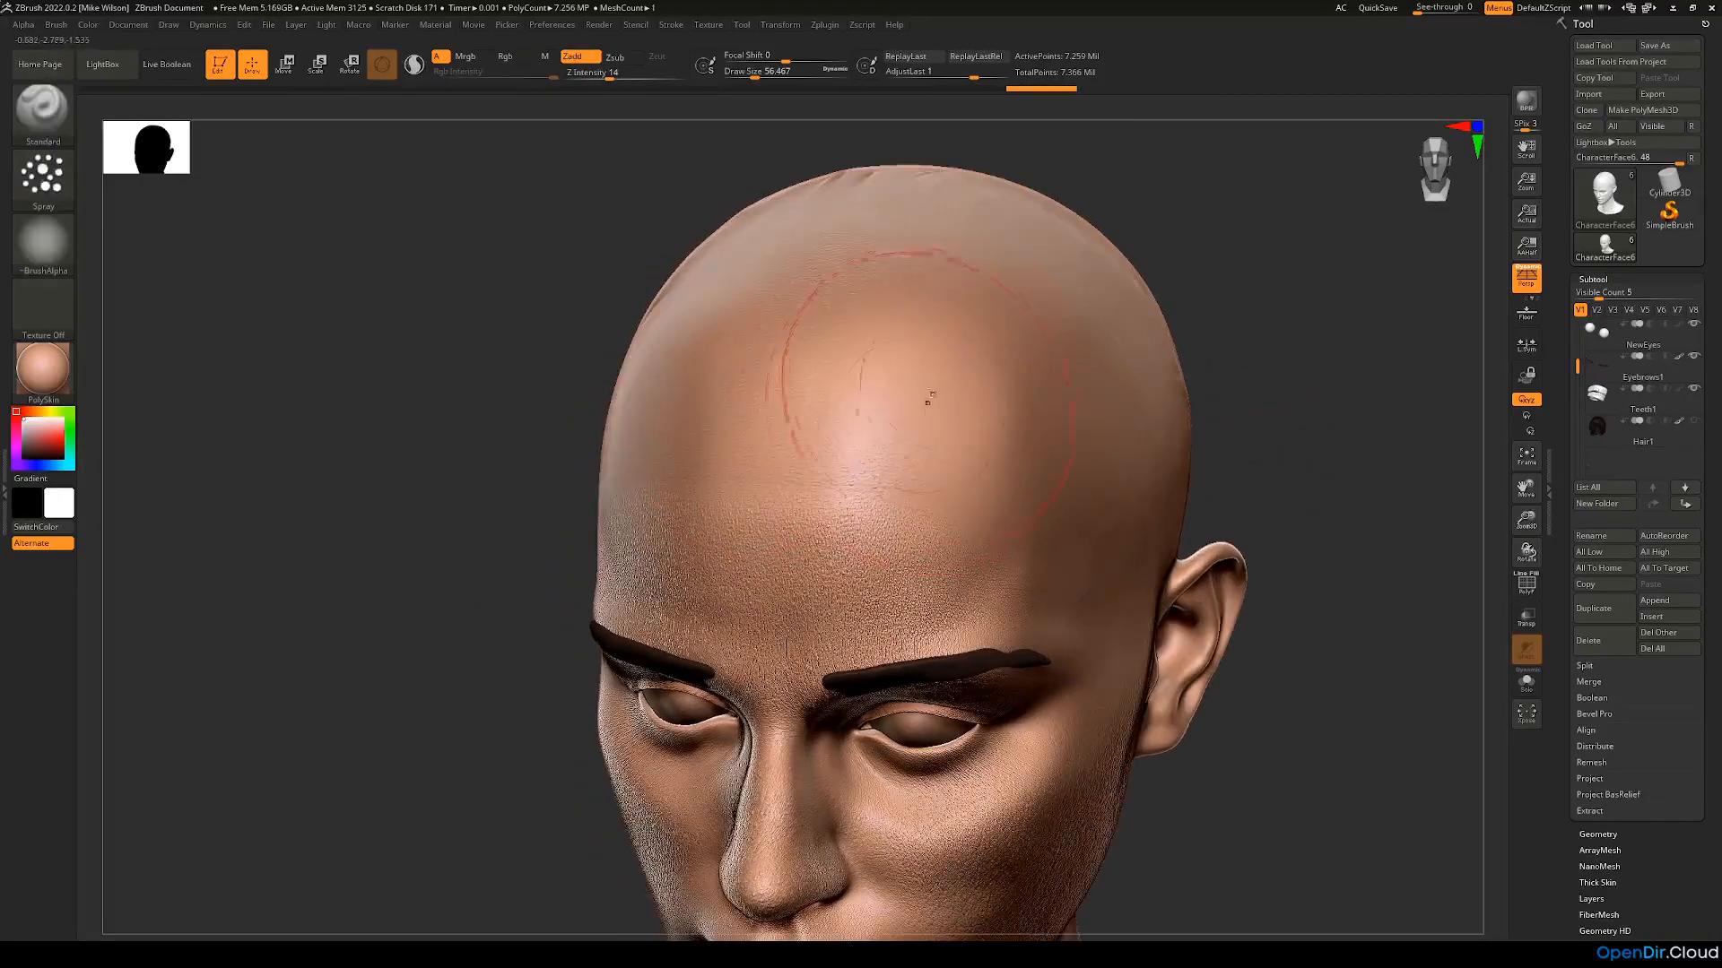
{"action": "key", "text": "ctrl+z"}
{"action": "left_click_drag", "start_coordinate": [795, 376], "coordinate": [906, 368]}
{"action": "right_click_drag", "start_coordinate": [932, 381], "coordinate": [1103, 432]}
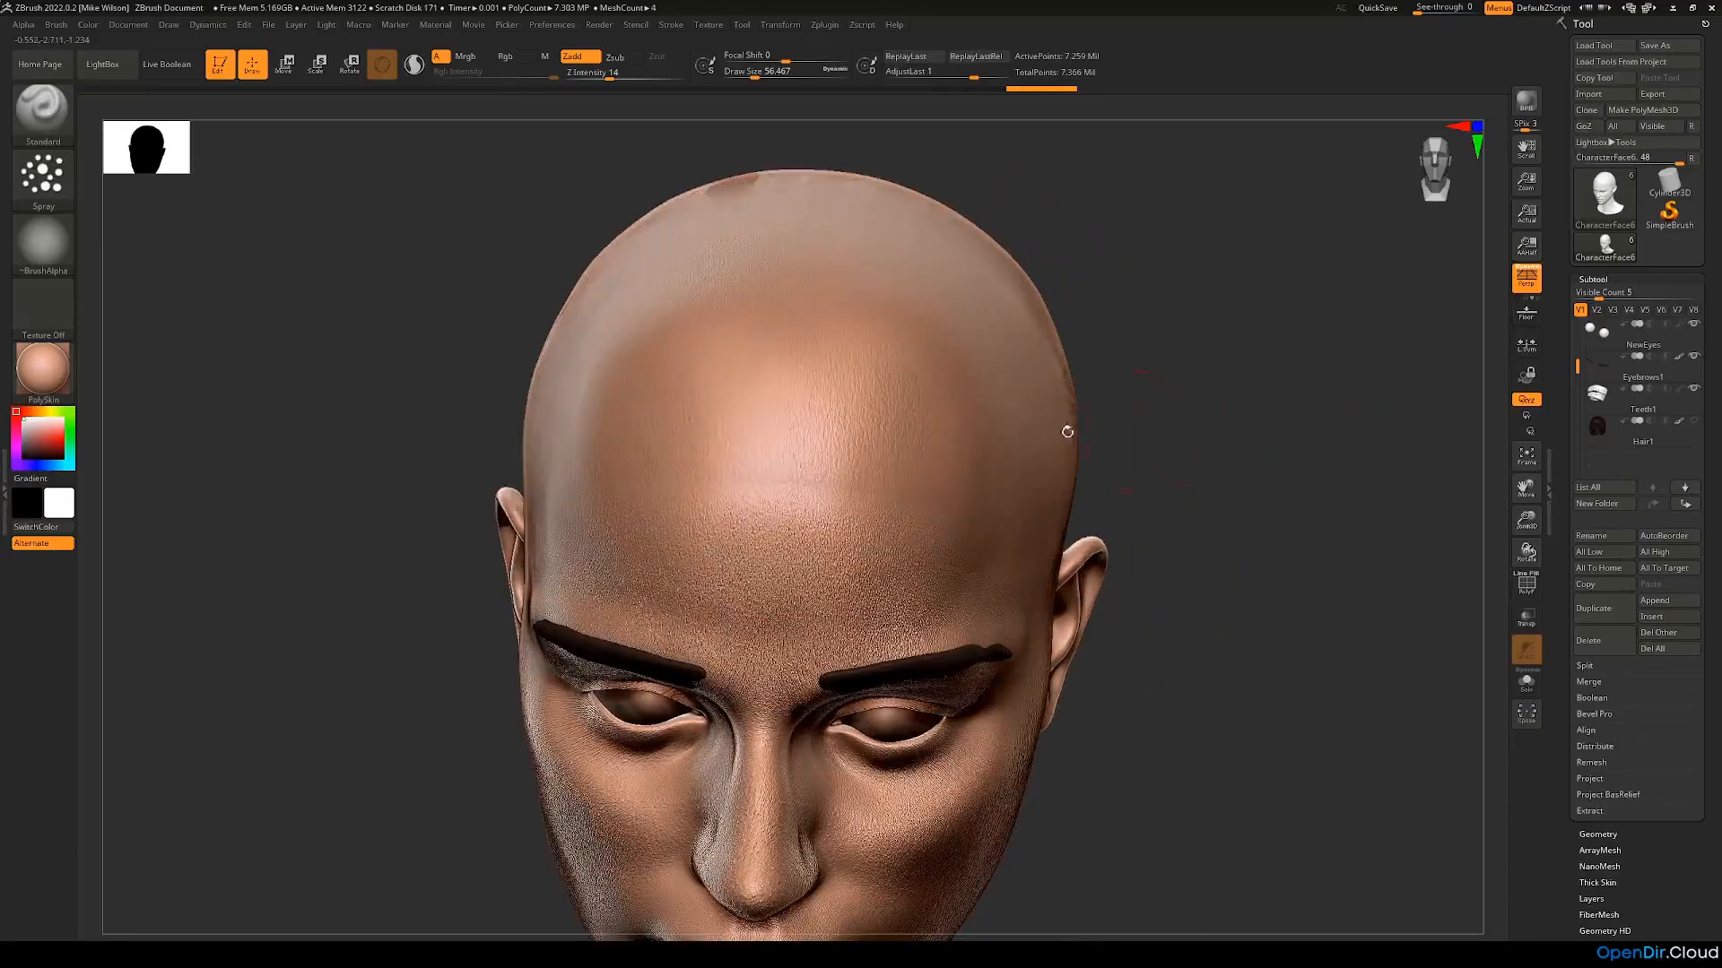
{"action": "key", "text": "ctrl+z"}
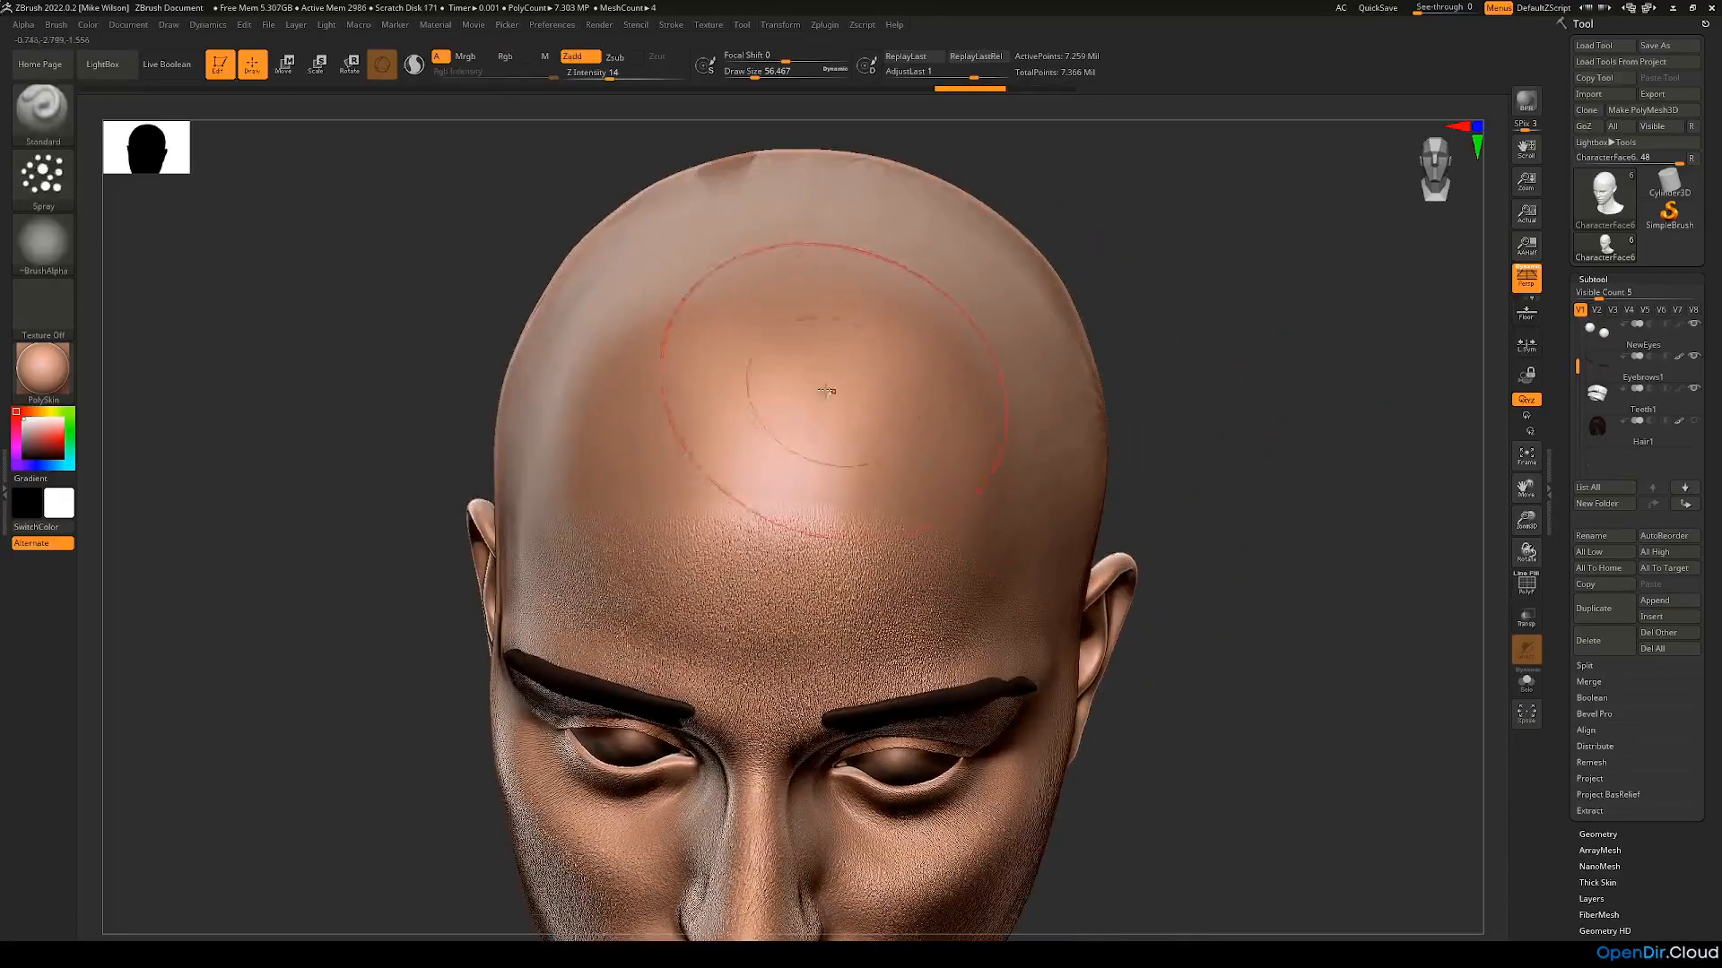
{"action": "key", "text": "ctrl+shift+z"}
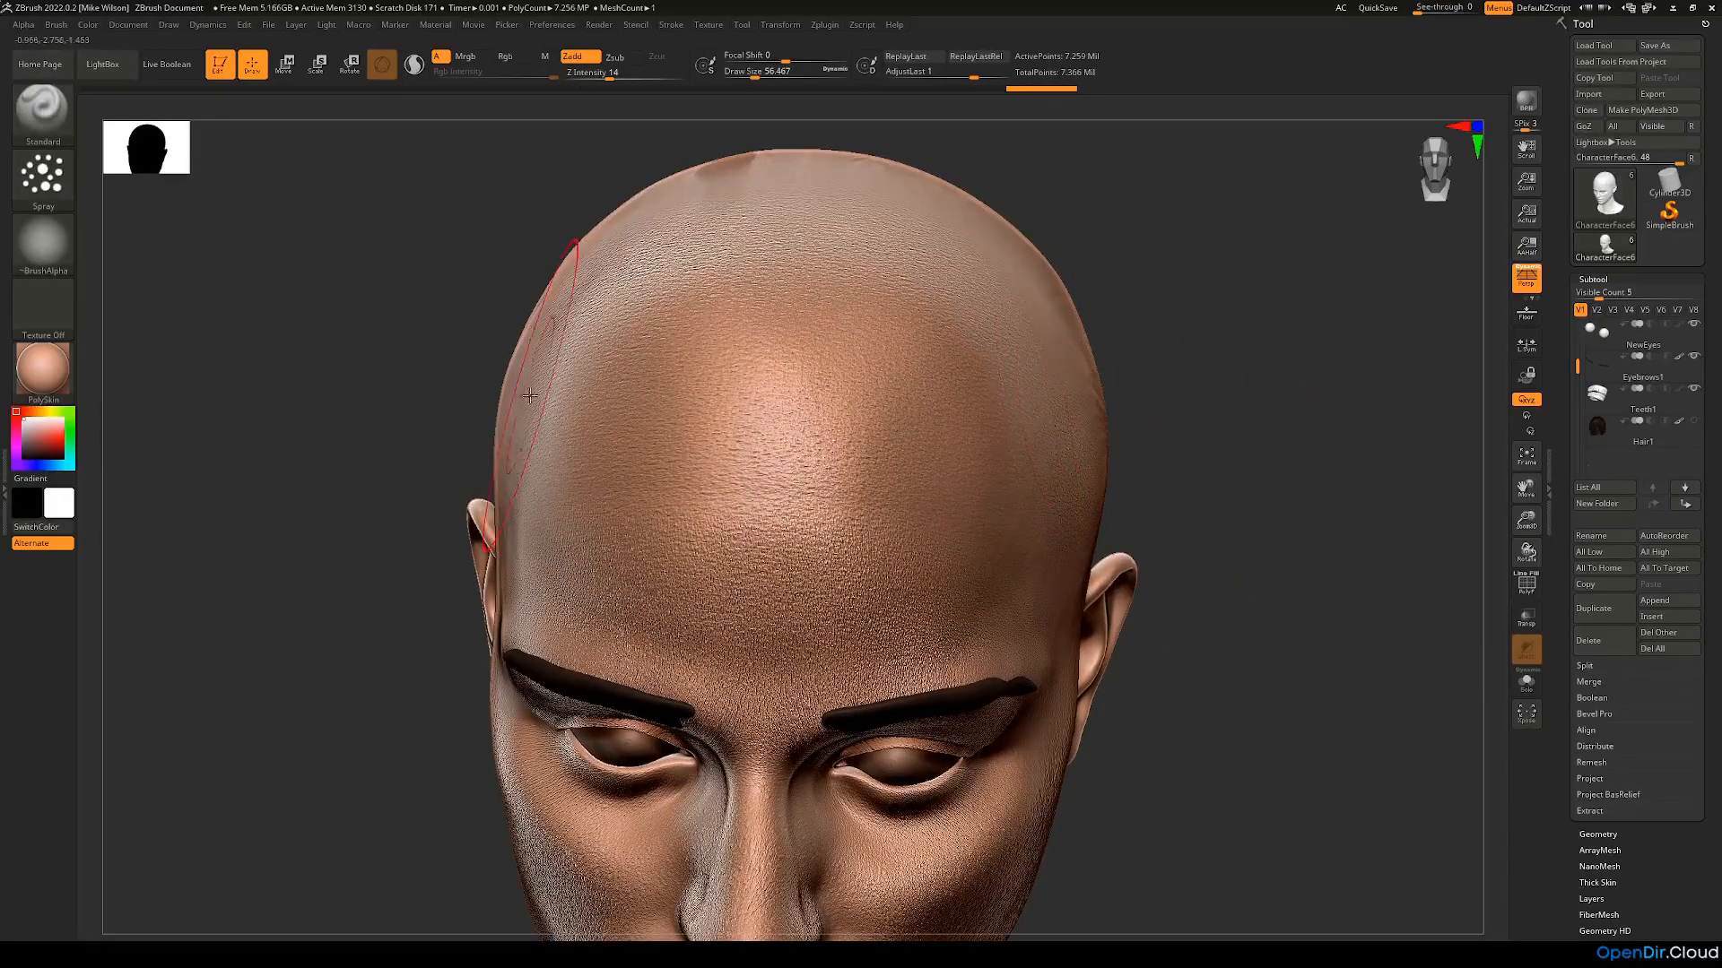
{"action": "key", "text": "ctrl+z"}
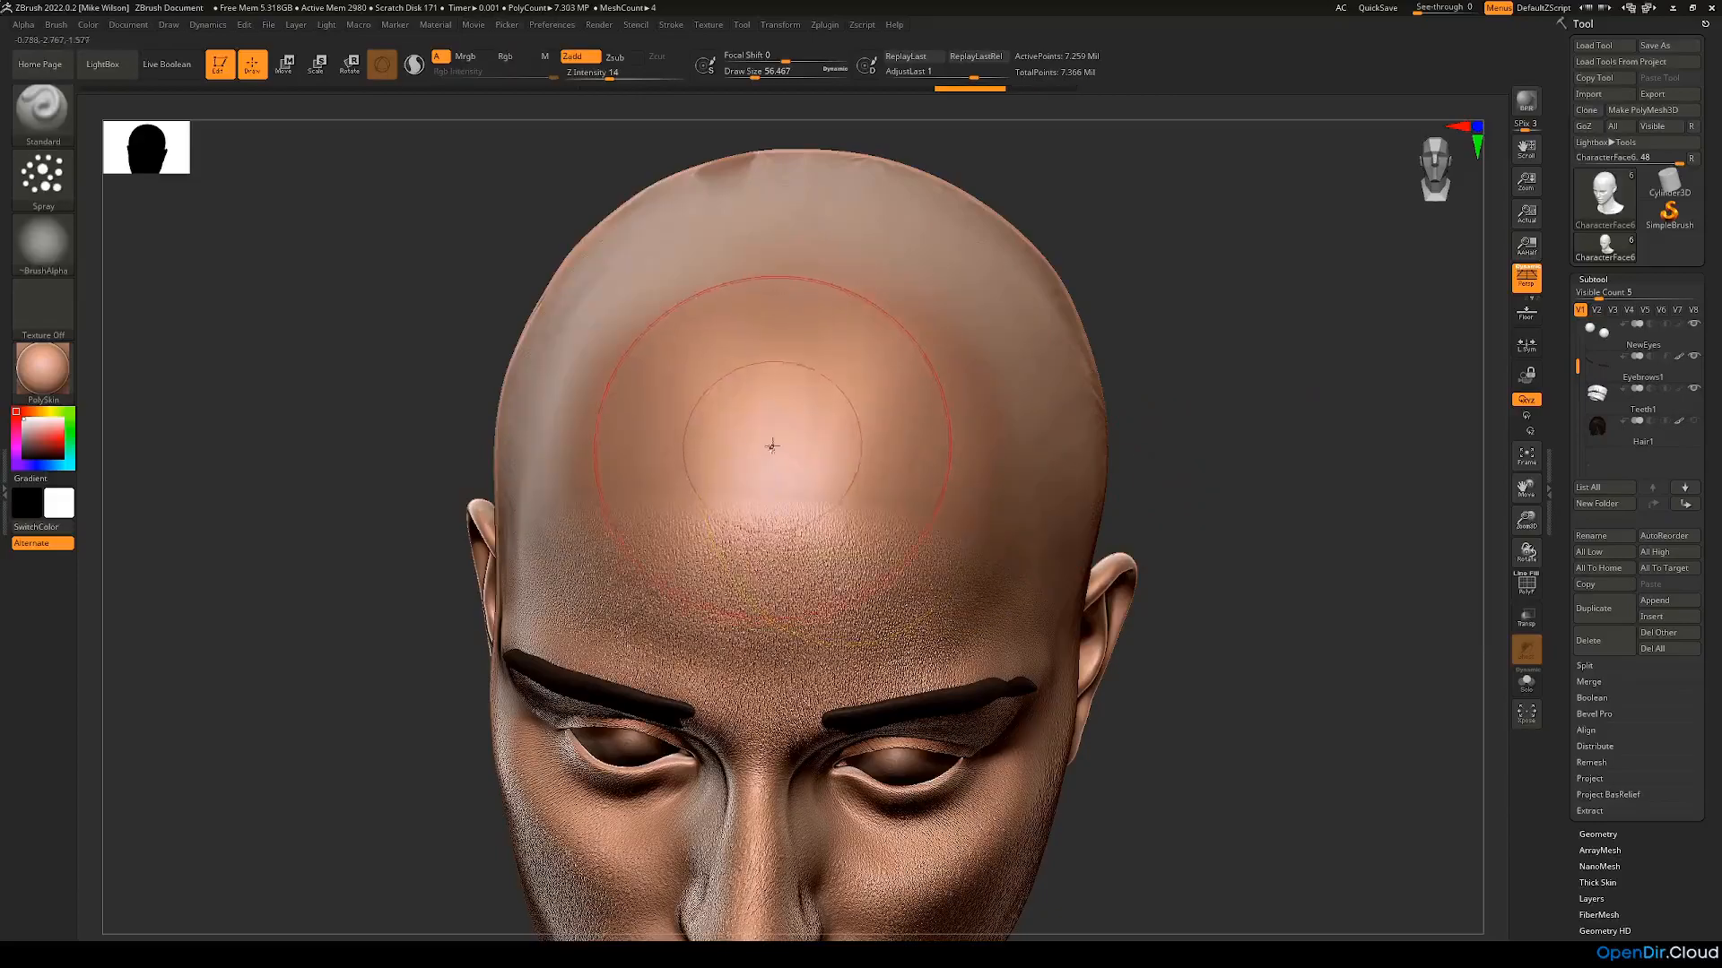
{"action": "left_click_drag", "start_coordinate": [795, 390], "coordinate": [807, 324]}
{"action": "left_click_drag", "start_coordinate": [1380, 411], "coordinate": [1282, 412]}
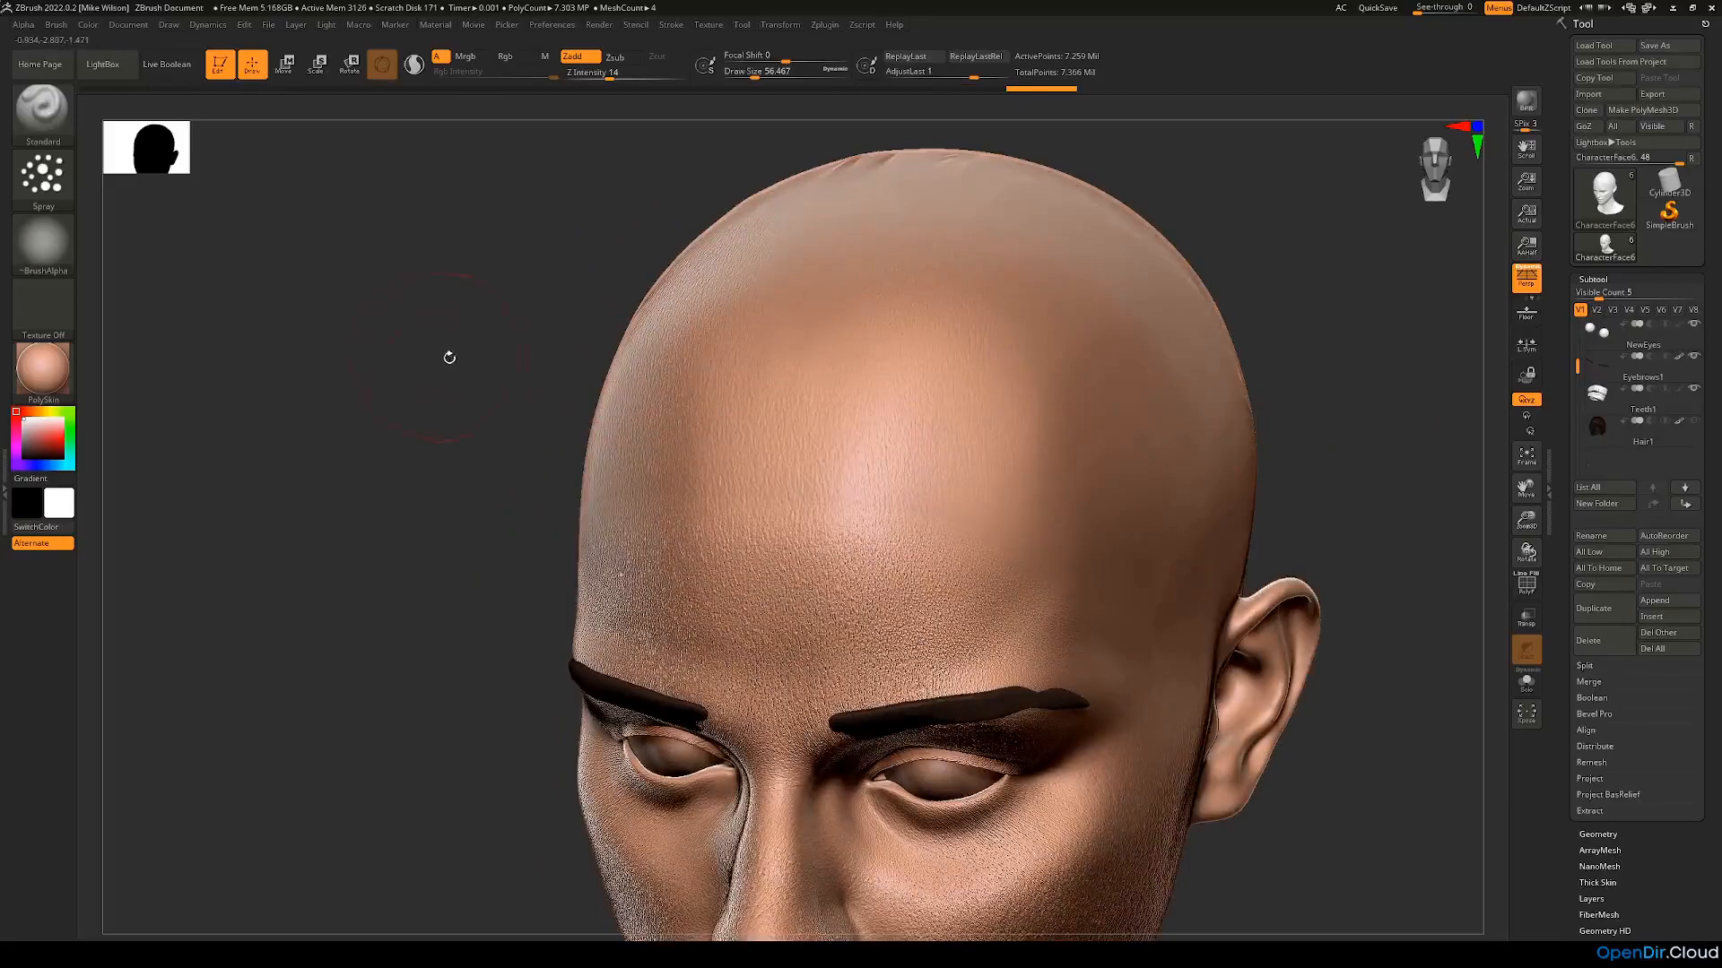
Step: Switch the stroke back to DragRect and raise the forehead alpha's contrast to 1.2
{"action": "left_click", "coordinate": [43, 179]}
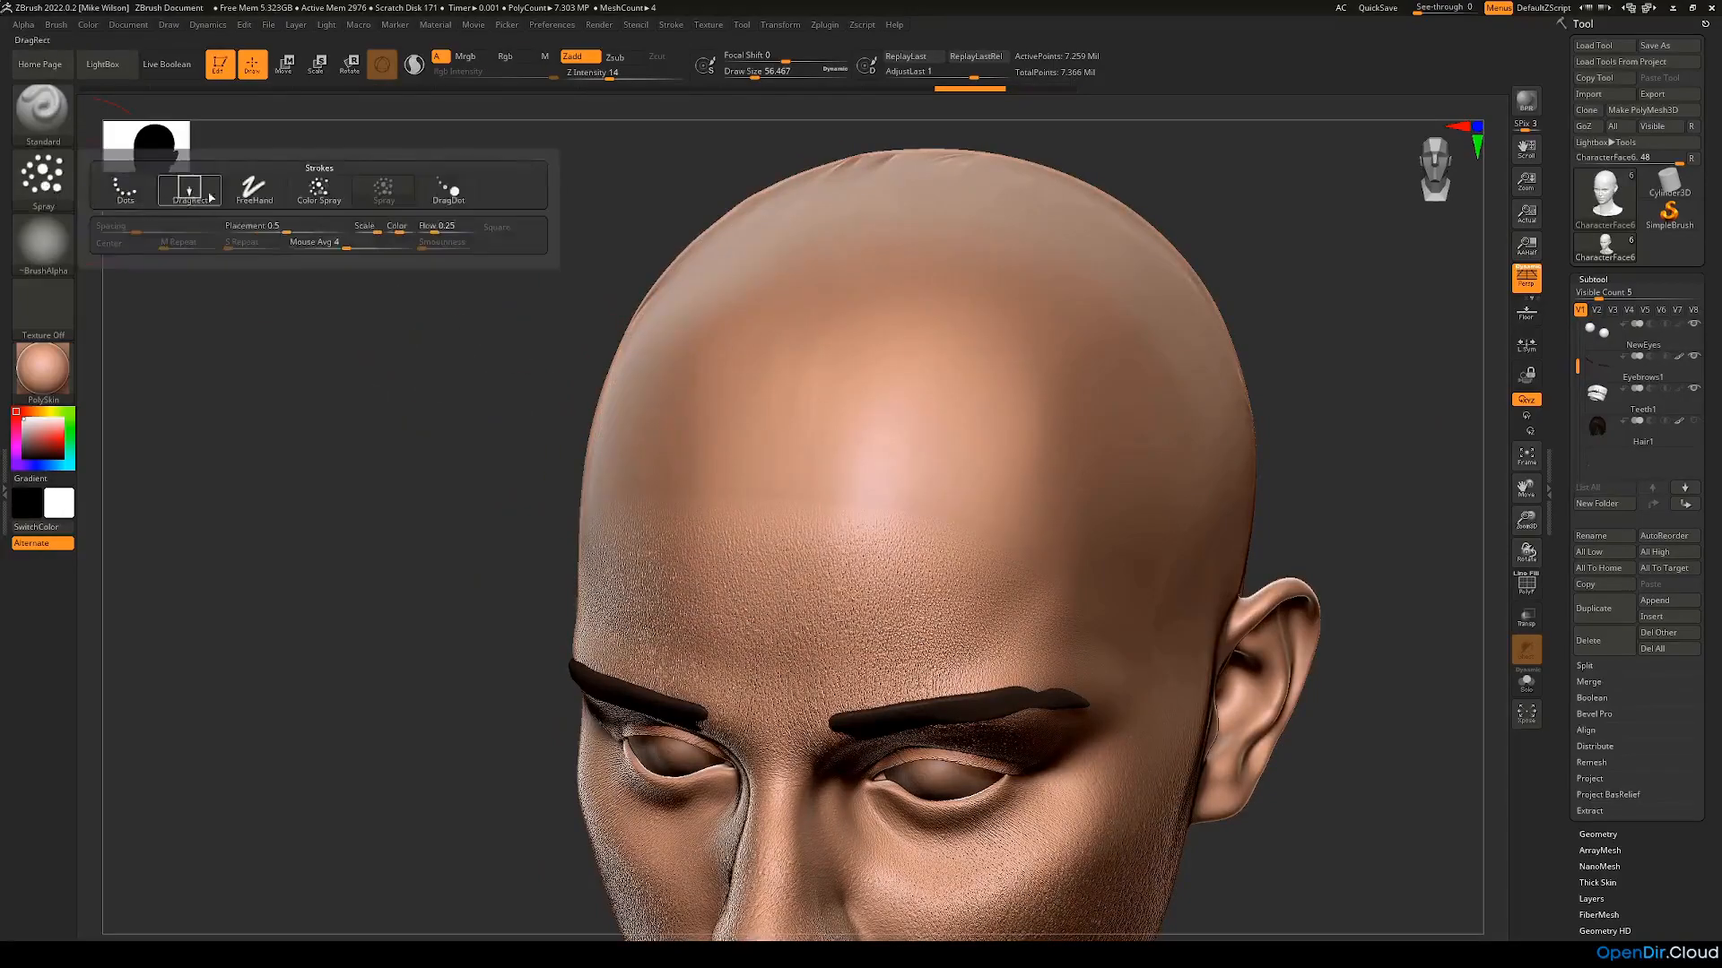
{"action": "left_click", "coordinate": [188, 188]}
{"action": "left_click_drag", "start_coordinate": [326, 296], "coordinate": [371, 333]}
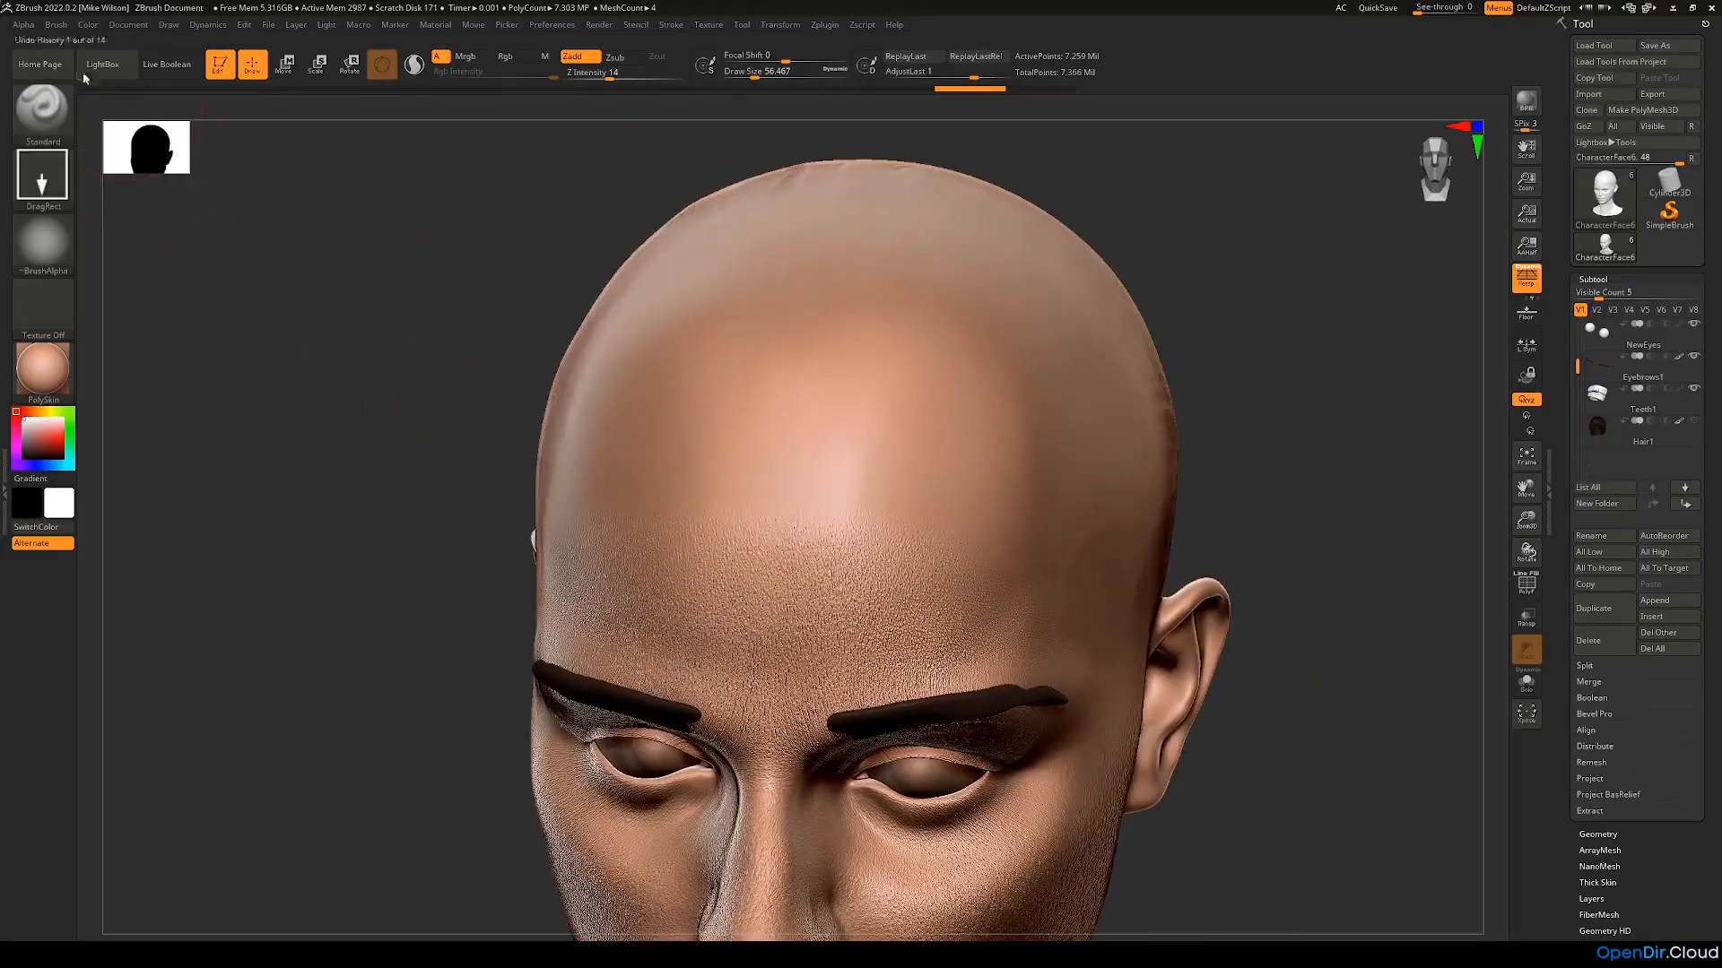
{"action": "left_click", "coordinate": [23, 25]}
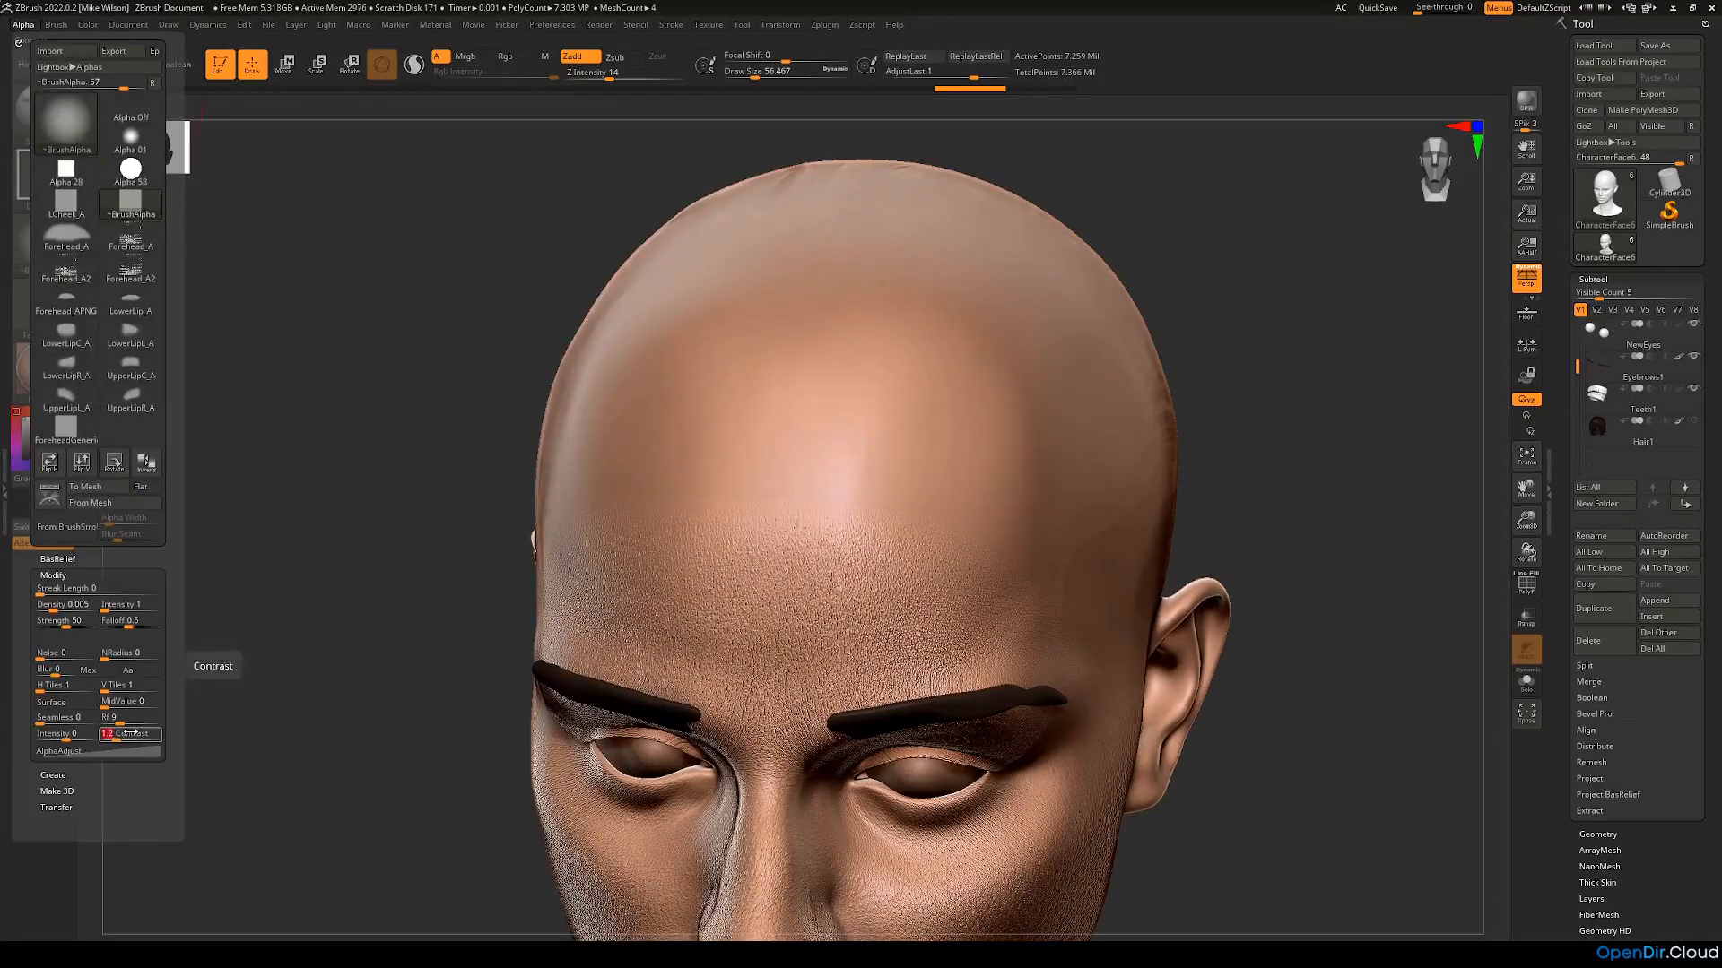
{"action": "left_click_drag", "start_coordinate": [346, 687], "coordinate": [461, 500]}
Step: Stamp the skin alpha across the center and side of the upper forehead
{"action": "mouse_move", "coordinate": [1166, 529]}
{"action": "left_mouse_down"}
{"action": "mouse_move", "coordinate": [1176, 485]}
{"action": "mouse_move", "coordinate": [1203, 476]}
{"action": "mouse_move", "coordinate": [1184, 419]}
{"action": "mouse_move", "coordinate": [1137, 423]}
{"action": "left_mouse_up"}
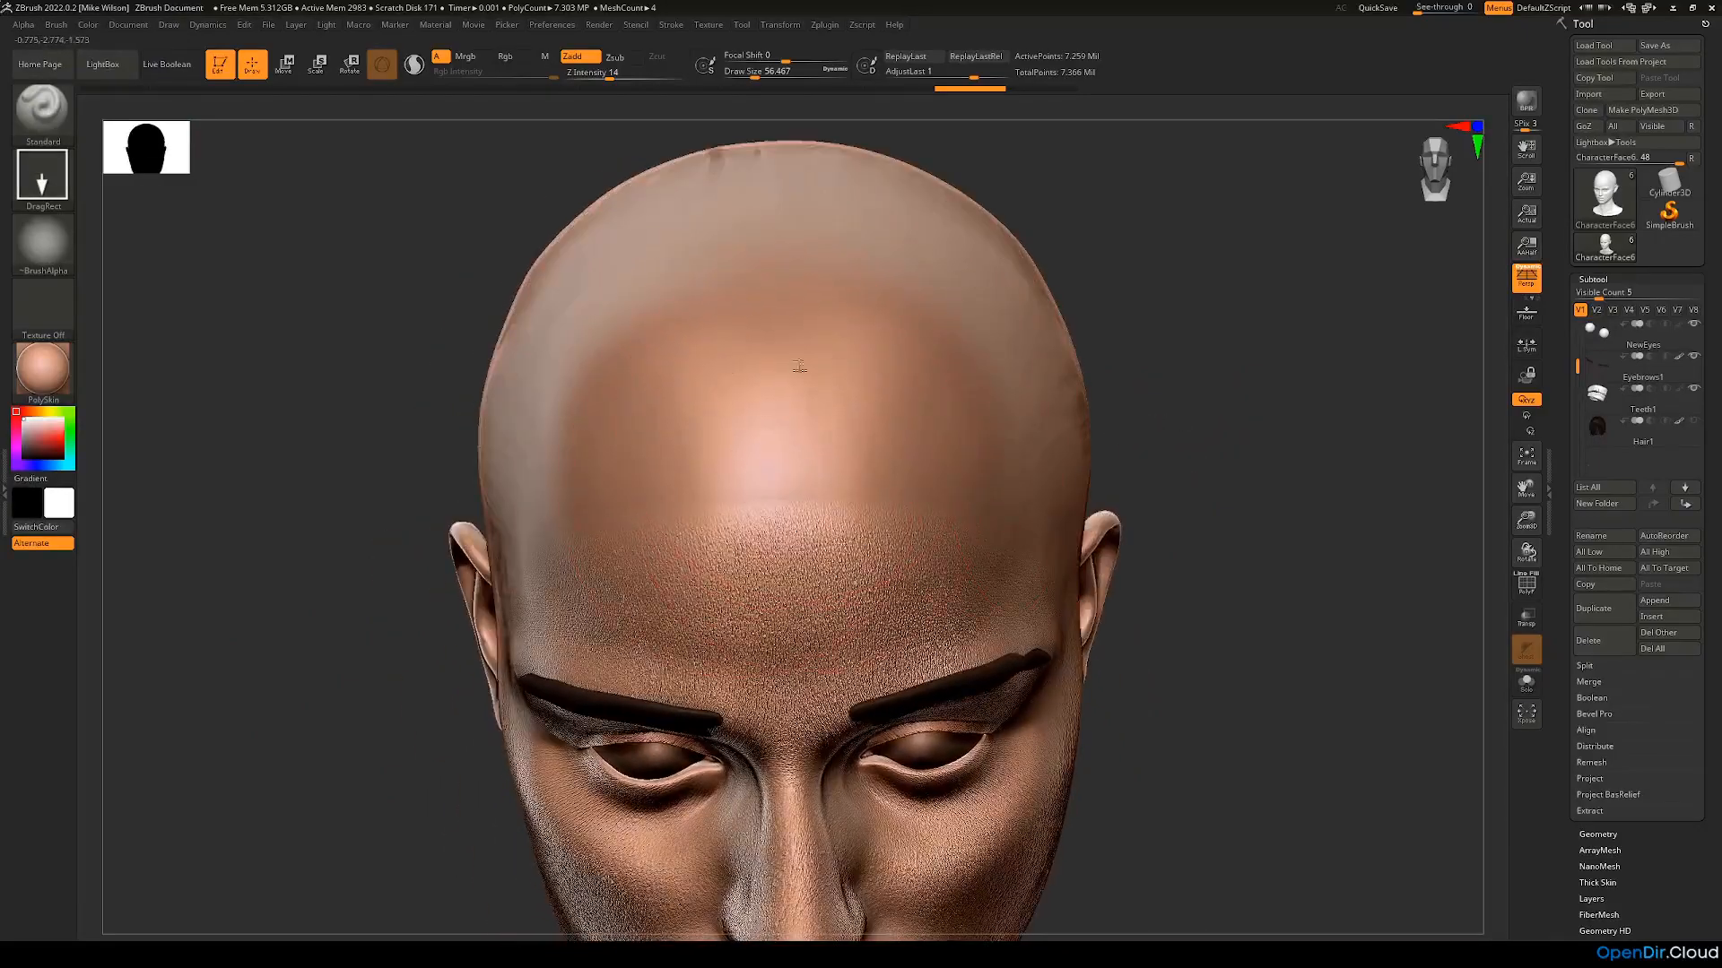
{"action": "key", "text": "ctrl"}
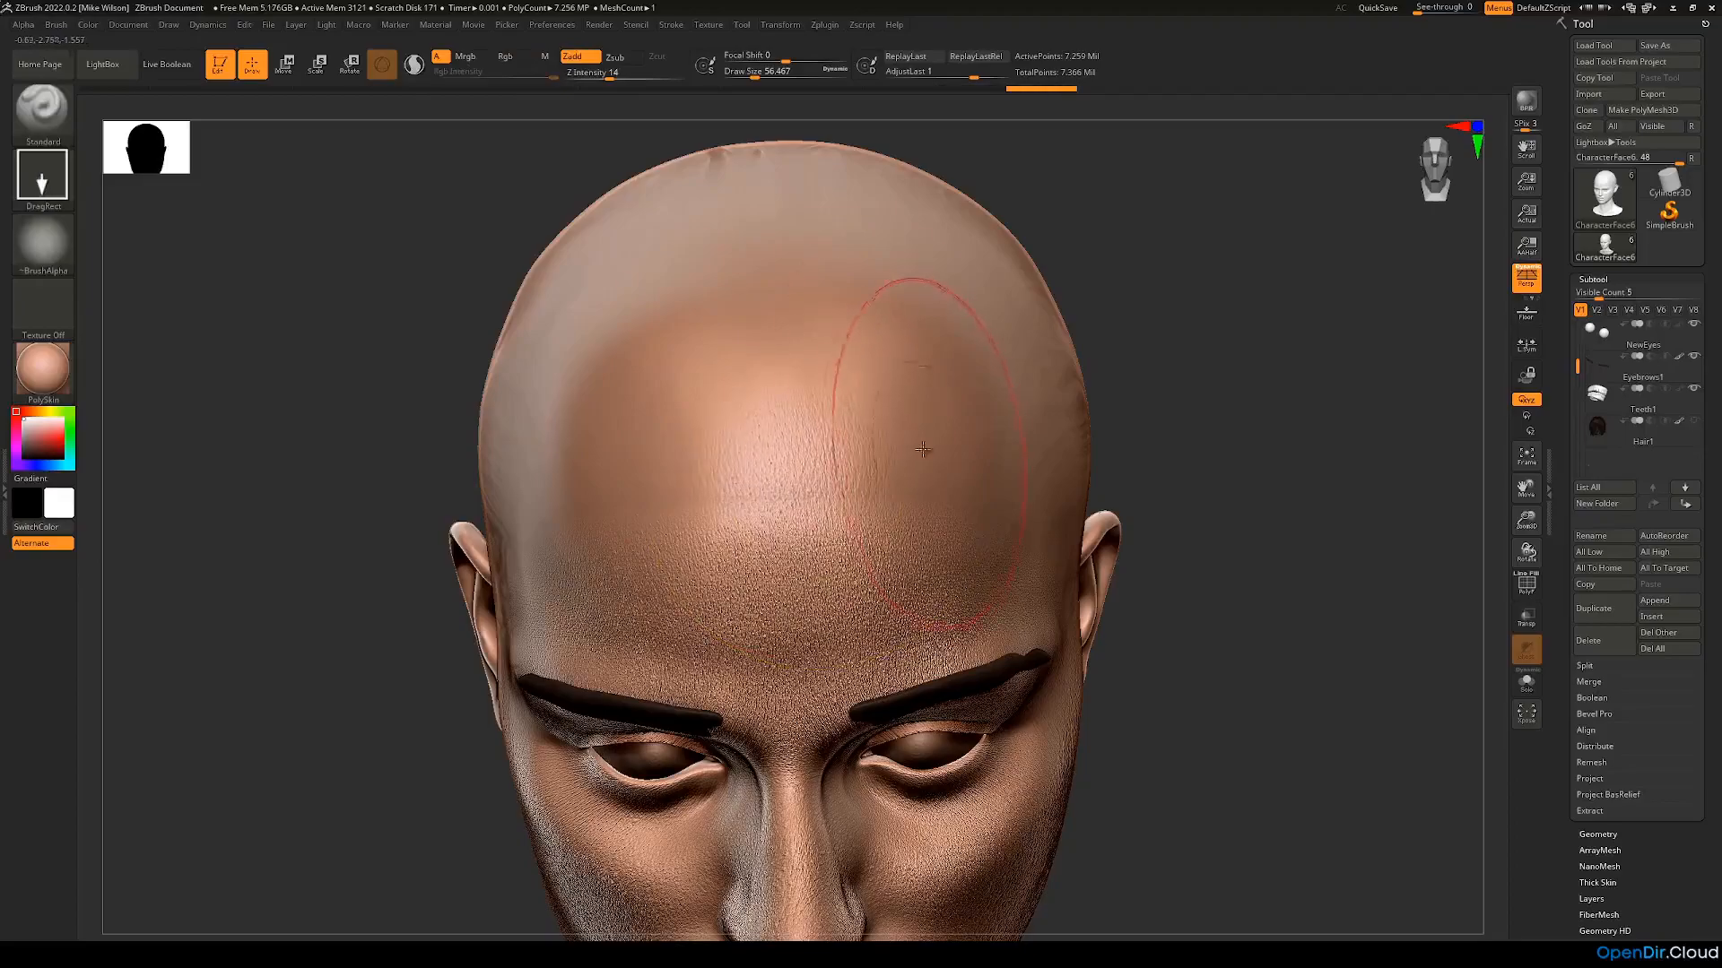
{"action": "left_click_drag", "start_coordinate": [1214, 396], "coordinate": [1092, 441]}
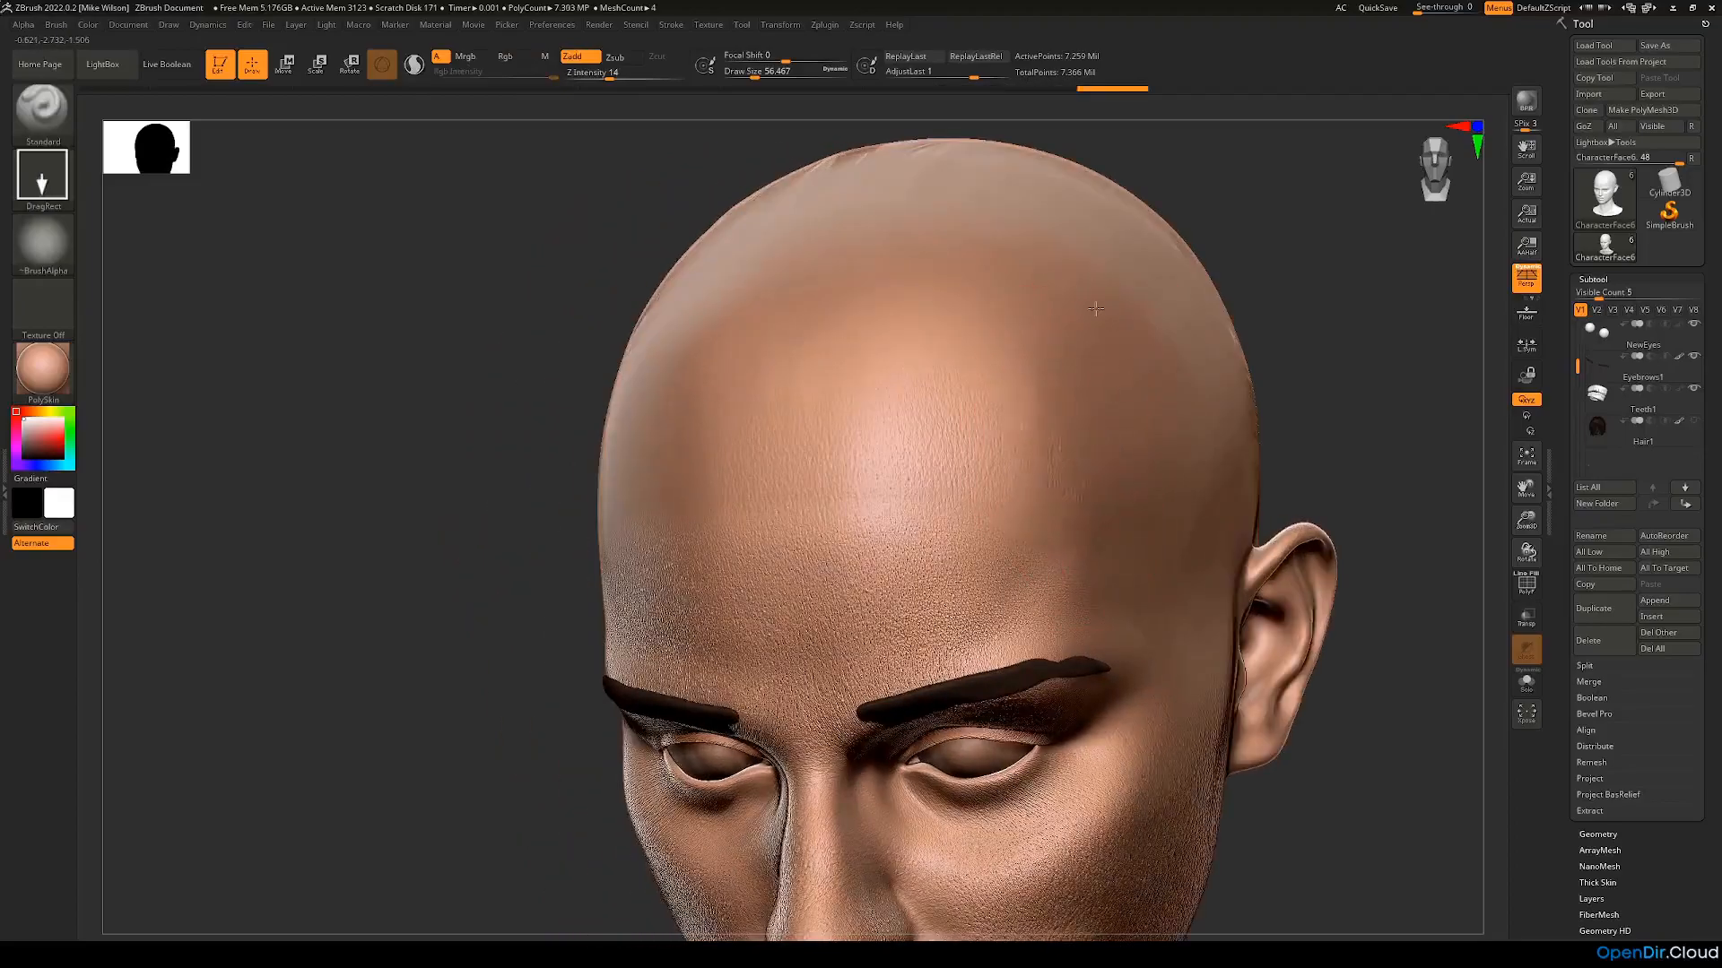
{"action": "left_click_drag", "start_coordinate": [399, 485], "coordinate": [519, 477]}
{"action": "left_click_drag", "start_coordinate": [395, 476], "coordinate": [525, 498]}
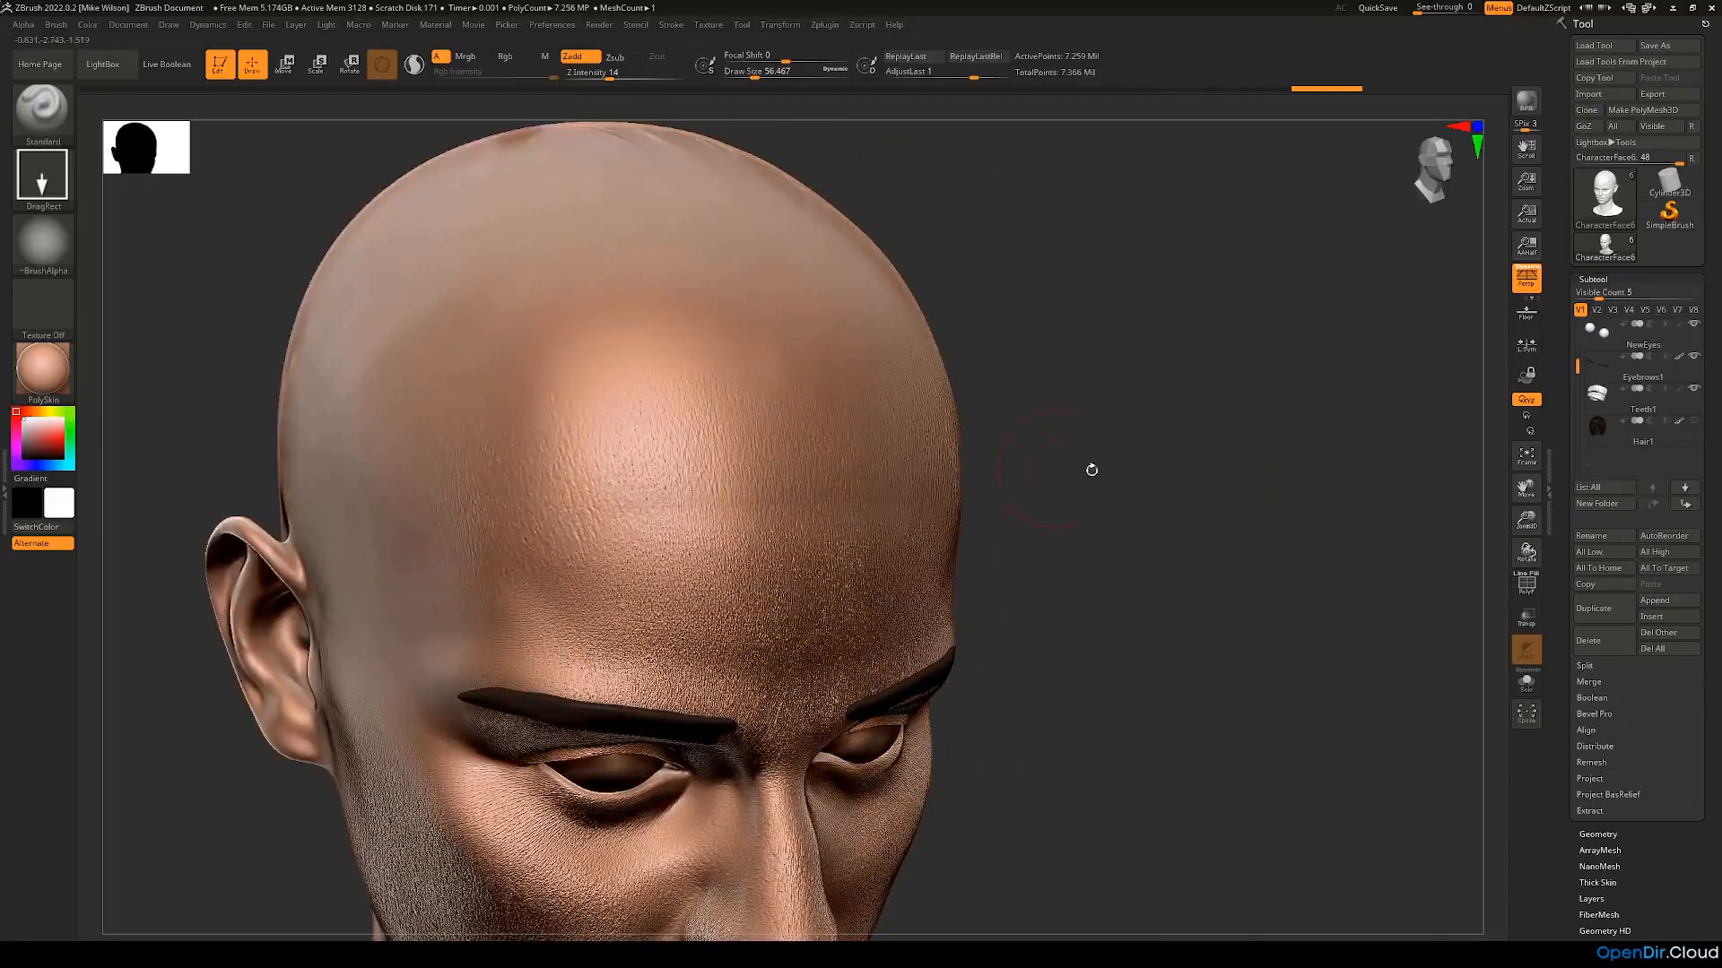
Step: Stamp the skin alpha over the temple area and along the hairline above the forehead
{"action": "left_click_drag", "start_coordinate": [1061, 469], "coordinate": [1174, 476]}
{"action": "mouse_move", "coordinate": [1029, 527]}
{"action": "left_mouse_down", "text": "alt"}
{"action": "mouse_move", "coordinate": [1018, 568]}
{"action": "mouse_move", "coordinate": [1058, 599]}
{"action": "left_mouse_up", "text": "alt"}
{"action": "mouse_move", "coordinate": [938, 531]}
{"action": "left_mouse_down"}
{"action": "mouse_move", "coordinate": [1196, 577]}
{"action": "mouse_move", "coordinate": [874, 556]}
{"action": "left_mouse_up"}
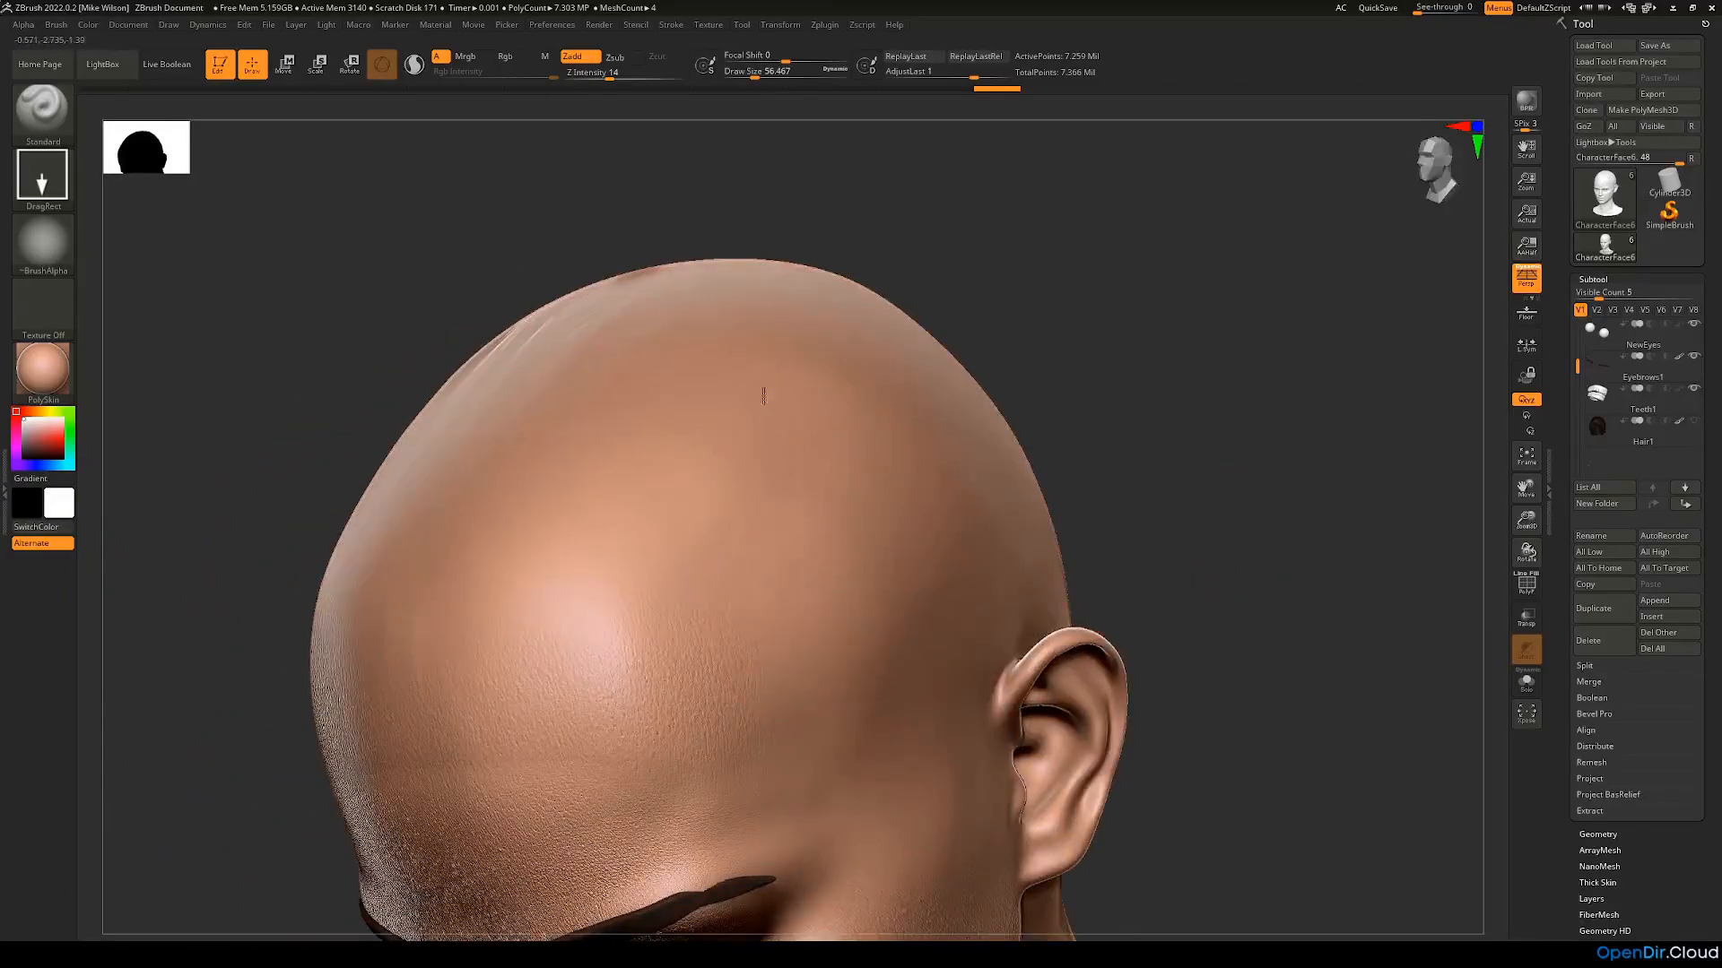
{"action": "left_click_drag", "start_coordinate": [1148, 409], "coordinate": [1149, 469]}
{"action": "mouse_move", "coordinate": [1118, 528]}
{"action": "left_mouse_down", "text": "alt"}
{"action": "mouse_move", "coordinate": [1219, 541]}
{"action": "mouse_move", "coordinate": [1193, 502]}
{"action": "left_mouse_up", "text": "alt"}
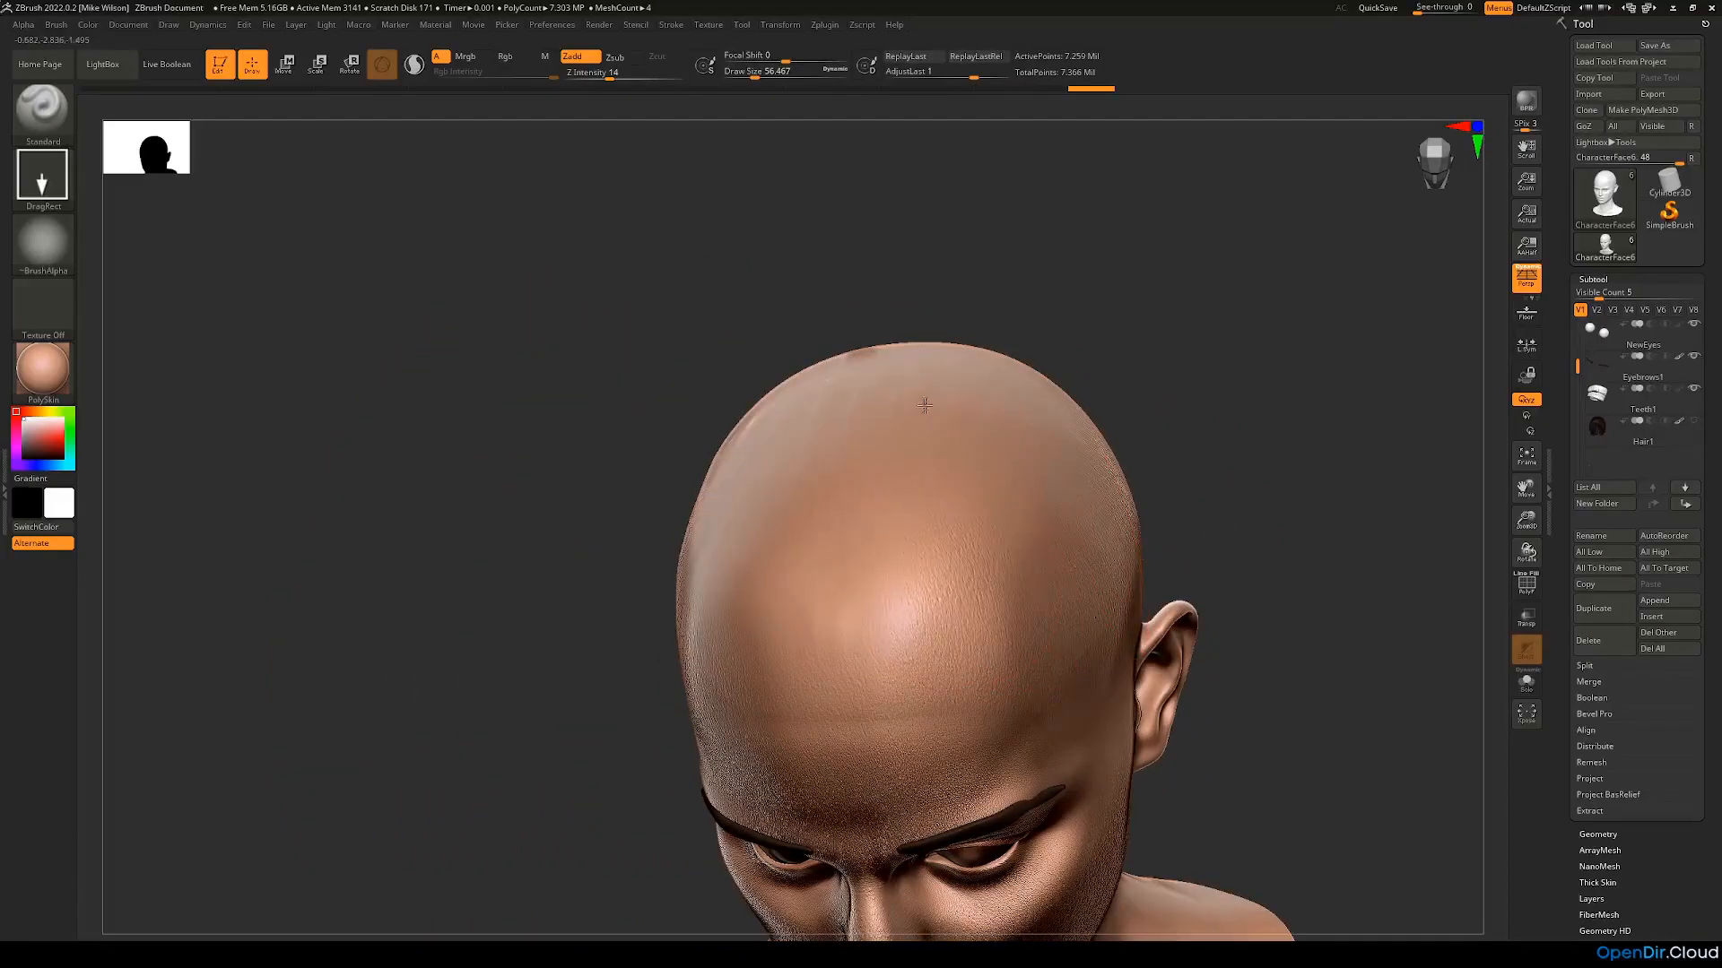
Step: Fill the smooth top of the head above the hairline with skin alpha stamps
{"action": "left_click_drag", "start_coordinate": [565, 607], "coordinate": [715, 541]}
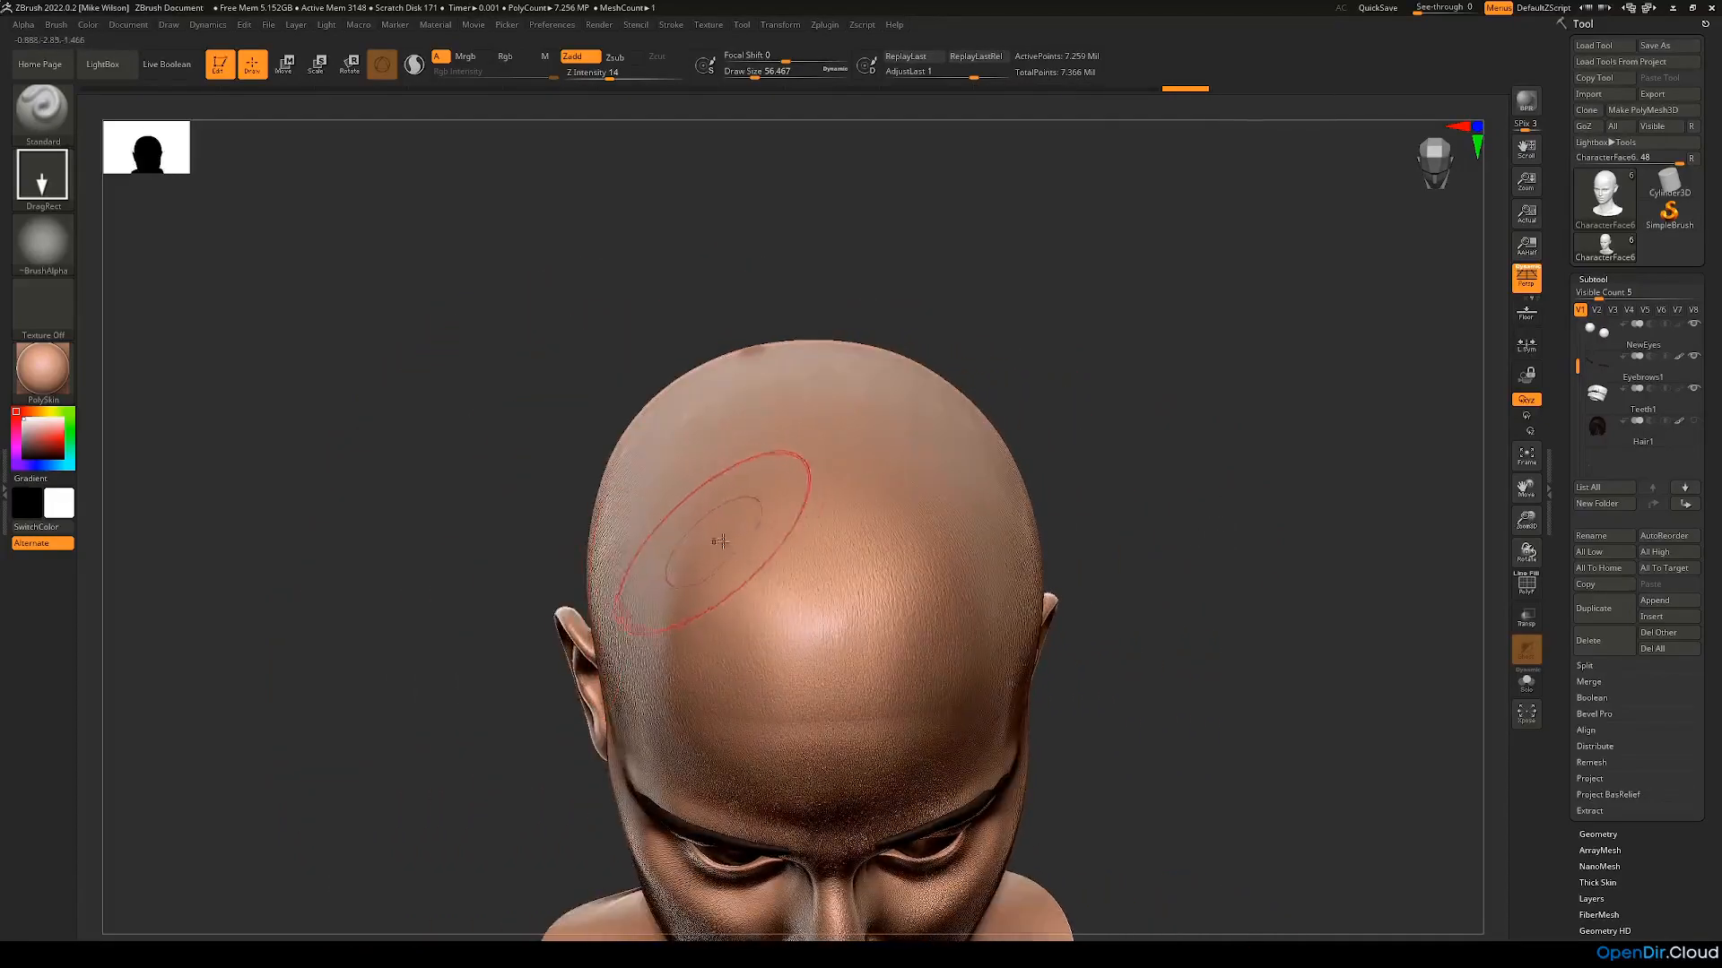
{"action": "left_click_drag", "start_coordinate": [1113, 493], "coordinate": [592, 476]}
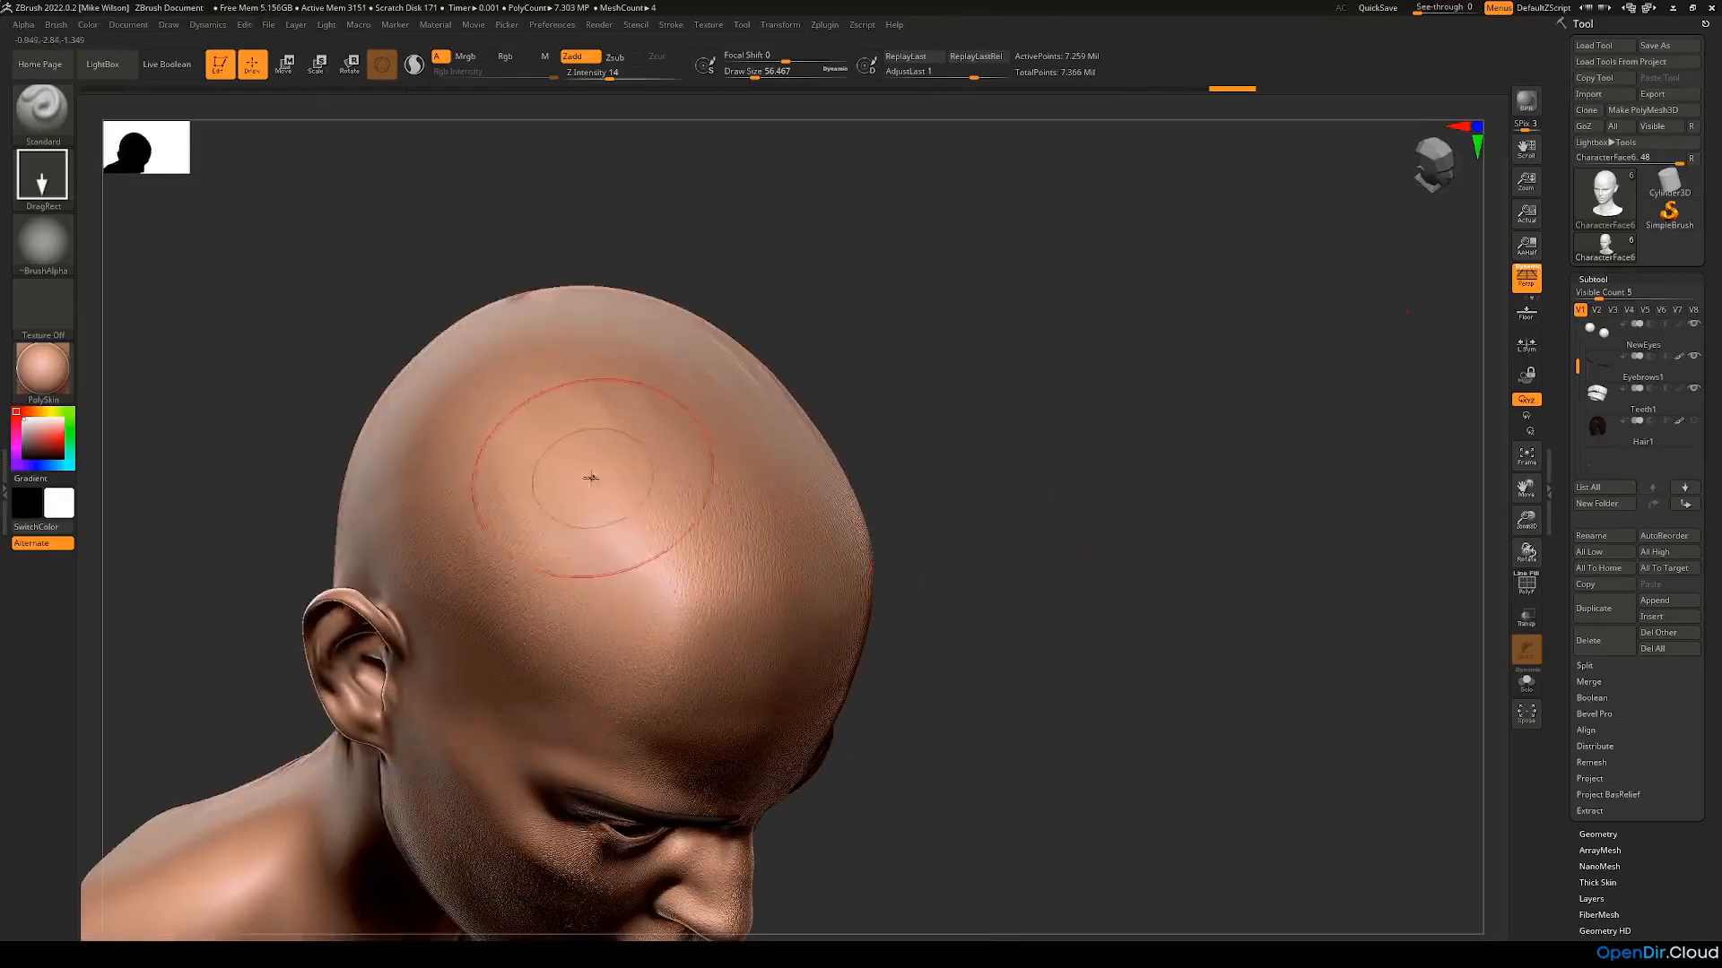
{"action": "left_click_drag", "start_coordinate": [986, 424], "coordinate": [696, 418]}
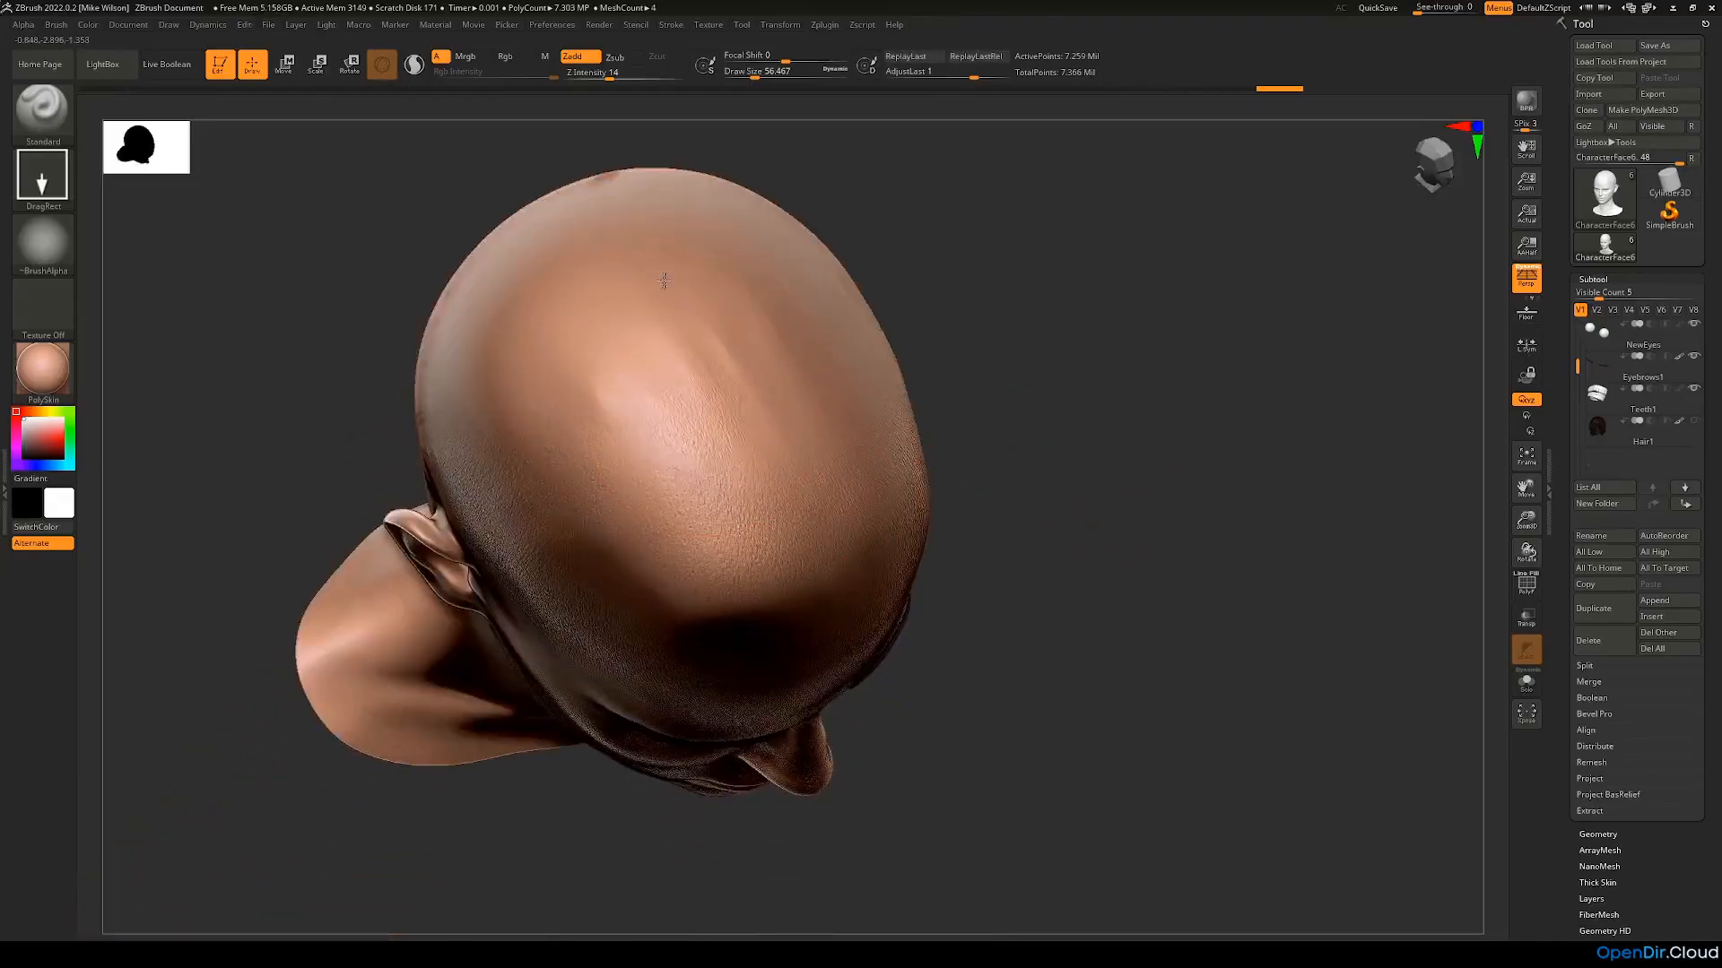
{"action": "left_click_drag", "start_coordinate": [1132, 369], "coordinate": [862, 386]}
{"action": "left_click_drag", "start_coordinate": [1029, 378], "coordinate": [1007, 338]}
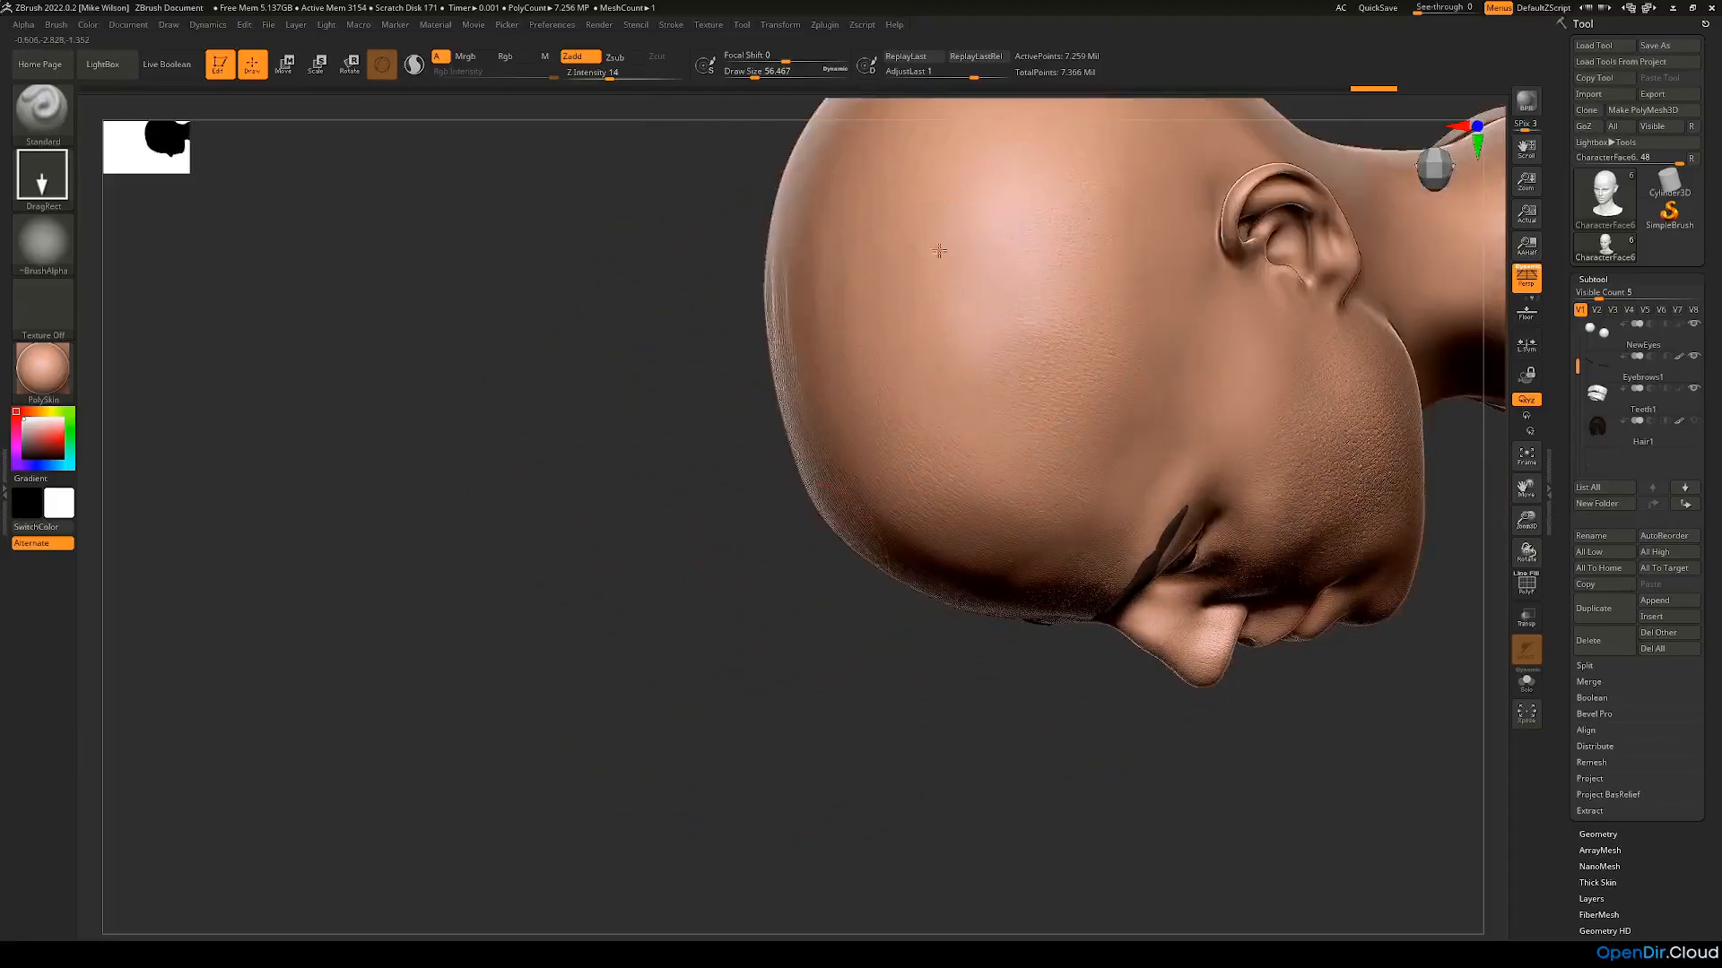
Step: Stamp the skin alpha over the temple and the side of the head in front of the ear
{"action": "left_click_drag", "start_coordinate": [780, 543], "coordinate": [1252, 477]}
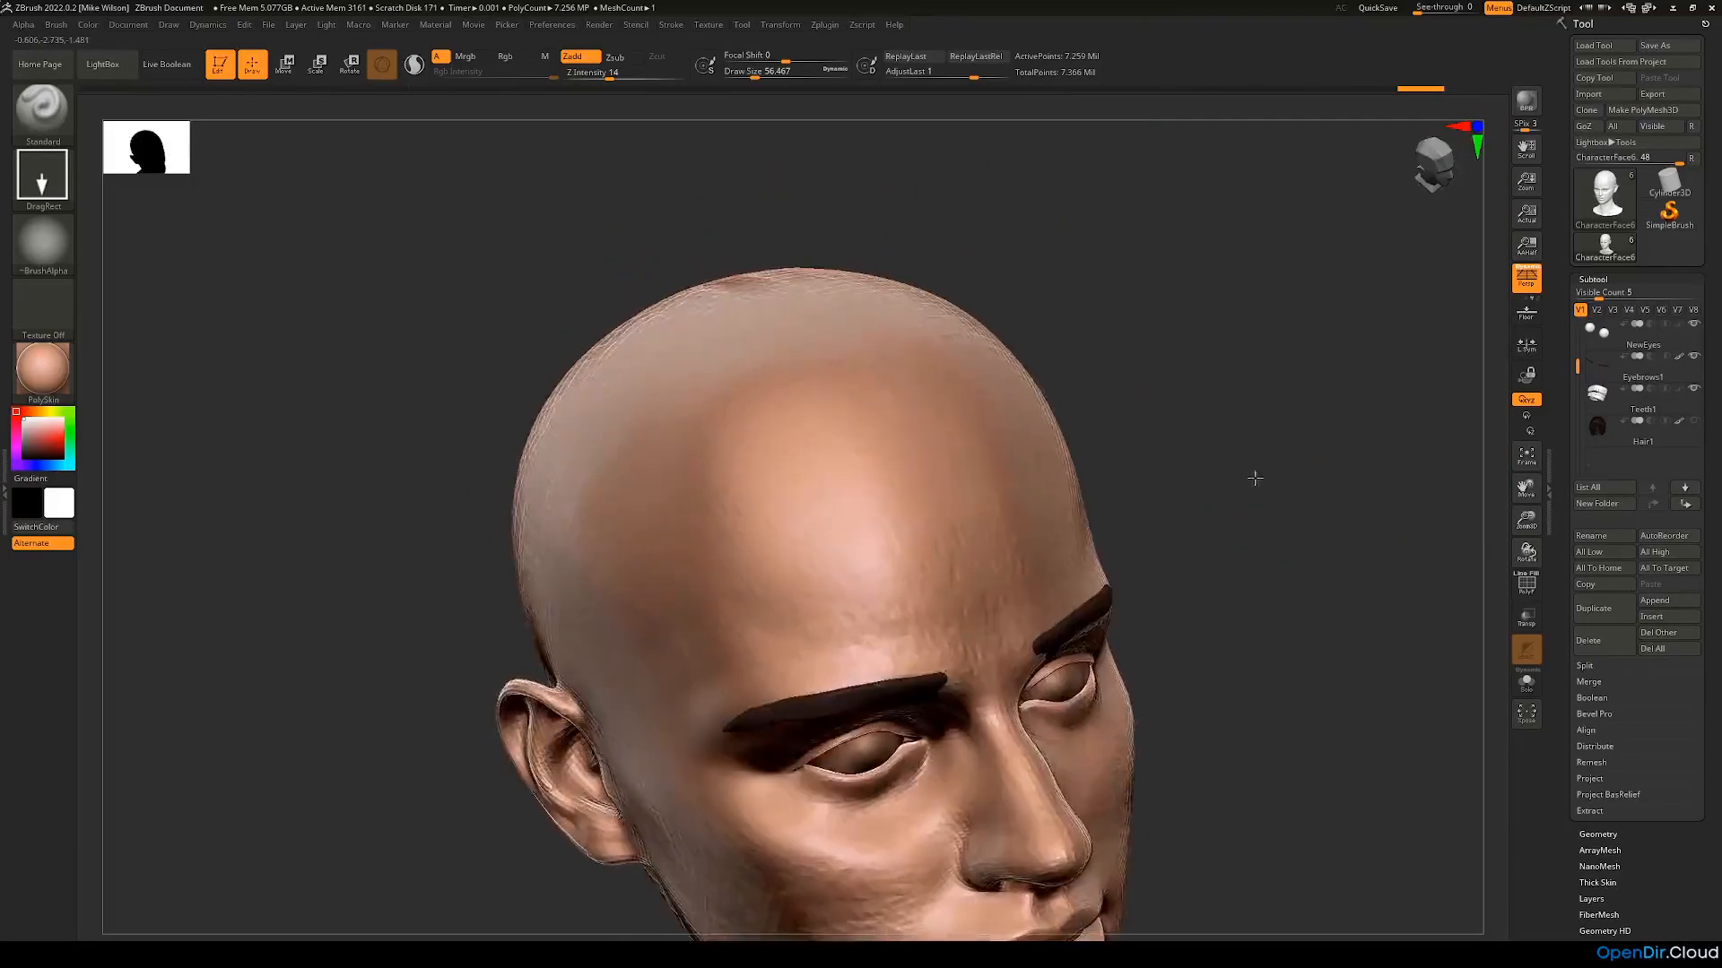
{"action": "left_click_drag", "start_coordinate": [1277, 555], "coordinate": [884, 368]}
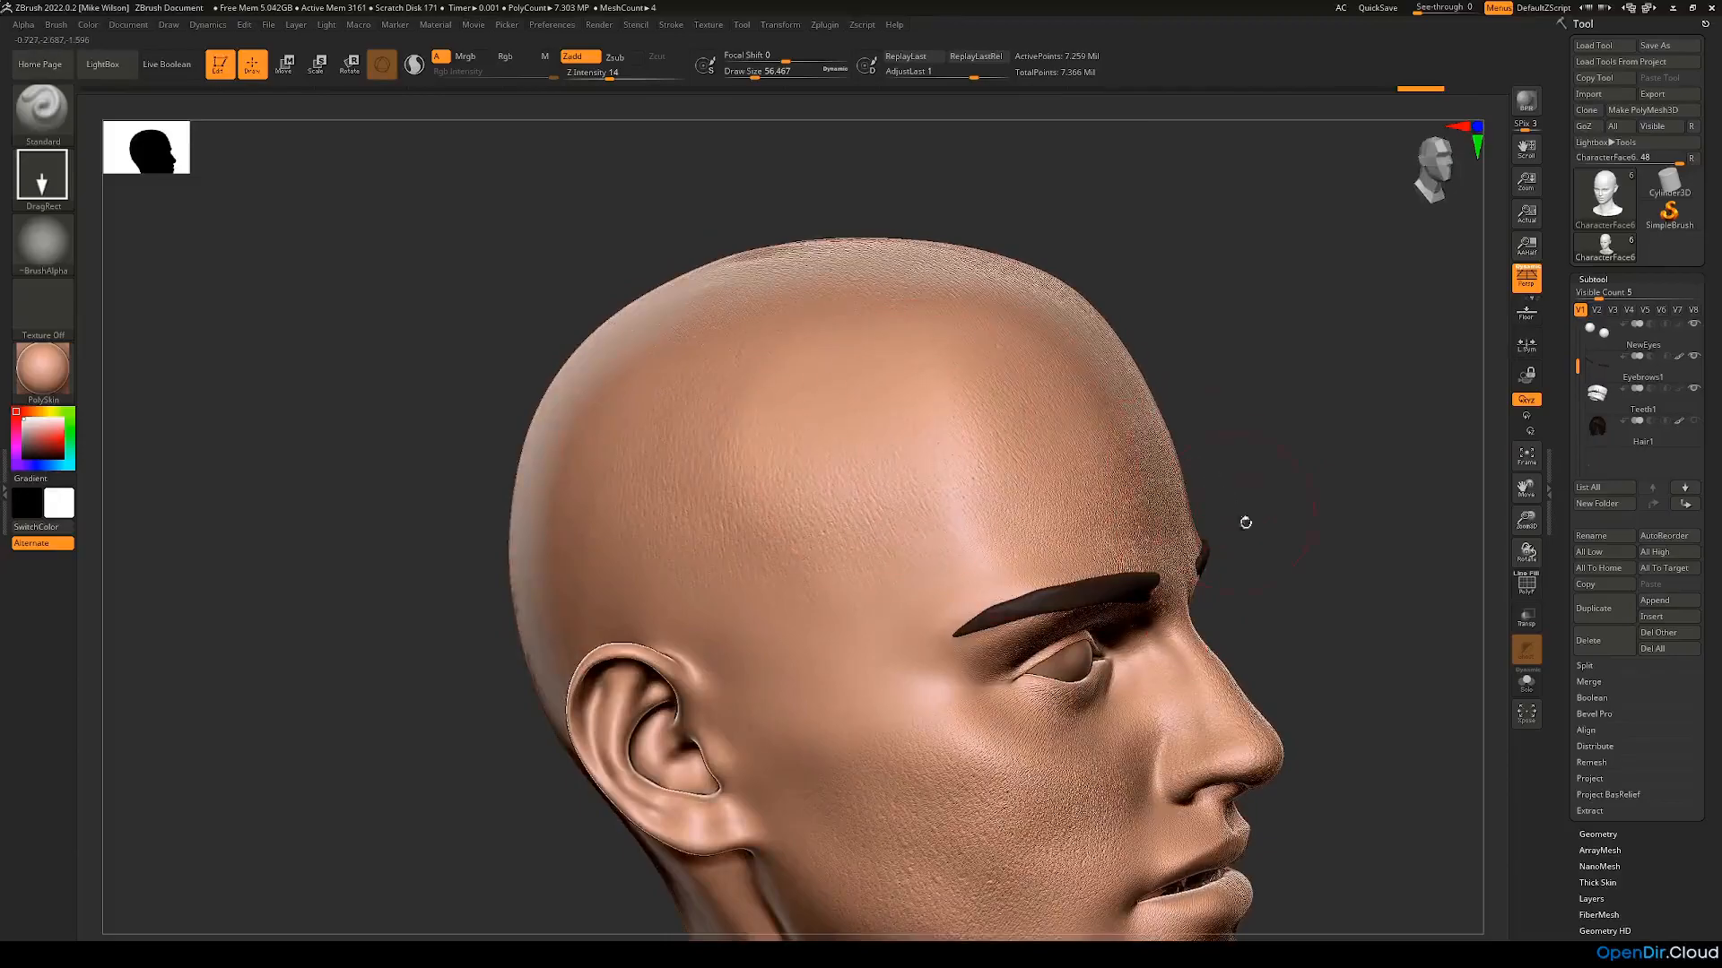
{"action": "left_click_drag", "start_coordinate": [1311, 582], "coordinate": [1309, 501], "text": "alt"}
{"action": "left_click_drag", "start_coordinate": [895, 514], "coordinate": [894, 357]}
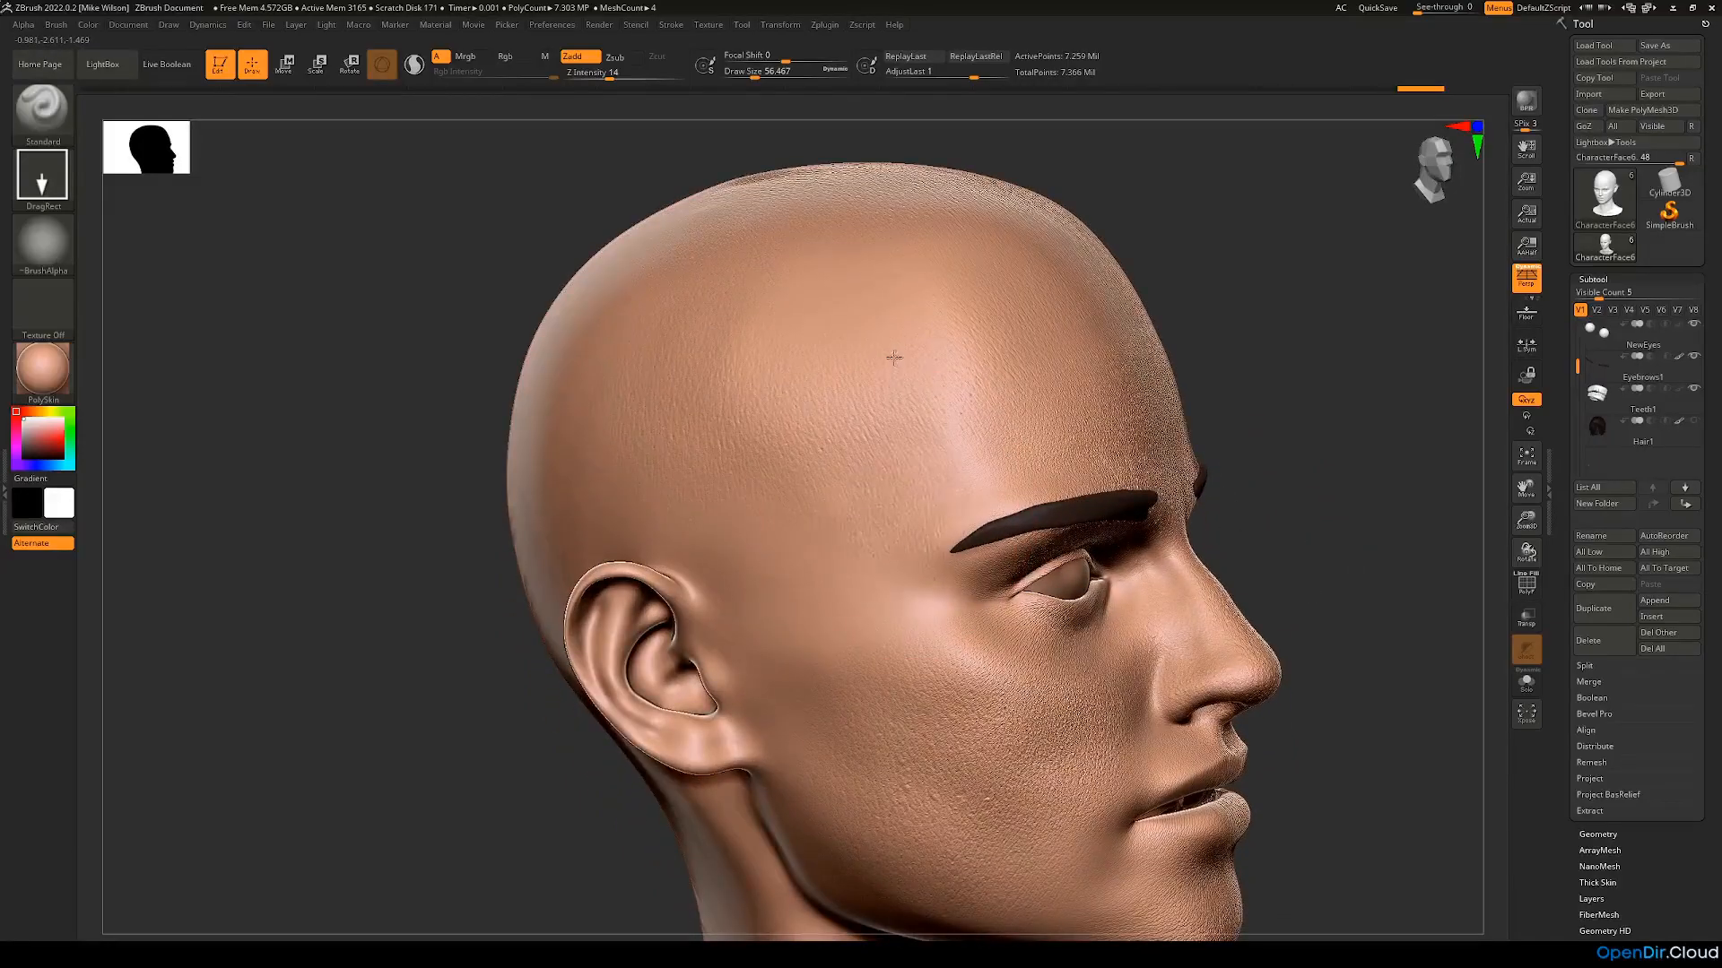
{"action": "mouse_move", "coordinate": [1287, 418]}
{"action": "left_mouse_down"}
{"action": "mouse_move", "coordinate": [1230, 455]}
{"action": "mouse_move", "coordinate": [1164, 461]}
{"action": "mouse_move", "coordinate": [1192, 316]}
{"action": "left_mouse_up"}
Step: Continue stamping the skin alpha along the side of the scalp above the ear
{"action": "left_click_drag", "start_coordinate": [563, 638], "coordinate": [542, 681]}
{"action": "left_click_drag", "start_coordinate": [634, 720], "coordinate": [507, 729], "text": "alt"}
{"action": "left_click_drag", "start_coordinate": [1222, 446], "coordinate": [1204, 310]}
{"action": "left_click_drag", "start_coordinate": [405, 692], "coordinate": [239, 776], "text": "alt"}
{"action": "left_click_drag", "start_coordinate": [1242, 518], "coordinate": [1229, 352]}
{"action": "left_click_drag", "start_coordinate": [1224, 269], "coordinate": [1224, 267]}
{"action": "left_click_drag", "start_coordinate": [300, 682], "coordinate": [411, 692]}
{"action": "mouse_move", "coordinate": [592, 707]}
{"action": "left_mouse_down", "text": "alt"}
{"action": "mouse_move", "coordinate": [725, 532]}
{"action": "mouse_move", "coordinate": [726, 578]}
{"action": "left_mouse_up", "text": "alt"}
{"action": "left_click_drag", "start_coordinate": [1083, 473], "coordinate": [1099, 357]}
{"action": "left_click_drag", "start_coordinate": [1120, 284], "coordinate": [1120, 279]}
{"action": "left_click_drag", "start_coordinate": [1257, 511], "coordinate": [1293, 321]}
{"action": "left_click_drag", "start_coordinate": [845, 484], "coordinate": [856, 609]}
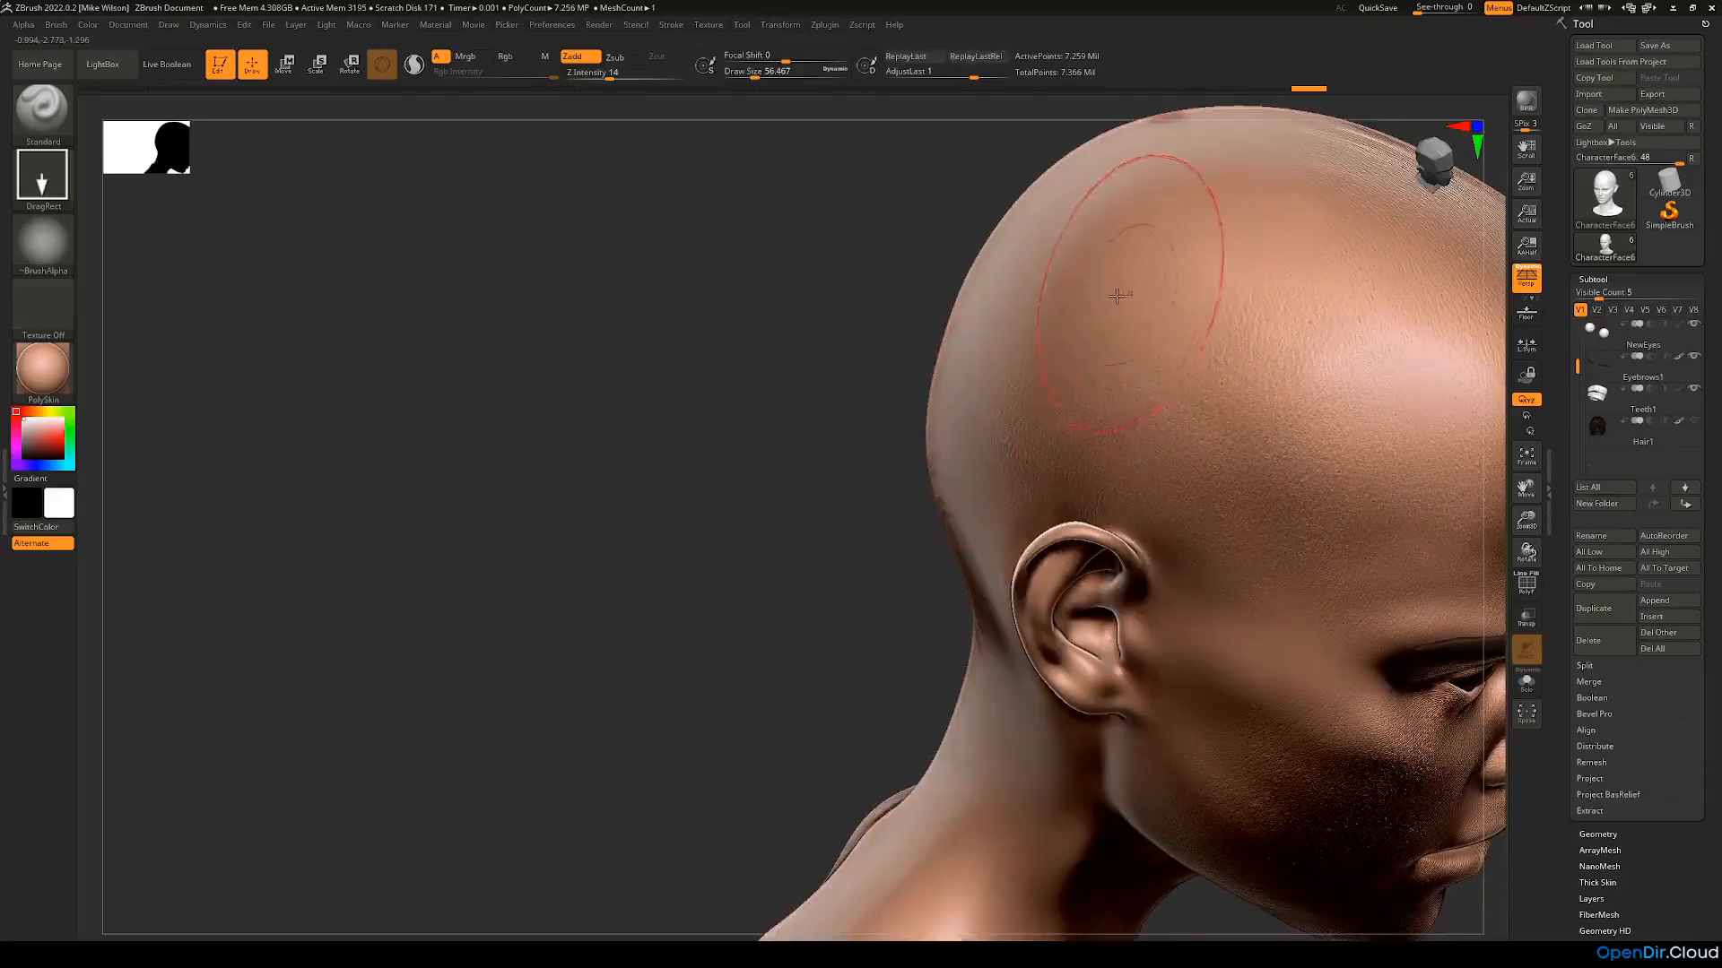
Step: Stamp the skin alpha over the rear side of the scalp, above and behind the ear
{"action": "left_click_drag", "start_coordinate": [1216, 179], "coordinate": [1218, 176]}
{"action": "mouse_move", "coordinate": [818, 488]}
{"action": "left_mouse_down"}
{"action": "mouse_move", "coordinate": [607, 596]}
{"action": "mouse_move", "coordinate": [896, 630]}
{"action": "mouse_move", "coordinate": [916, 578]}
{"action": "left_mouse_up"}
{"action": "left_click_drag", "start_coordinate": [800, 402], "coordinate": [790, 314]}
{"action": "mouse_move", "coordinate": [1130, 544]}
{"action": "left_mouse_down"}
{"action": "mouse_move", "coordinate": [1249, 530]}
{"action": "mouse_move", "coordinate": [1225, 488]}
{"action": "mouse_move", "coordinate": [1214, 549]}
{"action": "mouse_move", "coordinate": [1253, 543]}
{"action": "mouse_move", "coordinate": [1202, 549]}
{"action": "left_mouse_up"}
{"action": "mouse_move", "coordinate": [1052, 519]}
{"action": "left_mouse_down"}
{"action": "mouse_move", "coordinate": [1157, 516]}
{"action": "mouse_move", "coordinate": [1058, 547]}
{"action": "mouse_move", "coordinate": [1291, 525]}
{"action": "mouse_move", "coordinate": [1234, 526]}
{"action": "mouse_move", "coordinate": [1180, 611]}
{"action": "mouse_move", "coordinate": [1251, 558]}
{"action": "mouse_move", "coordinate": [1249, 573]}
{"action": "mouse_move", "coordinate": [1299, 573]}
{"action": "mouse_move", "coordinate": [1345, 609]}
{"action": "left_mouse_up"}
Step: Switch the stroke to Spray with draw size about 83 and spray the skin alpha over the back of the head
{"action": "left_click", "coordinate": [43, 175]}
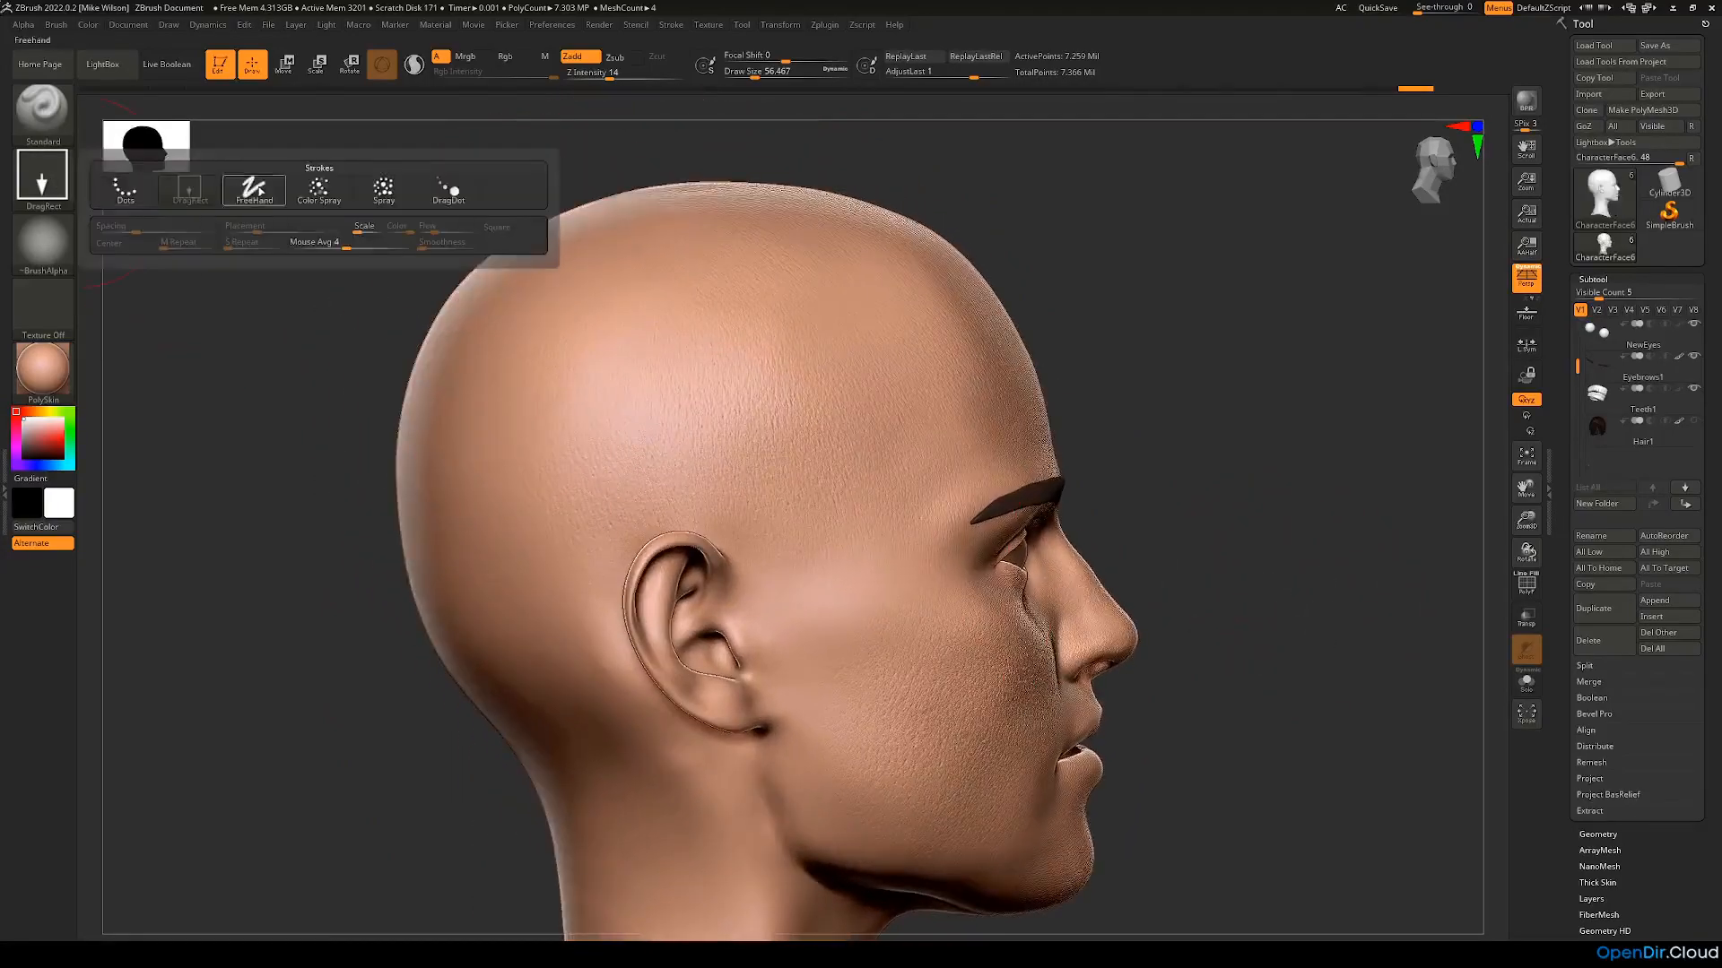
{"action": "left_click", "coordinate": [358, 193]}
{"action": "mouse_move", "coordinate": [368, 211]}
{"action": "left_mouse_down"}
{"action": "mouse_move", "coordinate": [530, 396]}
{"action": "mouse_move", "coordinate": [1119, 496]}
{"action": "mouse_move", "coordinate": [778, 144]}
{"action": "left_mouse_up"}
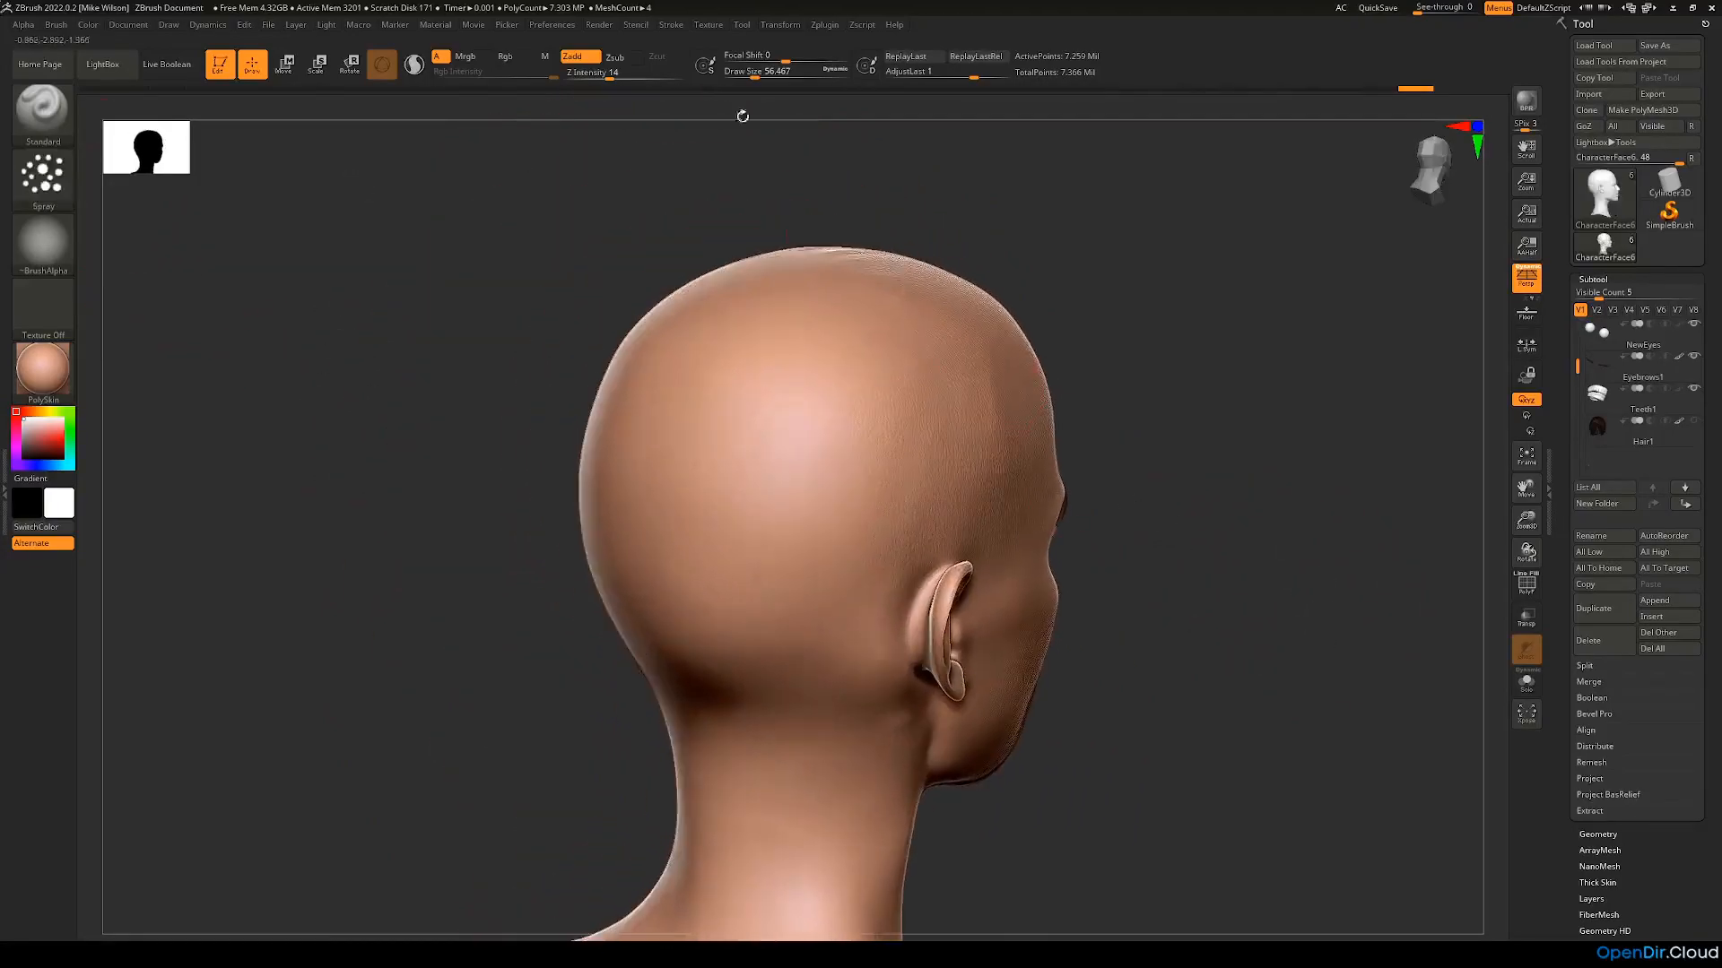
{"action": "left_click_drag", "start_coordinate": [903, 173], "coordinate": [1049, 396]}
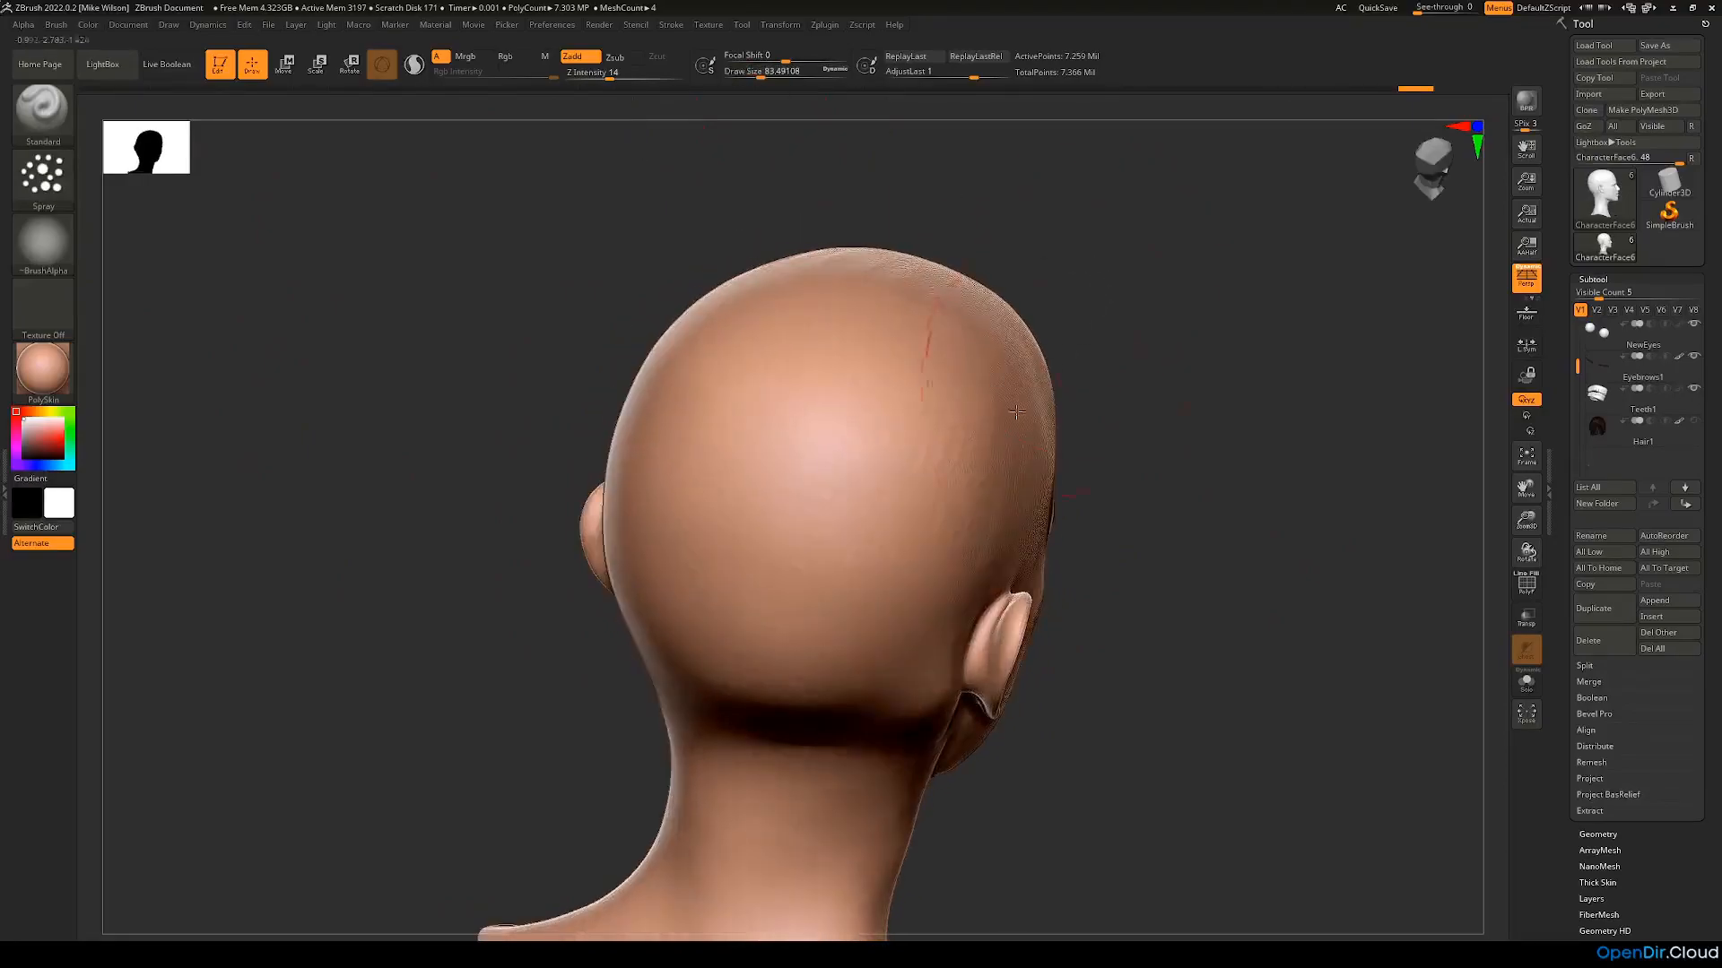
{"action": "left_click", "coordinate": [50, 200]}
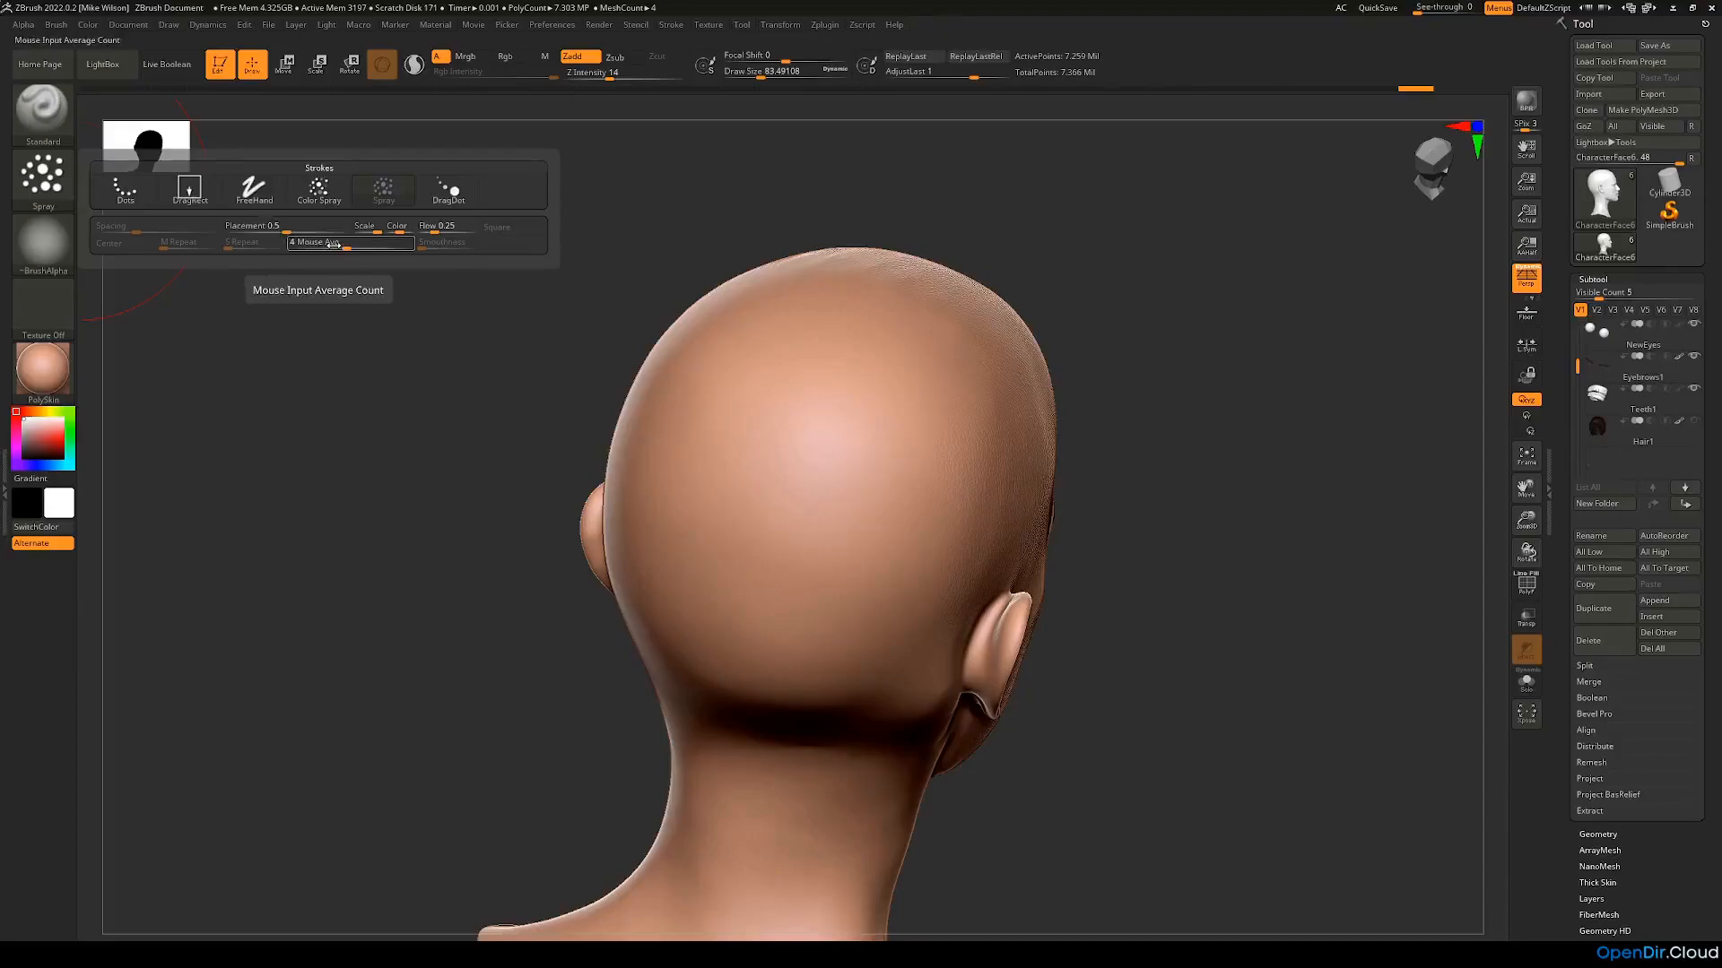
{"action": "left_click_drag", "start_coordinate": [341, 245], "coordinate": [700, 457]}
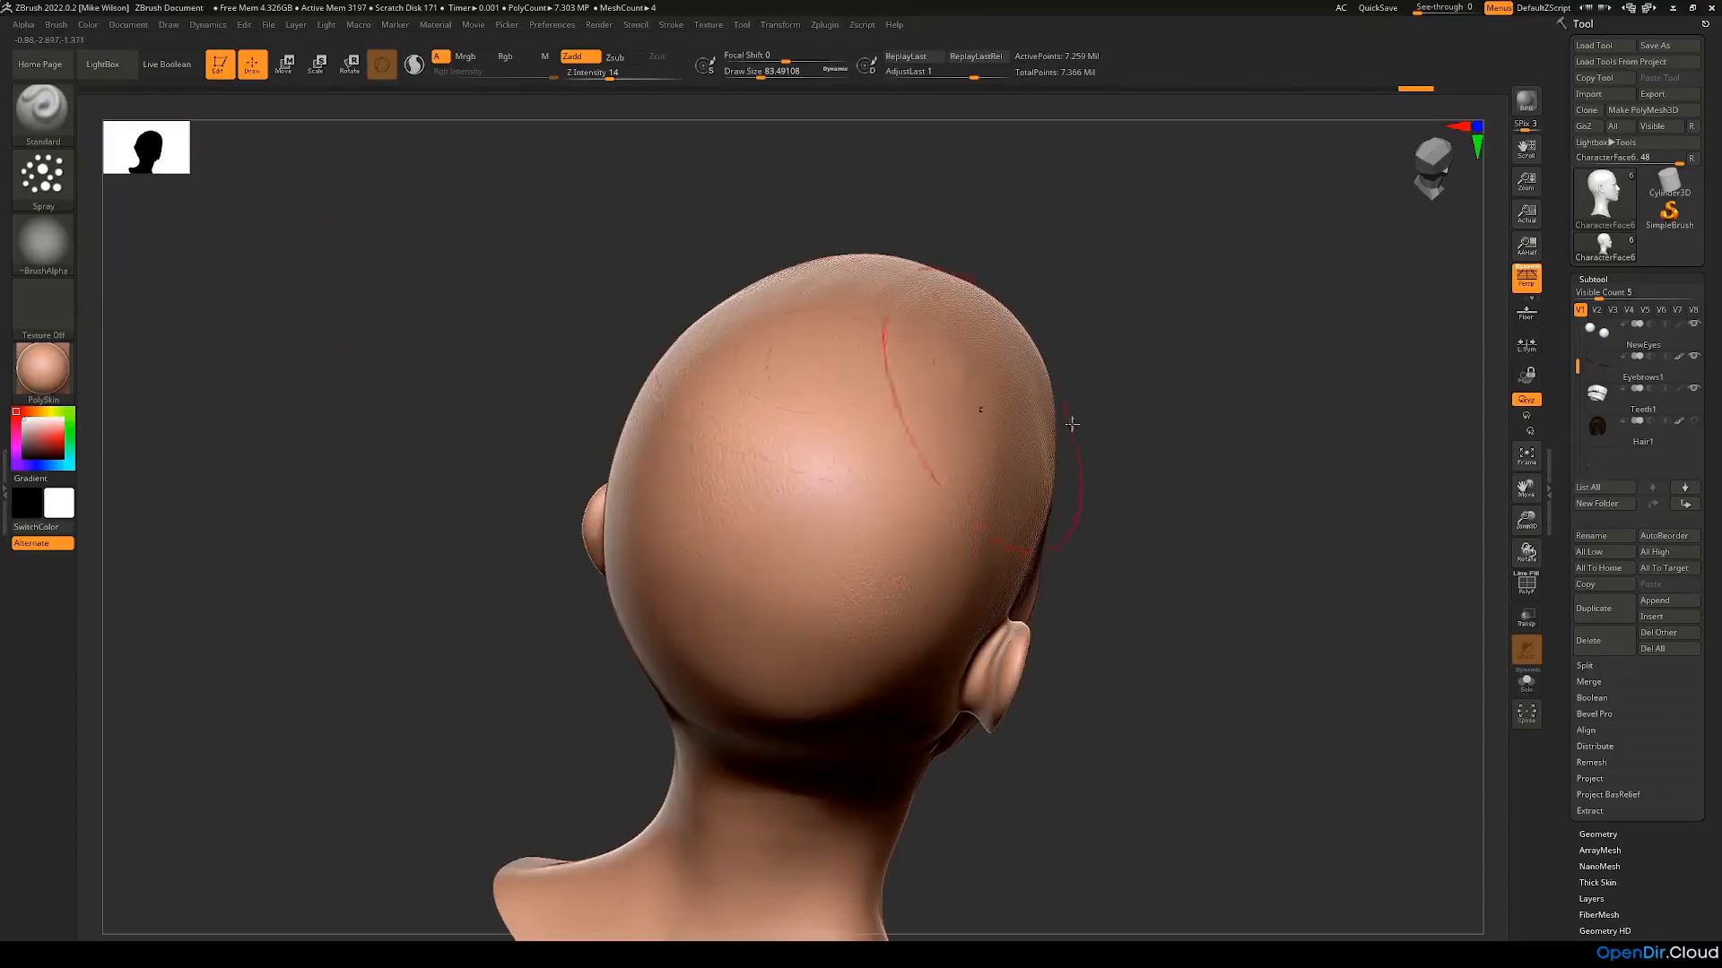
{"action": "left_click_drag", "start_coordinate": [1019, 416], "coordinate": [1051, 462]}
{"action": "mouse_move", "coordinate": [1014, 523]}
{"action": "left_mouse_down", "text": "shift"}
{"action": "mouse_move", "coordinate": [908, 411]}
{"action": "mouse_move", "coordinate": [879, 541]}
{"action": "left_mouse_up", "text": "shift"}
{"action": "right_click_drag", "start_coordinate": [880, 542], "coordinate": [740, 601]}
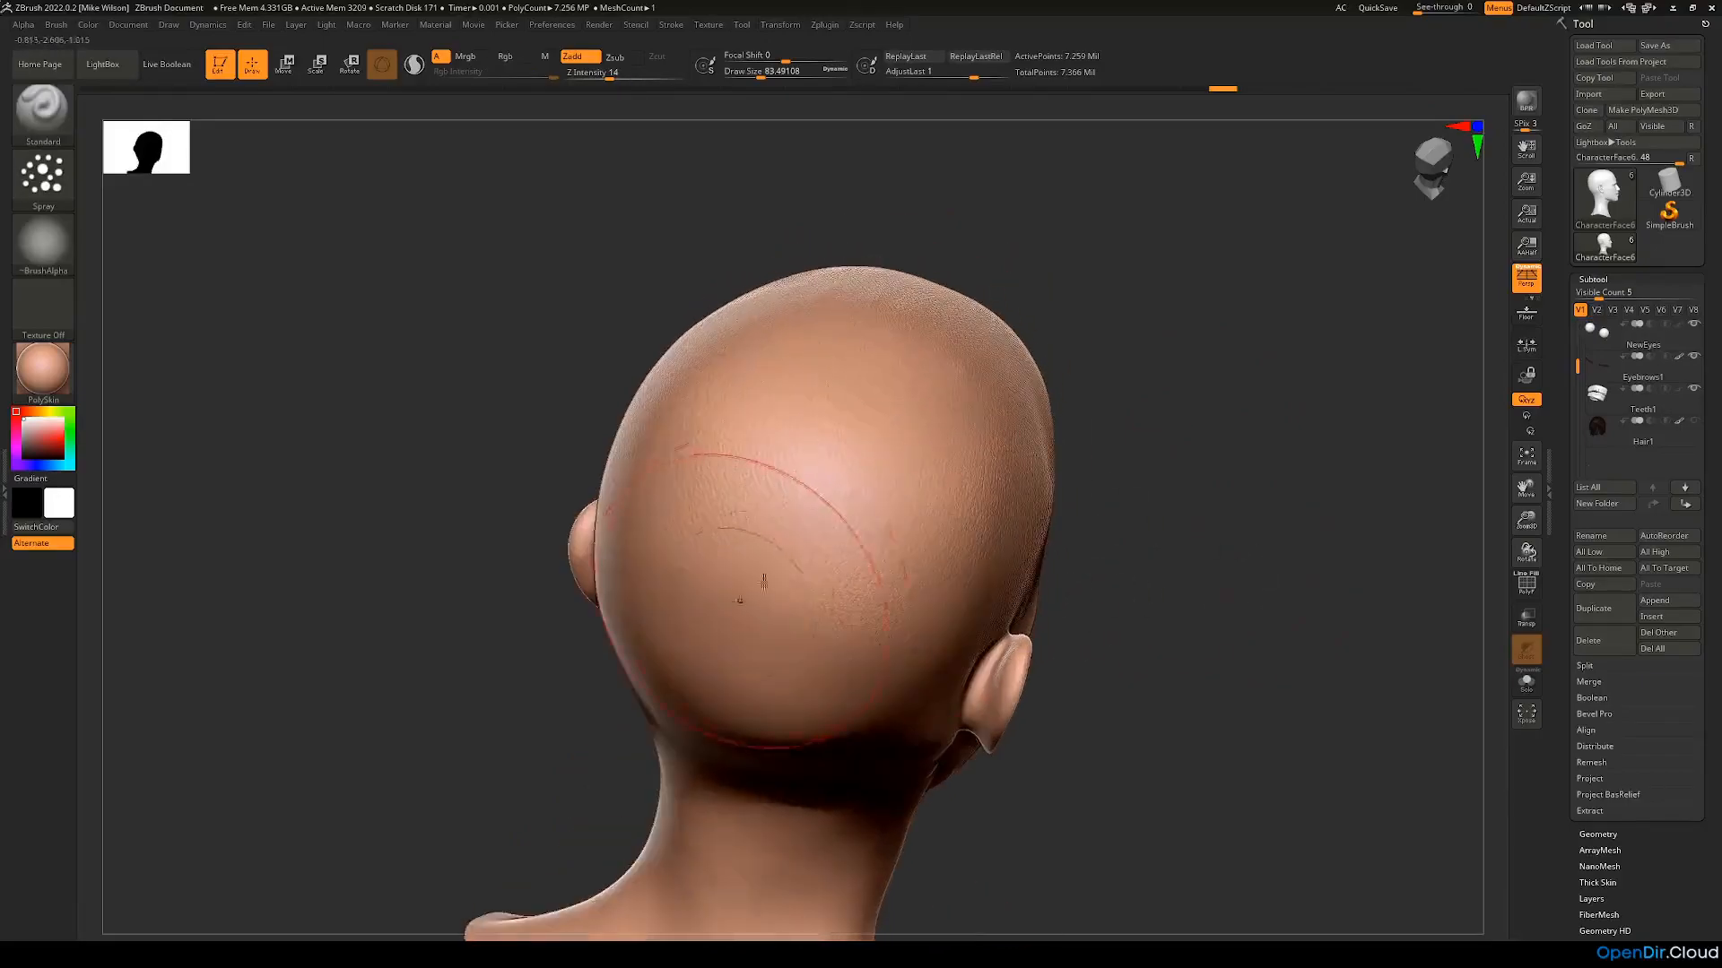
Step: Spray the skin alpha over the rear side of the scalp behind the left ear
{"action": "right_click_drag", "start_coordinate": [1051, 646], "coordinate": [1115, 634]}
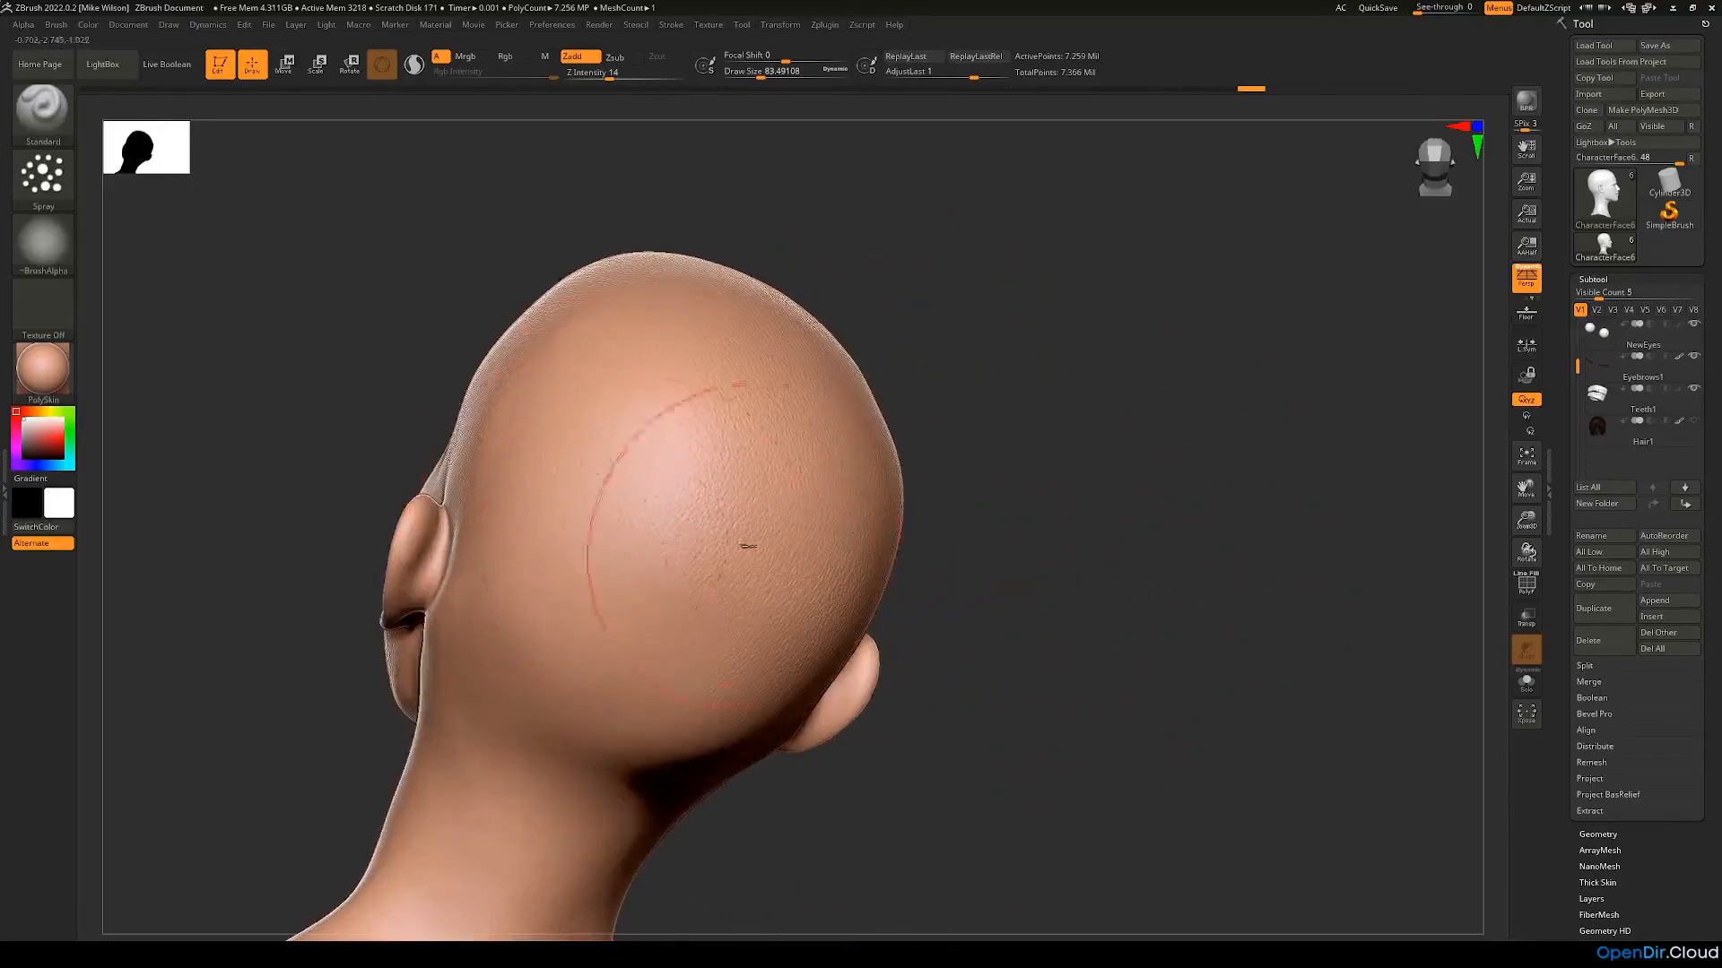
{"action": "right_click_drag", "start_coordinate": [708, 537], "coordinate": [563, 412]}
{"action": "left_click_drag", "start_coordinate": [545, 401], "coordinate": [529, 434]}
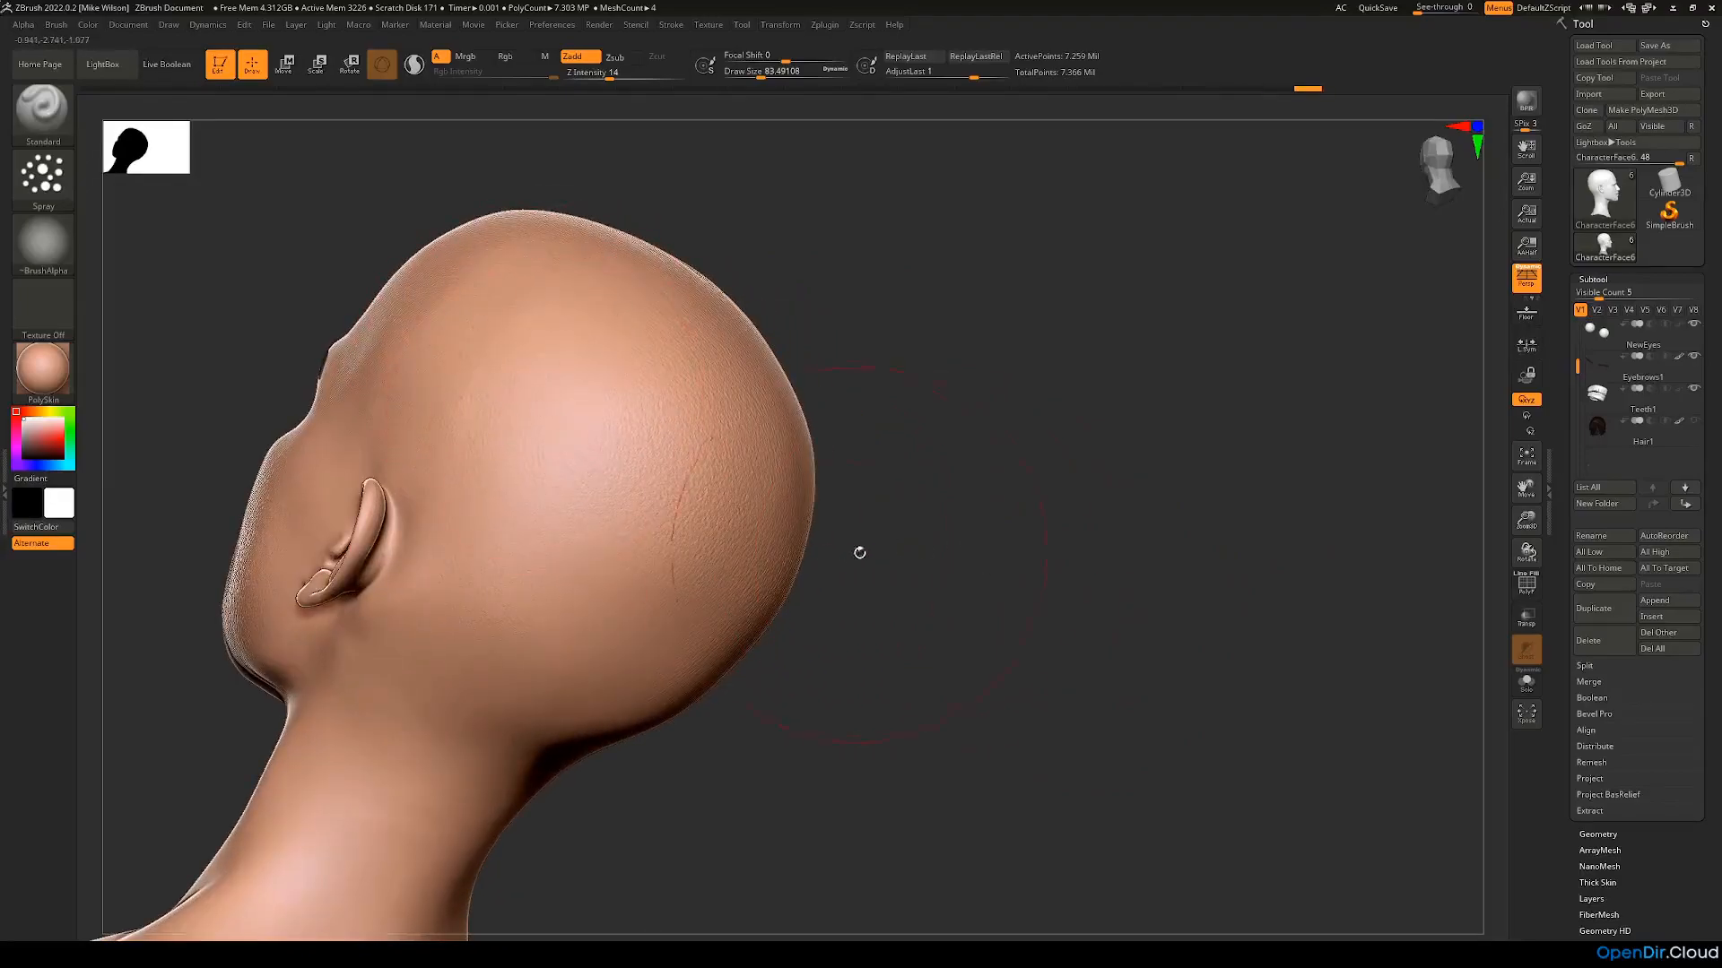
{"action": "right_click_drag", "start_coordinate": [857, 553], "coordinate": [930, 499]}
{"action": "left_click_drag", "start_coordinate": [599, 506], "coordinate": [585, 545]}
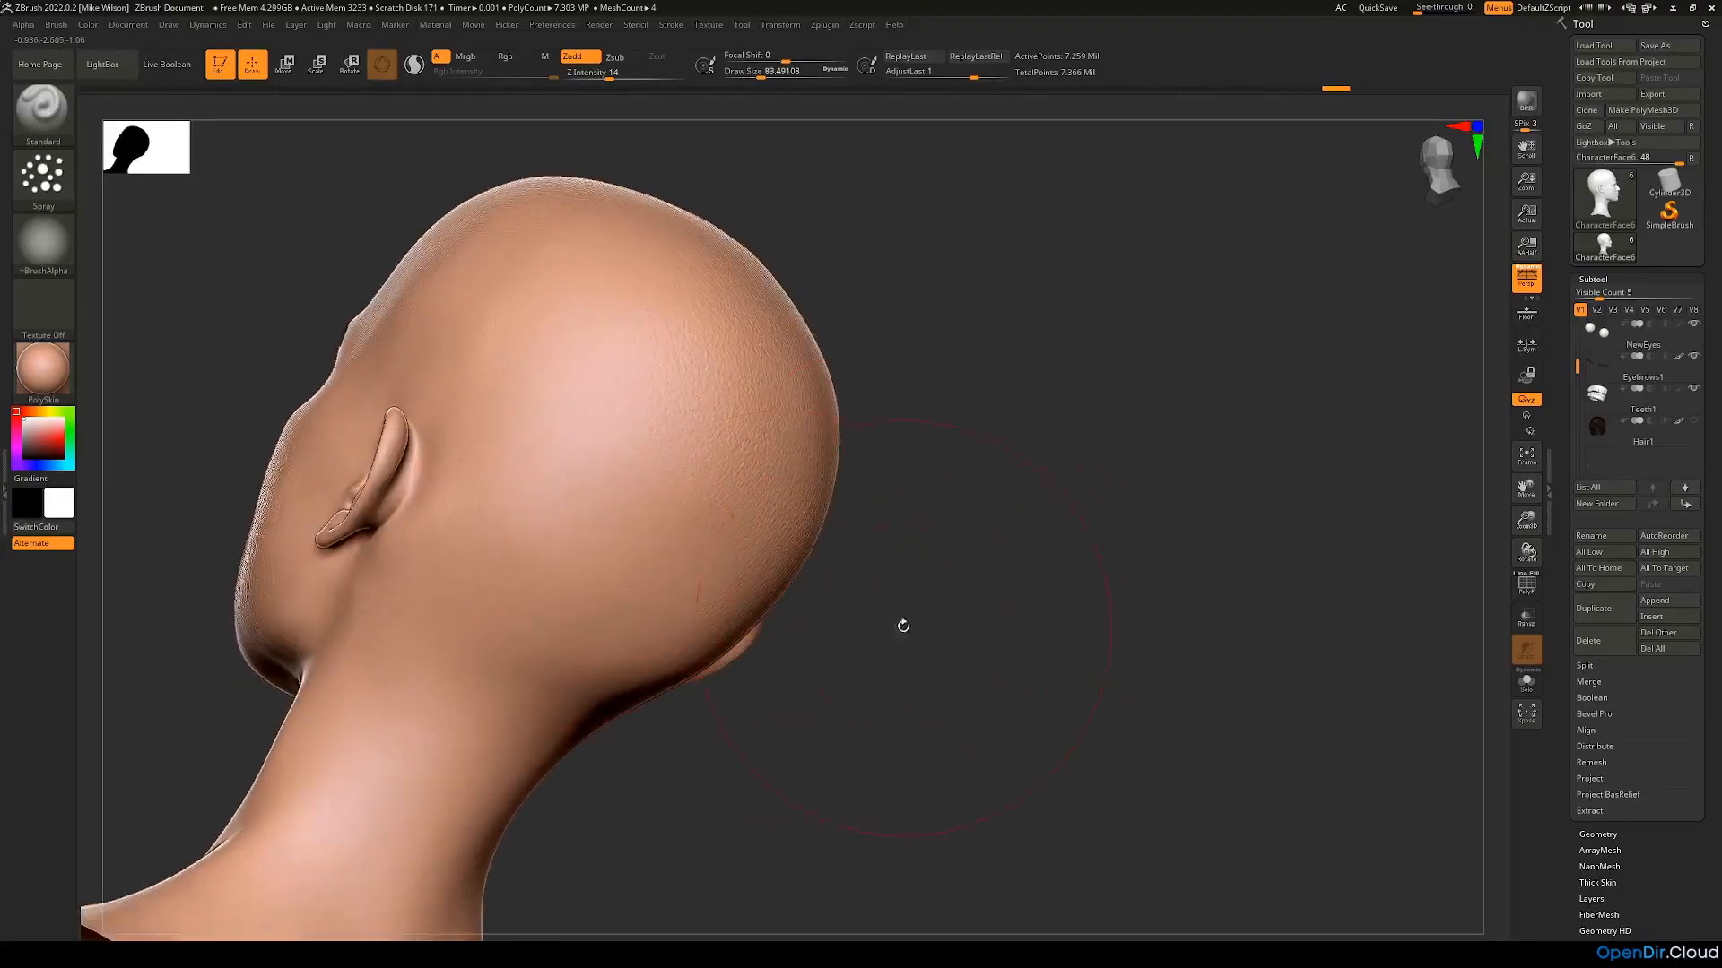
Step: Spray the skin alpha over the lower back of the head and down the nape of the neck
{"action": "right_click_drag", "start_coordinate": [903, 626], "coordinate": [607, 583]}
{"action": "right_click_drag", "start_coordinate": [634, 691], "coordinate": [661, 523]}
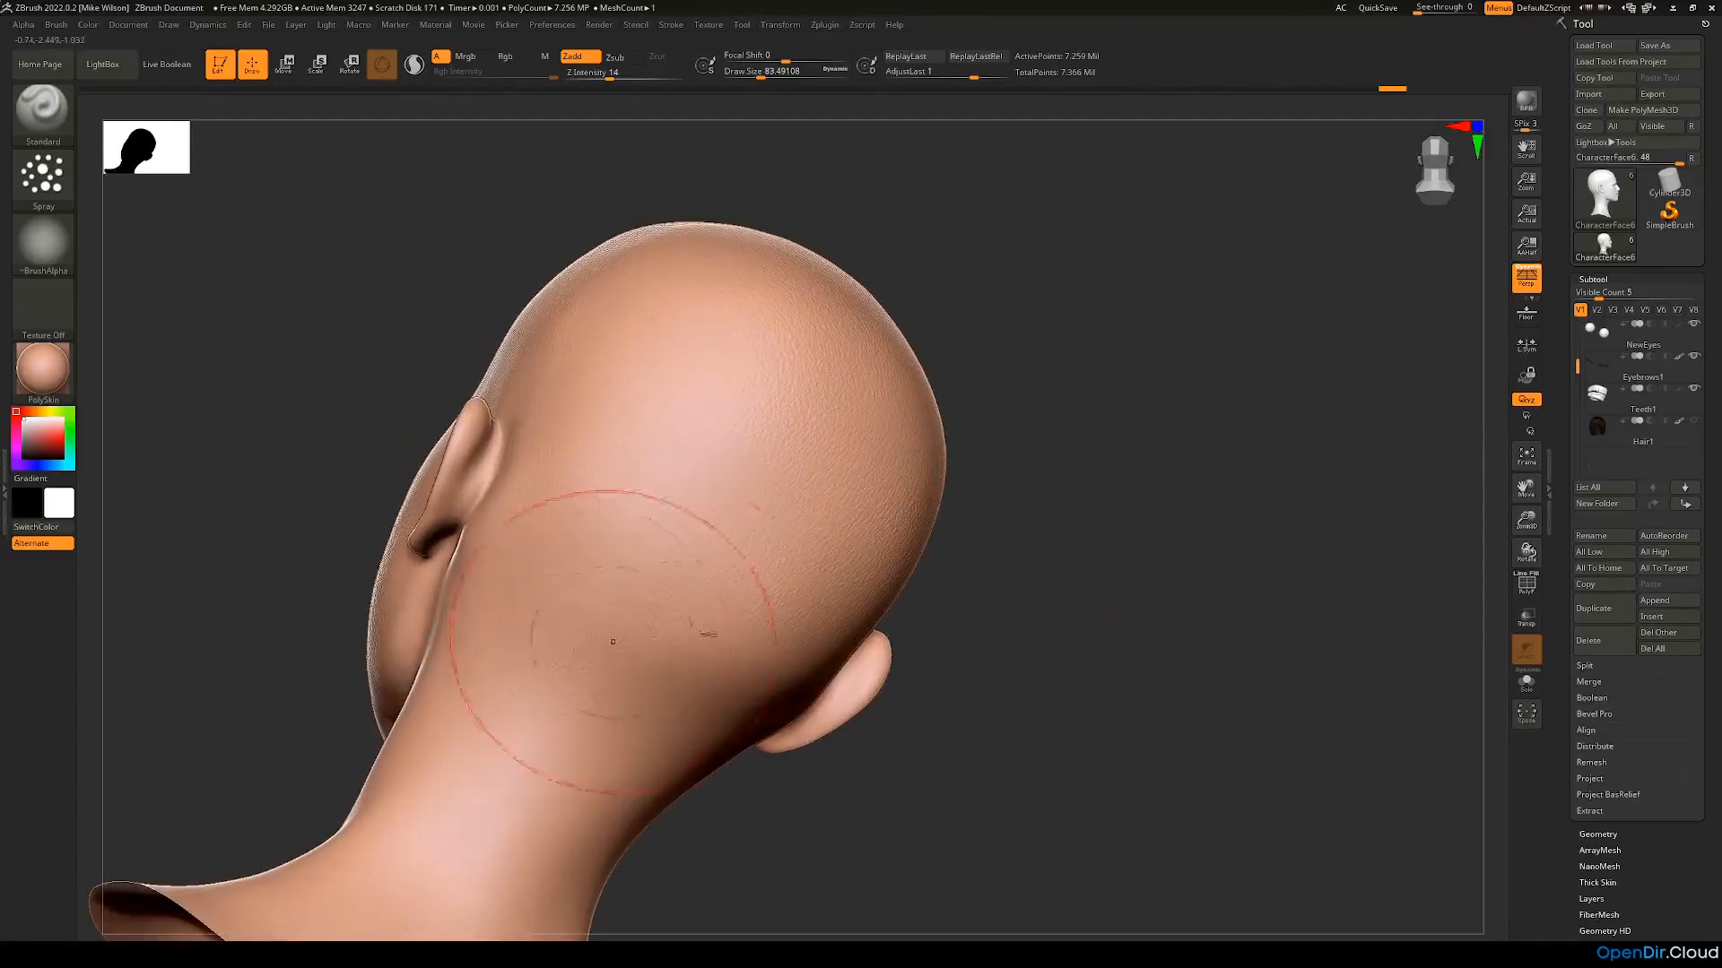
{"action": "right_click_drag", "start_coordinate": [612, 641], "coordinate": [546, 592]}
{"action": "left_click_drag", "start_coordinate": [546, 592], "coordinate": [458, 654]}
{"action": "mouse_move", "coordinate": [883, 695]}
{"action": "right_mouse_down", "text": "alt"}
{"action": "mouse_move", "coordinate": [916, 642]}
{"action": "mouse_move", "coordinate": [776, 560]}
{"action": "right_mouse_up", "text": "alt"}
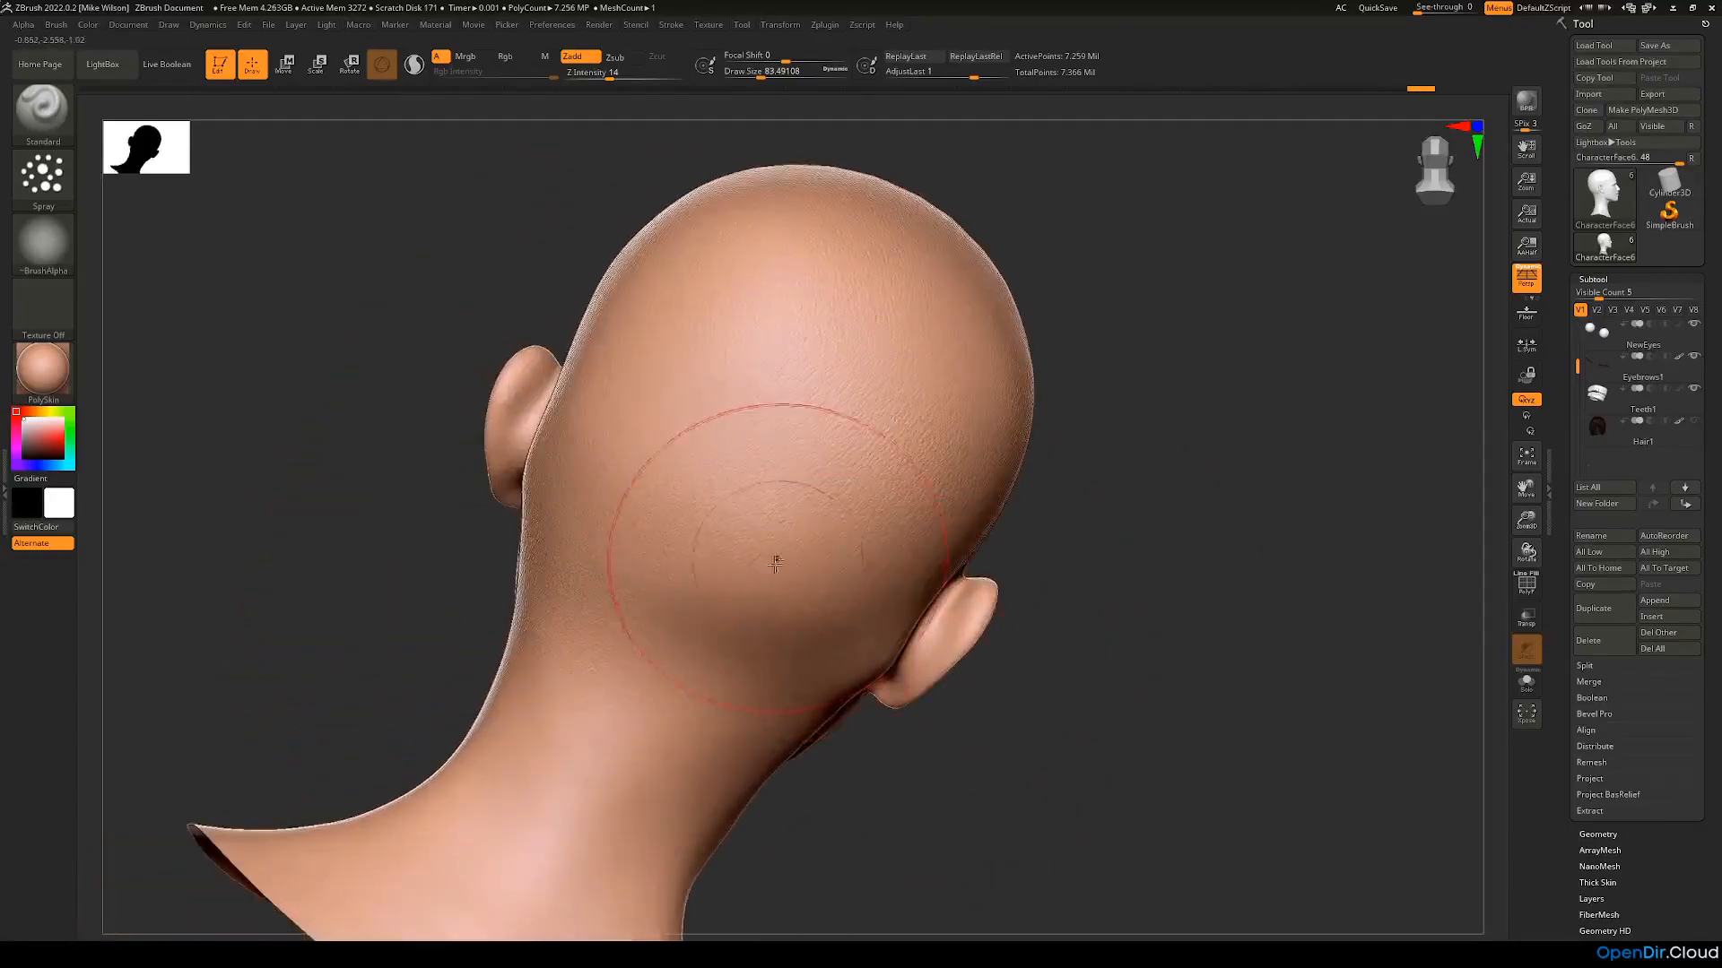
{"action": "right_click_drag", "start_coordinate": [904, 777], "coordinate": [639, 620]}
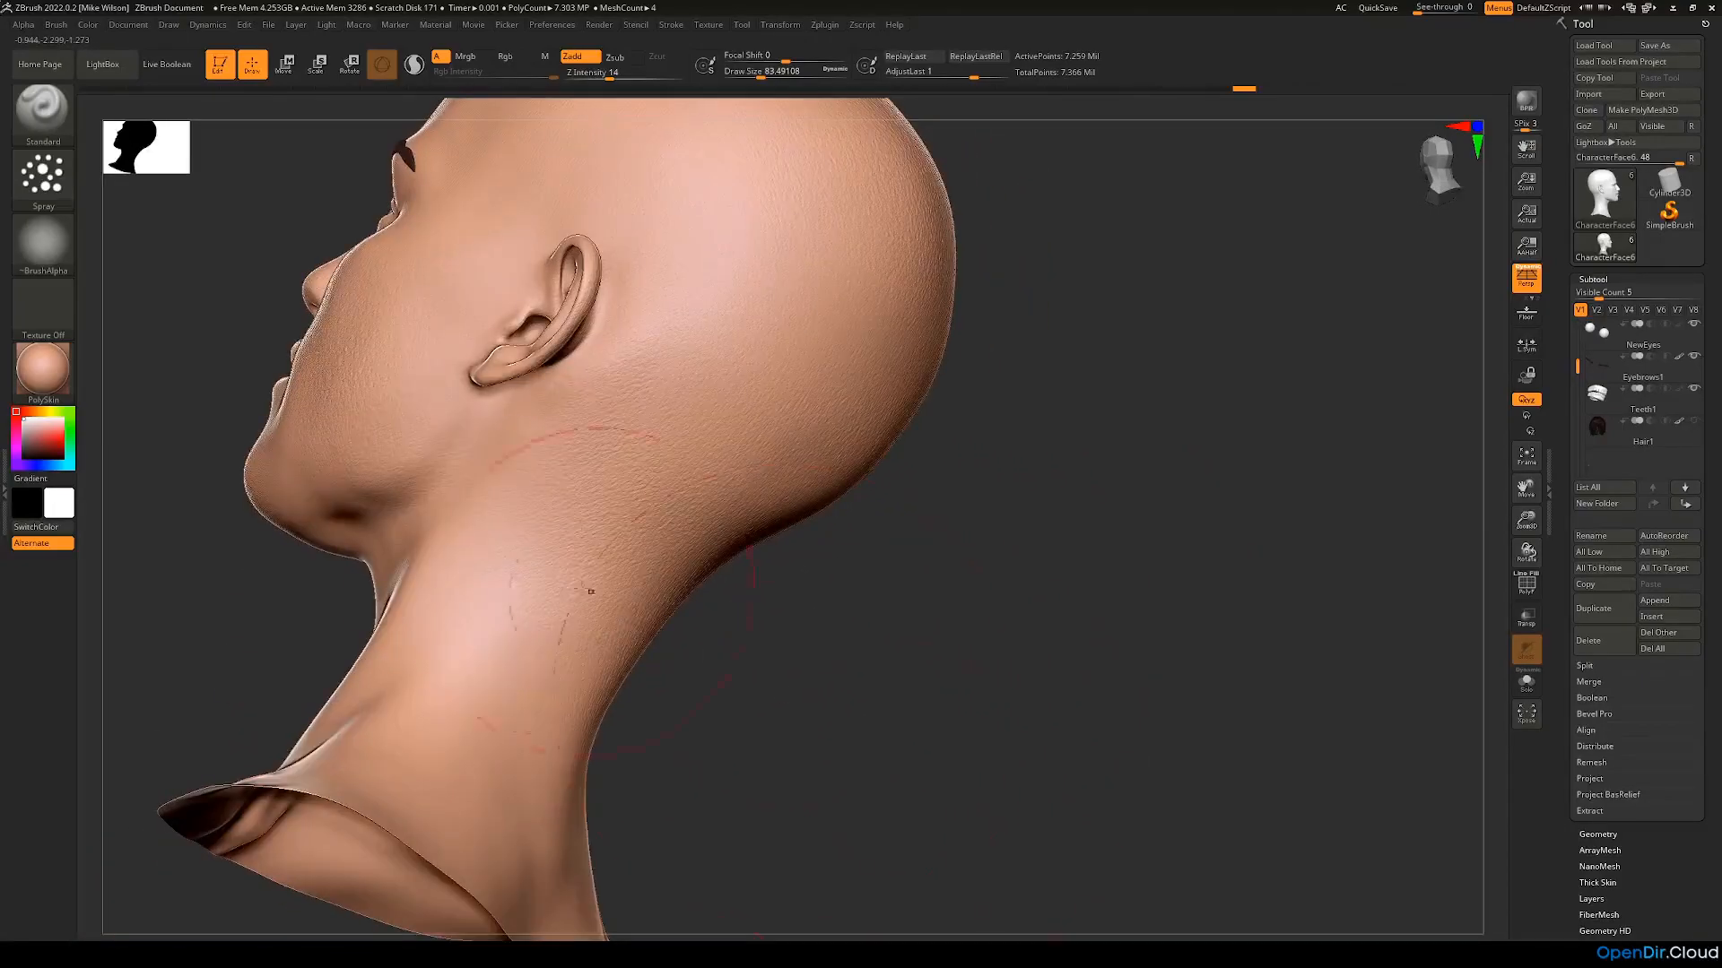
Step: Spray the skin alpha over the crown and remaining smooth areas on the sides of the scalp
{"action": "mouse_move", "coordinate": [485, 594]}
{"action": "right_mouse_down"}
{"action": "mouse_move", "coordinate": [768, 672]}
{"action": "mouse_move", "coordinate": [919, 680]}
{"action": "mouse_move", "coordinate": [730, 288]}
{"action": "mouse_move", "coordinate": [942, 425]}
{"action": "mouse_move", "coordinate": [1149, 492]}
{"action": "mouse_move", "coordinate": [922, 492]}
{"action": "right_mouse_up"}
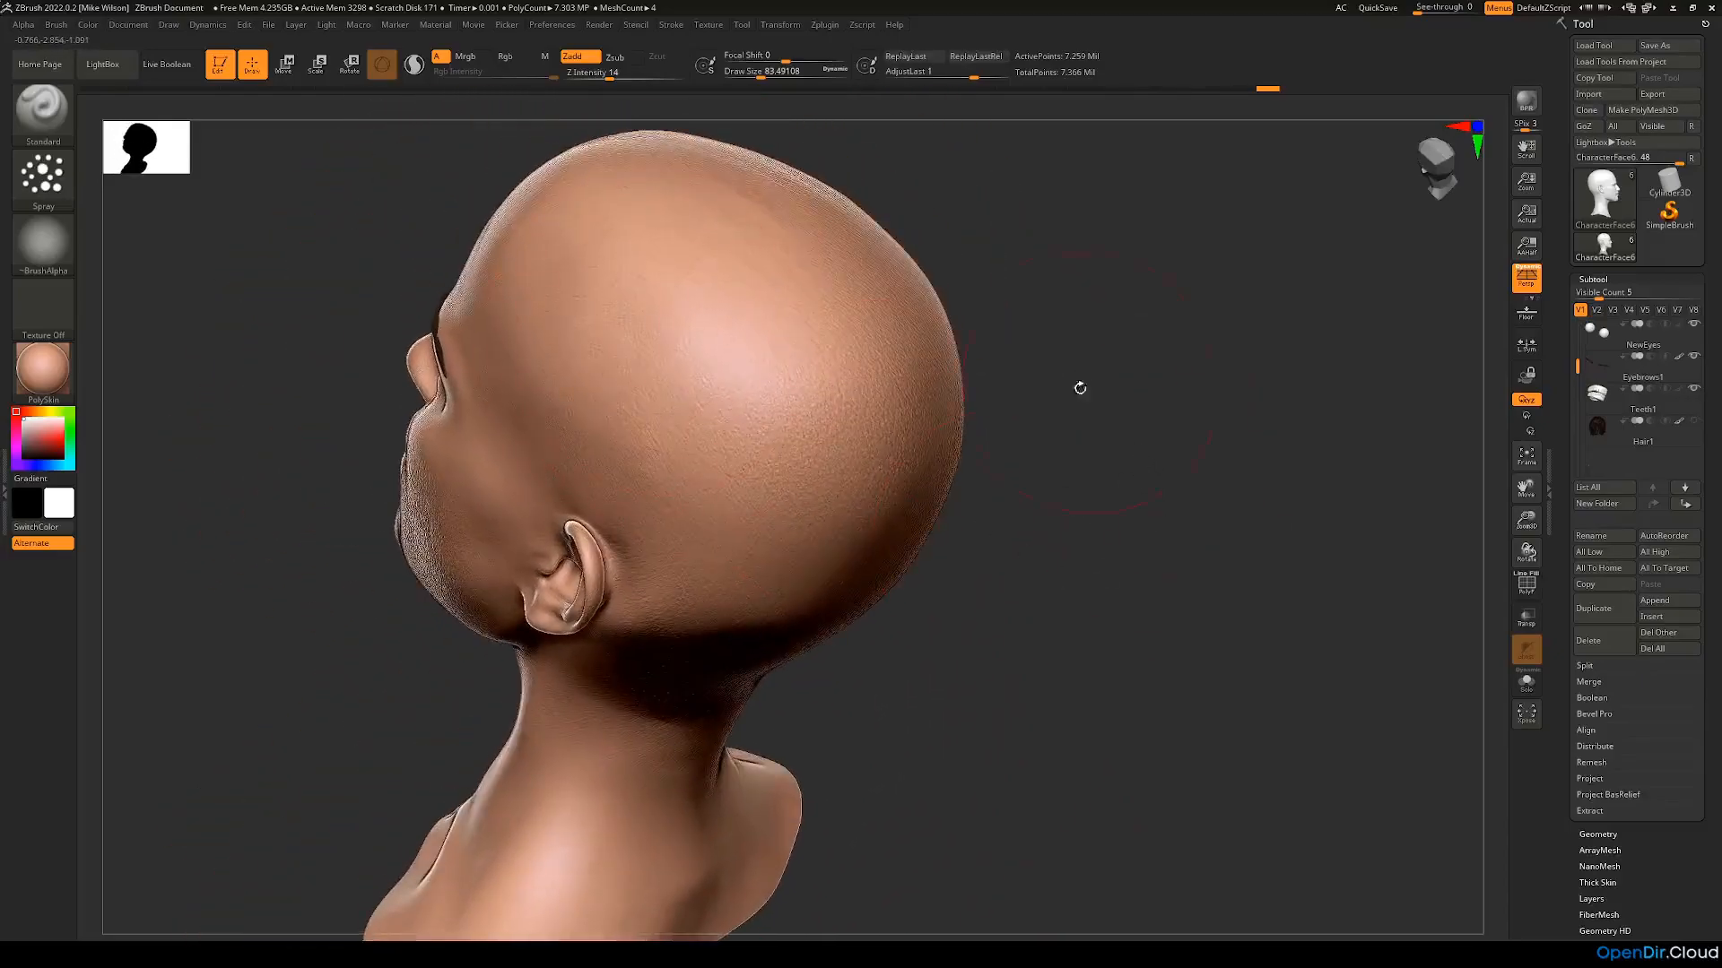
{"action": "right_click_drag", "start_coordinate": [1085, 384], "coordinate": [968, 418]}
{"action": "right_click_drag", "start_coordinate": [960, 188], "coordinate": [572, 583]}
{"action": "right_click_drag", "start_coordinate": [868, 606], "coordinate": [980, 394]}
{"action": "mouse_move", "coordinate": [1006, 231]}
{"action": "right_mouse_down"}
{"action": "mouse_move", "coordinate": [992, 584]}
{"action": "mouse_move", "coordinate": [1165, 358]}
{"action": "mouse_move", "coordinate": [1214, 395]}
{"action": "mouse_move", "coordinate": [714, 321]}
{"action": "mouse_move", "coordinate": [1068, 277]}
{"action": "mouse_move", "coordinate": [1080, 407]}
{"action": "mouse_move", "coordinate": [976, 430]}
{"action": "mouse_move", "coordinate": [960, 515]}
{"action": "mouse_move", "coordinate": [1080, 568]}
{"action": "mouse_move", "coordinate": [1118, 561]}
{"action": "mouse_move", "coordinate": [1188, 484]}
{"action": "mouse_move", "coordinate": [1189, 442]}
{"action": "right_mouse_up"}
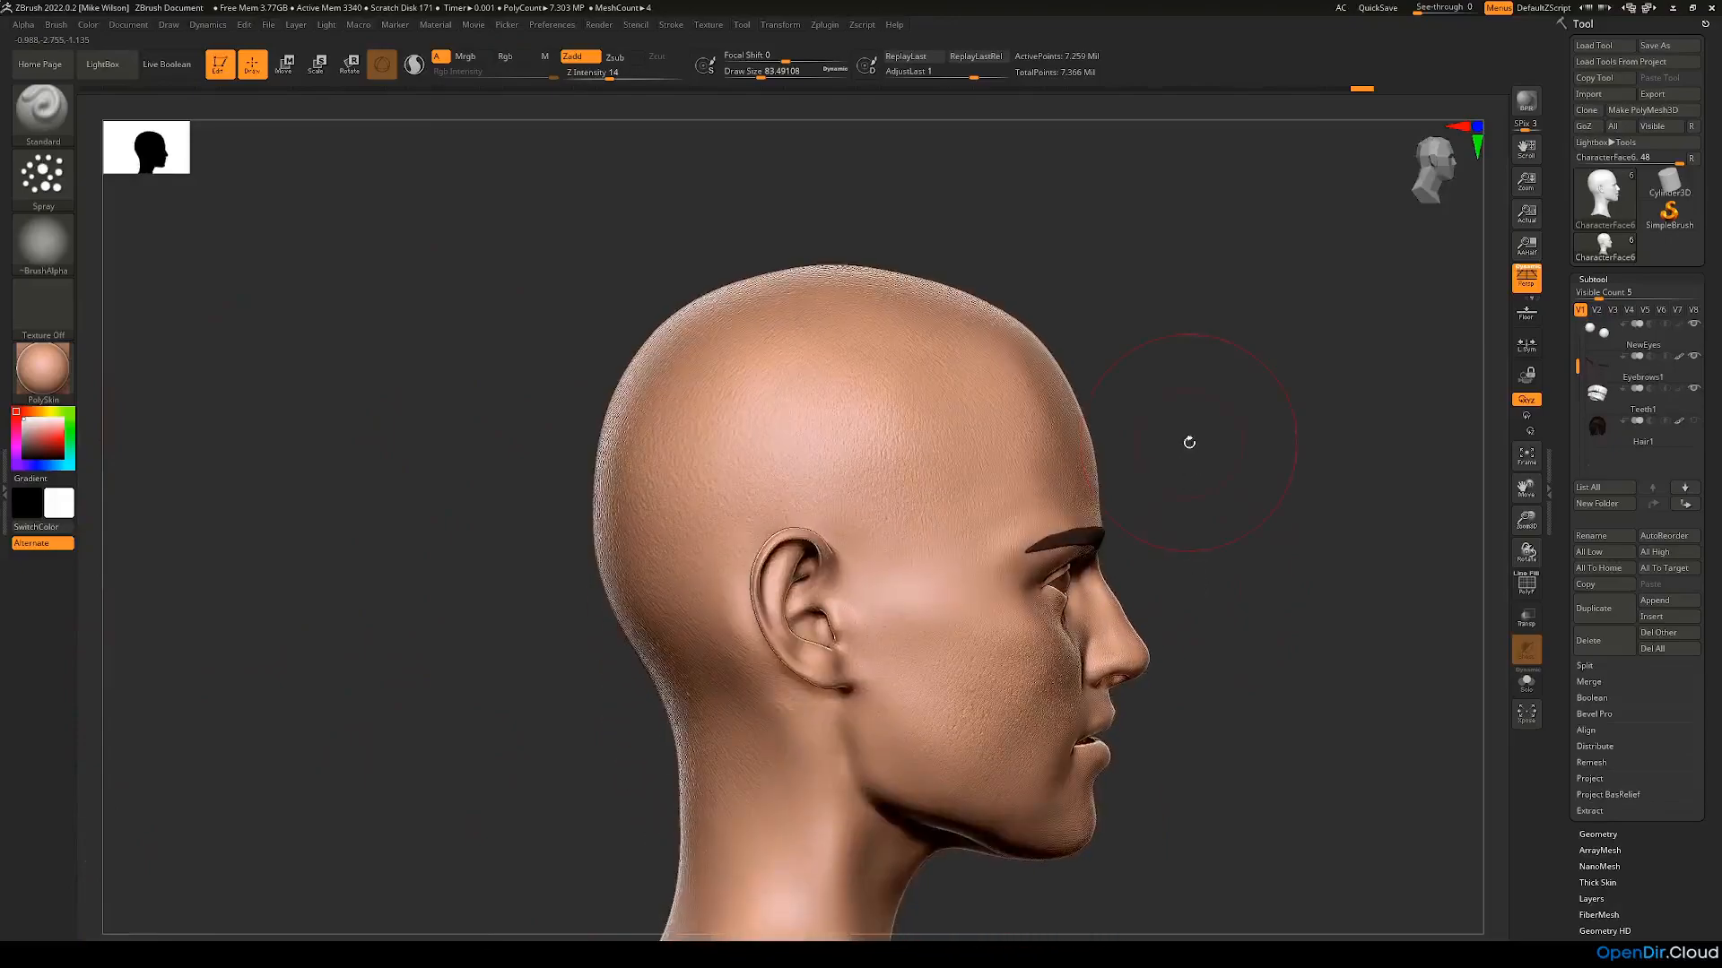
Step: Spray the skin alpha over the side of the neck below the ear and the remaining bare patches at the back
{"action": "mouse_move", "coordinate": [1313, 662]}
{"action": "right_mouse_down", "text": "alt"}
{"action": "mouse_move", "coordinate": [1245, 557]}
{"action": "mouse_move", "coordinate": [1304, 635]}
{"action": "mouse_move", "coordinate": [1342, 491]}
{"action": "right_mouse_up", "text": "alt"}
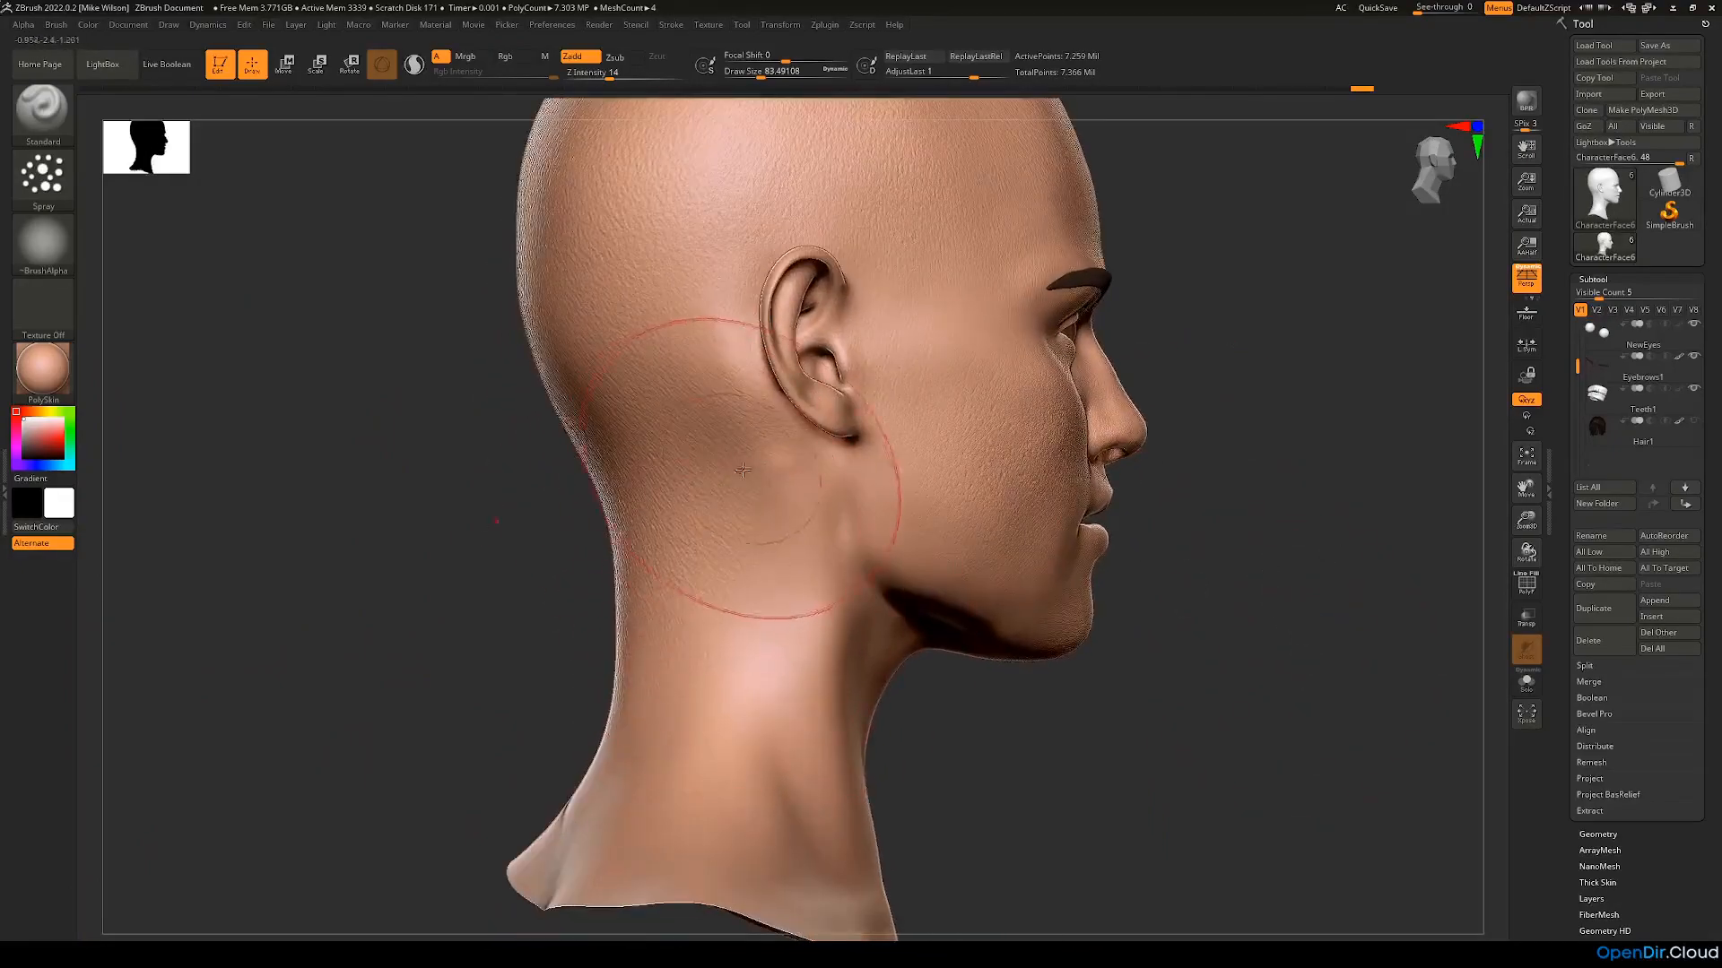
{"action": "right_click_drag", "start_coordinate": [1051, 687], "coordinate": [1030, 719]}
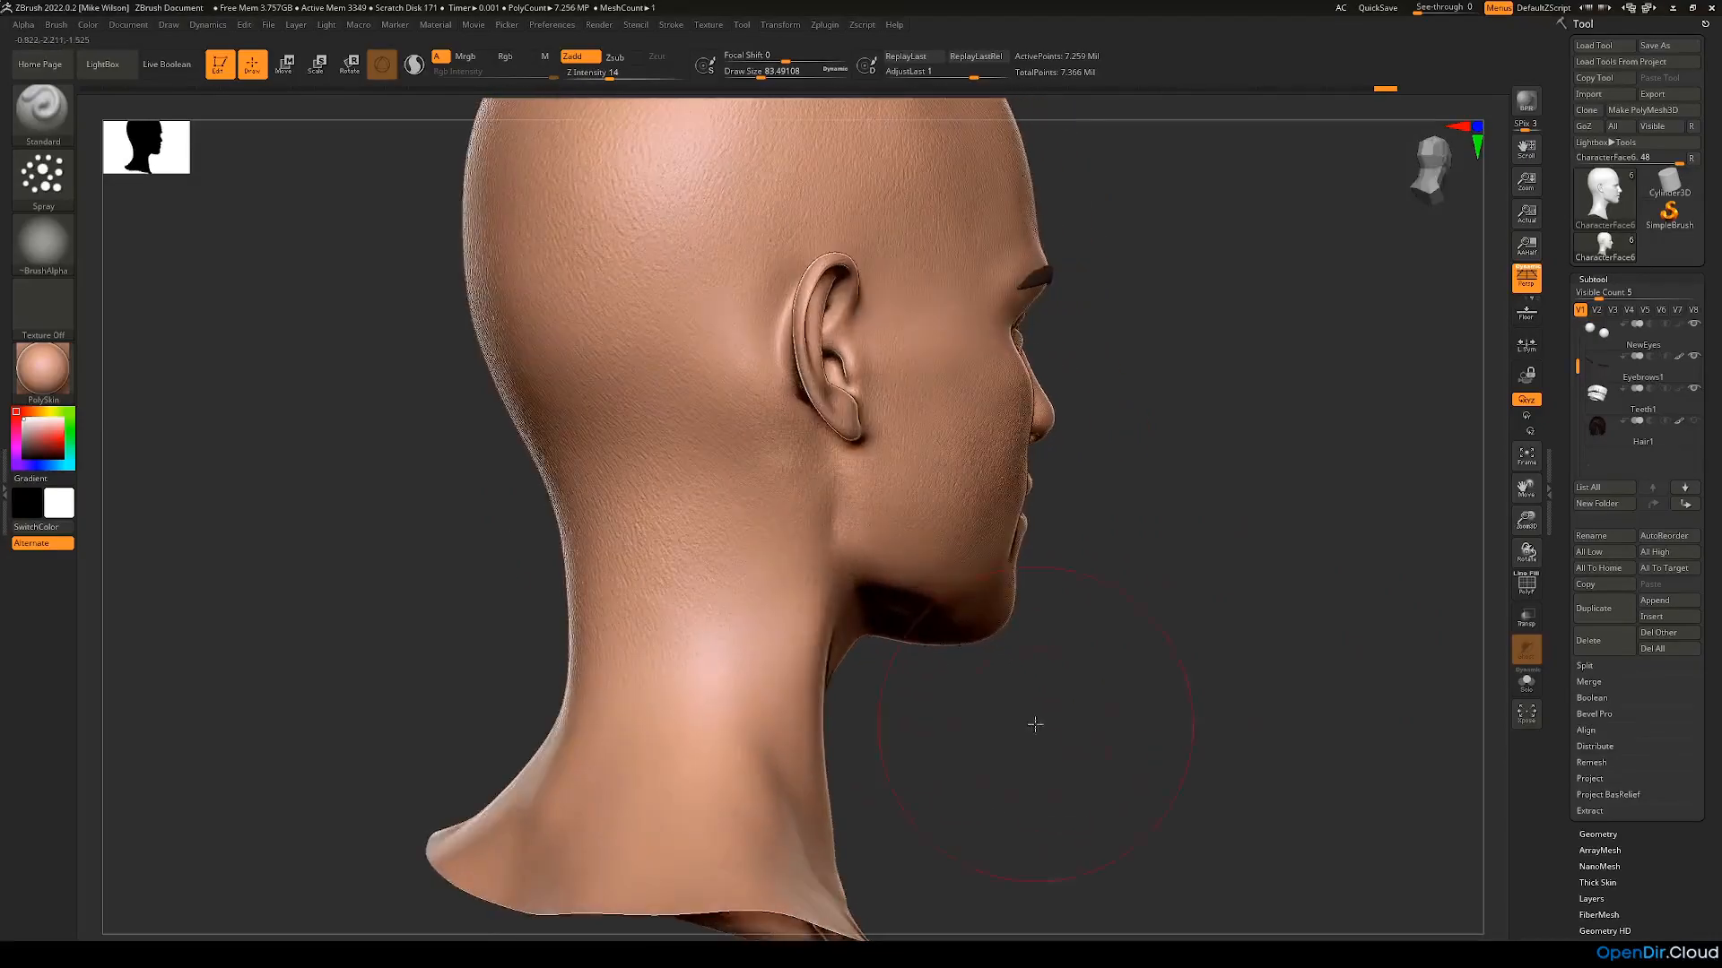
{"action": "mouse_move", "coordinate": [1172, 526]}
{"action": "right_mouse_down"}
{"action": "mouse_move", "coordinate": [1130, 458]}
{"action": "mouse_move", "coordinate": [1053, 514]}
{"action": "mouse_move", "coordinate": [1181, 575]}
{"action": "mouse_move", "coordinate": [1148, 588]}
{"action": "right_mouse_up"}
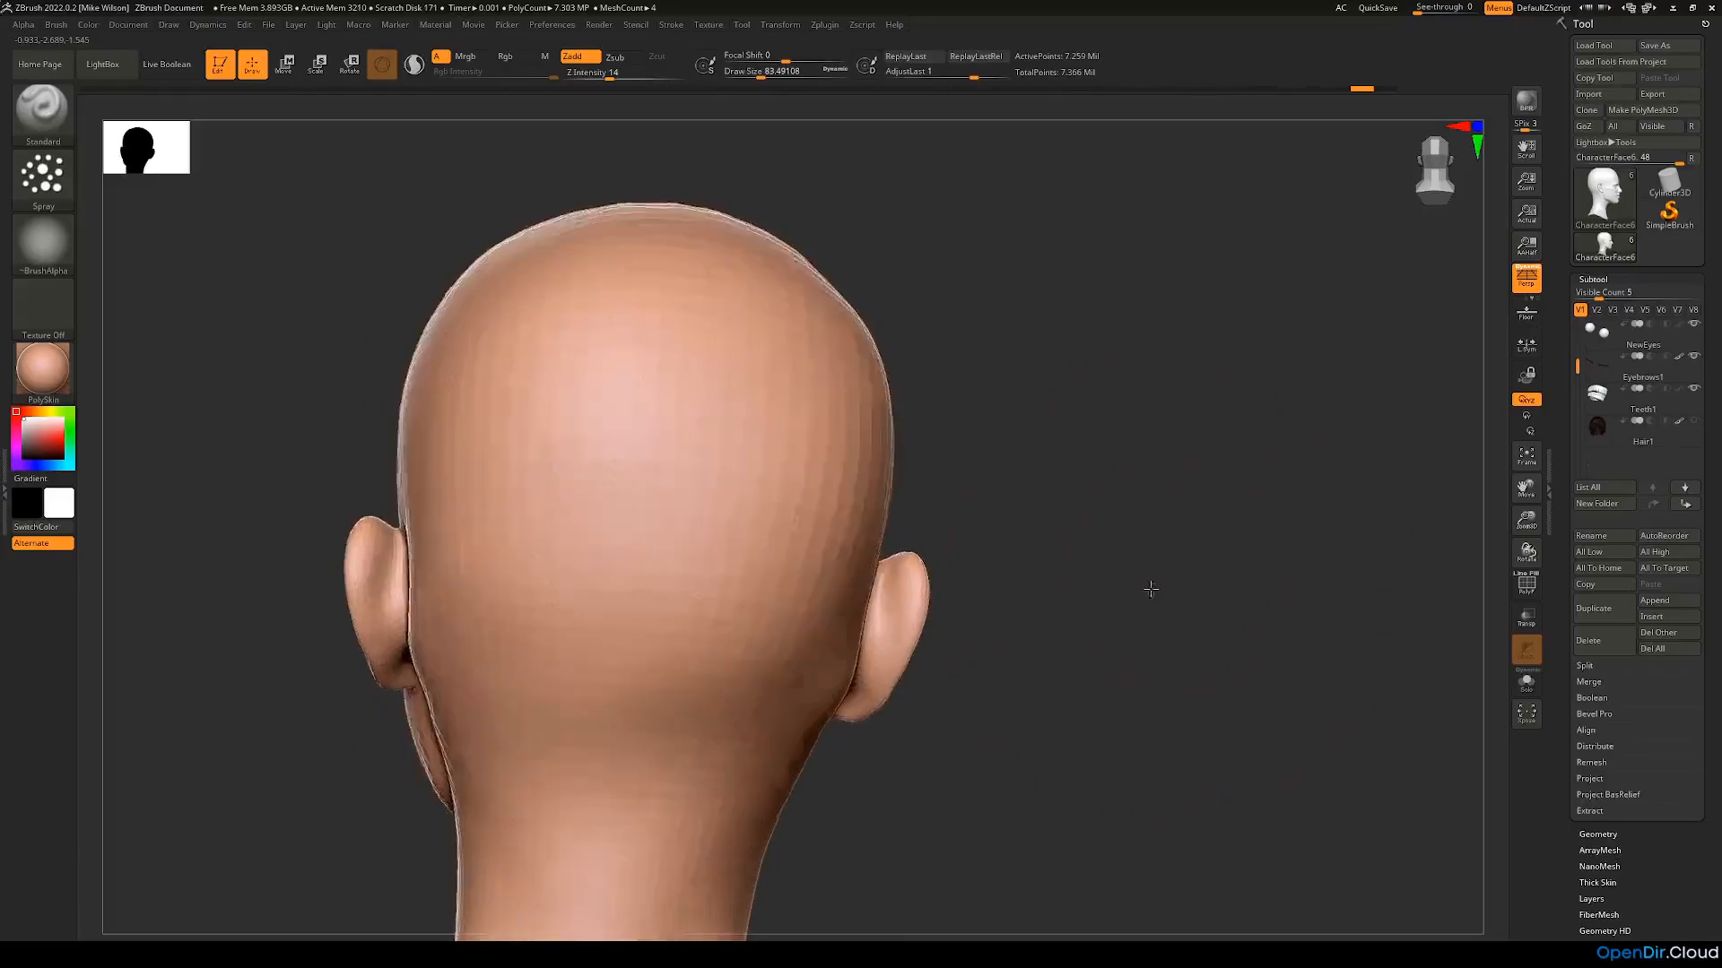
{"action": "right_click_drag", "start_coordinate": [669, 719], "coordinate": [976, 660]}
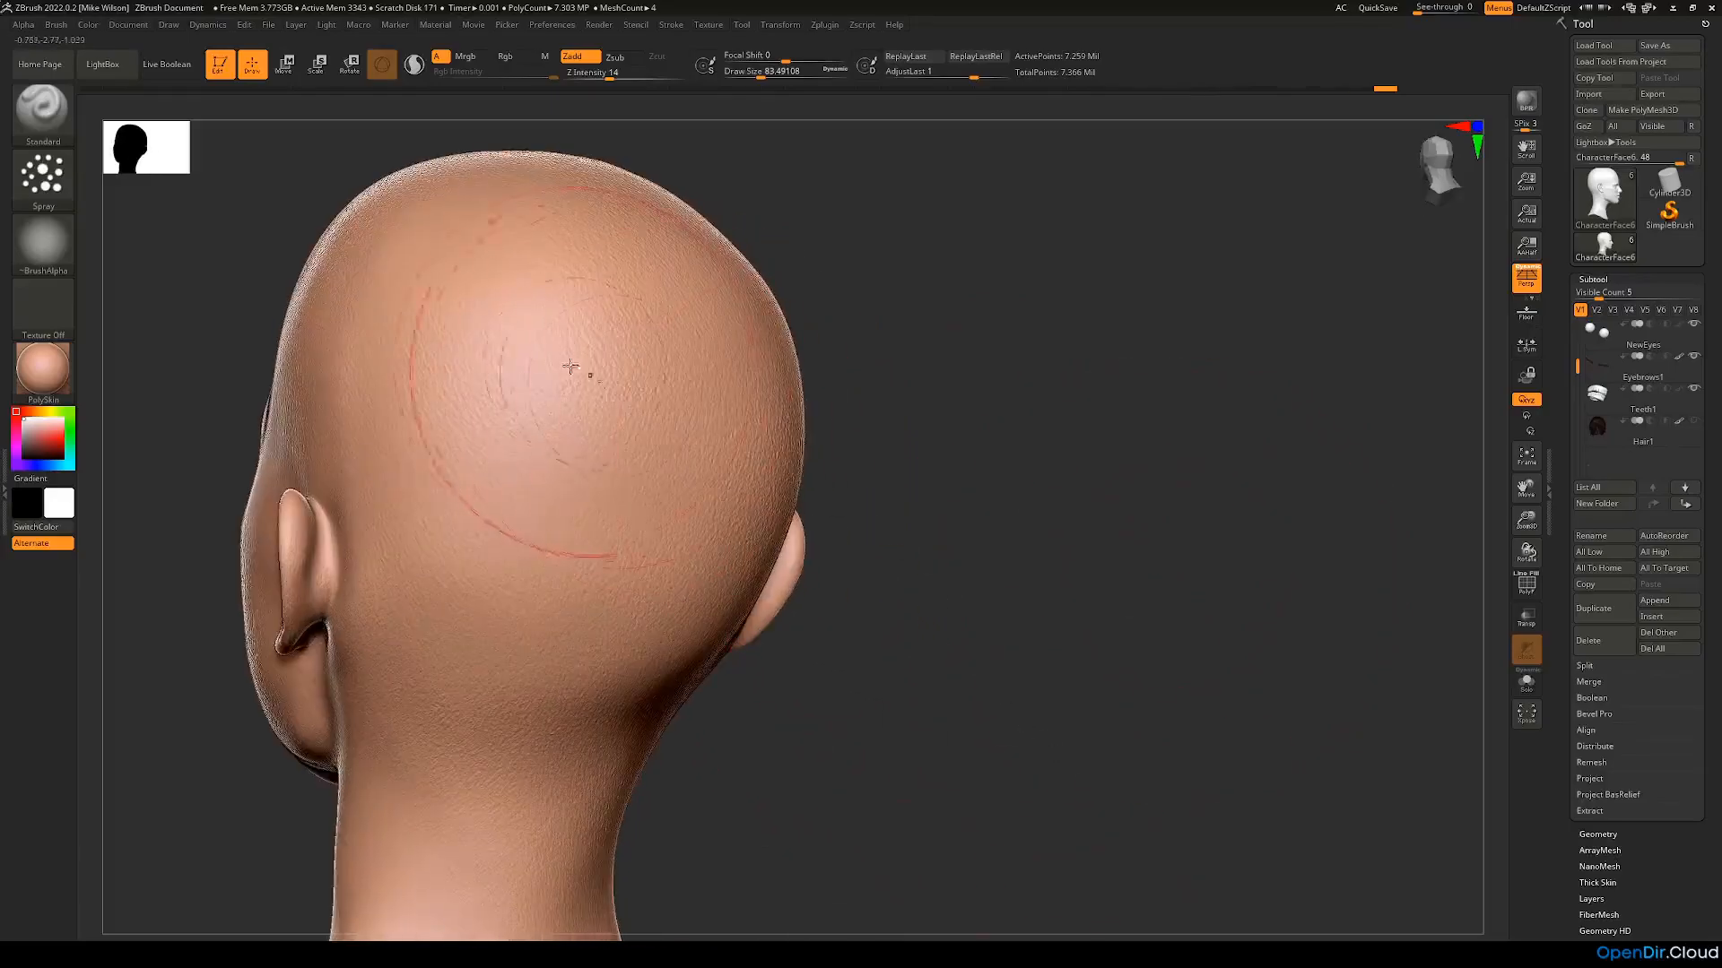
{"action": "right_click_drag", "start_coordinate": [499, 481], "coordinate": [1169, 650]}
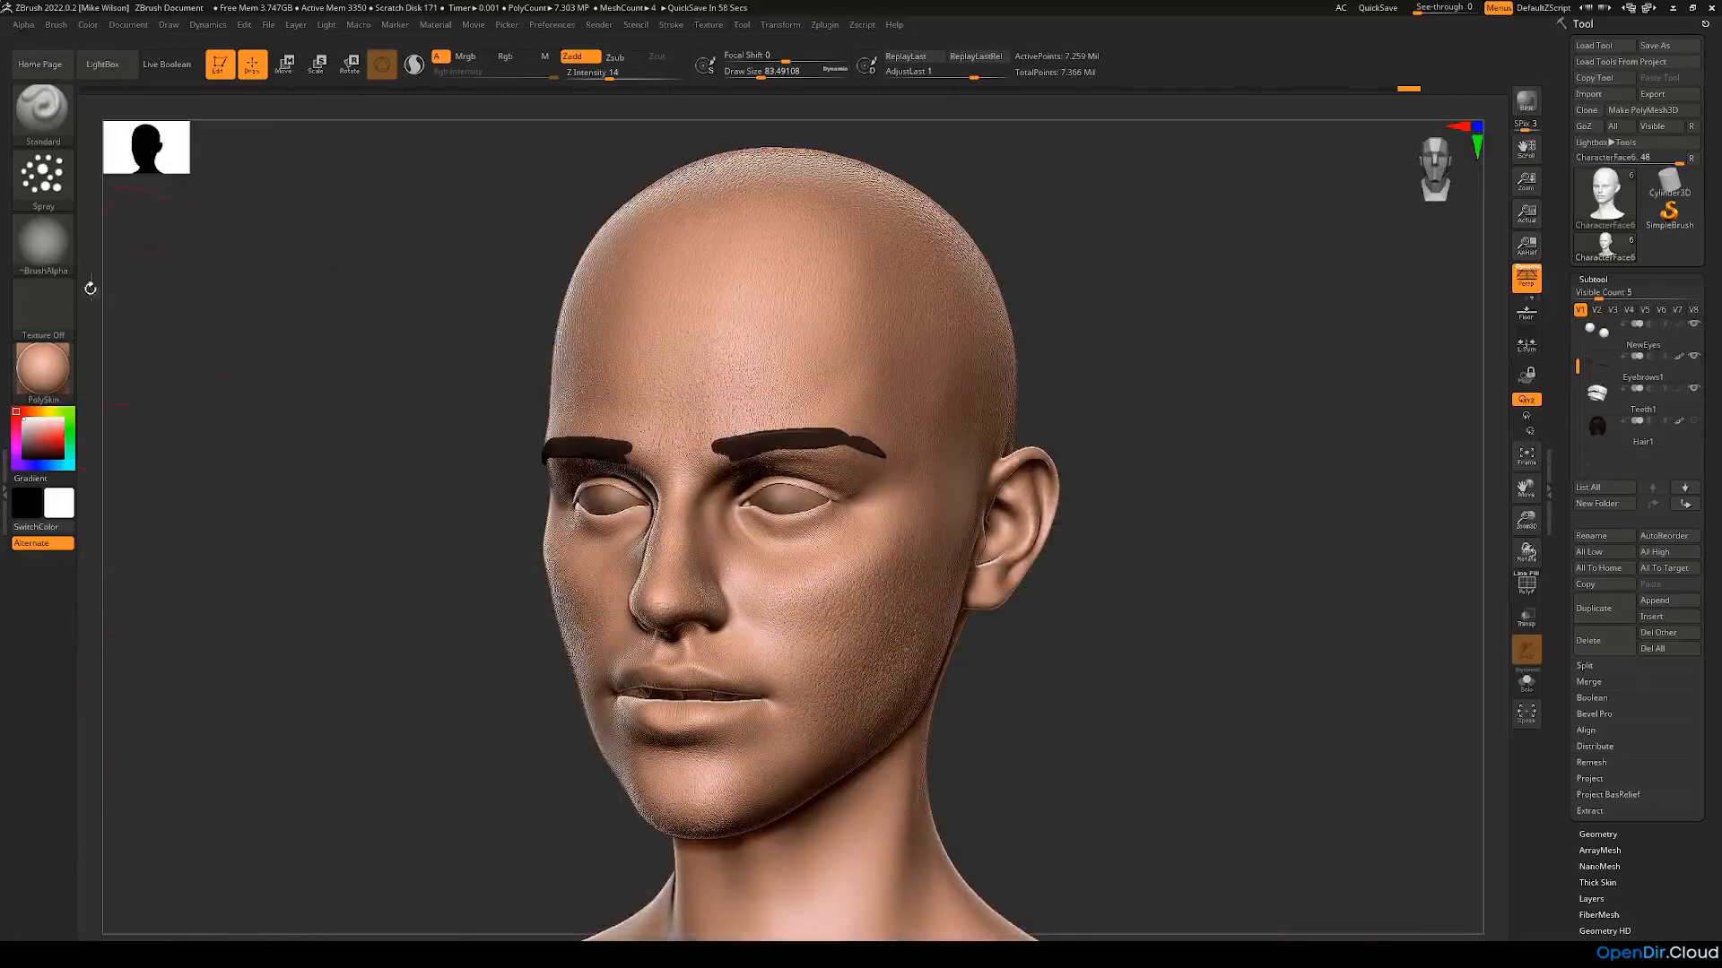
Step: Import the CheekGeneric_A image as the brush alpha and set its radial fade to 11
{"action": "left_click", "coordinate": [42, 242]}
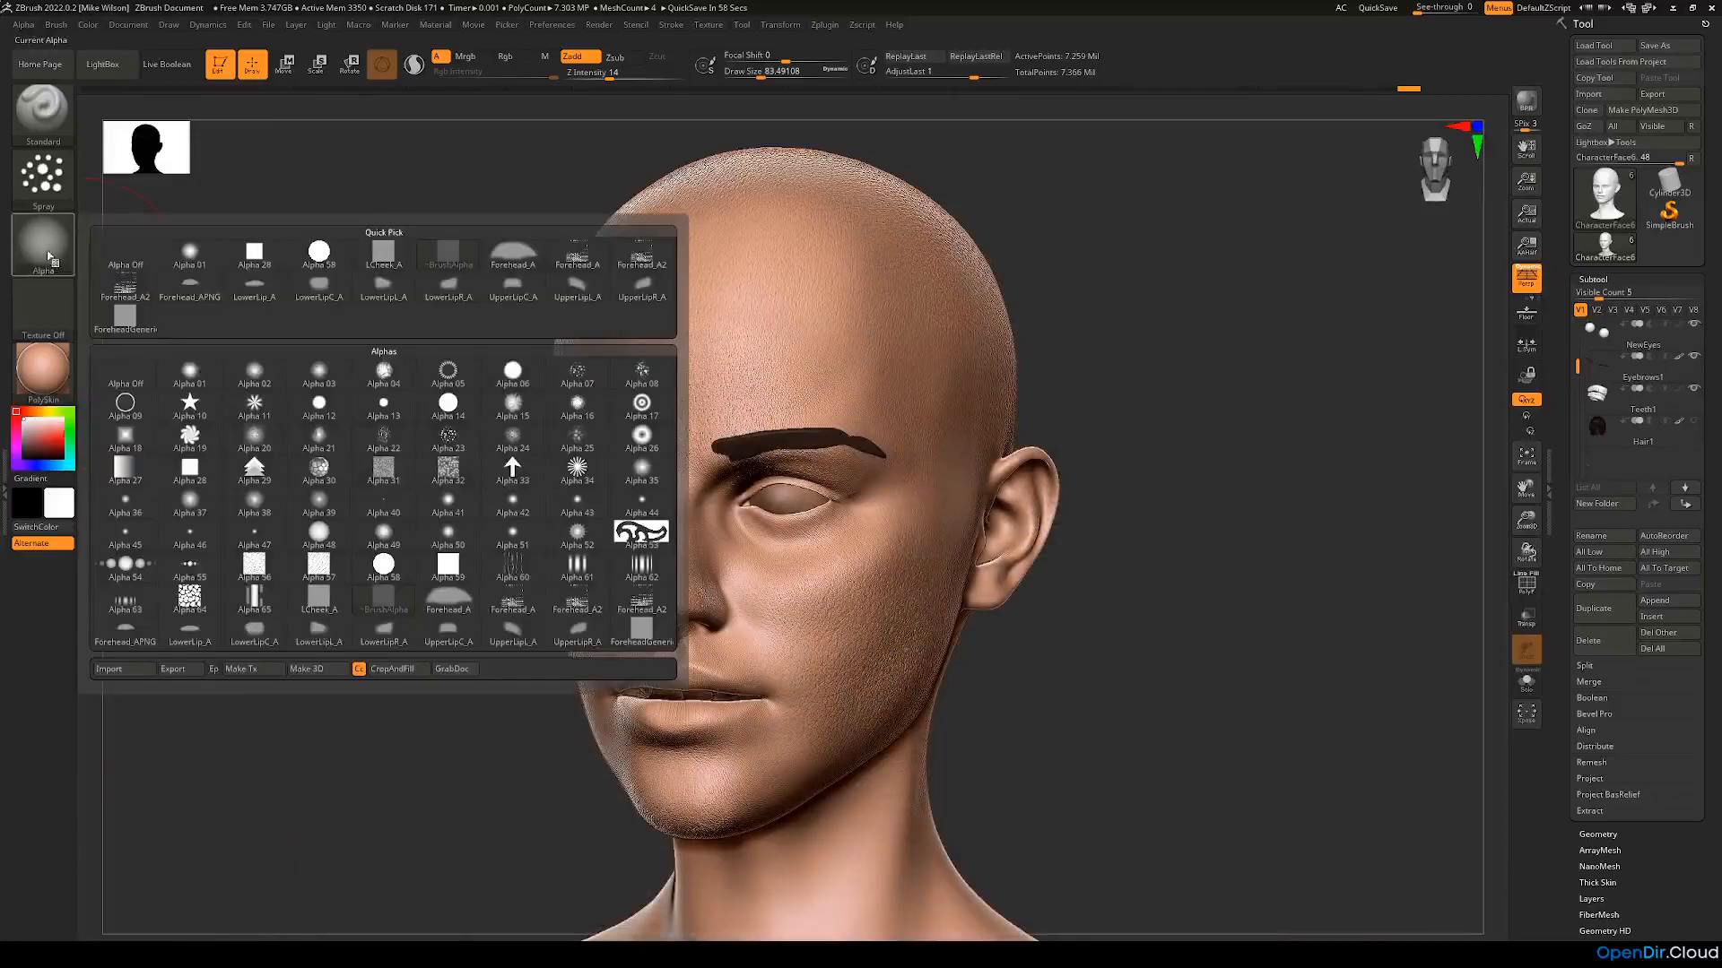
{"action": "left_click", "coordinate": [108, 669]}
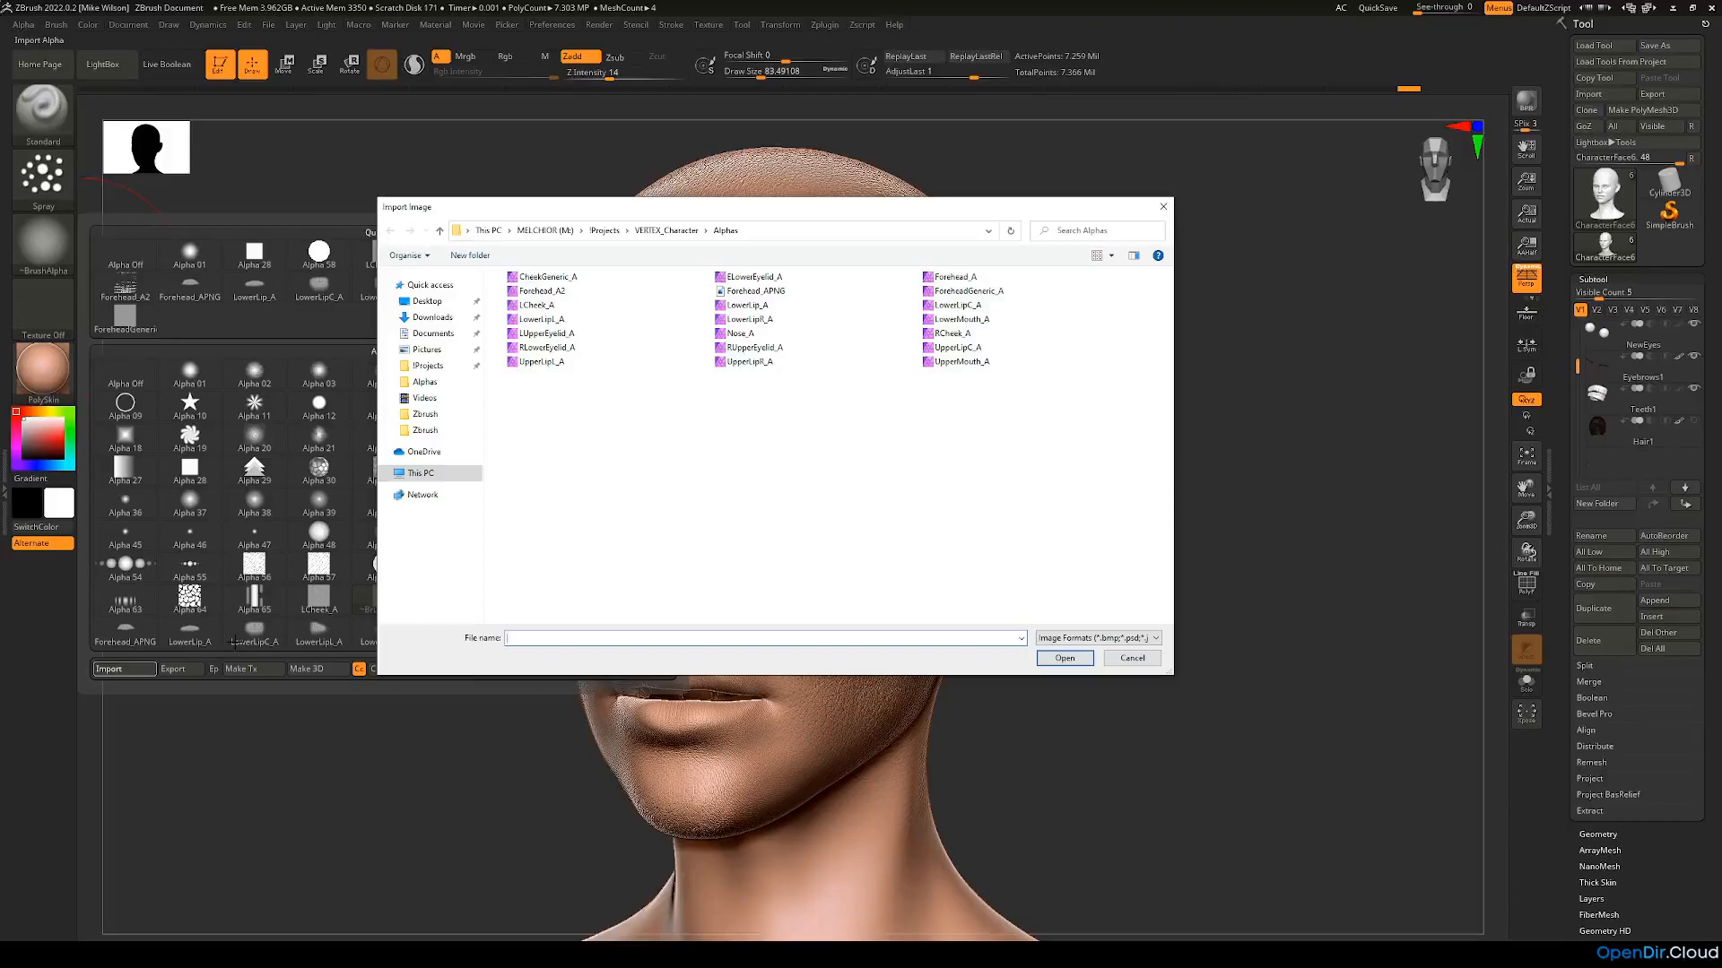
{"action": "double_click", "coordinate": [565, 278]}
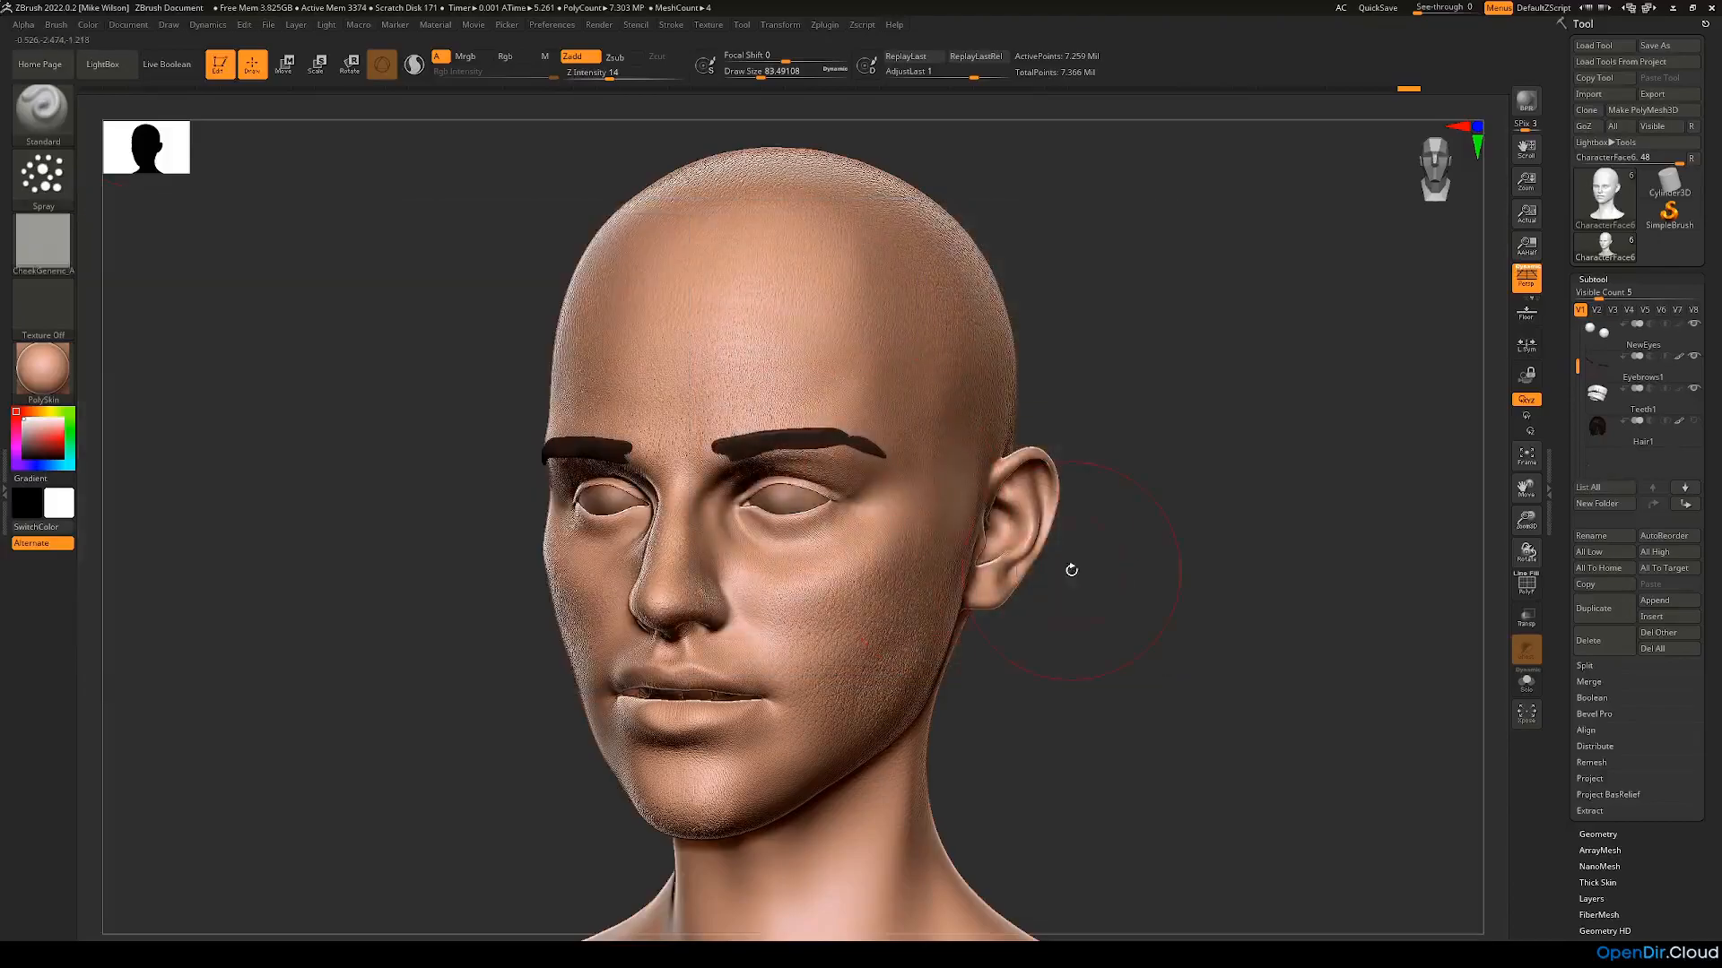
{"action": "left_click", "coordinate": [23, 24]}
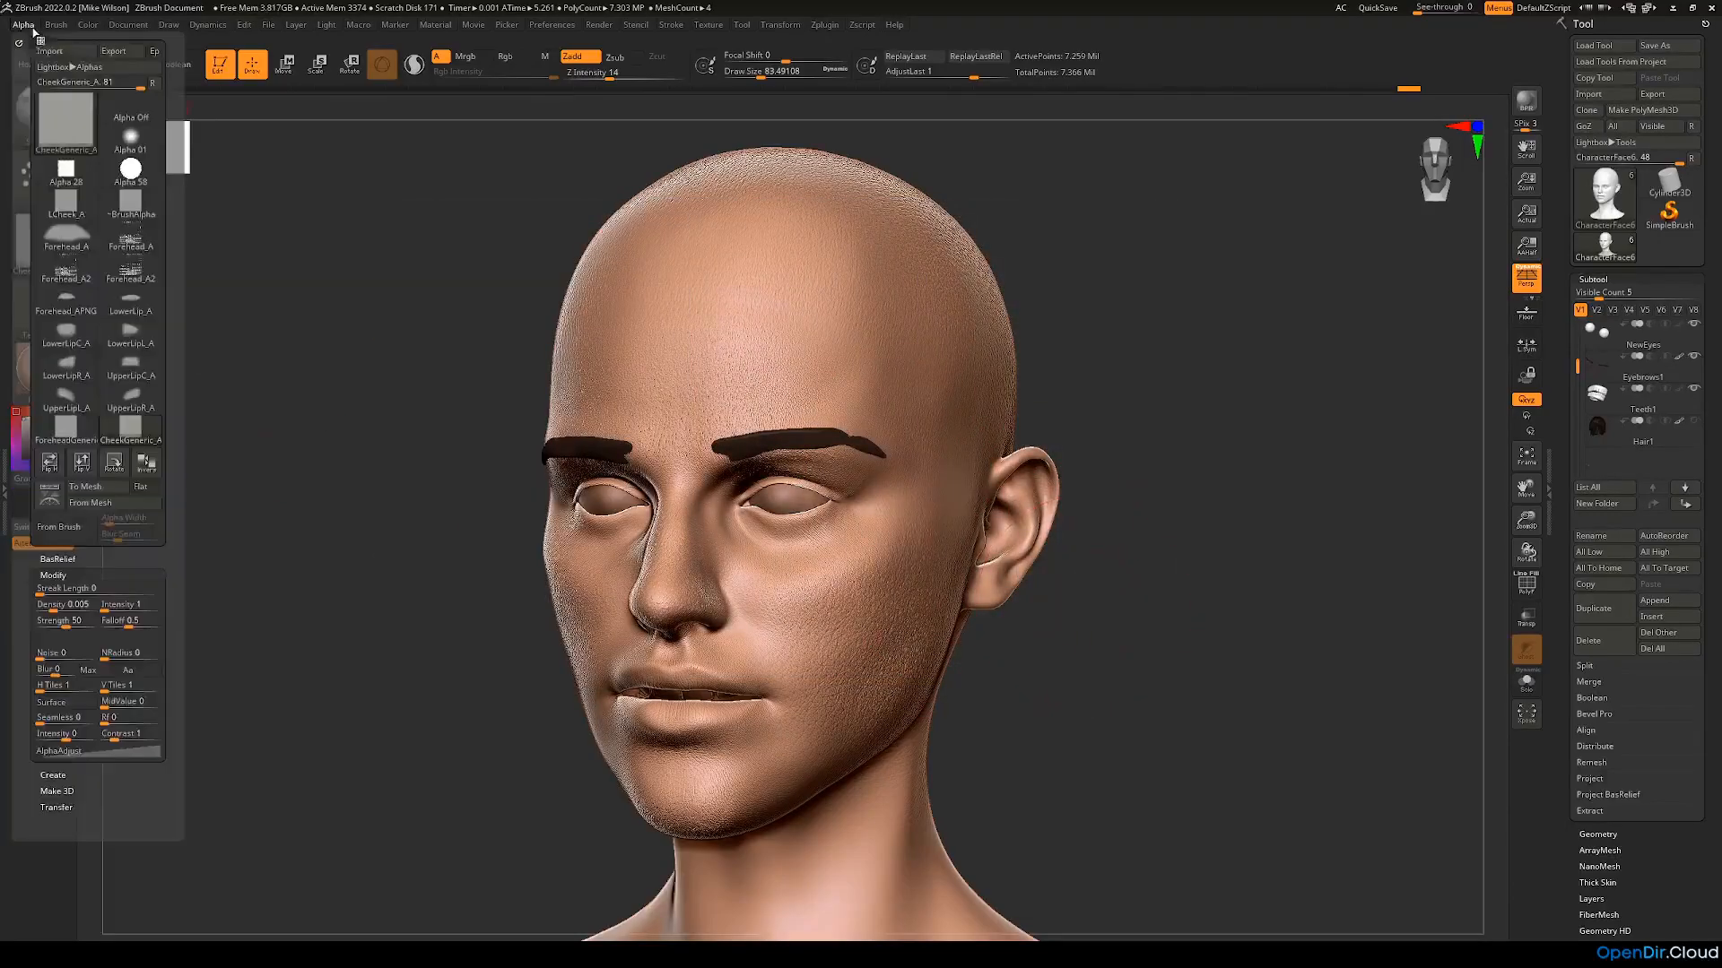
{"action": "left_click", "coordinate": [108, 720]}
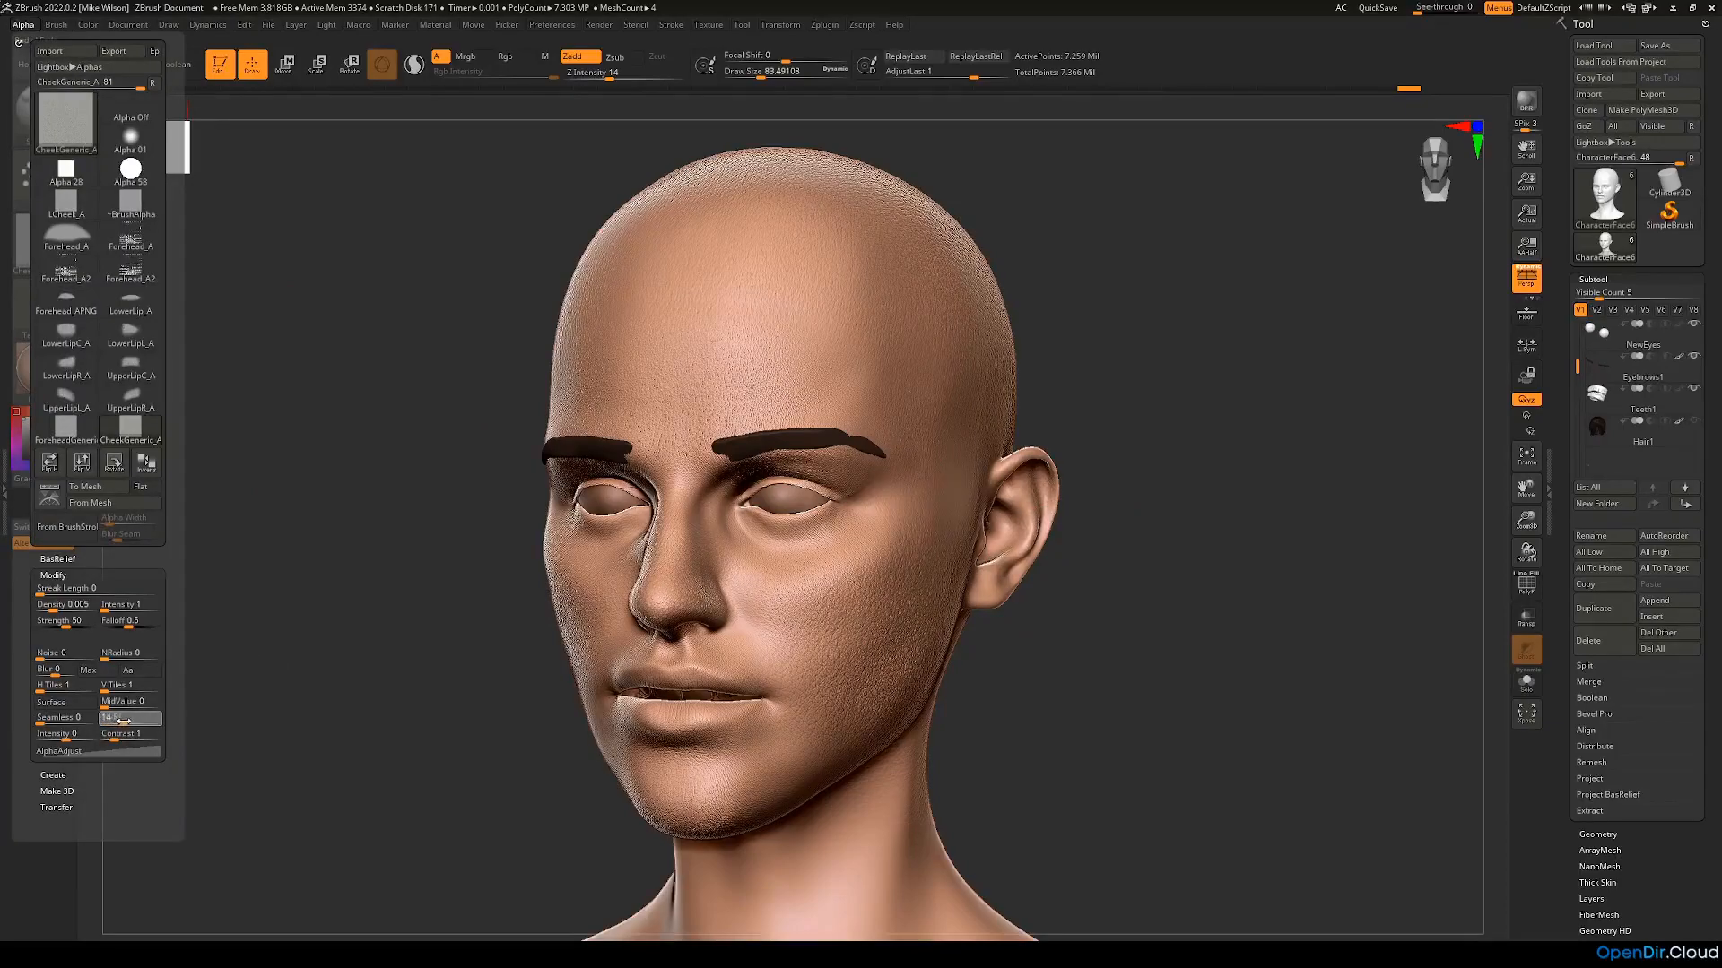
{"action": "type", "text": "11"}
{"action": "key", "text": "Return"}
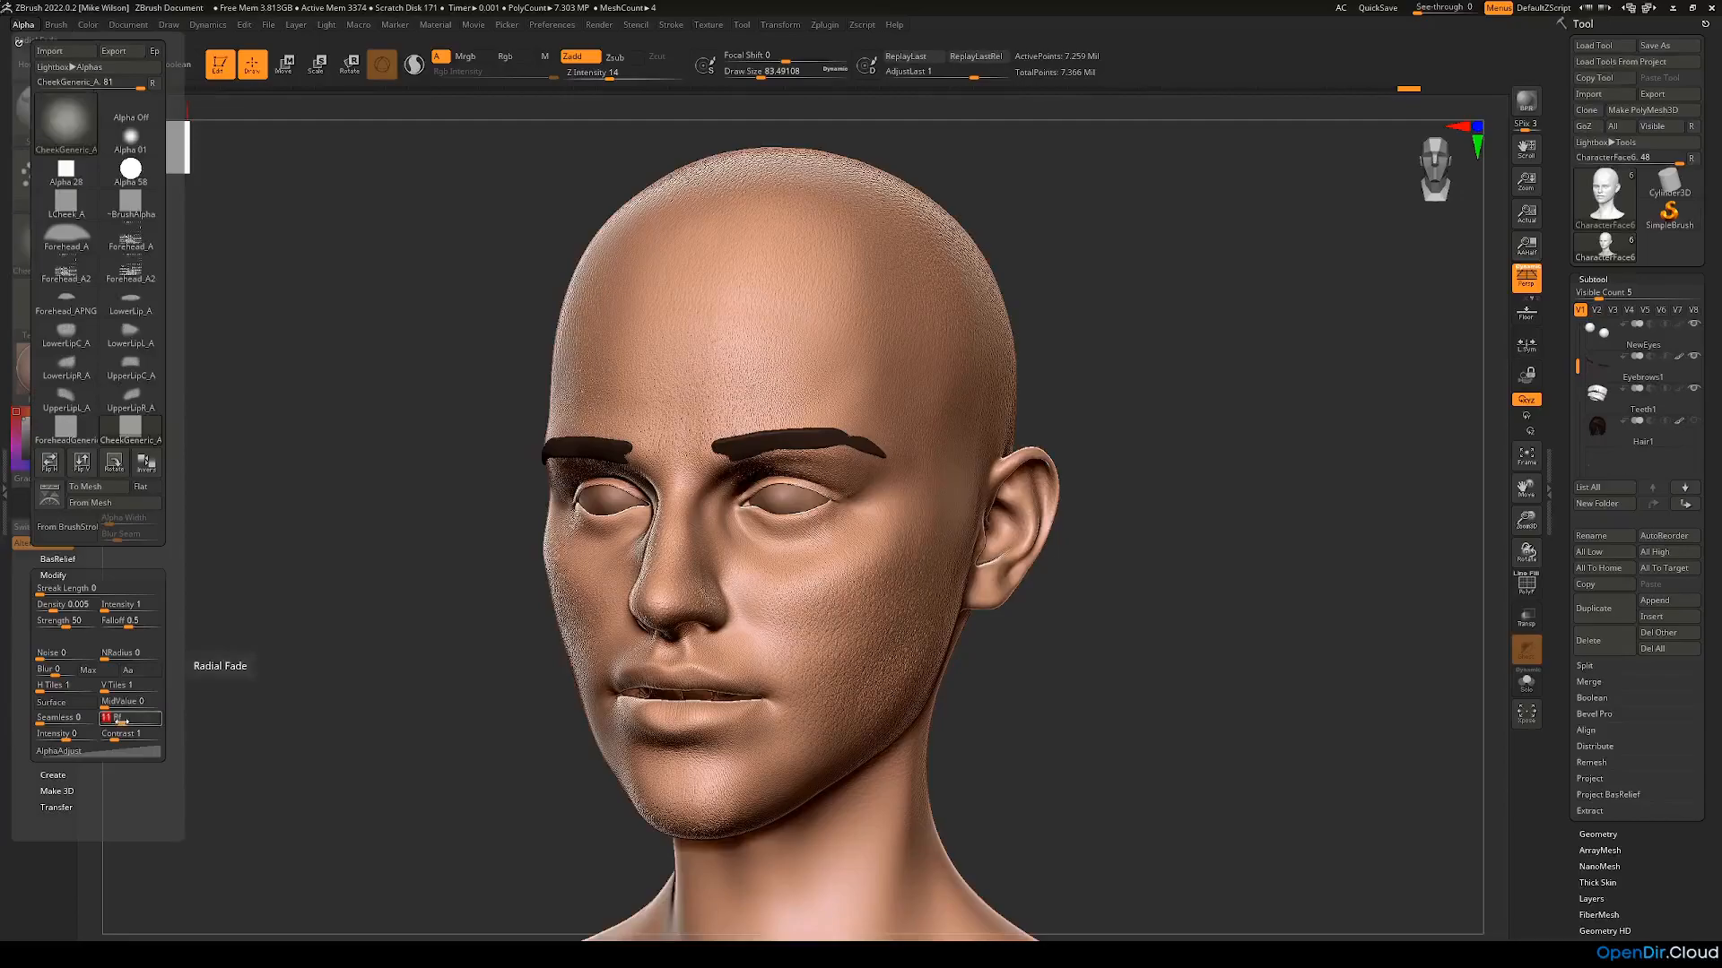
Step: Try to spray the cheek skin alpha over the left temple, cheek and side of the face
{"action": "left_click_drag", "start_coordinate": [376, 711], "coordinate": [328, 716]}
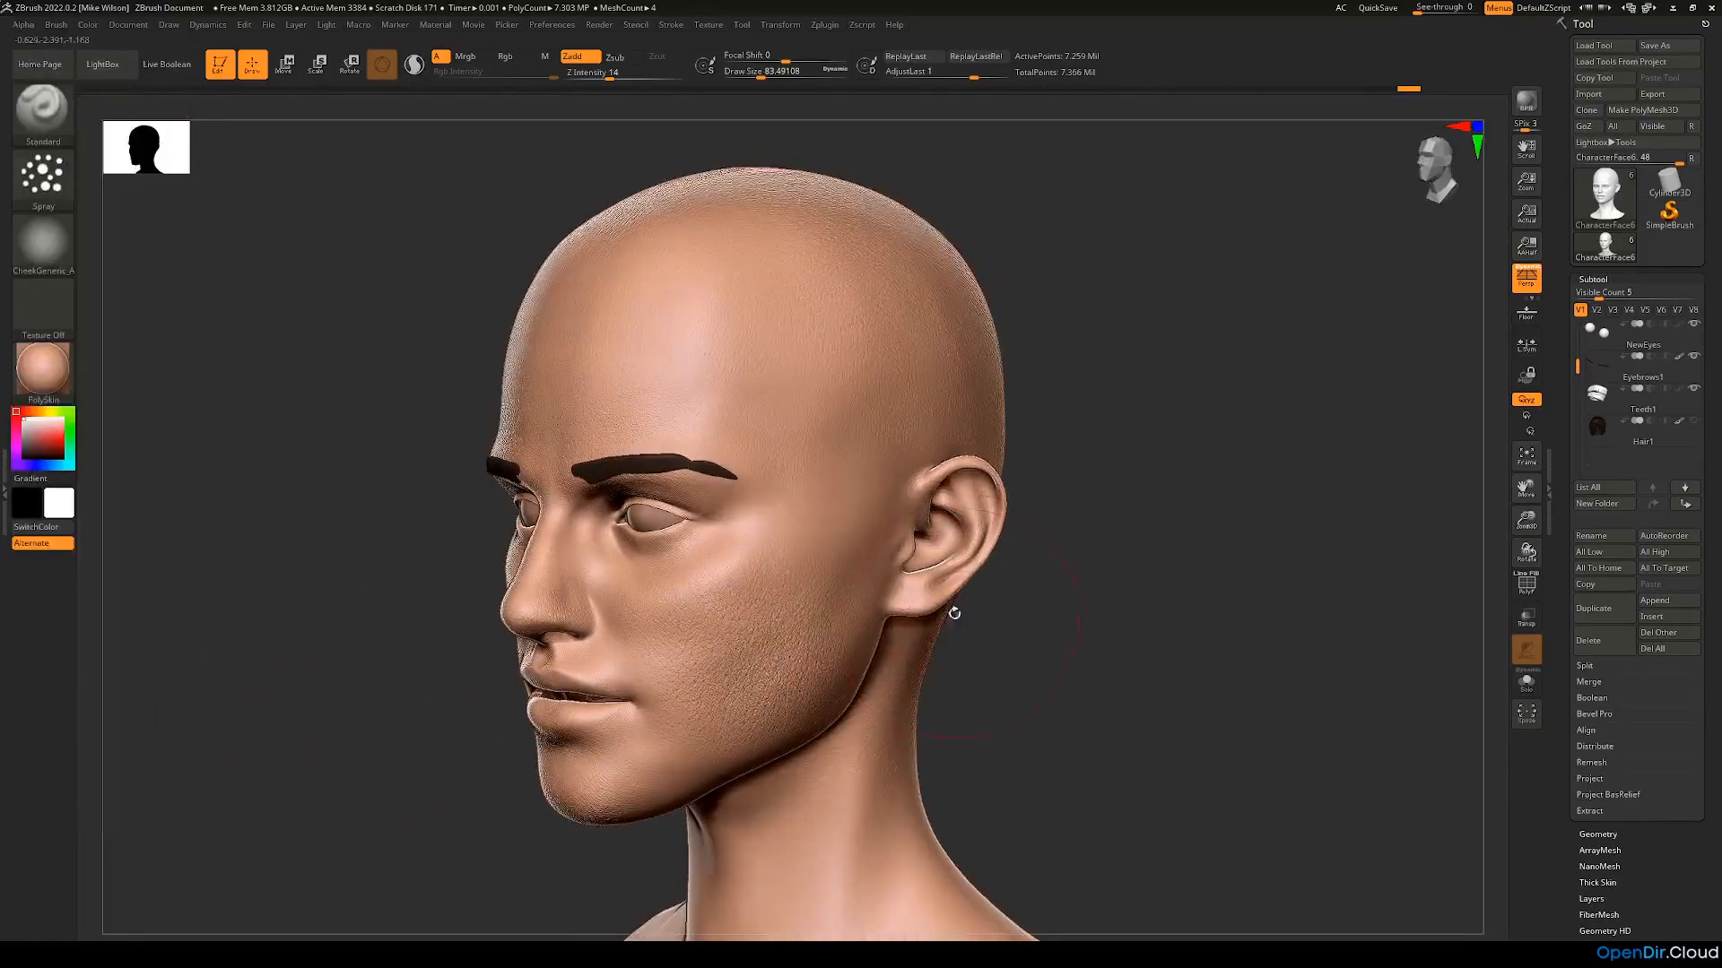
{"action": "mouse_move", "coordinate": [843, 445]}
{"action": "left_mouse_down"}
{"action": "mouse_move", "coordinate": [771, 654]}
{"action": "mouse_move", "coordinate": [762, 605]}
{"action": "mouse_move", "coordinate": [867, 592]}
{"action": "left_mouse_up"}
{"action": "mouse_move", "coordinate": [990, 600]}
{"action": "left_mouse_down"}
{"action": "mouse_move", "coordinate": [1056, 668]}
{"action": "mouse_move", "coordinate": [1089, 673]}
{"action": "left_mouse_up"}
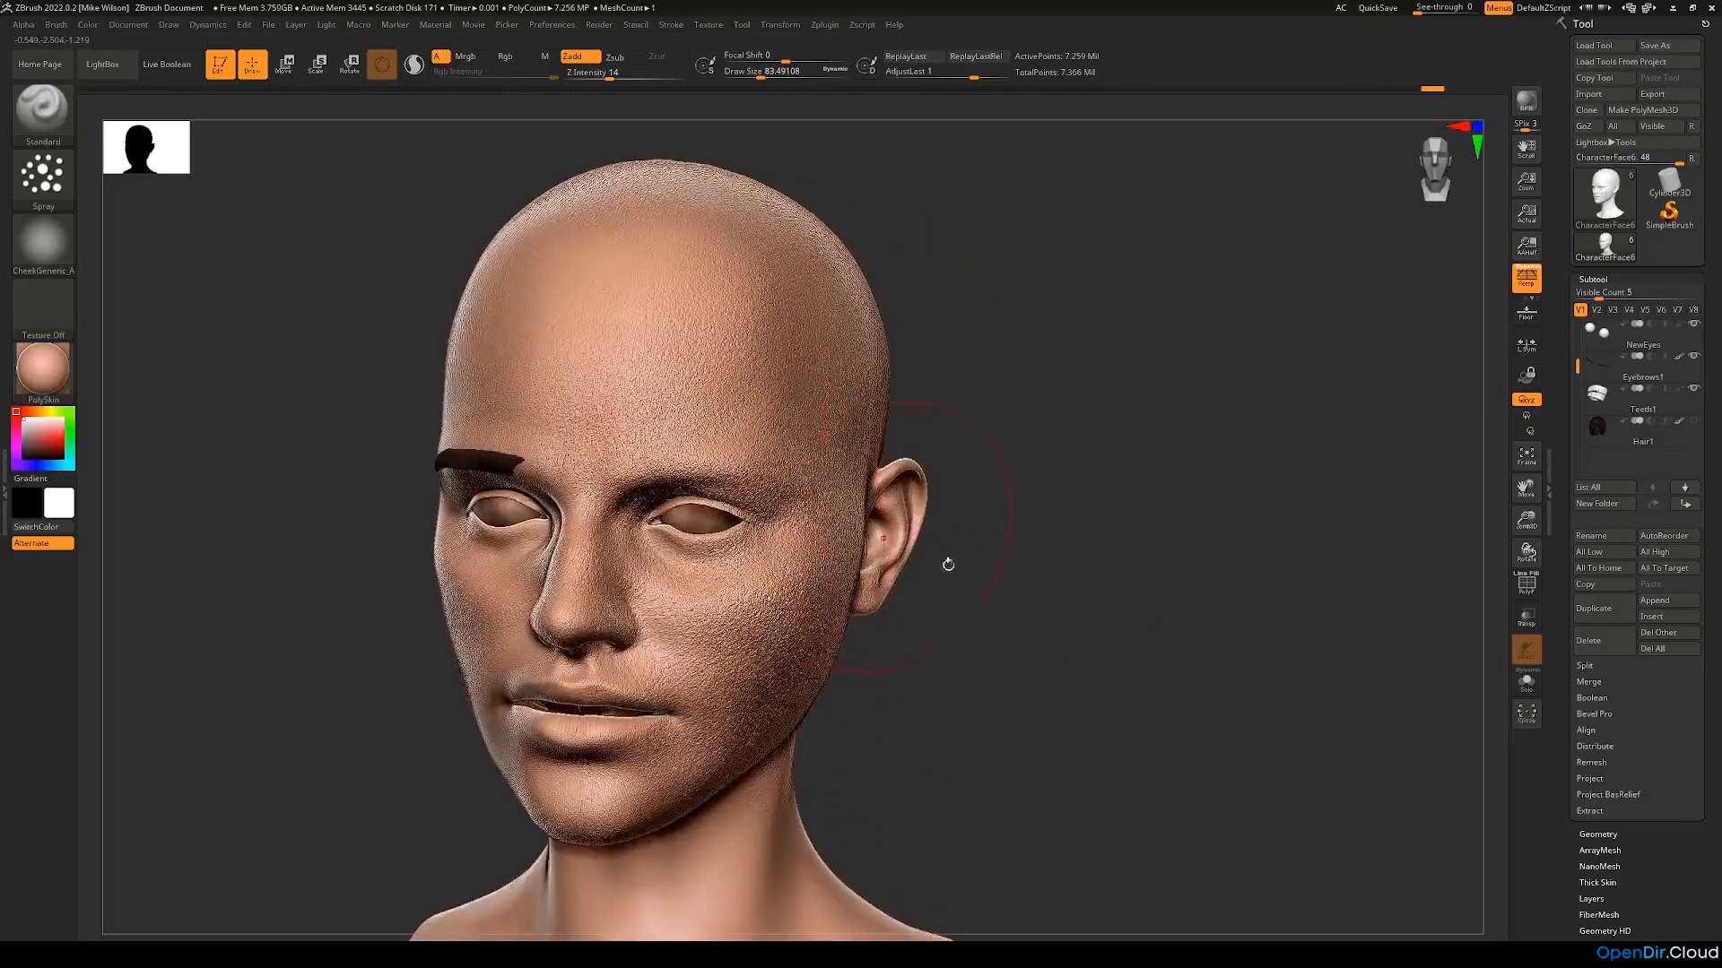
{"action": "left_click_drag", "start_coordinate": [930, 553], "coordinate": [972, 602]}
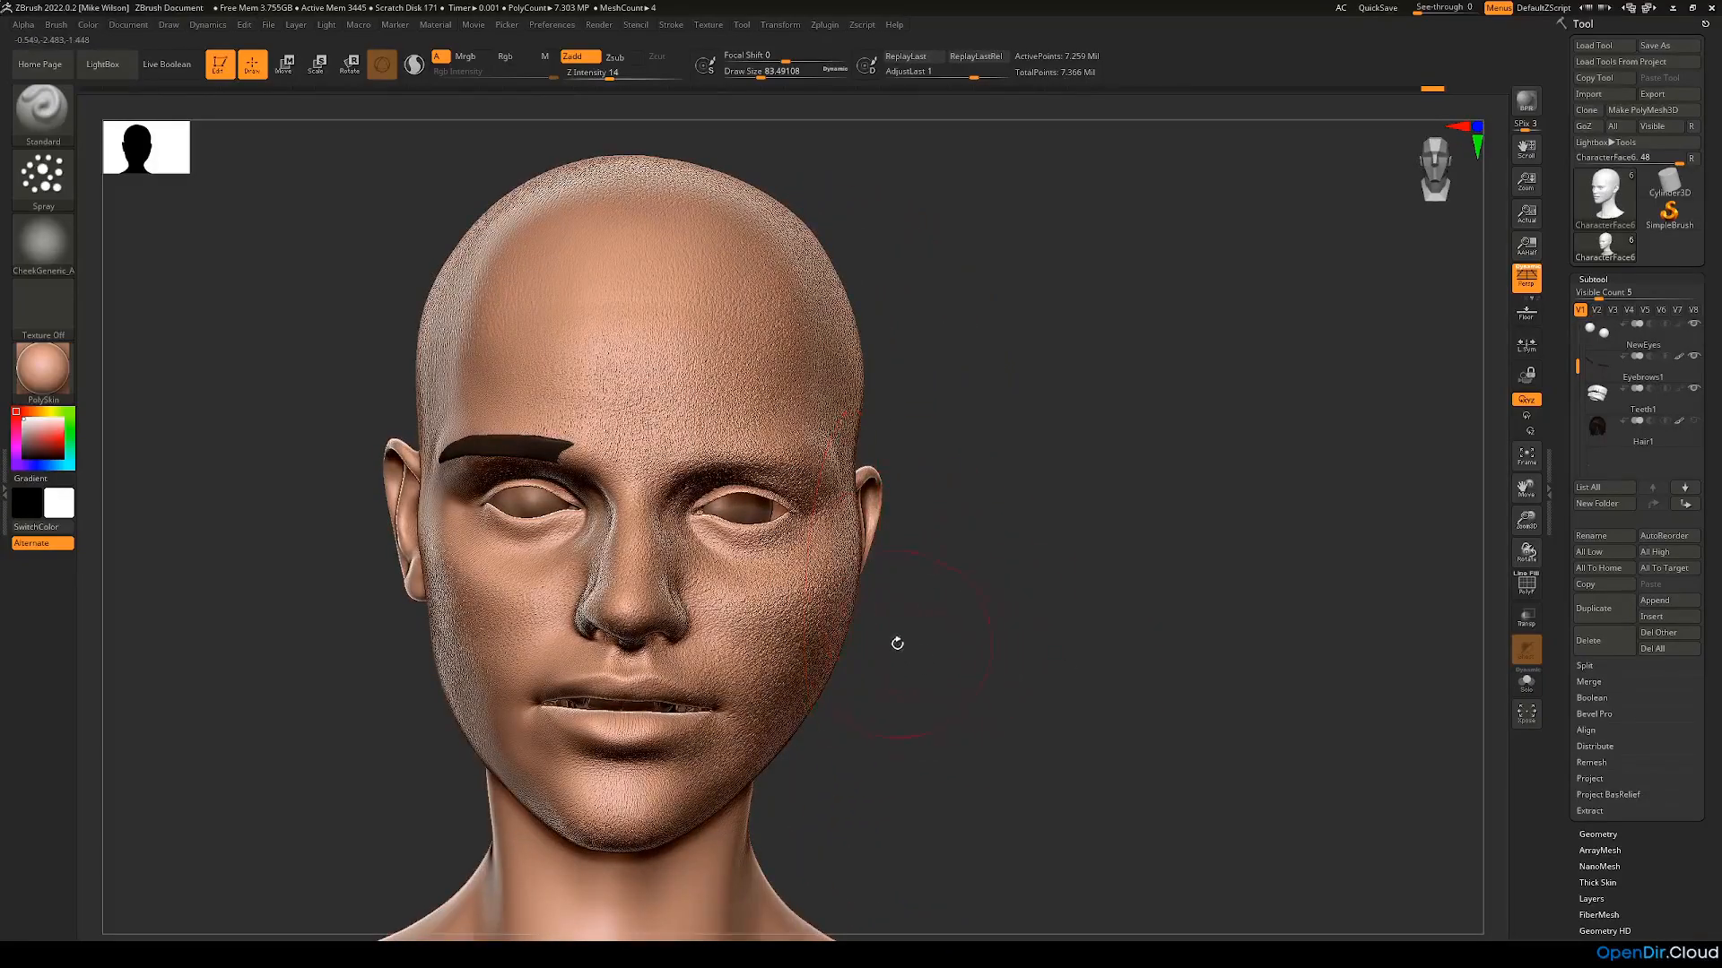
{"action": "left_click_drag", "start_coordinate": [942, 680], "coordinate": [434, 691]}
{"action": "key", "text": "ctrl"}
{"action": "key", "text": "ctrl+z"}
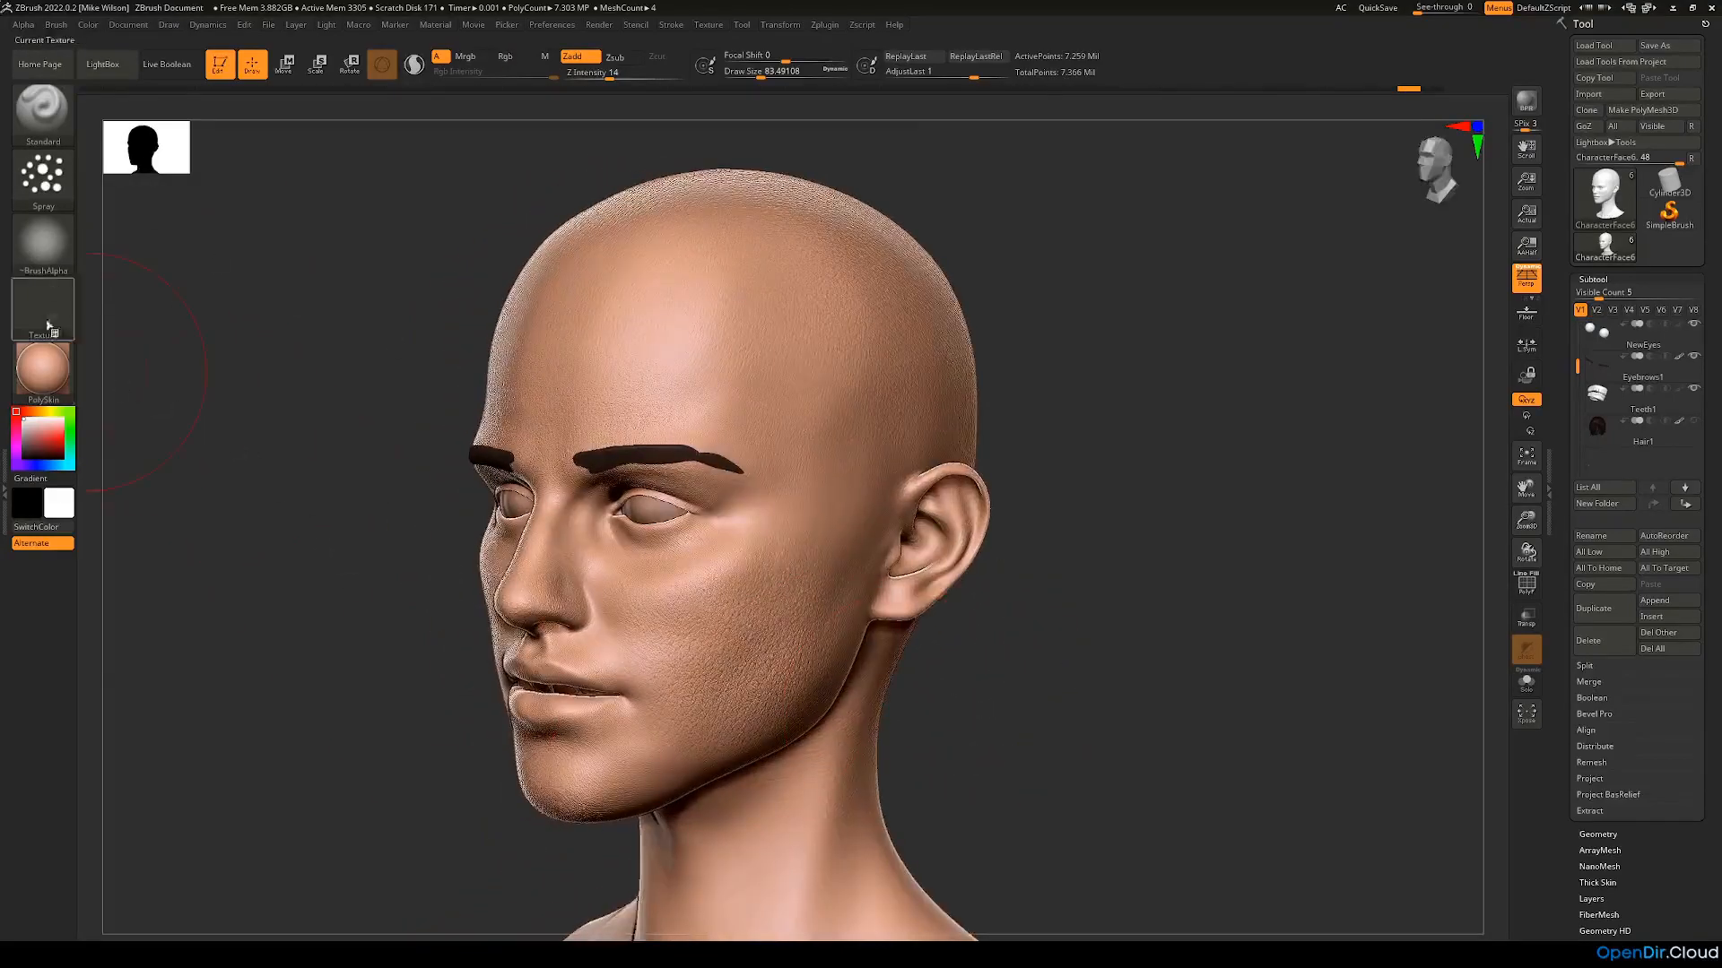
Step: Switch the brush stroke to DragRect and reduce the draw size to 56.467
{"action": "left_click", "coordinate": [59, 176]}
{"action": "left_click", "coordinate": [192, 184]}
{"action": "mouse_move", "coordinate": [288, 382]}
{"action": "left_mouse_down"}
{"action": "mouse_move", "coordinate": [276, 485]}
{"action": "mouse_move", "coordinate": [1203, 757]}
{"action": "mouse_move", "coordinate": [1222, 723]}
{"action": "mouse_move", "coordinate": [1237, 745]}
{"action": "left_mouse_up"}
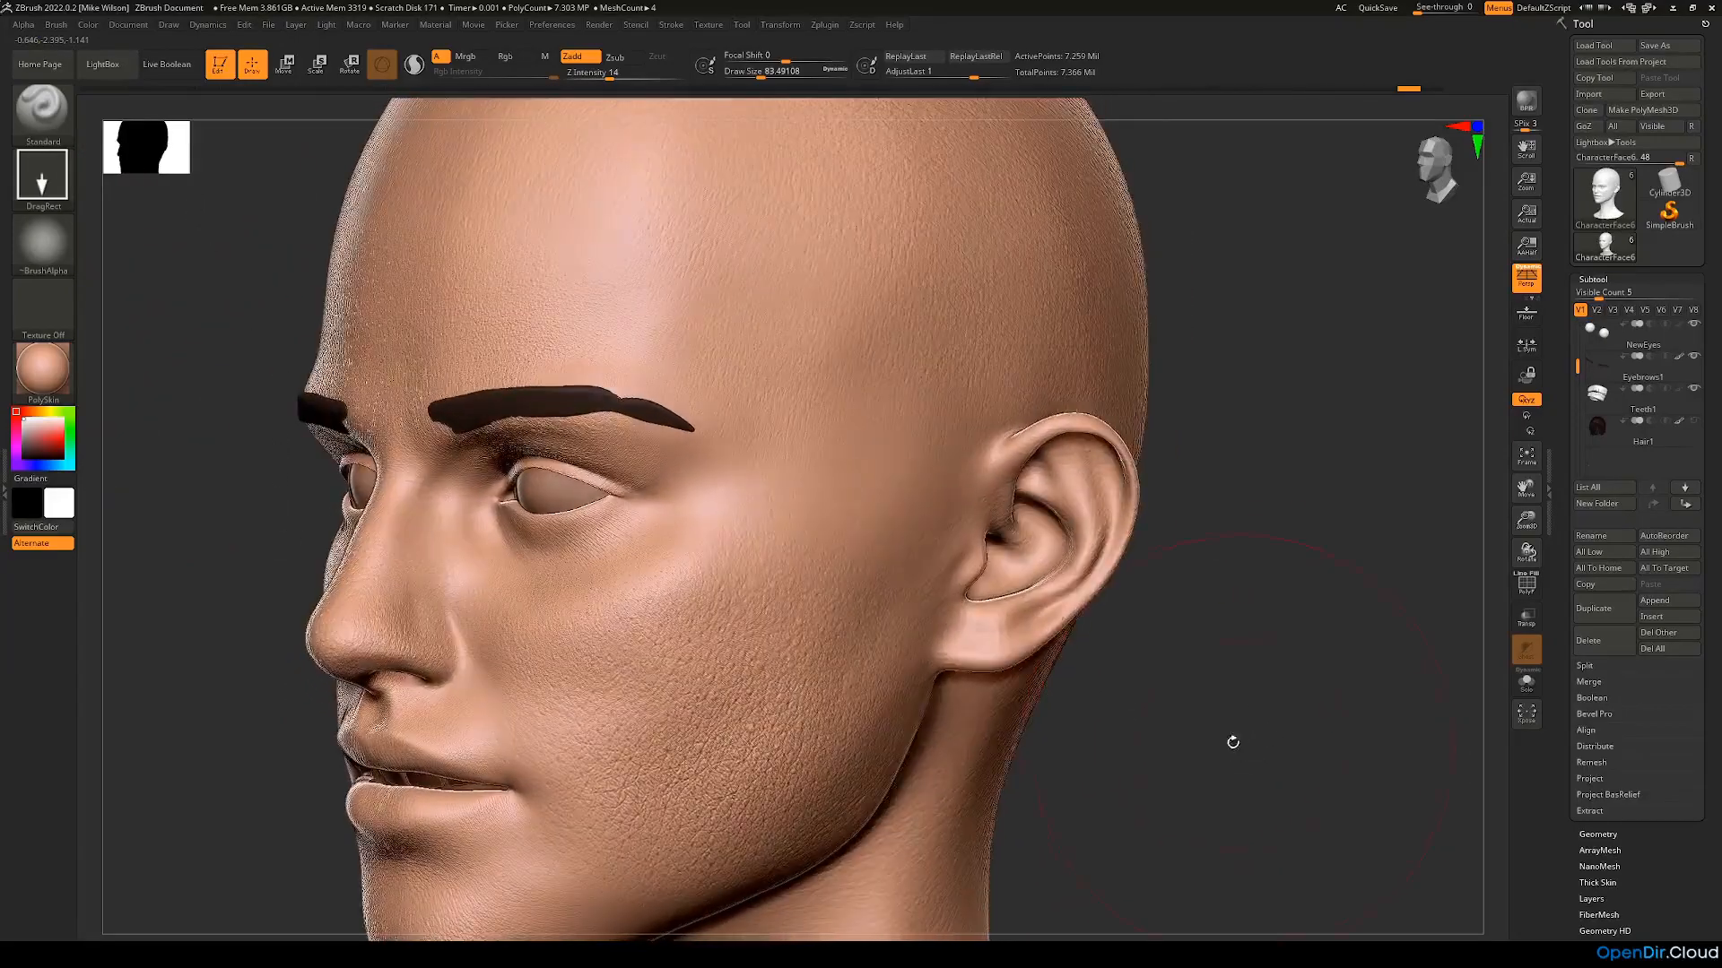
{"action": "key", "text": "space"}
{"action": "left_click_drag", "start_coordinate": [744, 424], "coordinate": [736, 423]}
{"action": "left_click_drag", "start_coordinate": [1053, 684], "coordinate": [950, 681]}
{"action": "left_click_drag", "start_coordinate": [1237, 695], "coordinate": [1354, 701]}
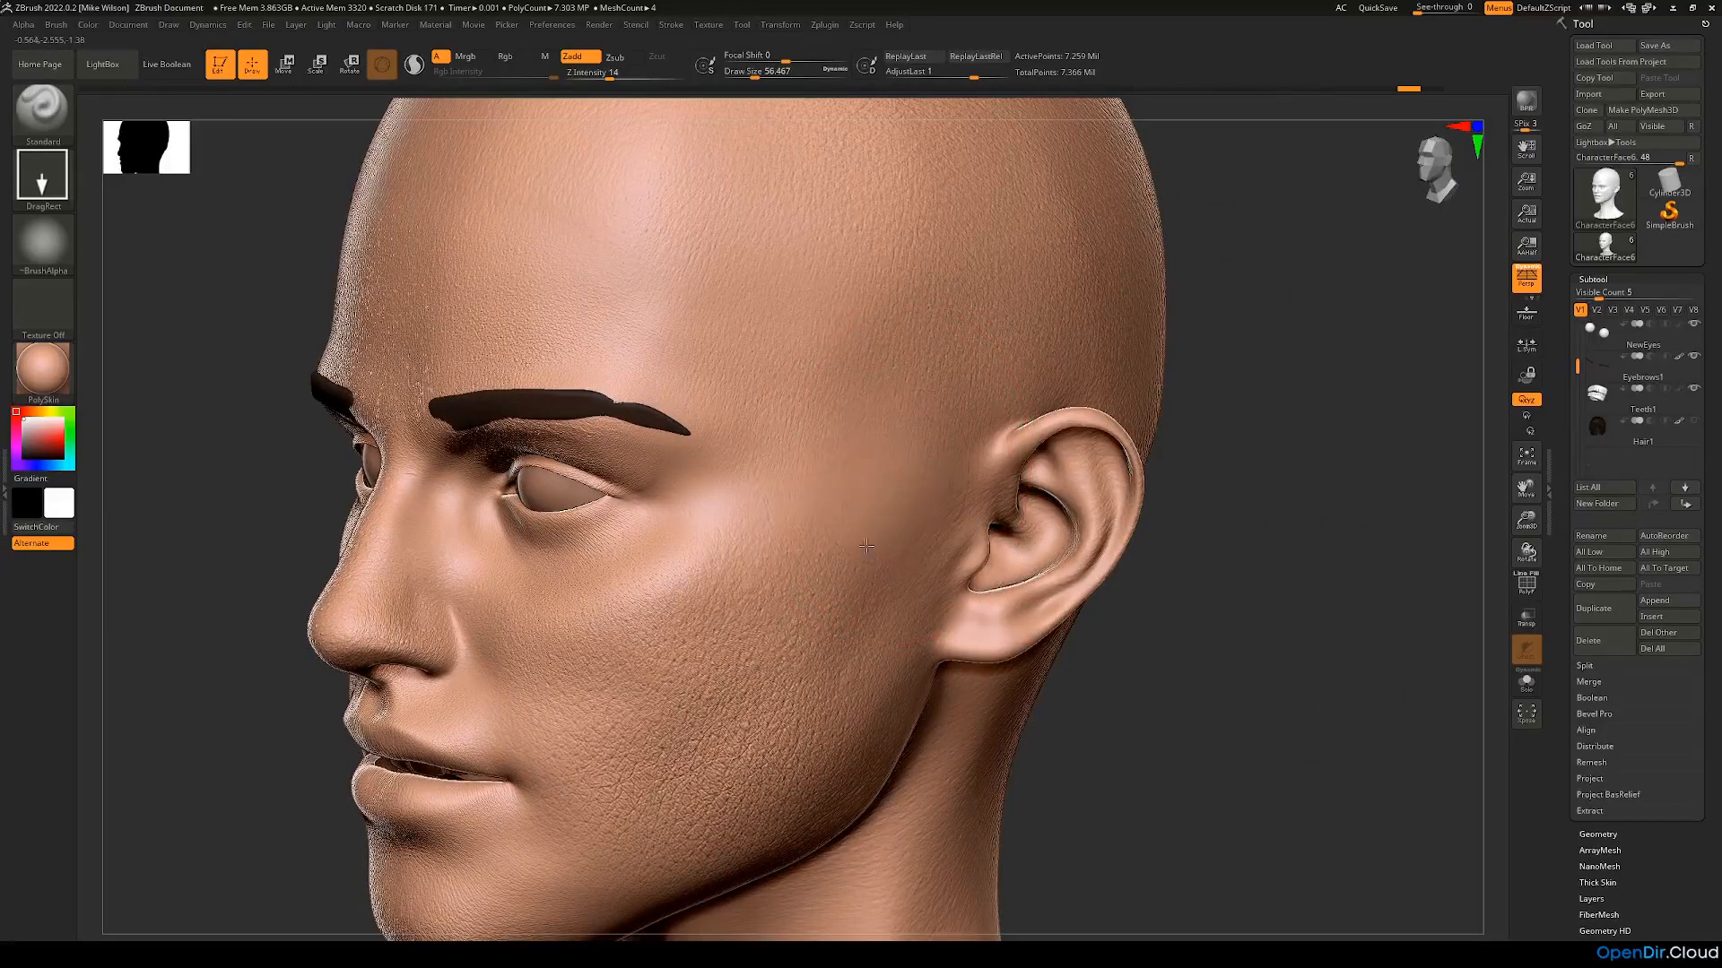
Step: Stamp the cheek skin alpha over the smooth areas of the left temple, cheek and jaw
{"action": "key", "text": "ctrl+shift+z"}
{"action": "left_click_drag", "start_coordinate": [1178, 749], "coordinate": [1242, 749]}
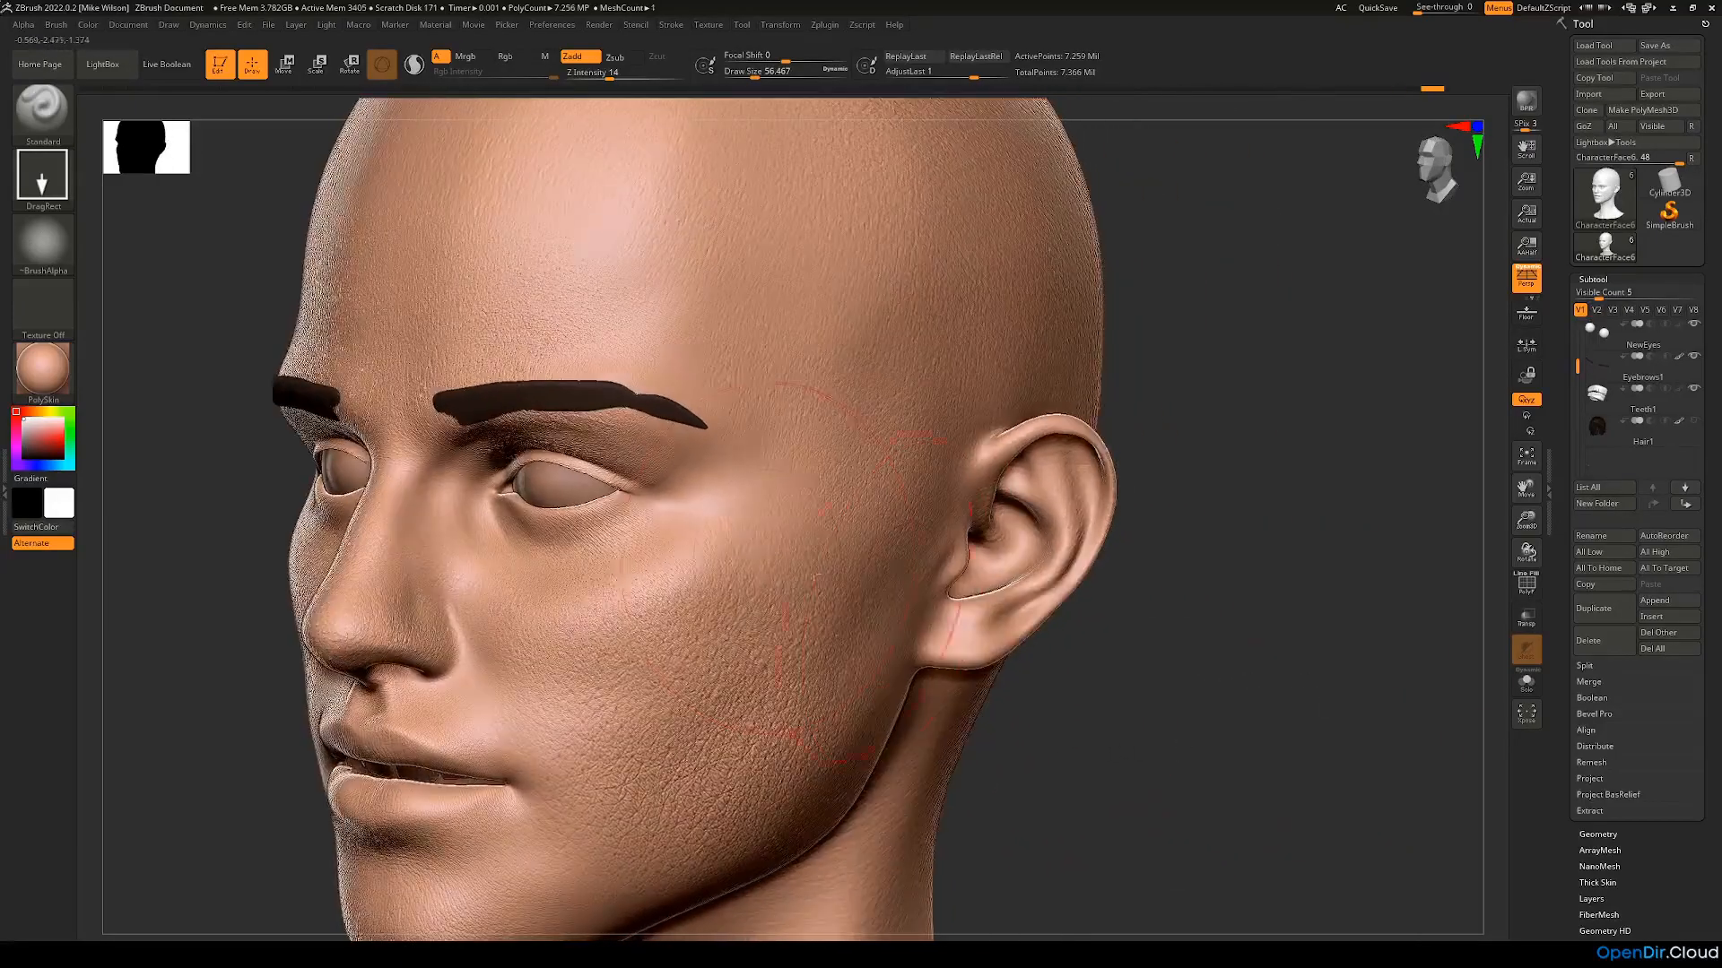
{"action": "key", "text": "ctrl+shift+z"}
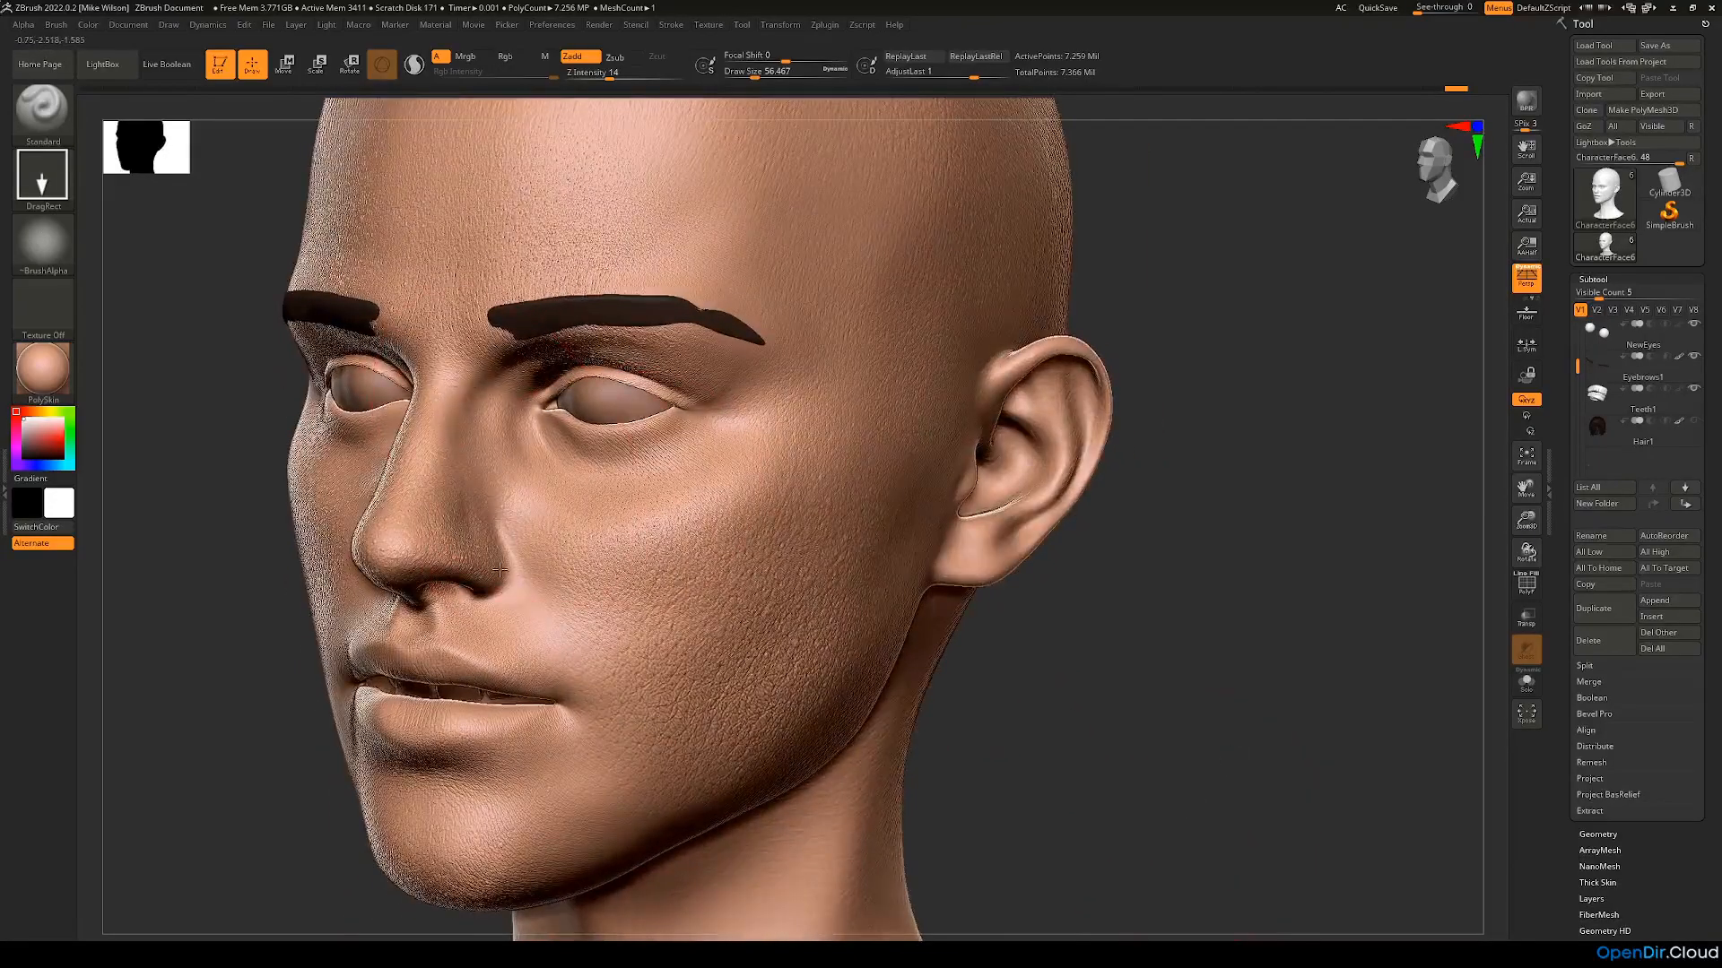
{"action": "left_click_drag", "start_coordinate": [171, 670], "coordinate": [211, 671]}
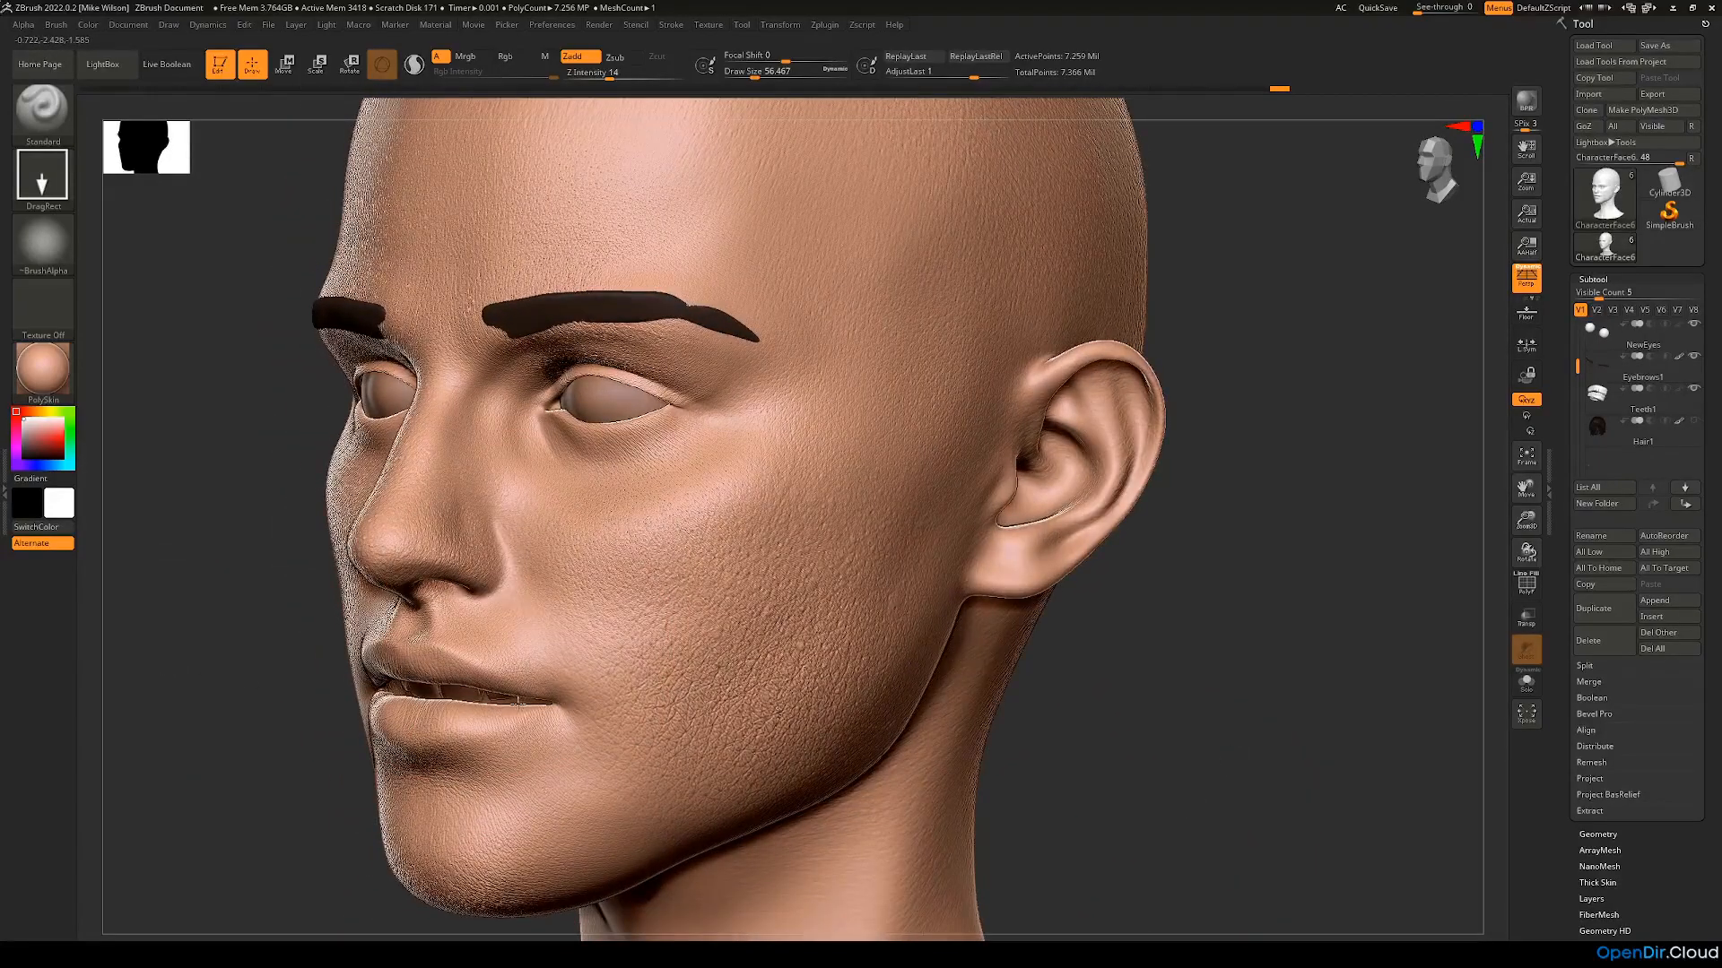
{"action": "left_click_drag", "start_coordinate": [1177, 782], "coordinate": [1112, 655]}
{"action": "key", "text": "ctrl+shift+z"}
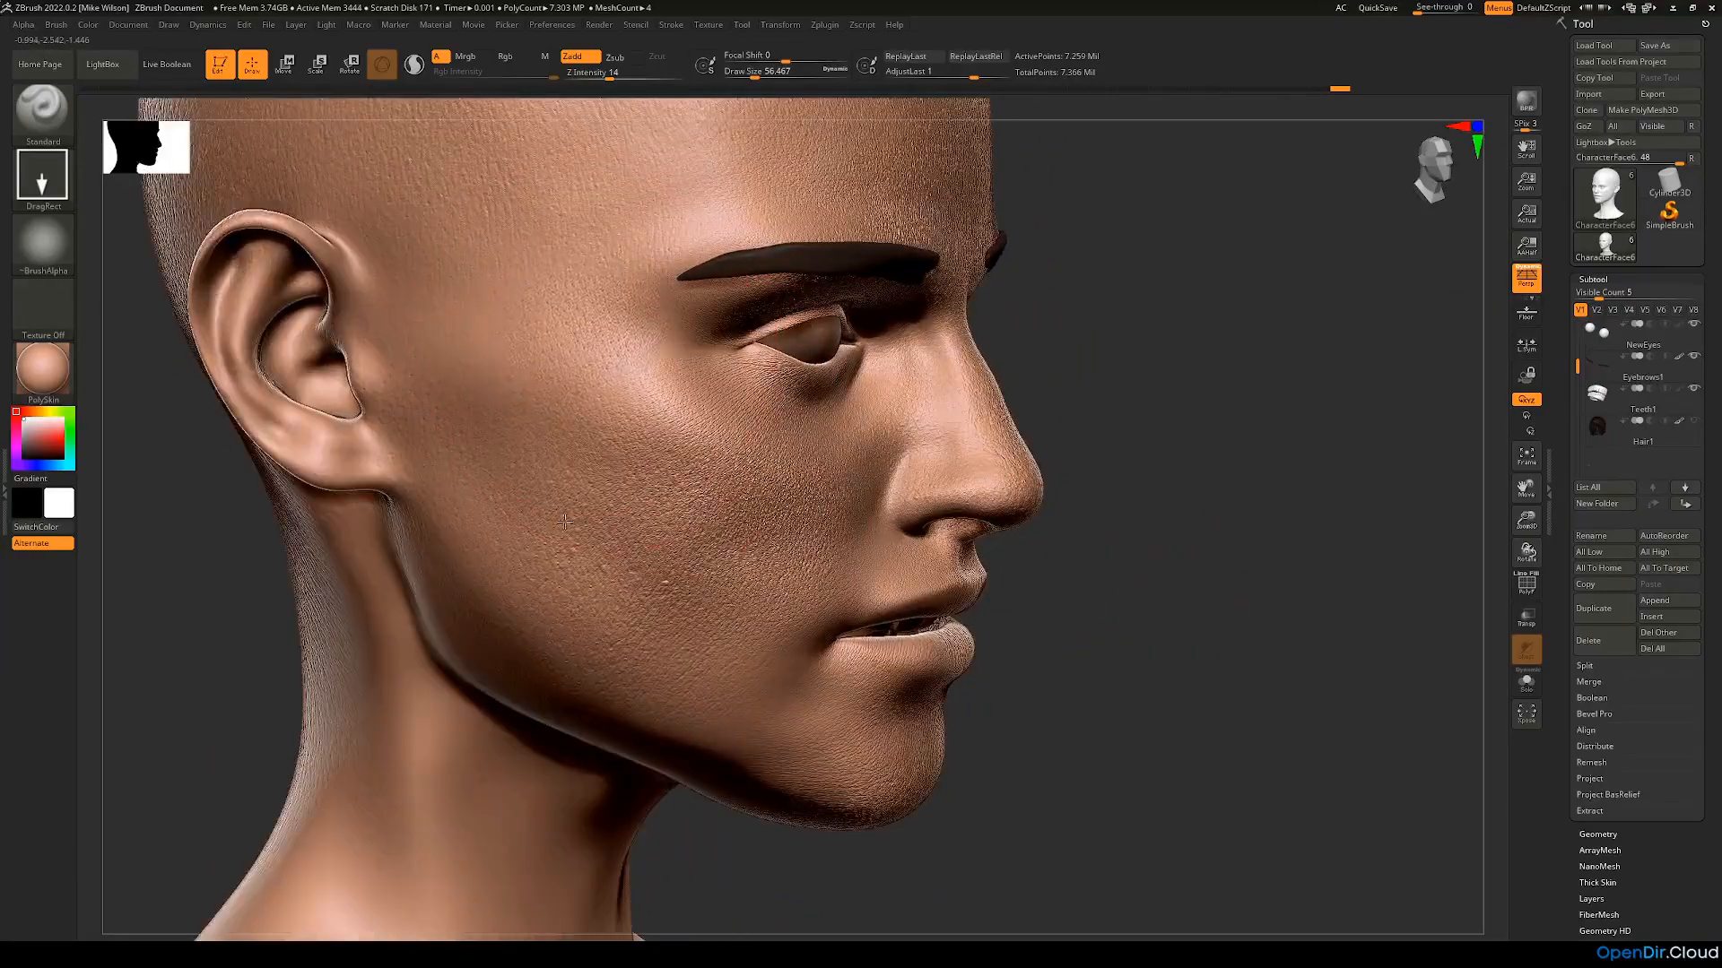
Step: Stamp the skin alpha over the right cheek, the area in front of the ear and the right jawline
{"action": "key", "text": "ctrl+shift+z"}
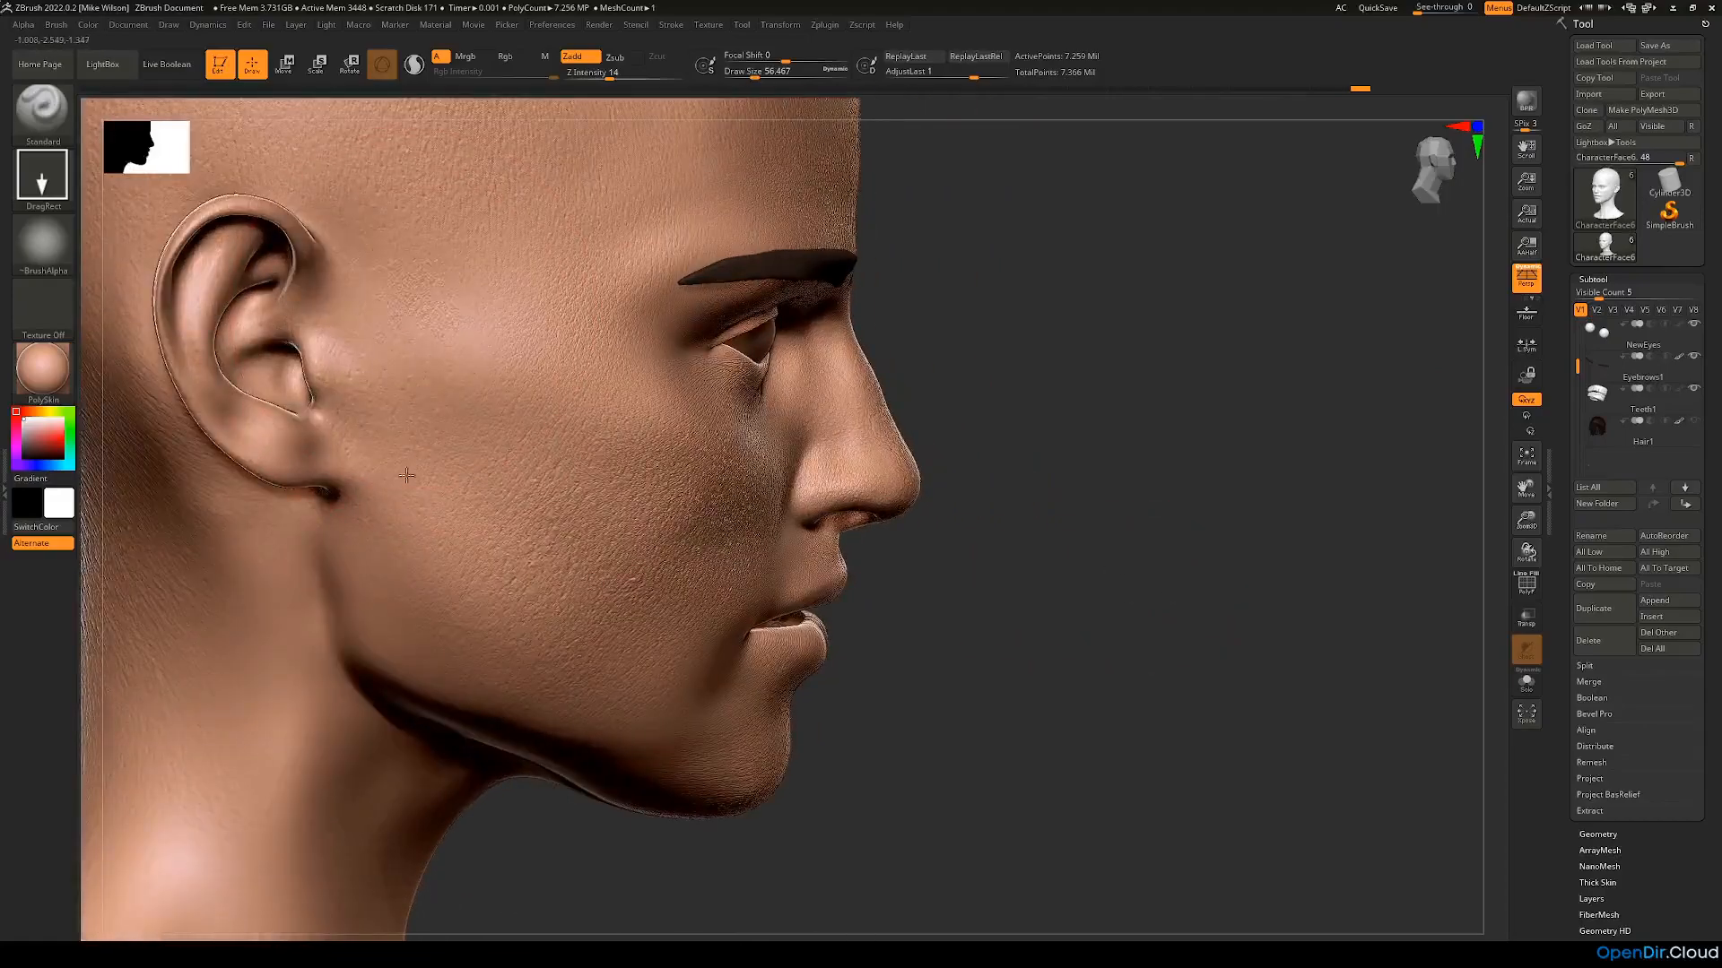
{"action": "key", "text": "ctrl+shift+z"}
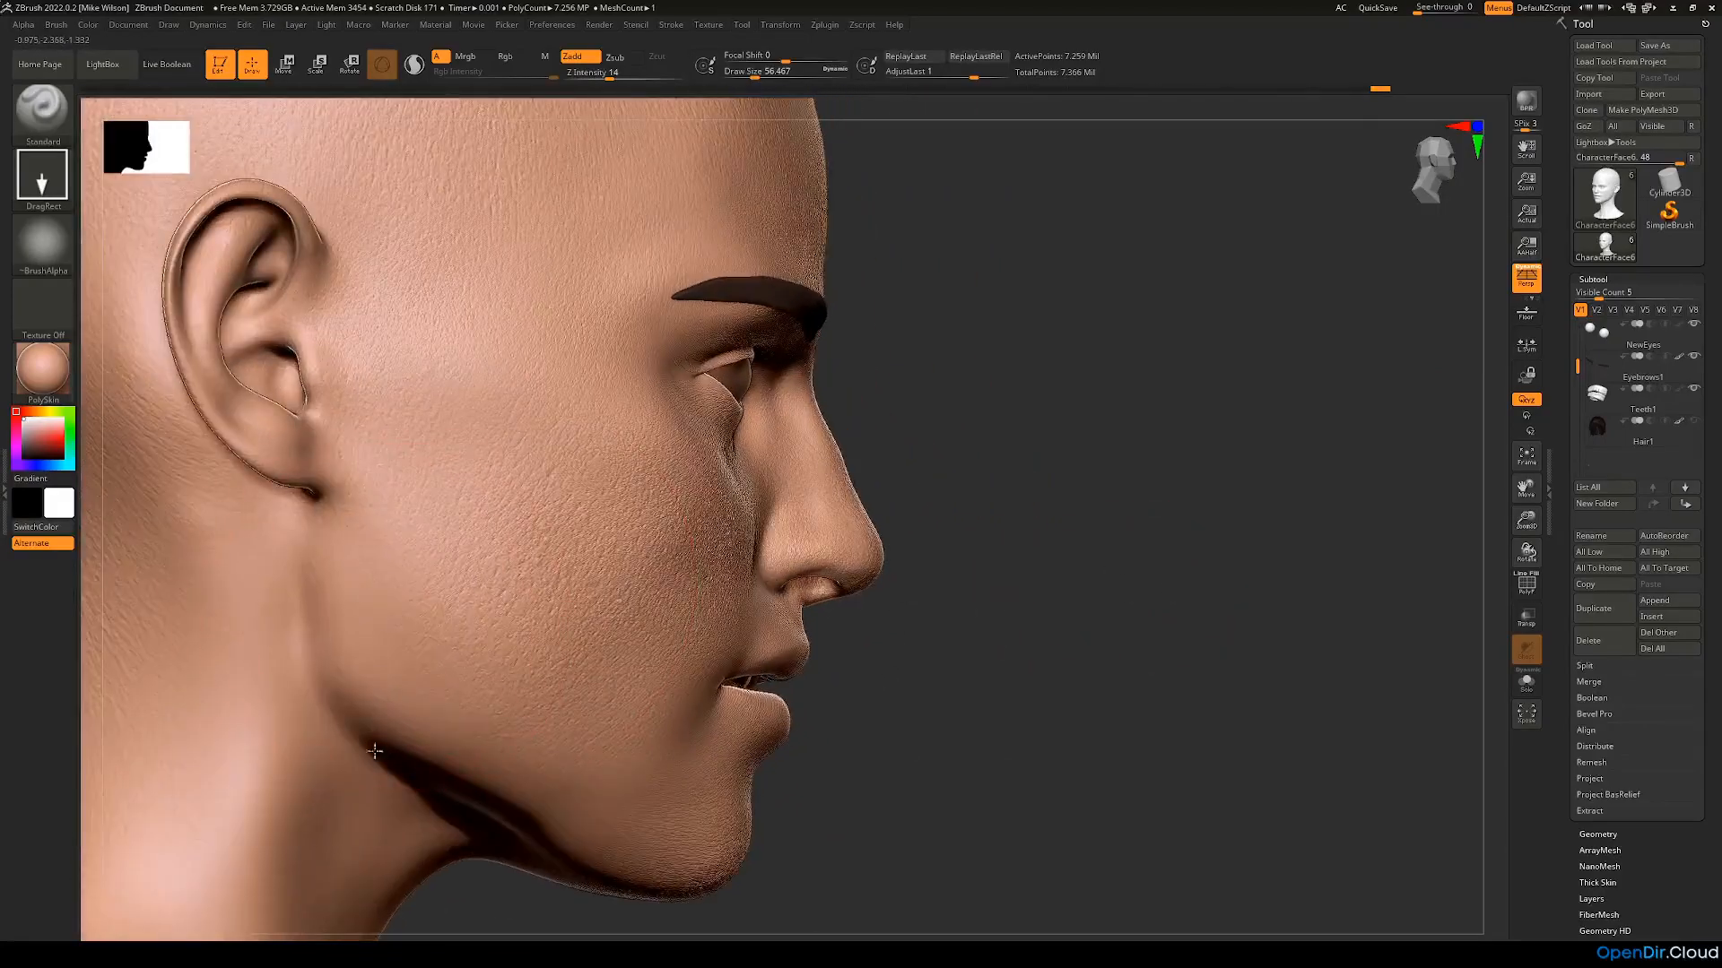
{"action": "key", "text": "ctrl+shift+z"}
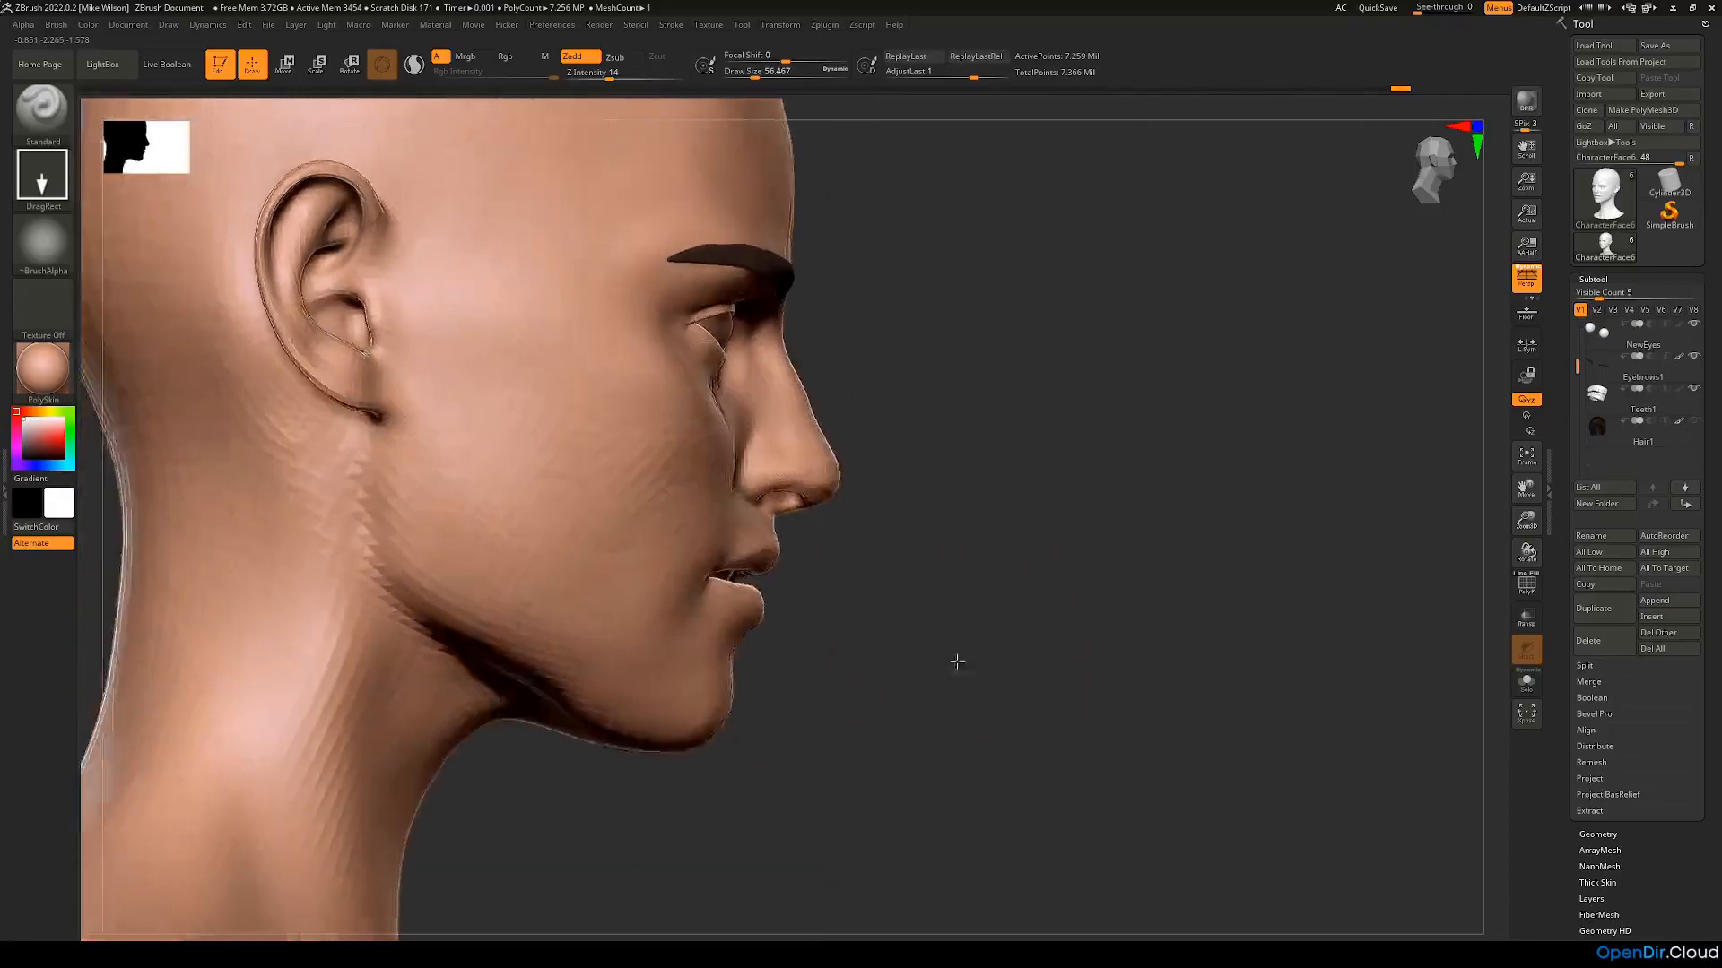
{"action": "key", "text": "ctrl+shift+z"}
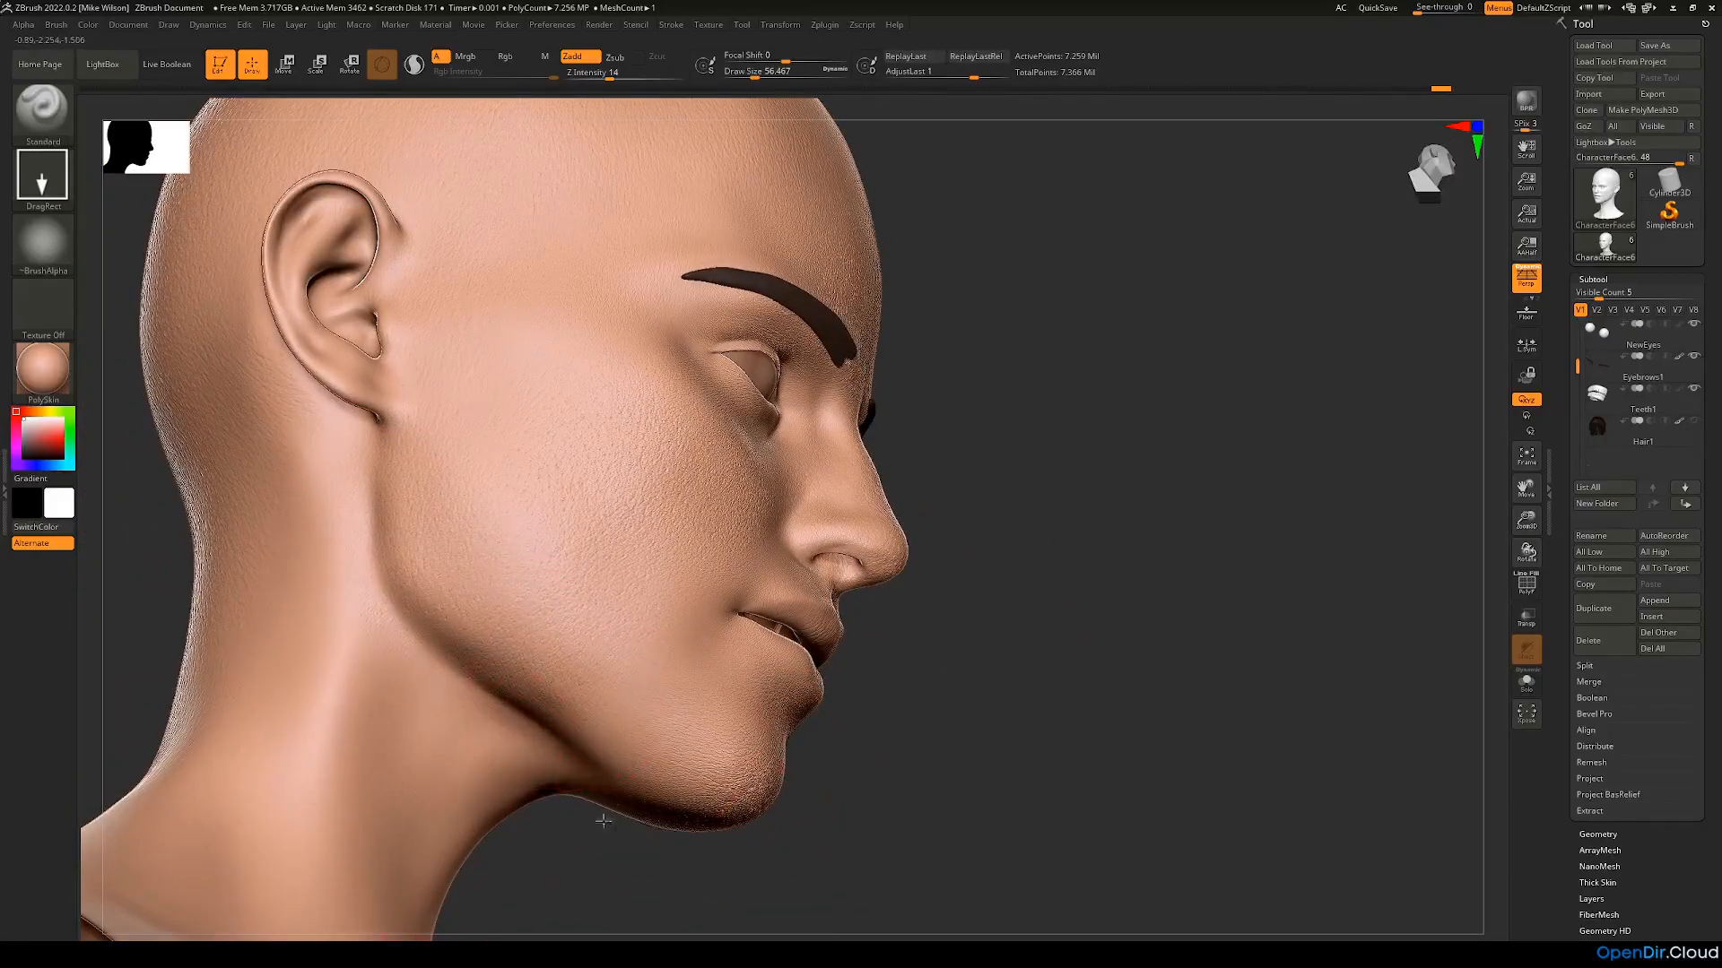
{"action": "key", "text": "ctrl+shift+z"}
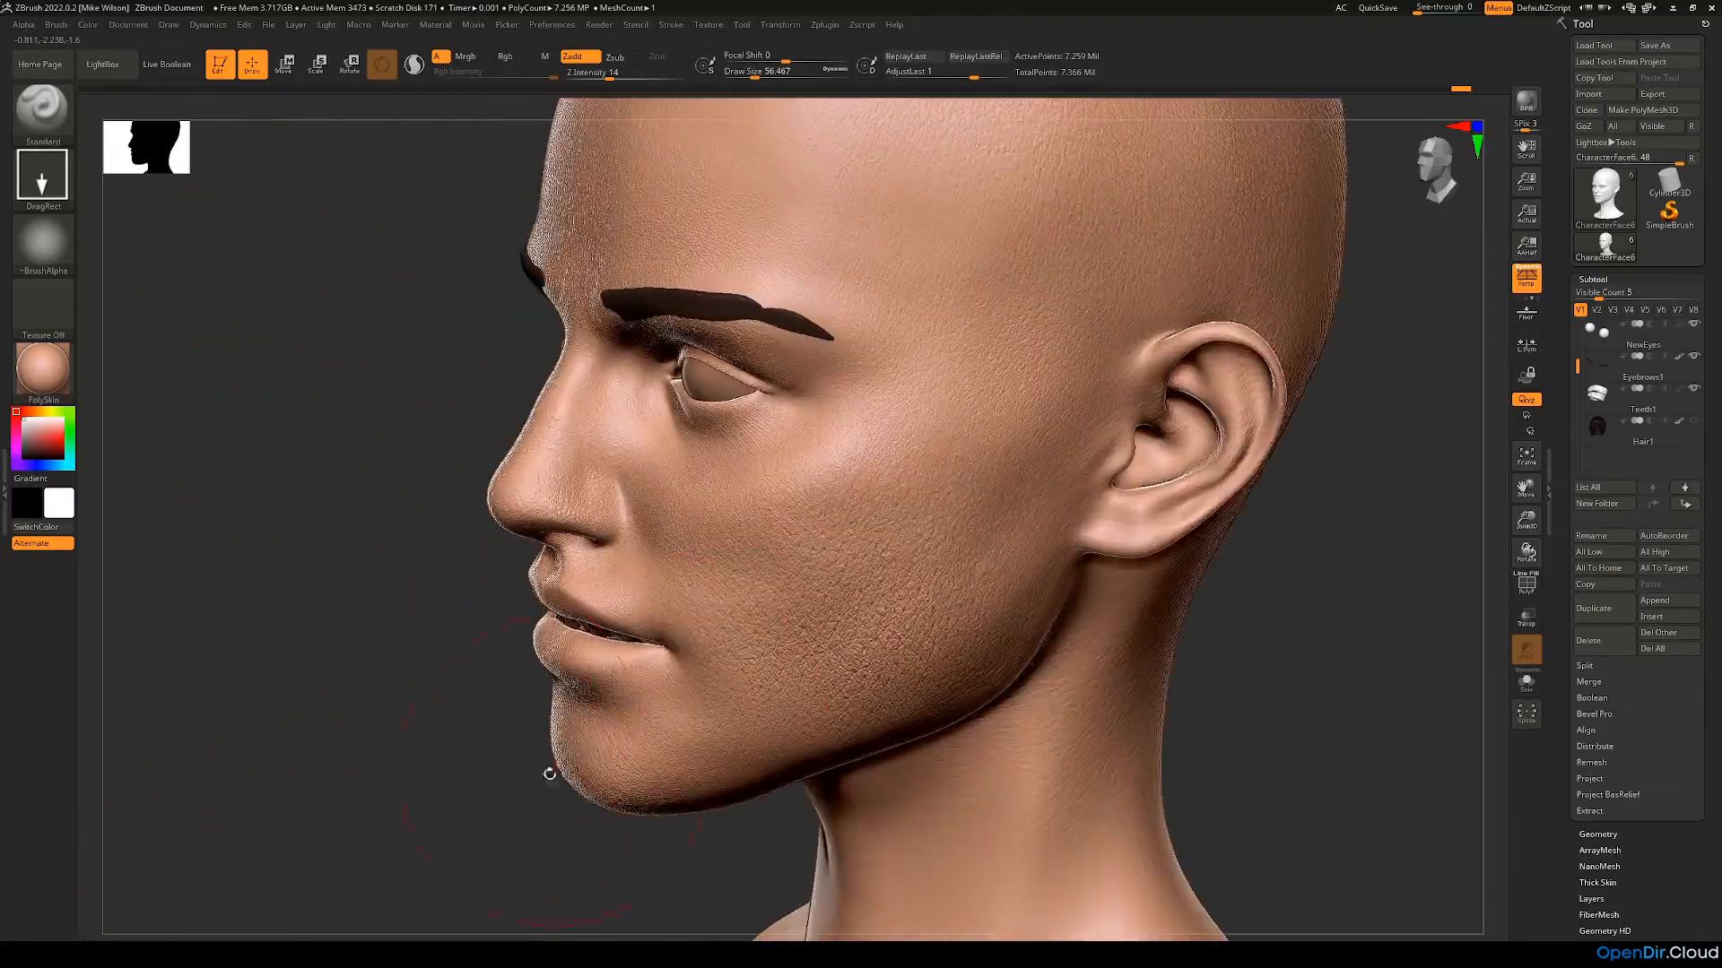
Step: Stamp the skin alpha along the left jawline and the upper neck beneath it
{"action": "left_click_drag", "start_coordinate": [458, 832], "coordinate": [441, 746]}
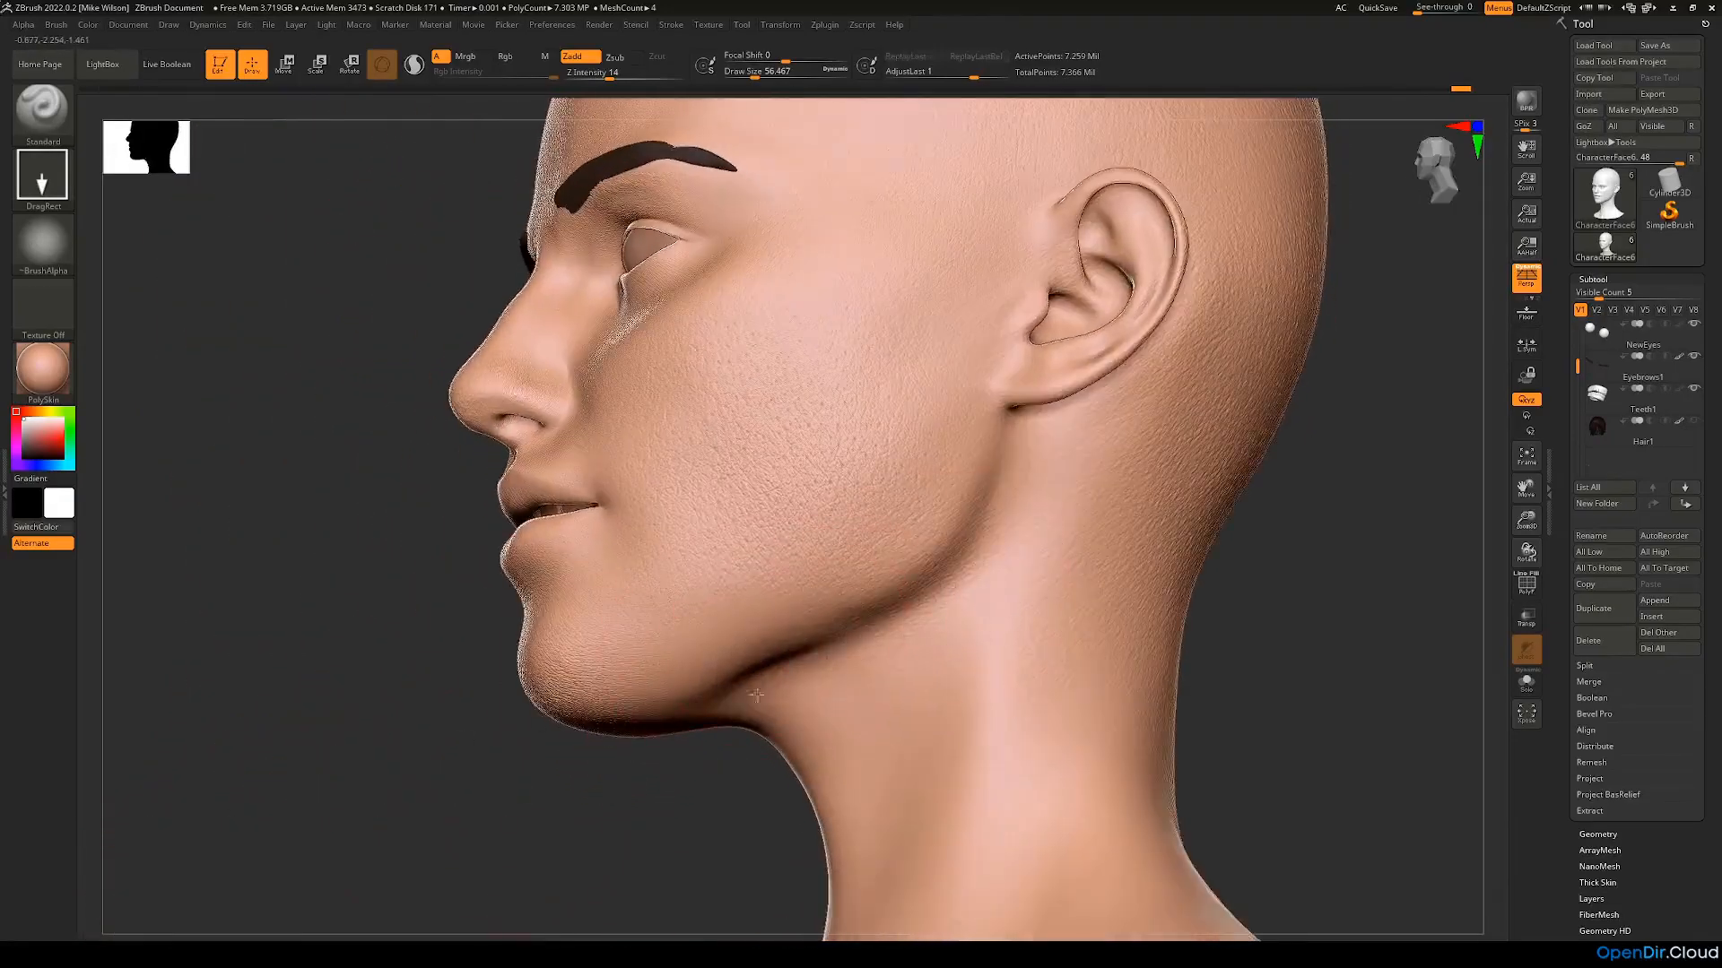
{"action": "key", "text": "ctrl+z"}
{"action": "key", "text": "ctrl+shift+z"}
{"action": "left_click_drag", "start_coordinate": [480, 763], "coordinate": [1180, 577]}
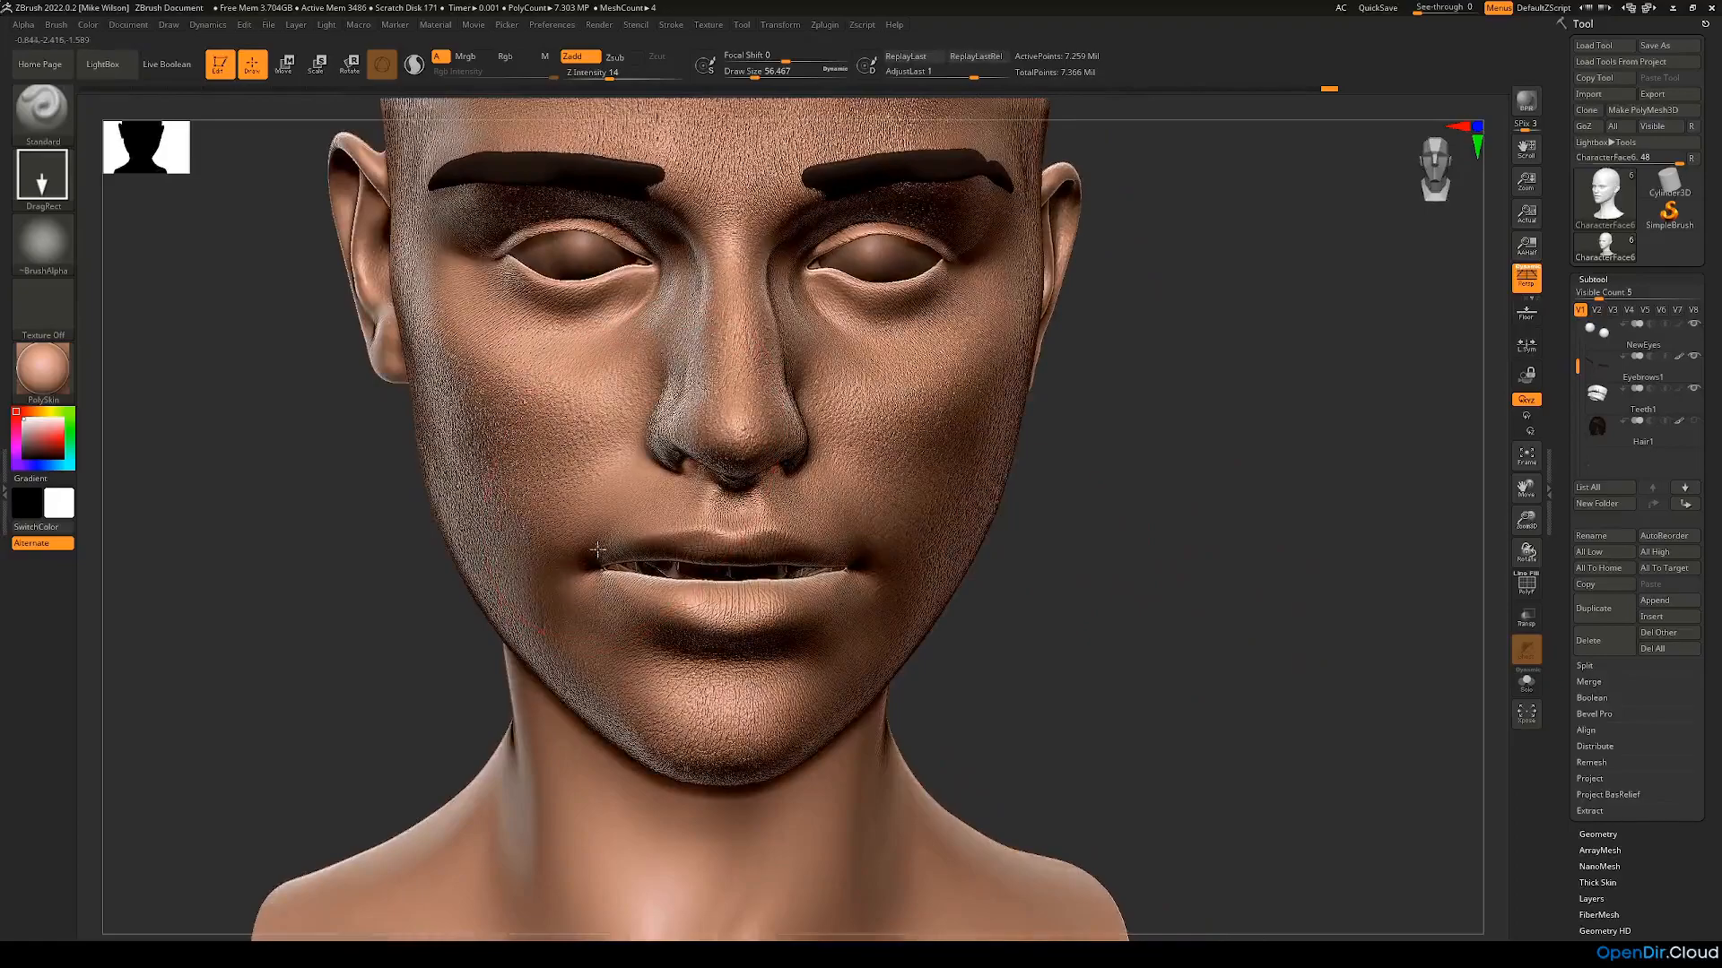
Step: Stamp the skin alpha over the bare side of the neck below the right ear and jaw
{"action": "left_click_drag", "start_coordinate": [1277, 578], "coordinate": [1049, 484]}
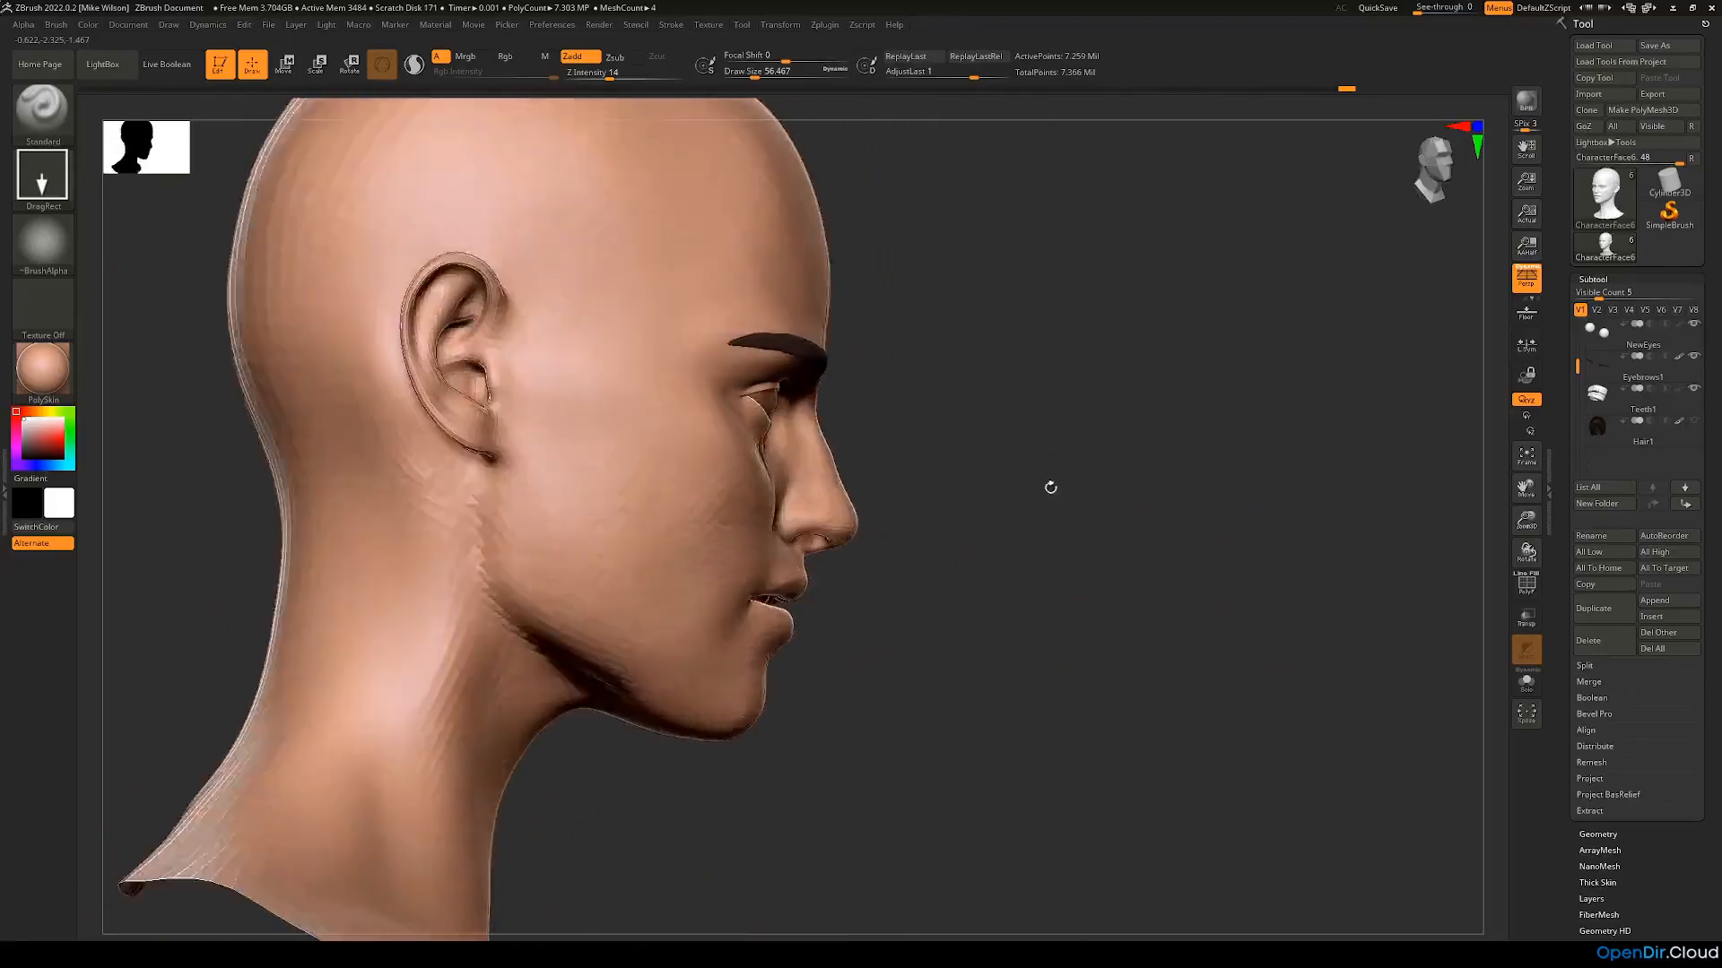
{"action": "left_click_drag", "start_coordinate": [1007, 538], "coordinate": [1074, 517], "text": "alt"}
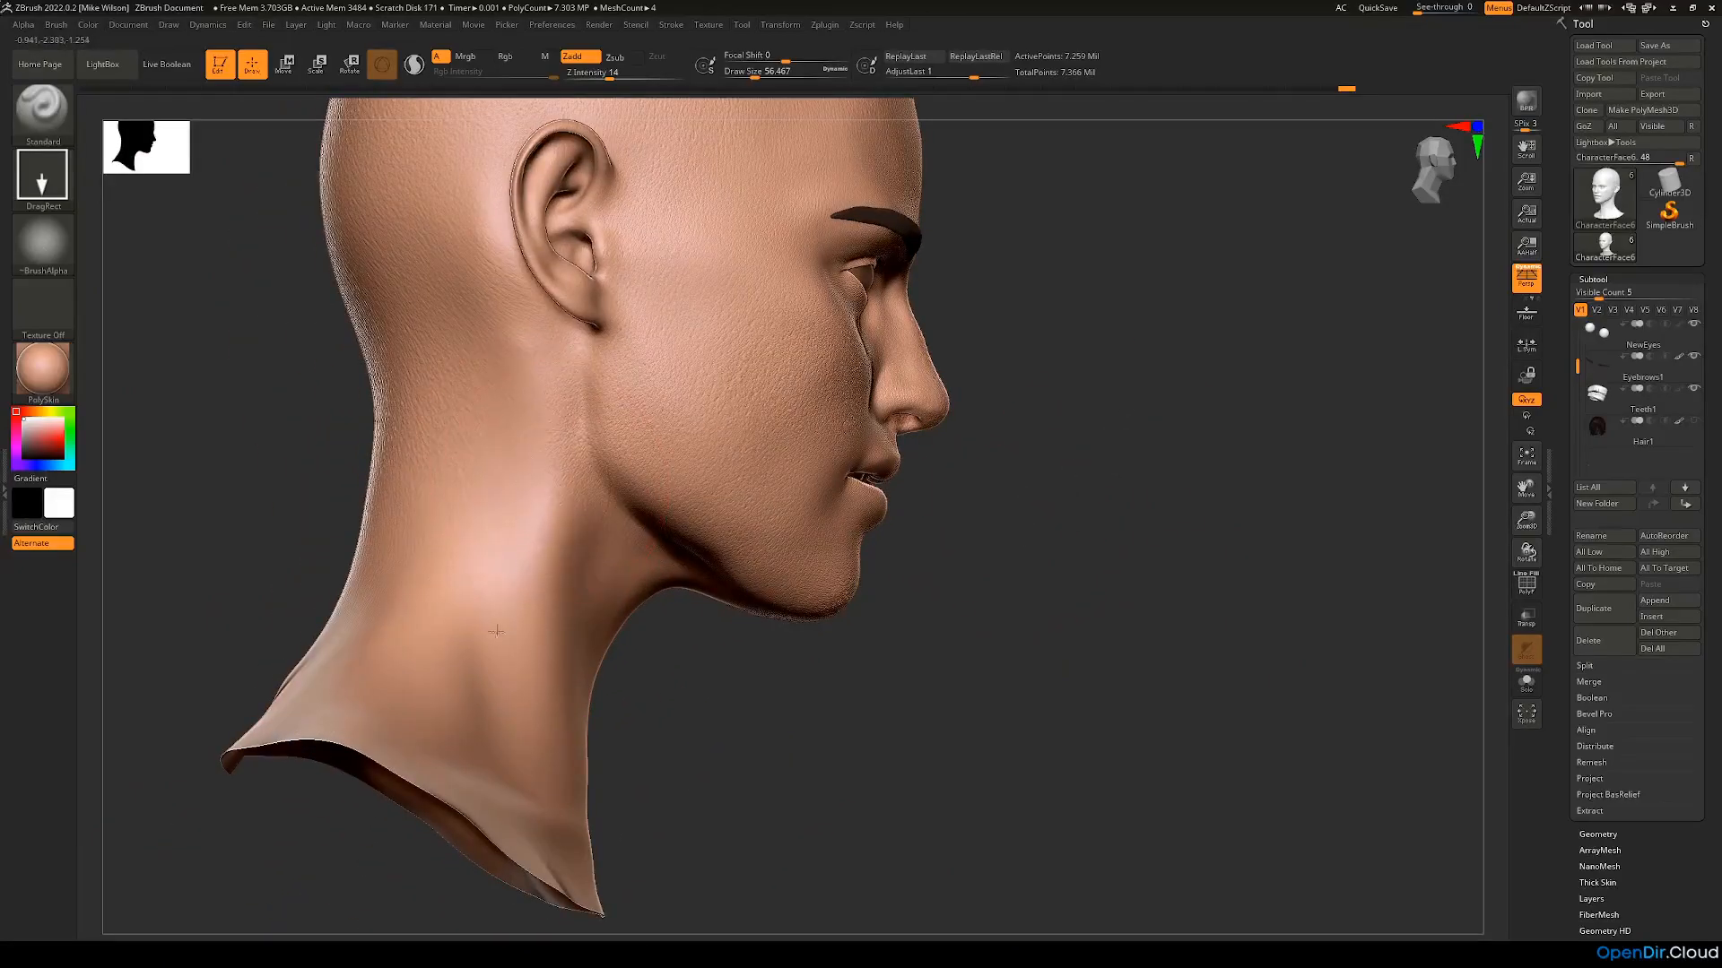
{"action": "mouse_move", "coordinate": [305, 583]}
{"action": "left_mouse_down"}
{"action": "mouse_move", "coordinate": [385, 499]}
{"action": "mouse_move", "coordinate": [407, 542]}
{"action": "mouse_move", "coordinate": [391, 583]}
{"action": "left_mouse_up"}
{"action": "mouse_move", "coordinate": [611, 677]}
{"action": "left_mouse_down"}
{"action": "mouse_move", "coordinate": [683, 588]}
{"action": "mouse_move", "coordinate": [646, 538]}
{"action": "mouse_move", "coordinate": [605, 536]}
{"action": "mouse_move", "coordinate": [624, 572]}
{"action": "left_mouse_up"}
{"action": "left_click_drag", "start_coordinate": [760, 585], "coordinate": [565, 386]}
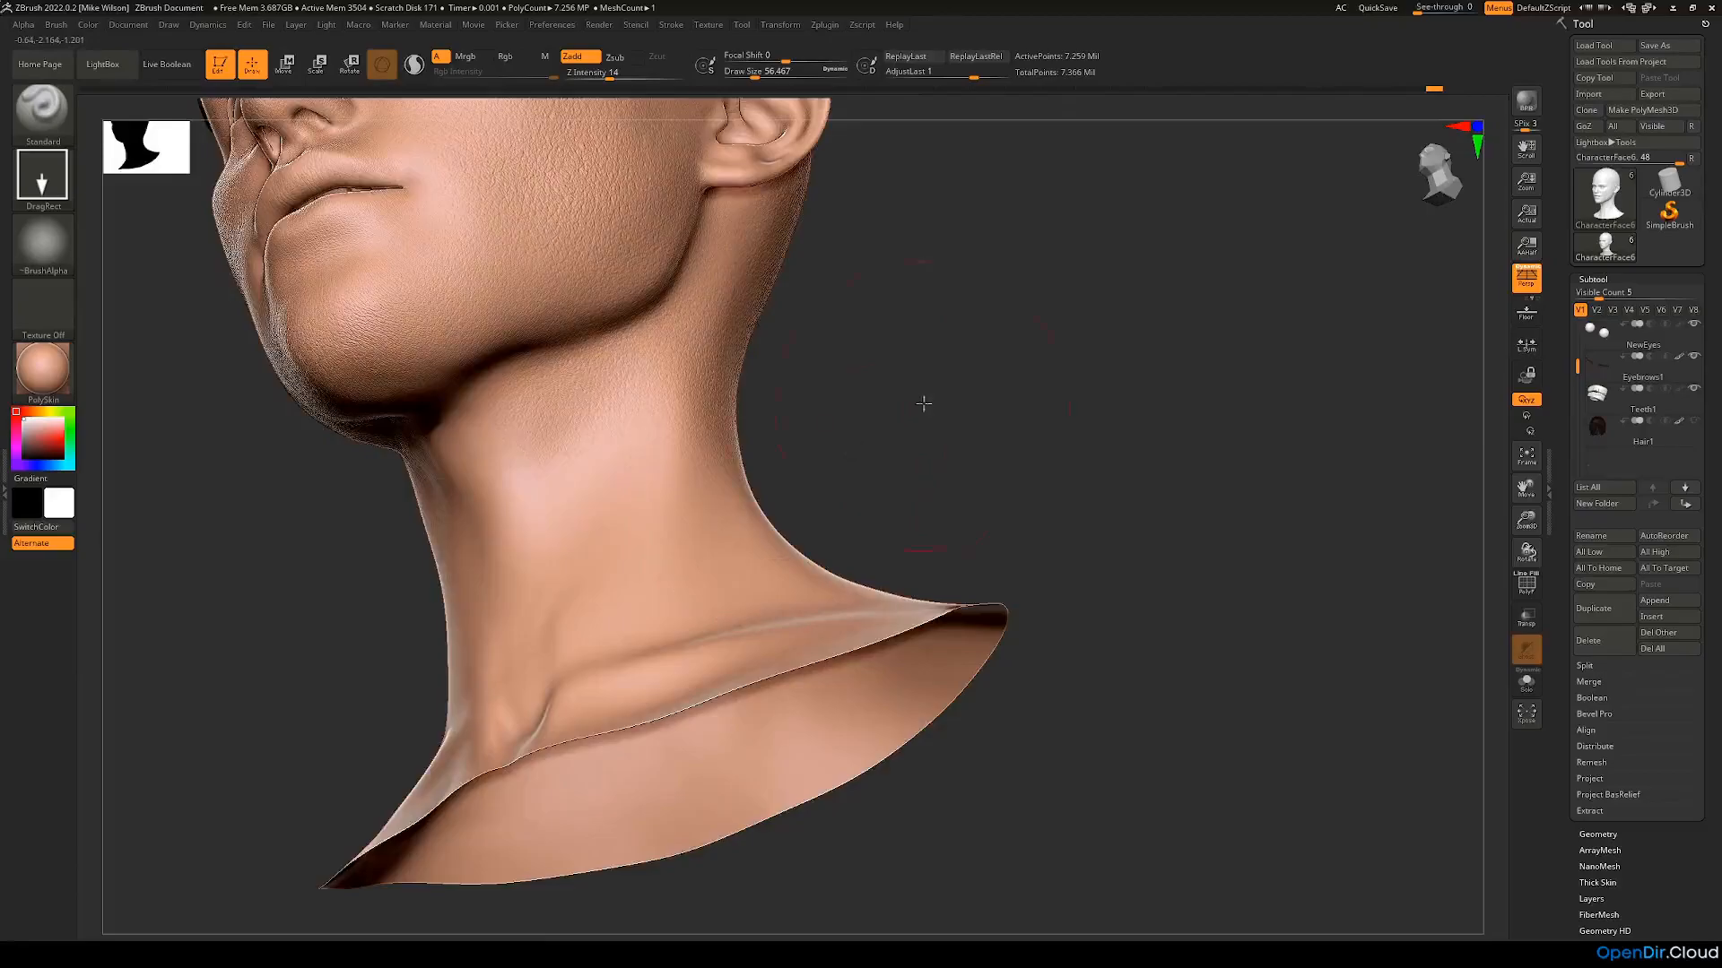
Step: Stamp the skin alpha under the chin and over the front of the neck
{"action": "left_click_drag", "start_coordinate": [924, 404], "coordinate": [574, 341]}
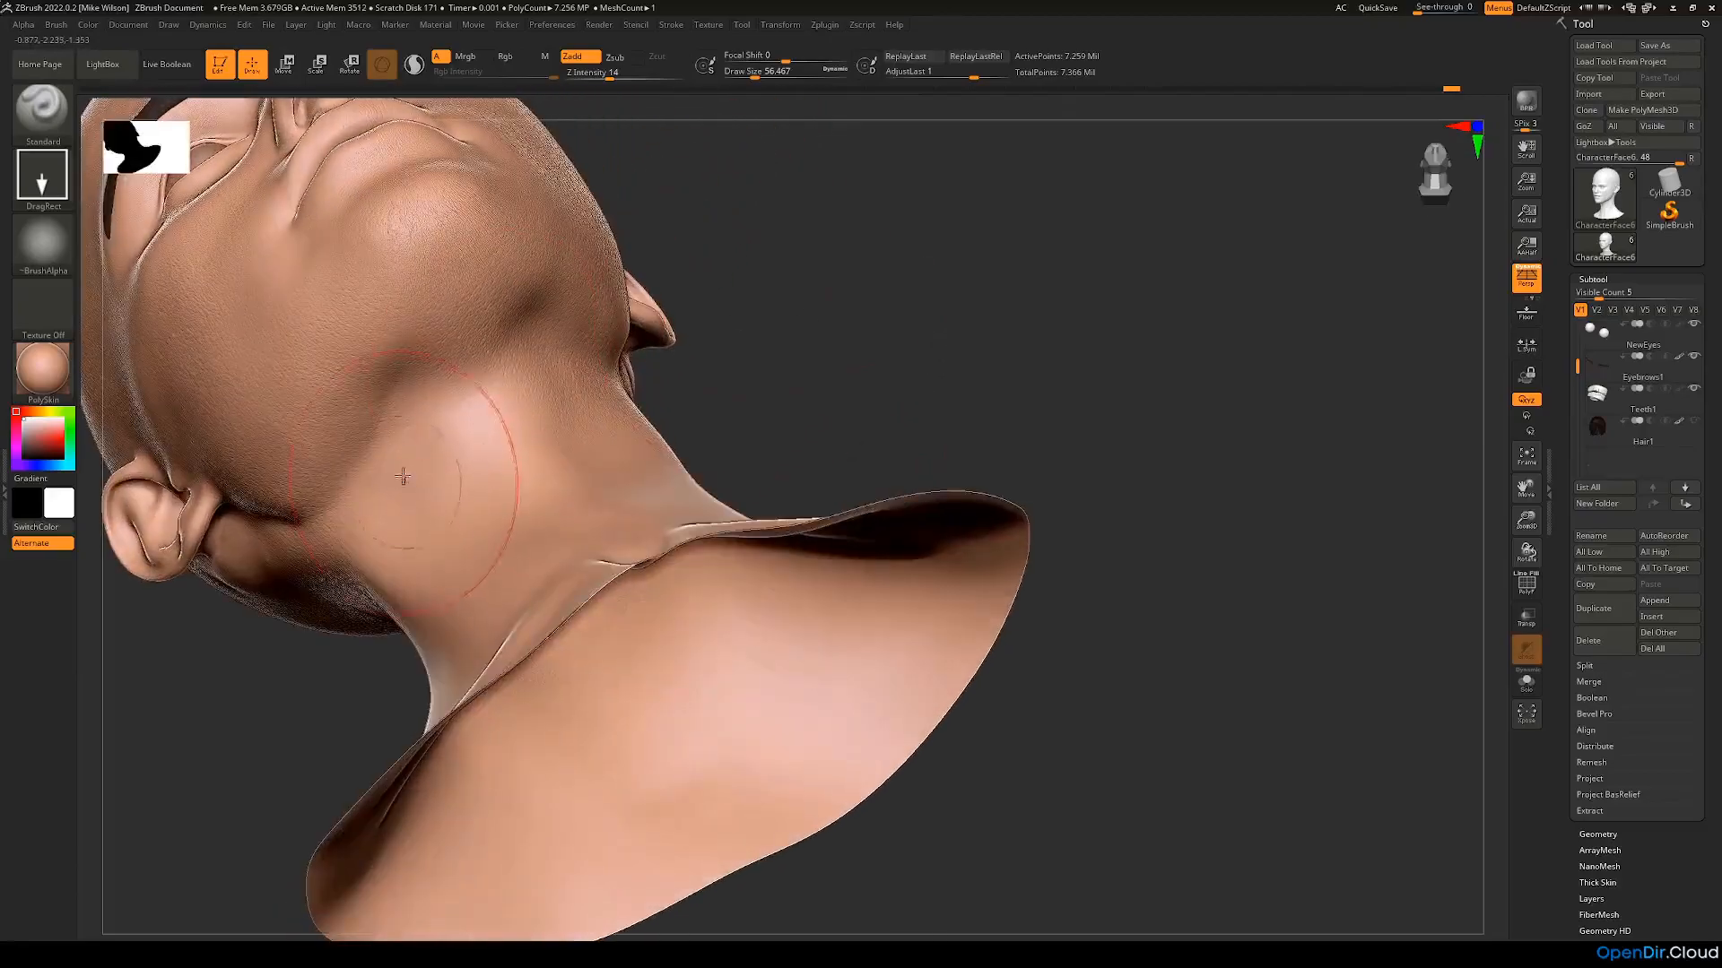
{"action": "left_click_drag", "start_coordinate": [762, 385], "coordinate": [395, 502]}
{"action": "left_click_drag", "start_coordinate": [666, 439], "coordinate": [682, 529]}
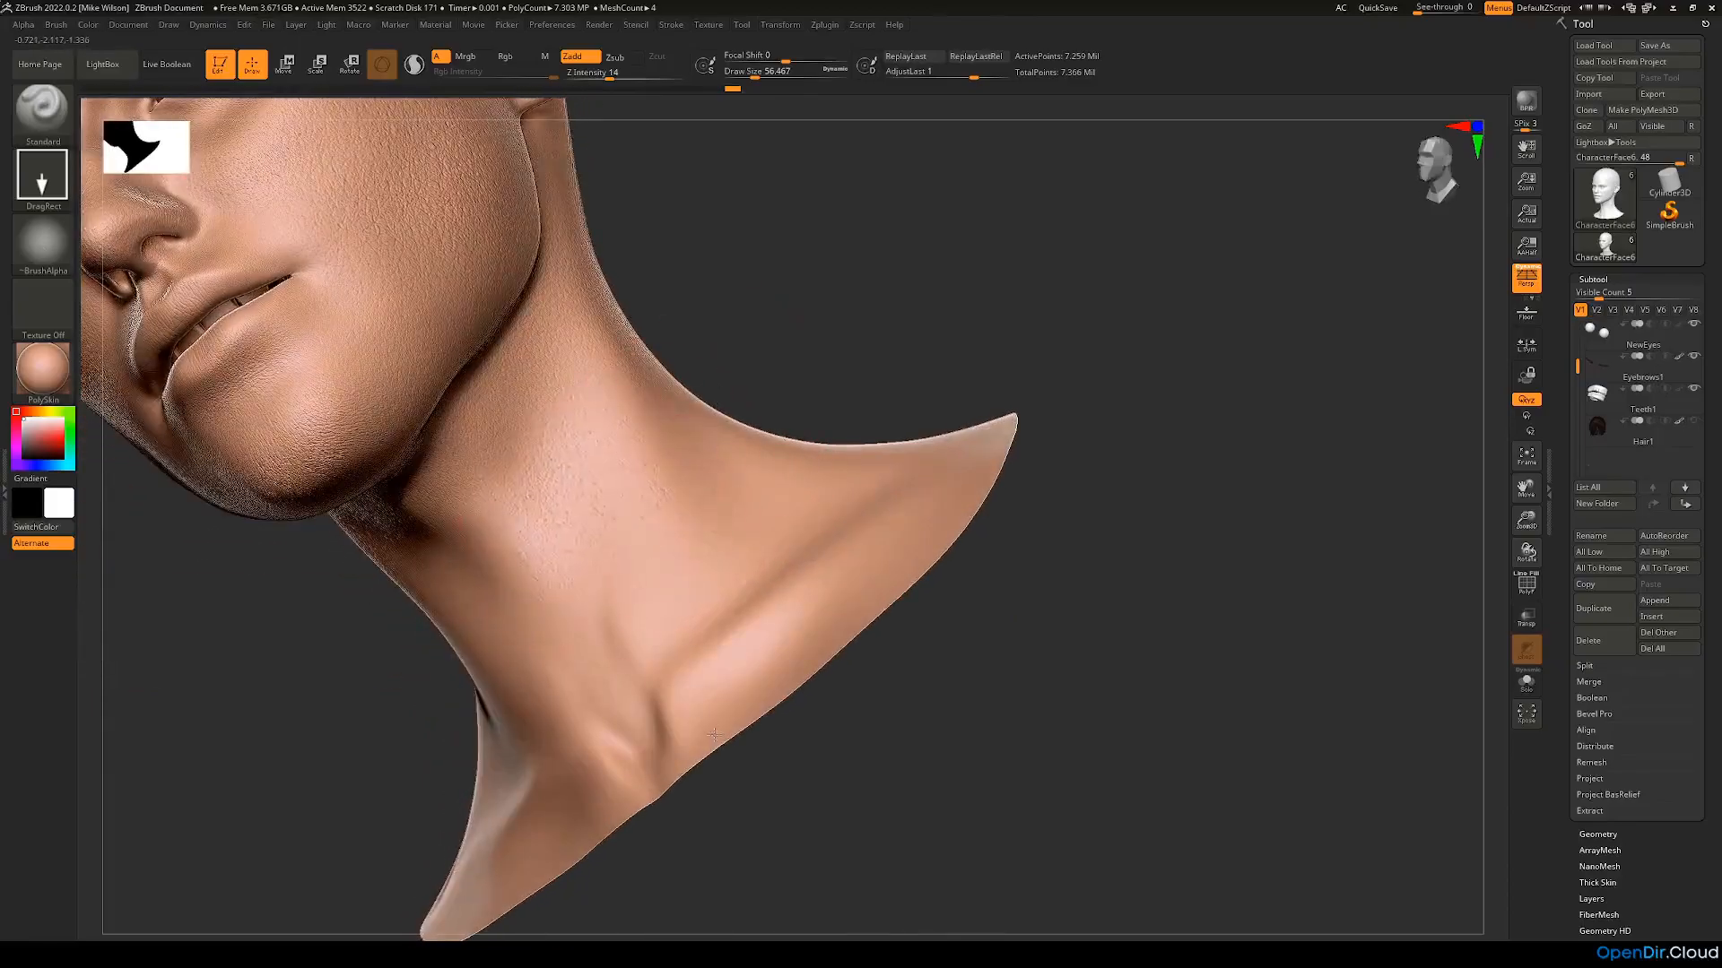
{"action": "mouse_move", "coordinate": [841, 377]}
{"action": "left_mouse_down"}
{"action": "mouse_move", "coordinate": [896, 315]}
{"action": "mouse_move", "coordinate": [919, 397]}
{"action": "mouse_move", "coordinate": [1128, 432]}
{"action": "left_mouse_up"}
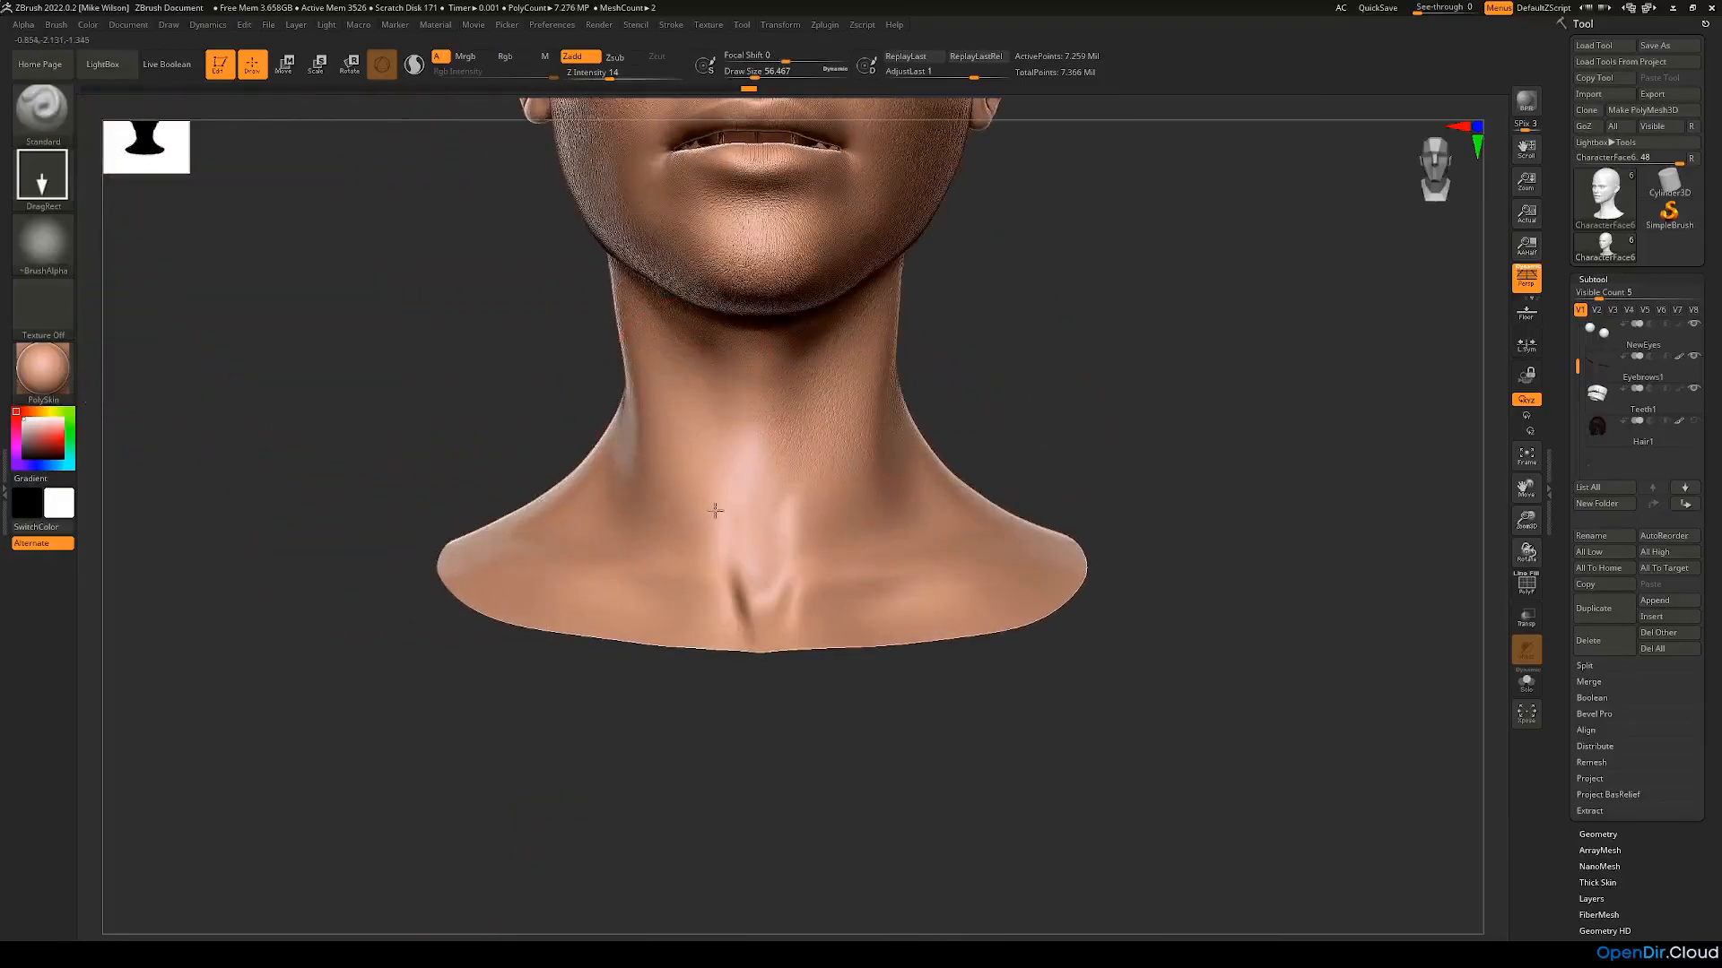
{"action": "mouse_move", "coordinate": [476, 448]}
{"action": "left_mouse_down"}
{"action": "mouse_move", "coordinate": [543, 454]}
{"action": "mouse_move", "coordinate": [581, 393]}
{"action": "left_mouse_up"}
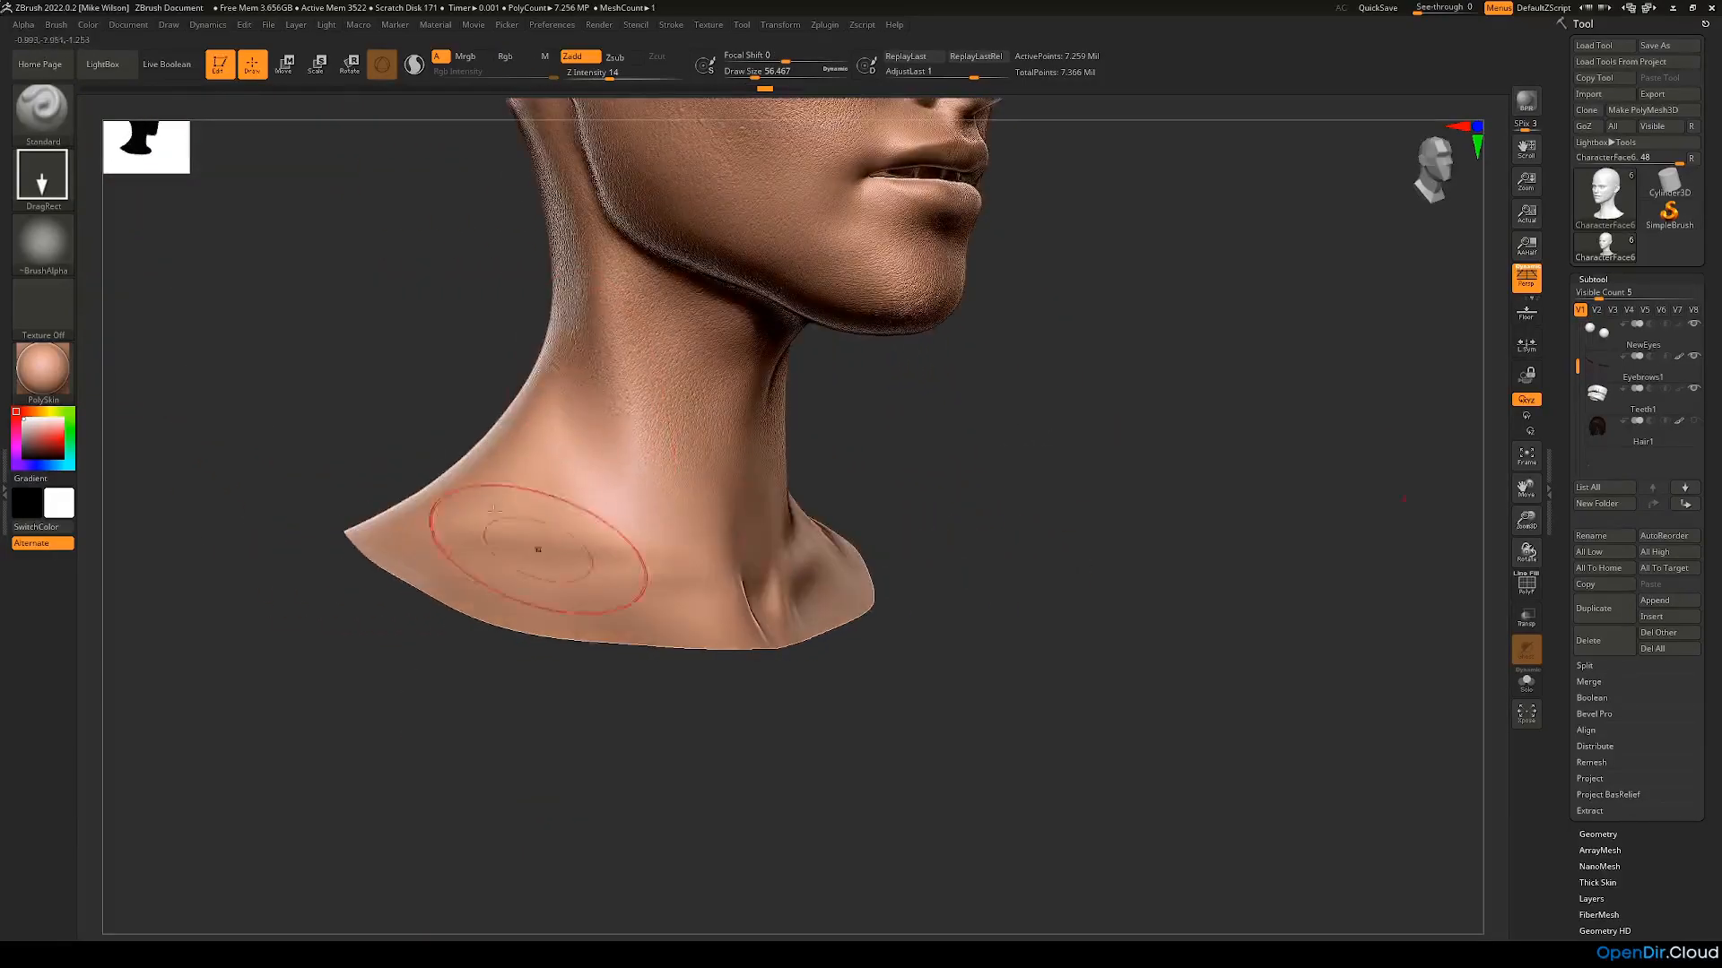
Step: Stamp the skin alpha over the lower right side of the neck towards the shoulder
{"action": "left_click_drag", "start_coordinate": [340, 422], "coordinate": [453, 400]}
{"action": "left_click_drag", "start_coordinate": [626, 550], "coordinate": [466, 421]}
{"action": "left_click_drag", "start_coordinate": [374, 554], "coordinate": [473, 447]}
{"action": "left_click_drag", "start_coordinate": [411, 584], "coordinate": [400, 349]}
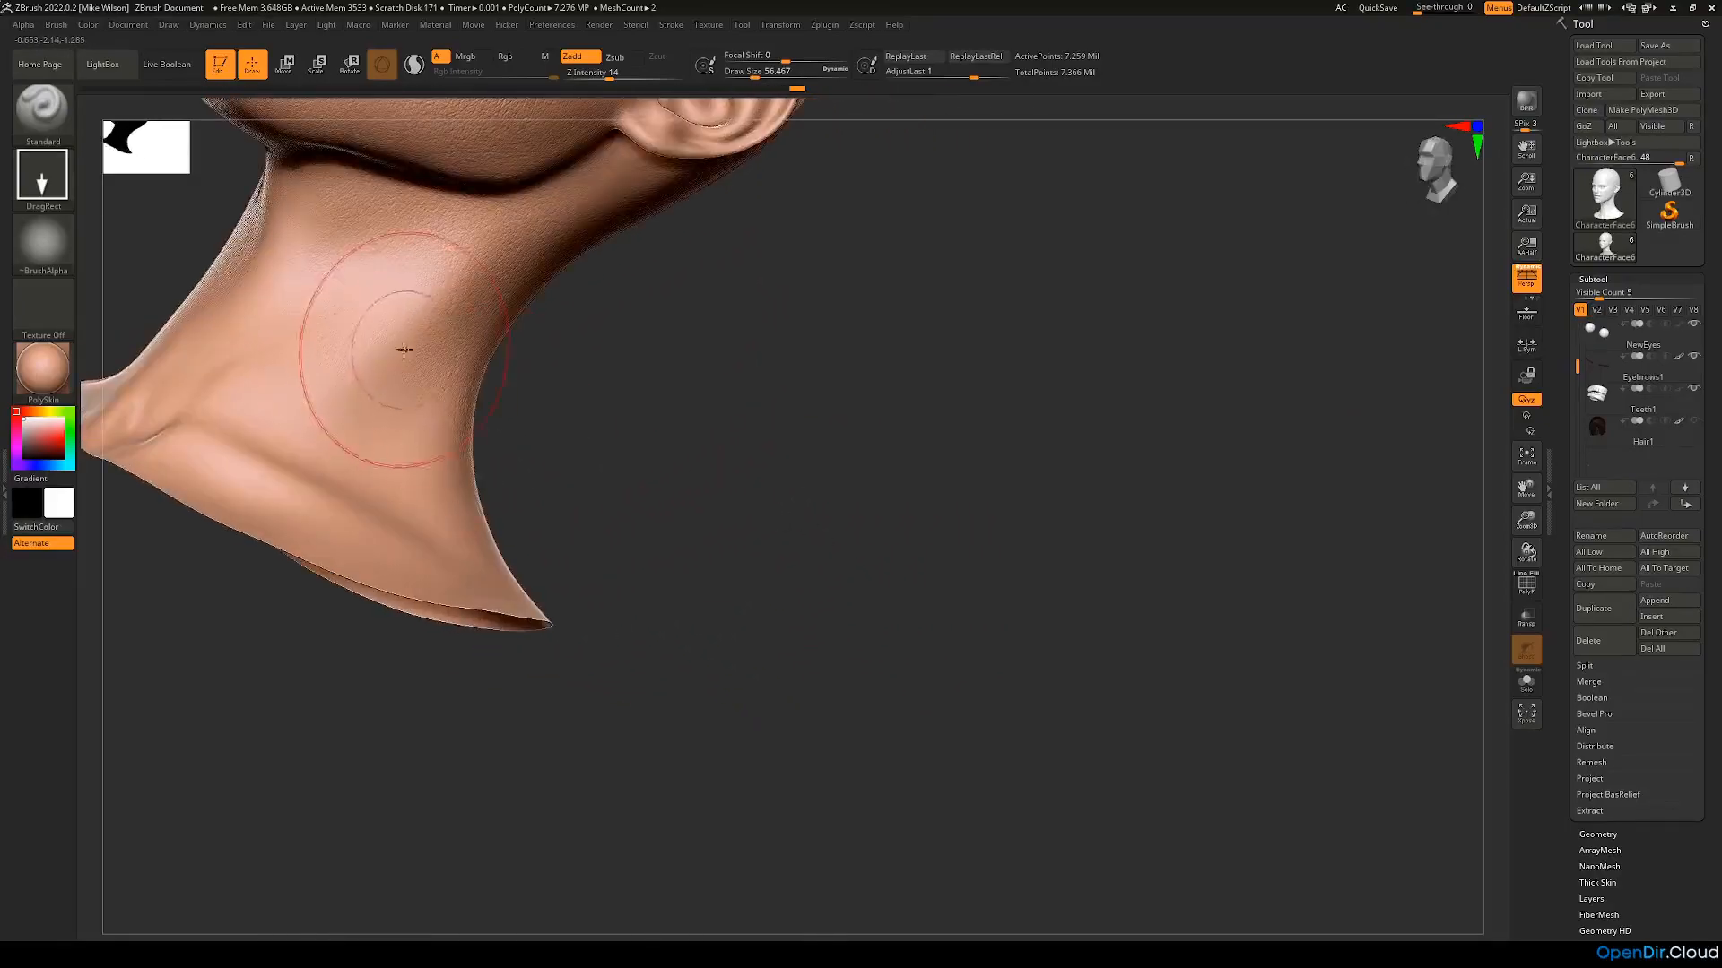
Step: Stamp the skin alpha over the lower left neck, the collarbone area and the tops of the shoulders
{"action": "left_click_drag", "start_coordinate": [604, 424], "coordinate": [574, 574]}
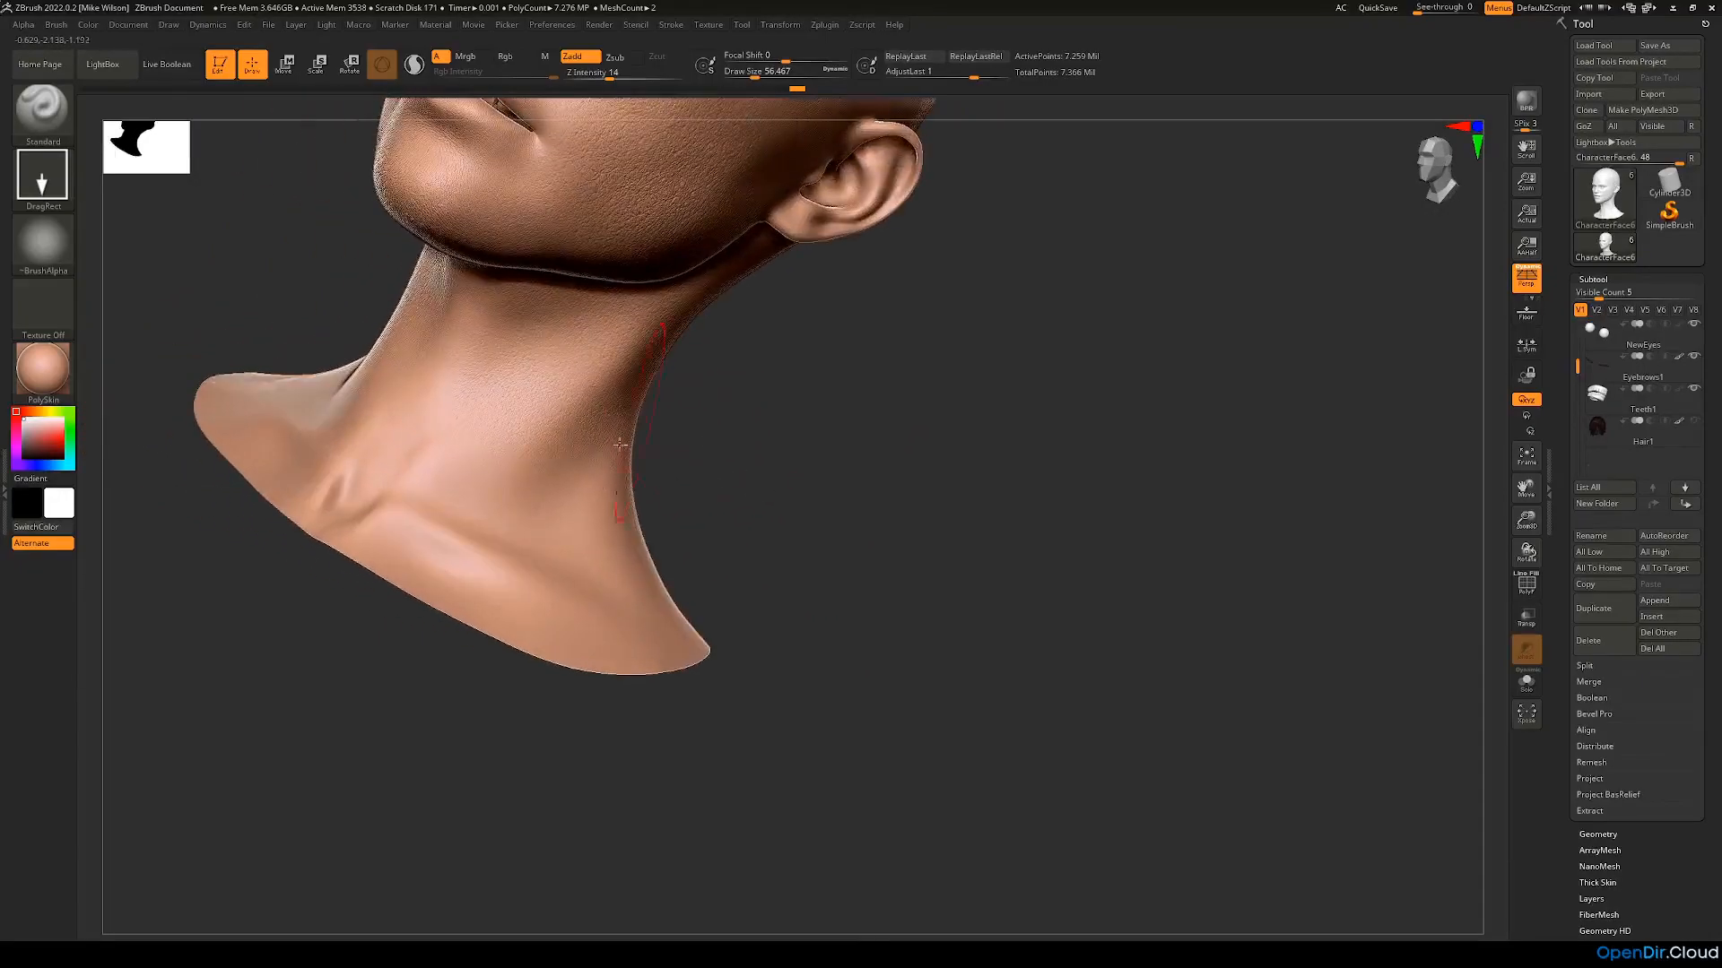
{"action": "left_click_drag", "start_coordinate": [748, 437], "coordinate": [509, 507]}
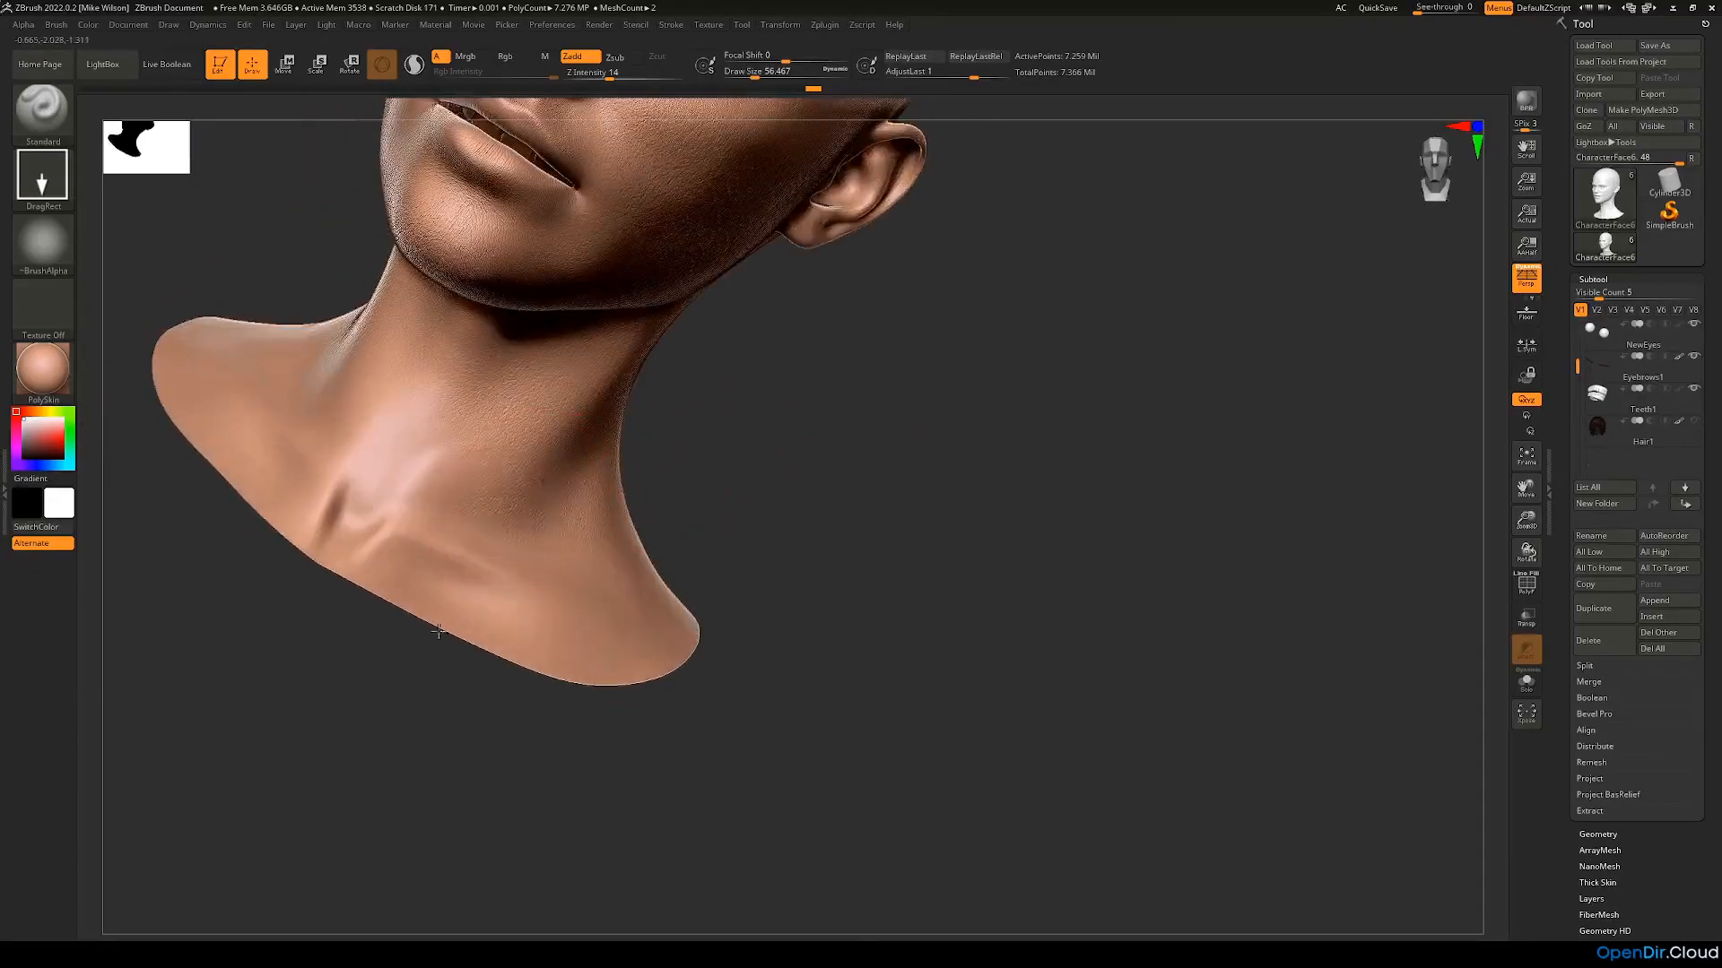
{"action": "left_click_drag", "start_coordinate": [247, 627], "coordinate": [900, 538]}
{"action": "left_click_drag", "start_coordinate": [449, 607], "coordinate": [500, 407]}
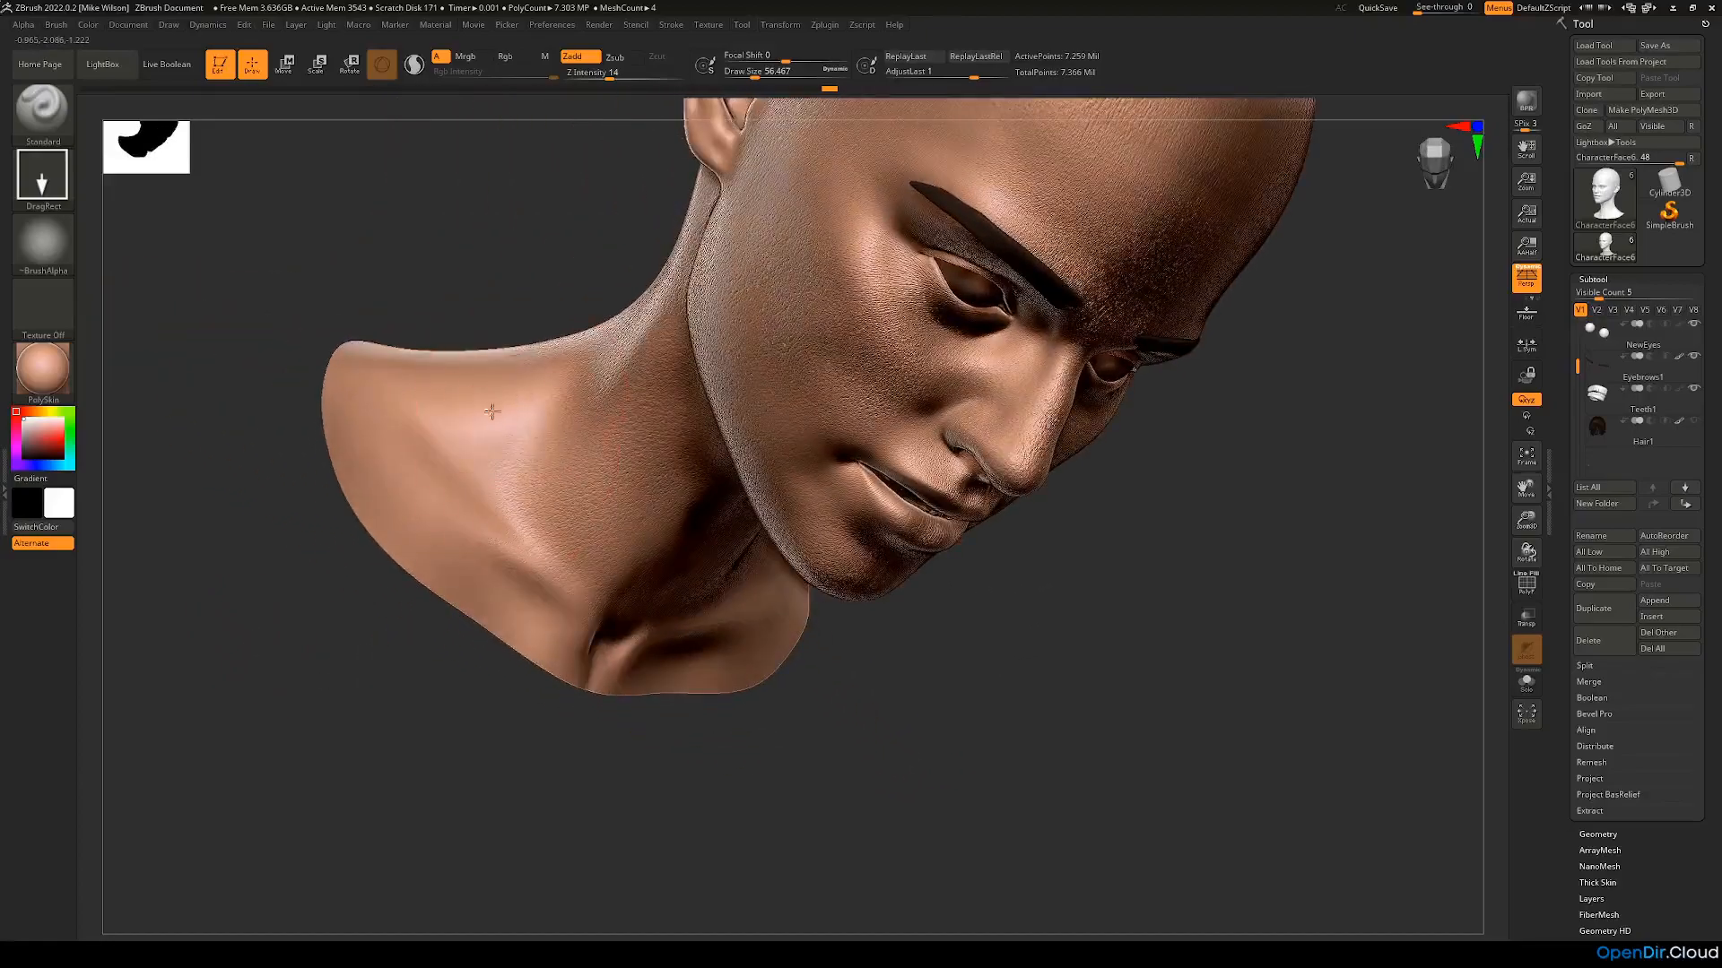
{"action": "left_click_drag", "start_coordinate": [326, 311], "coordinate": [461, 467]}
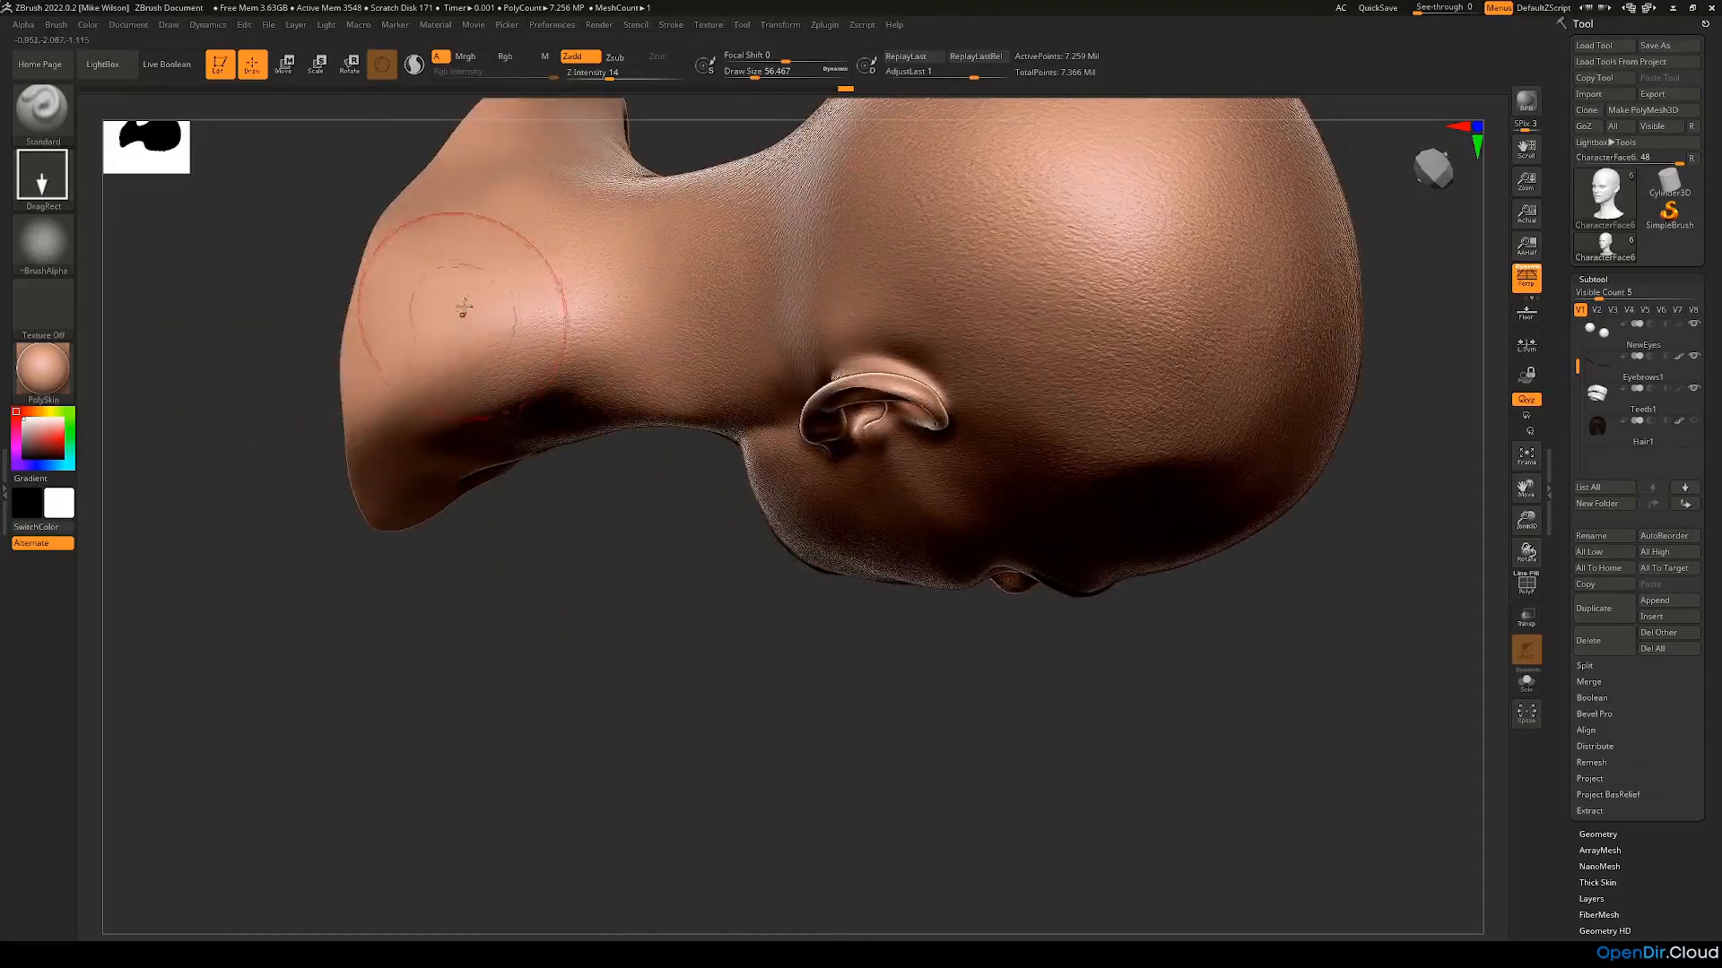
Step: Stamp the skin alpha over the upper back, the nape and the back of the shoulders
{"action": "mouse_move", "coordinate": [252, 293]}
{"action": "left_mouse_down"}
{"action": "mouse_move", "coordinate": [230, 315]}
{"action": "mouse_move", "coordinate": [454, 499]}
{"action": "left_mouse_up"}
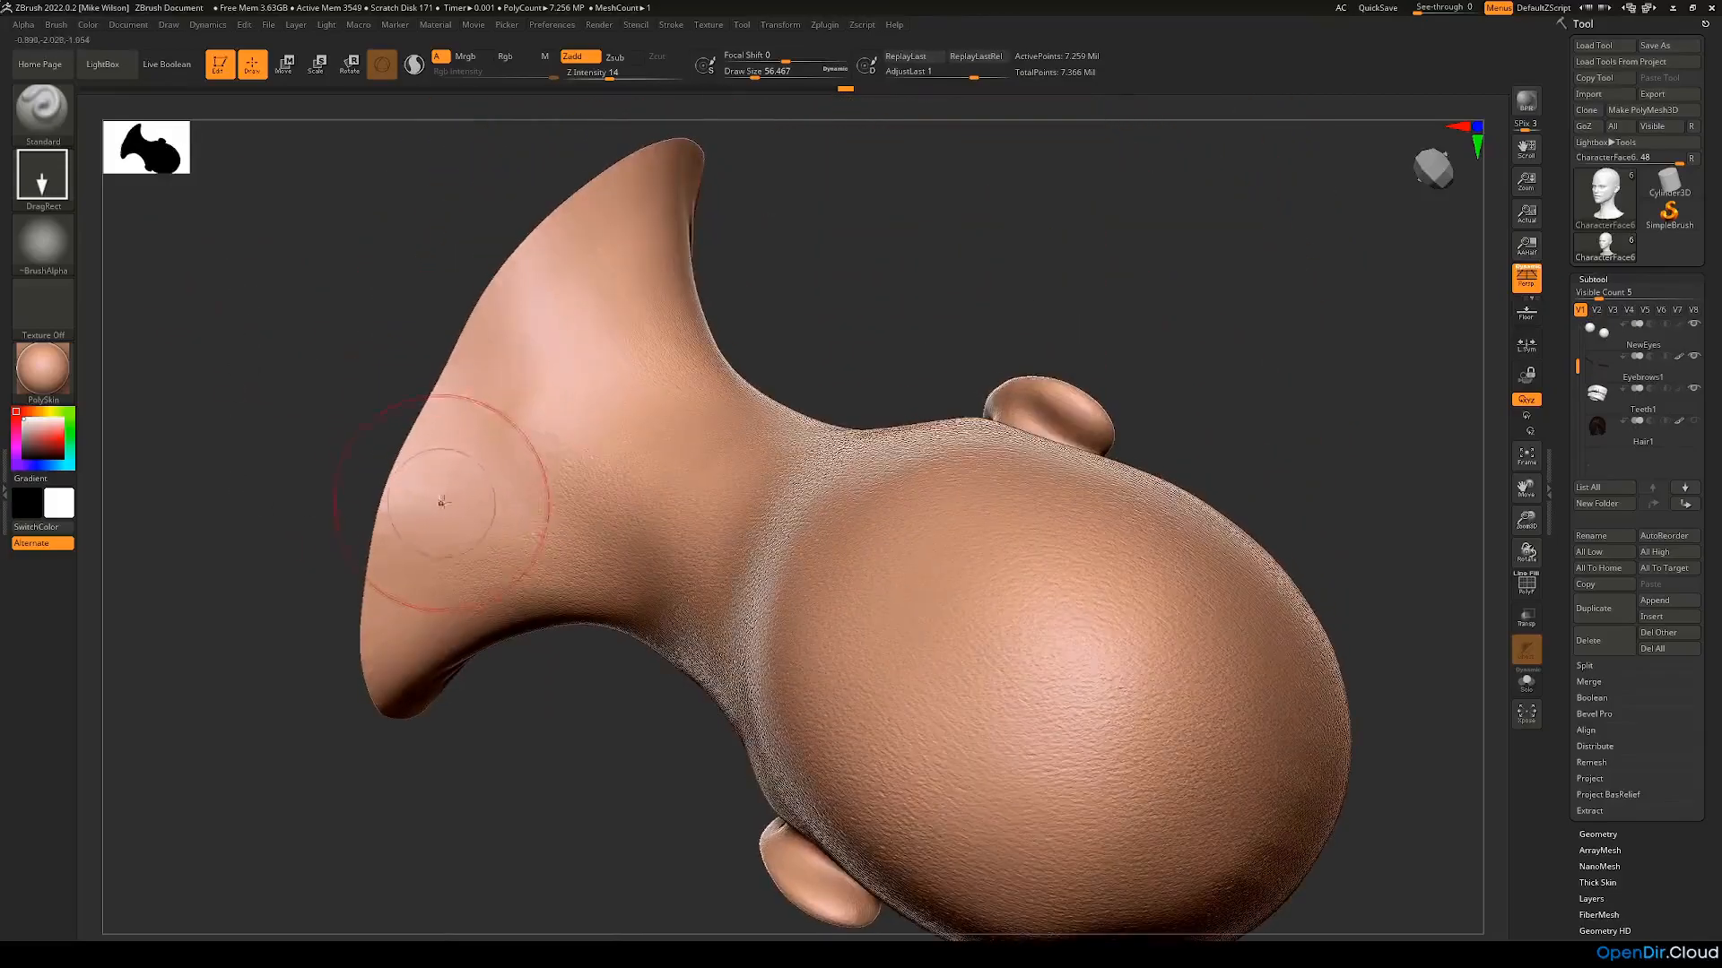
{"action": "left_click_drag", "start_coordinate": [718, 238], "coordinate": [565, 335]}
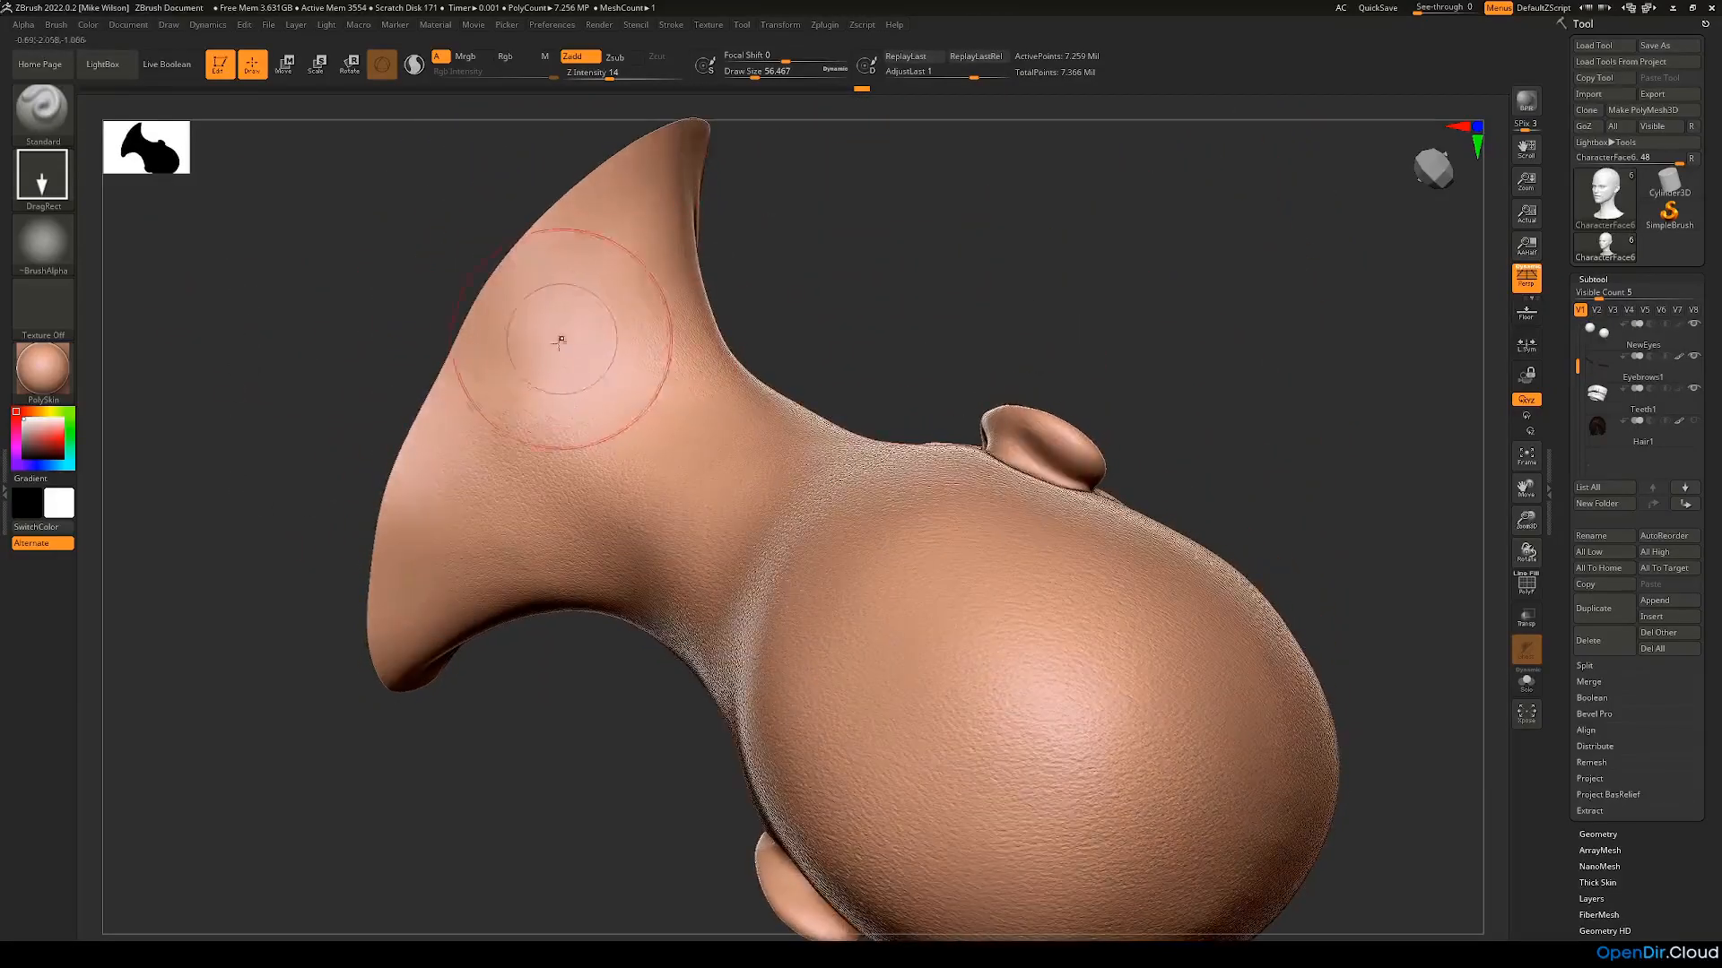
{"action": "mouse_move", "coordinate": [511, 199]}
{"action": "left_mouse_down"}
{"action": "mouse_move", "coordinate": [785, 265]}
{"action": "mouse_move", "coordinate": [618, 262]}
{"action": "left_mouse_up"}
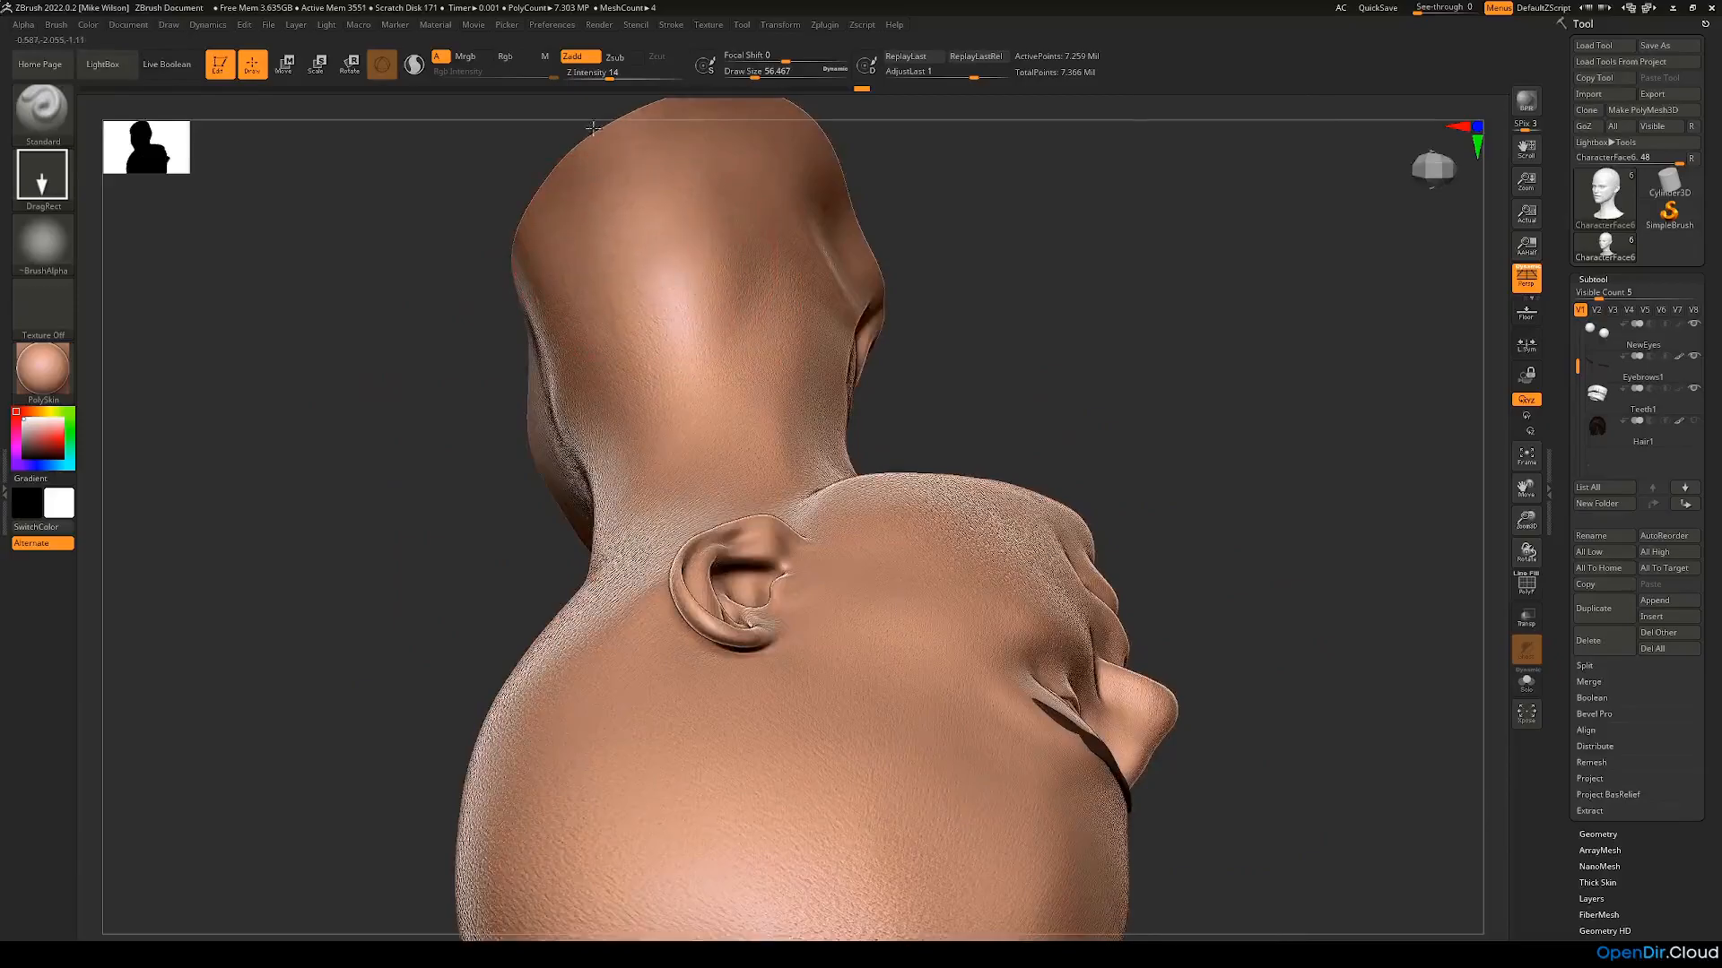
{"action": "left_click_drag", "start_coordinate": [991, 265], "coordinate": [938, 500]}
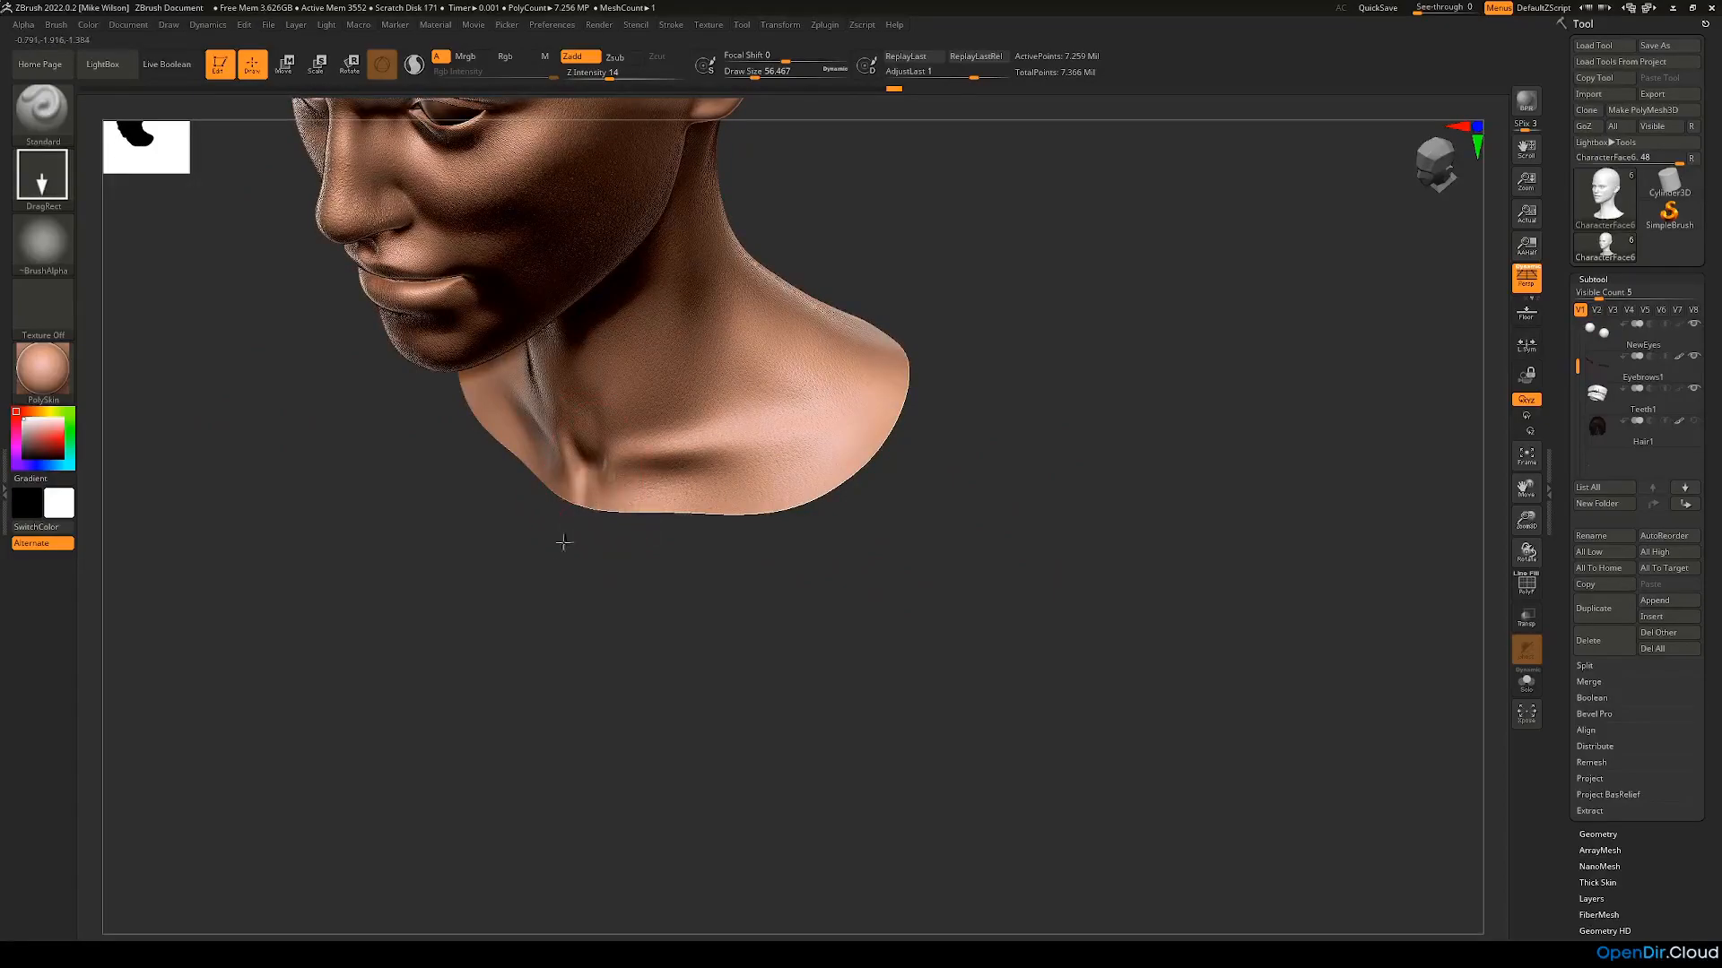
Step: Stamp the skin alpha over the left shoulder and the adjoining collarbone area
{"action": "left_click_drag", "start_coordinate": [661, 587], "coordinate": [858, 453]}
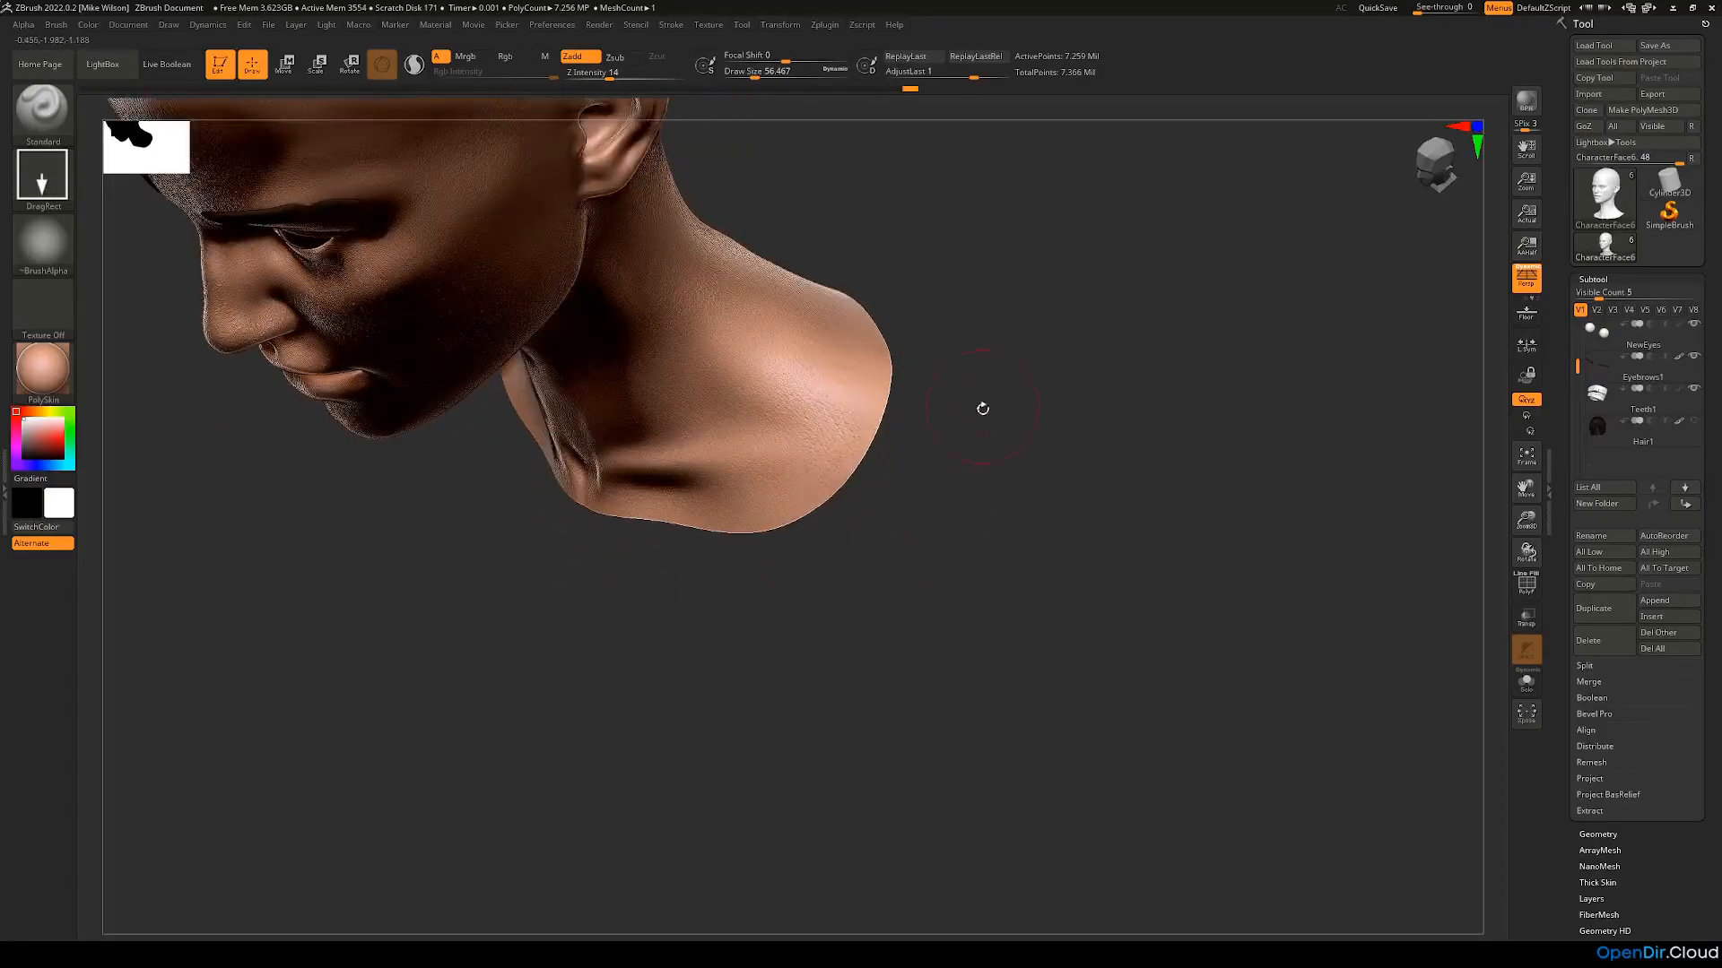
{"action": "left_click_drag", "start_coordinate": [982, 406], "coordinate": [906, 355]}
{"action": "left_click_drag", "start_coordinate": [946, 278], "coordinate": [894, 455]}
{"action": "left_click_drag", "start_coordinate": [900, 319], "coordinate": [805, 385]}
{"action": "left_click_drag", "start_coordinate": [869, 287], "coordinate": [766, 289]}
{"action": "left_click_drag", "start_coordinate": [776, 204], "coordinate": [803, 180]}
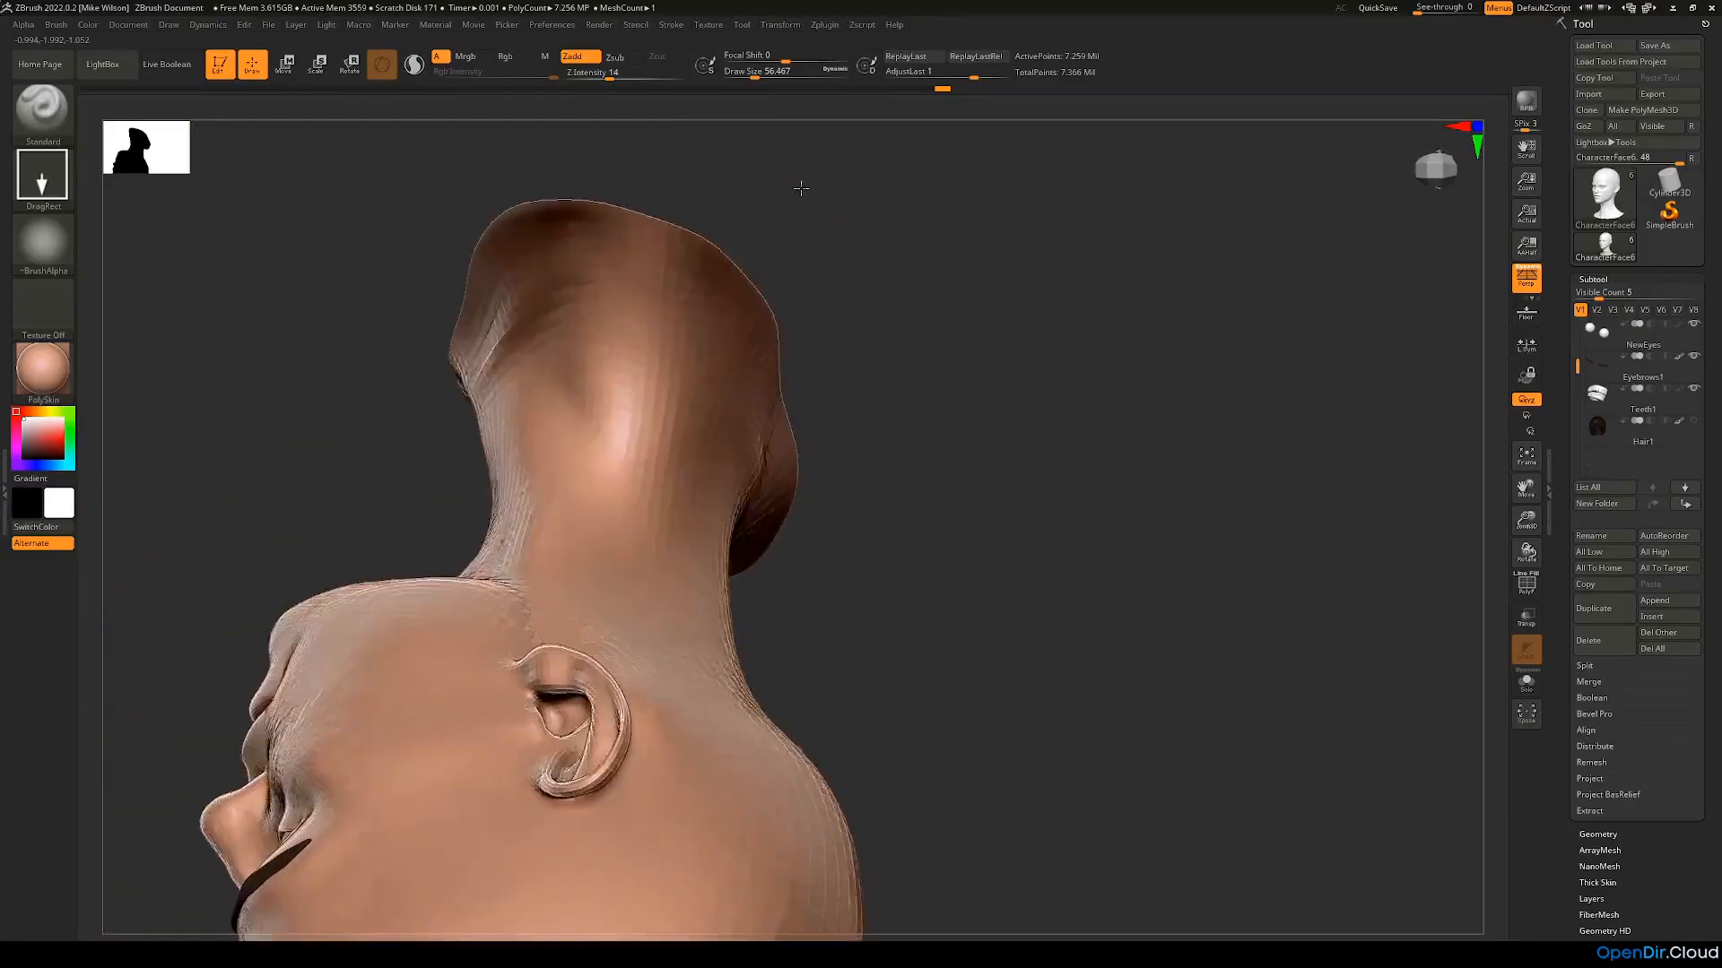
Step: Stamp the skin alpha over the left side of the neck between the shoulder and the jaw
{"action": "left_click_drag", "start_coordinate": [681, 123], "coordinate": [853, 181]}
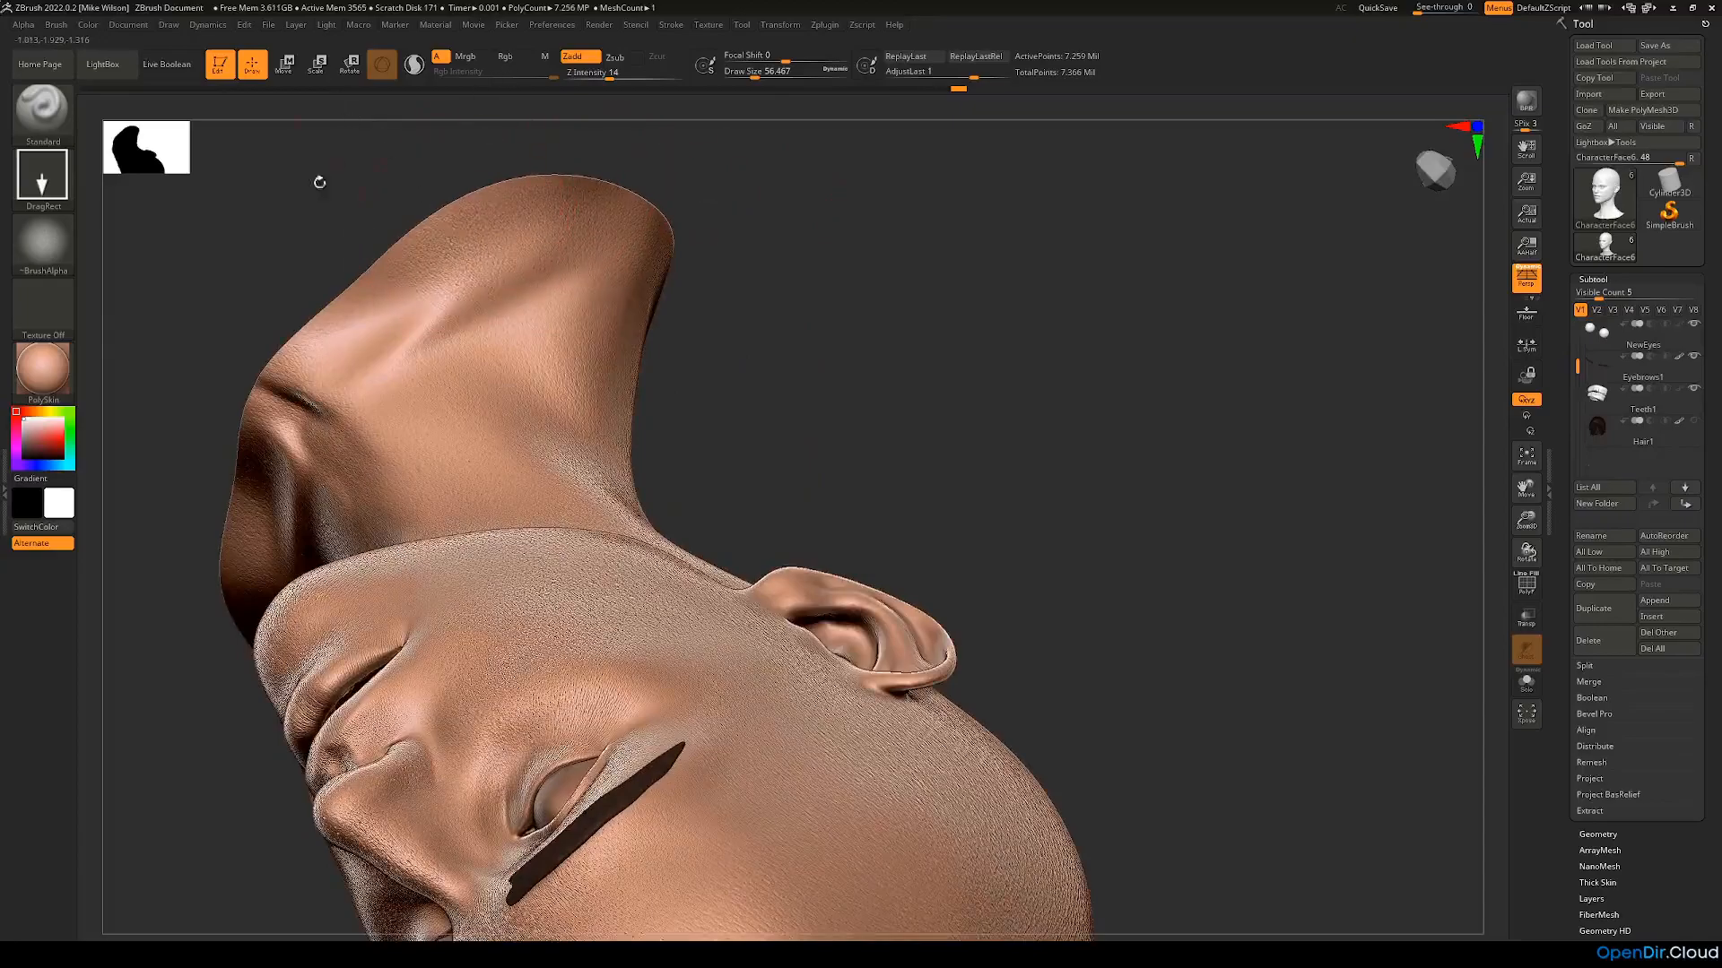
{"action": "left_click_drag", "start_coordinate": [329, 160], "coordinate": [334, 269]}
{"action": "mouse_move", "coordinate": [265, 212]}
{"action": "left_mouse_down"}
{"action": "mouse_move", "coordinate": [900, 330]}
{"action": "mouse_move", "coordinate": [869, 476]}
{"action": "mouse_move", "coordinate": [914, 356]}
{"action": "mouse_move", "coordinate": [992, 565]}
{"action": "mouse_move", "coordinate": [1038, 627]}
{"action": "mouse_move", "coordinate": [996, 623]}
{"action": "mouse_move", "coordinate": [1002, 583]}
{"action": "mouse_move", "coordinate": [945, 592]}
{"action": "mouse_move", "coordinate": [1181, 445]}
{"action": "mouse_move", "coordinate": [1026, 699]}
{"action": "mouse_move", "coordinate": [1013, 578]}
{"action": "left_mouse_up"}
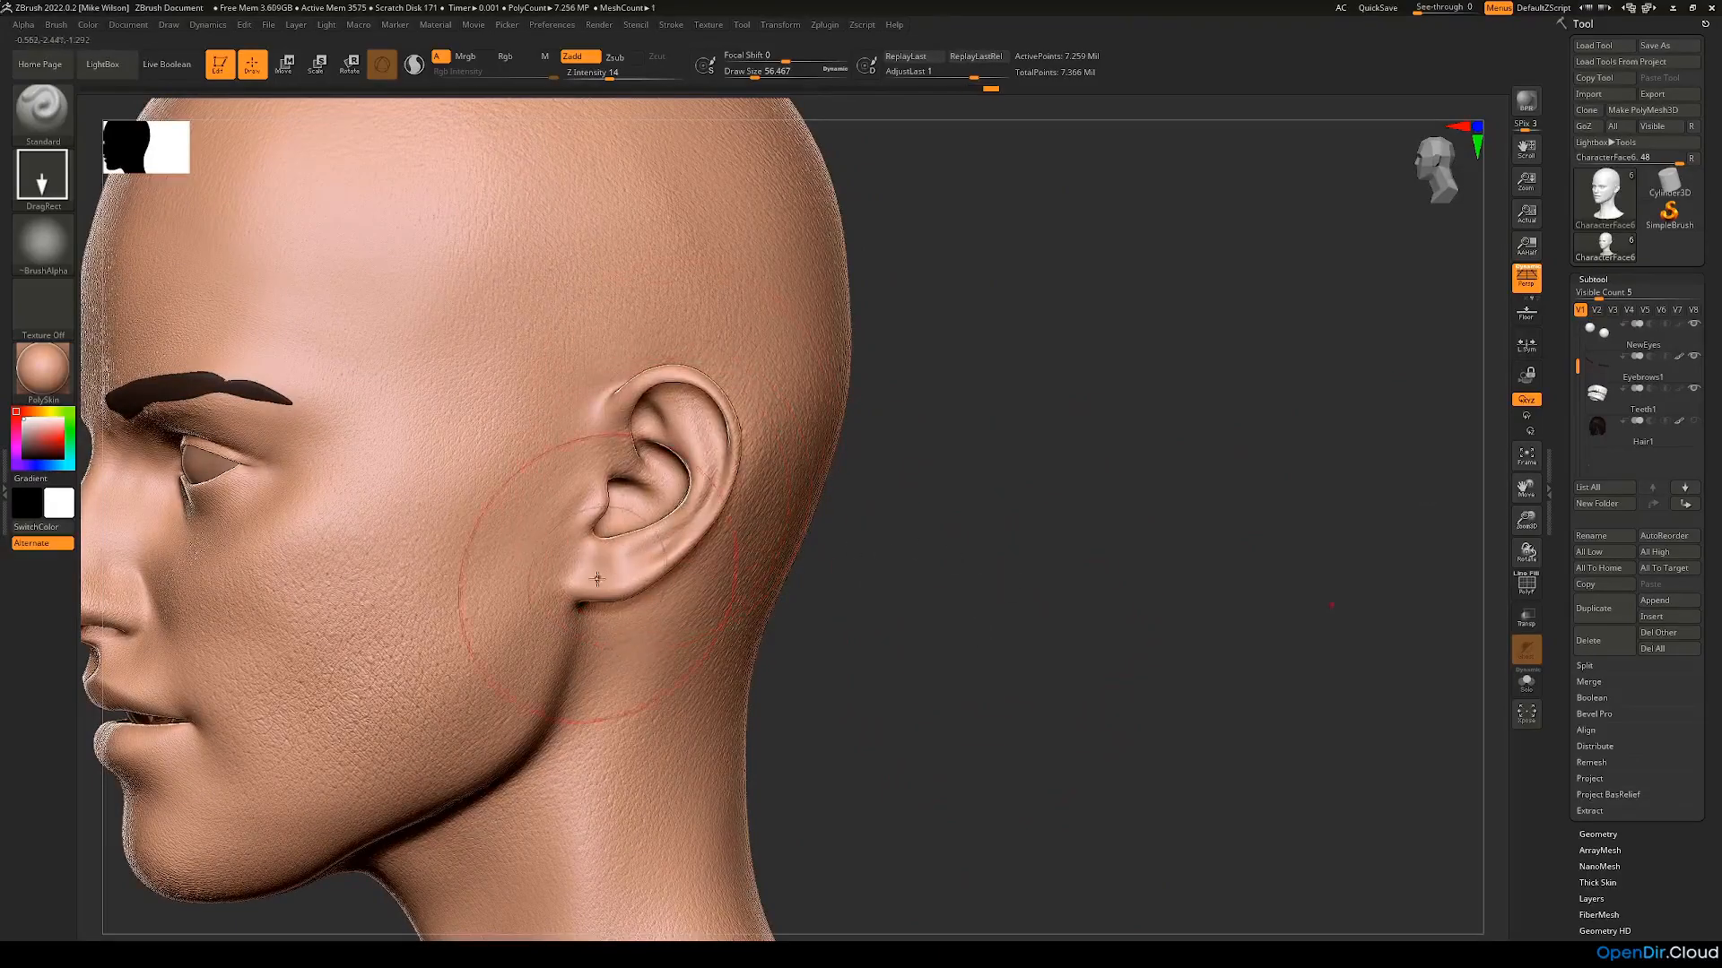
Step: Stamp the skin alpha over the bare skin beneath and behind the left ear
{"action": "left_click_drag", "start_coordinate": [819, 678], "coordinate": [923, 676]}
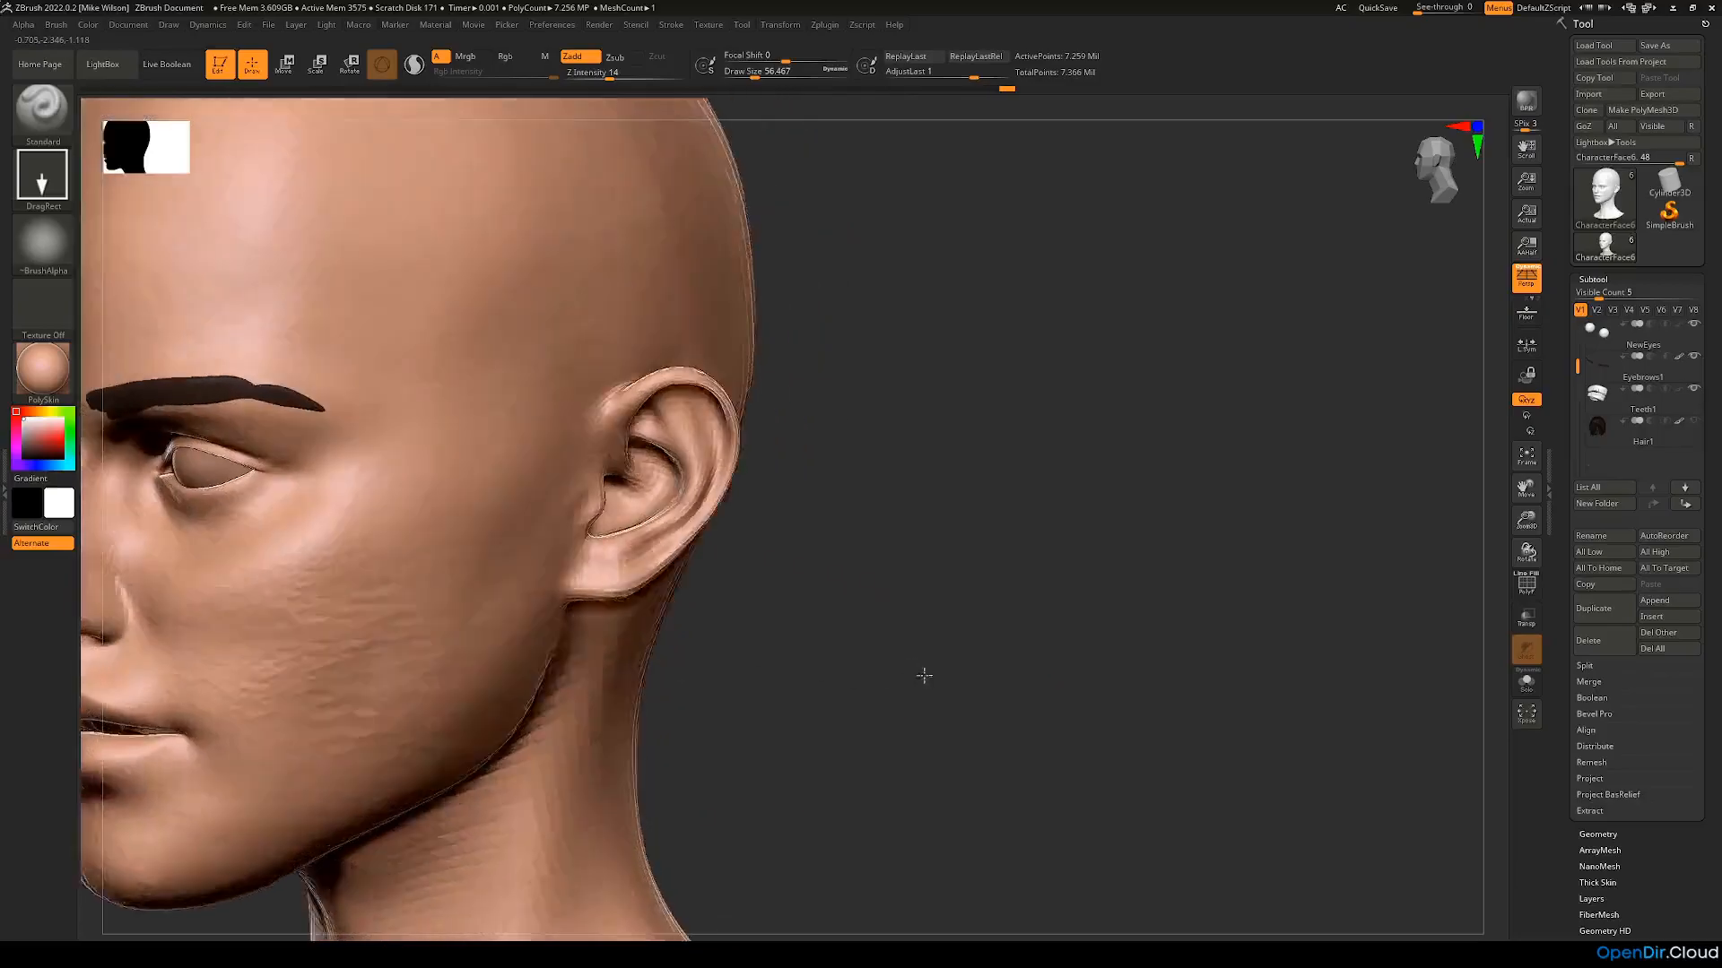
{"action": "left_click_drag", "start_coordinate": [884, 607], "coordinate": [746, 639]}
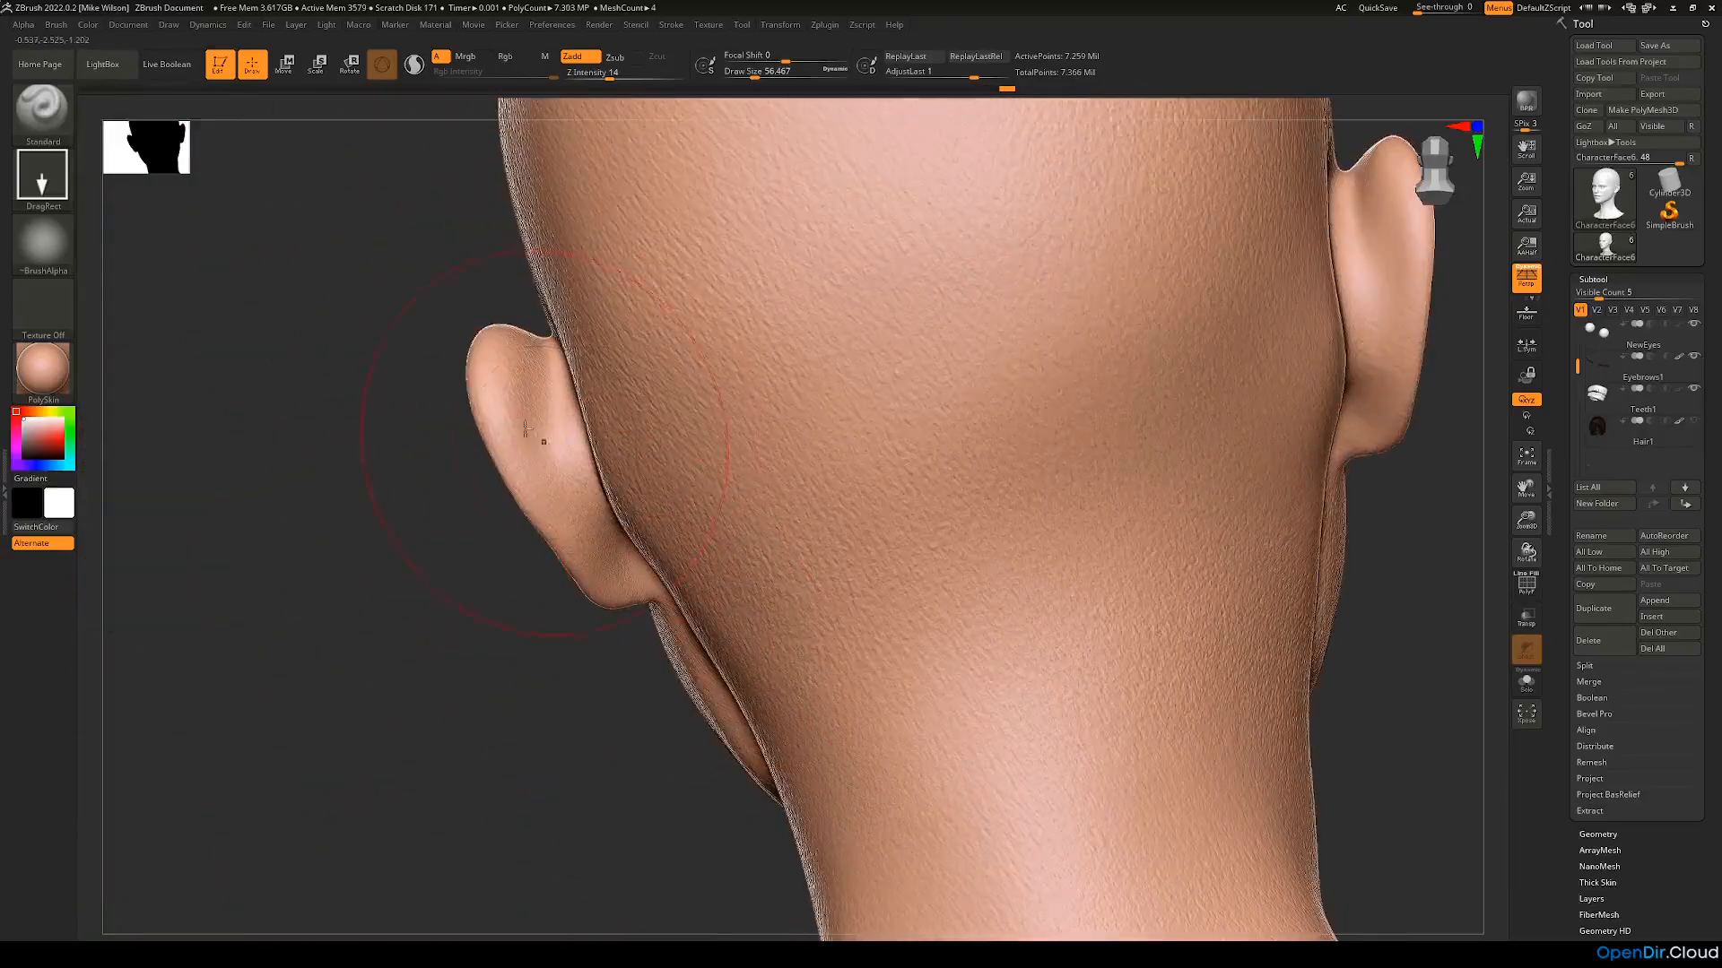
{"action": "left_click_drag", "start_coordinate": [520, 542], "coordinate": [482, 467]}
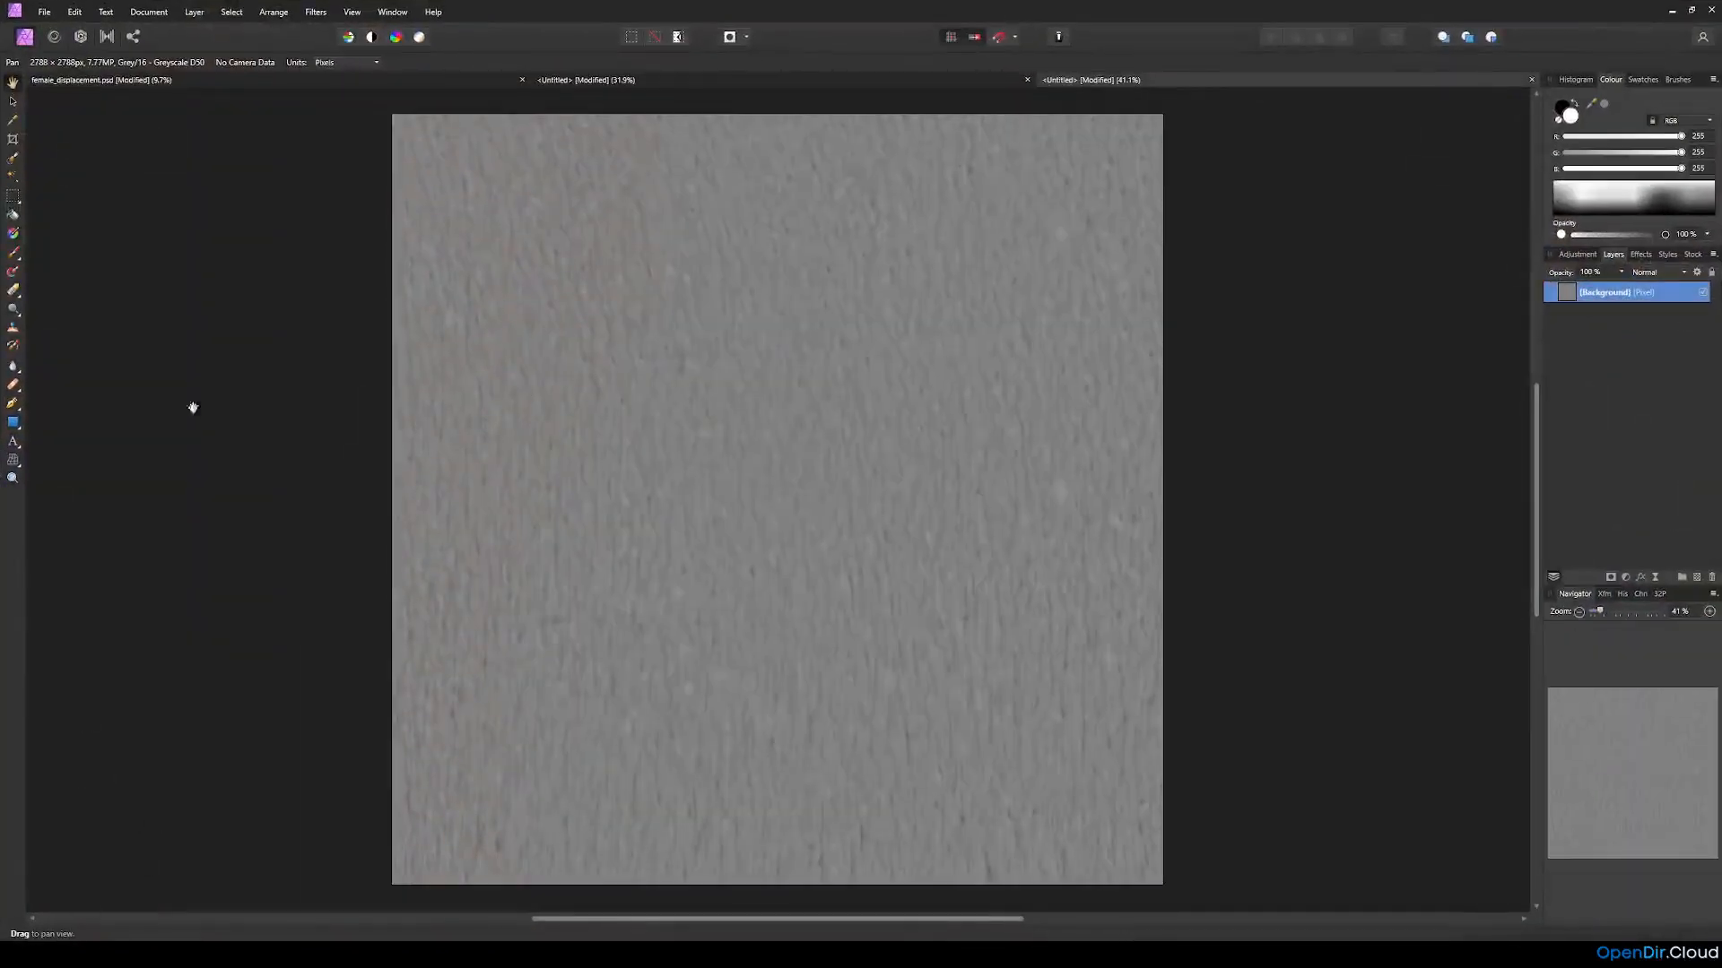
Step: Switch to Affinity Photo and examine the face displacement map in female_displacement.psd
{"action": "left_click", "coordinate": [197, 81]}
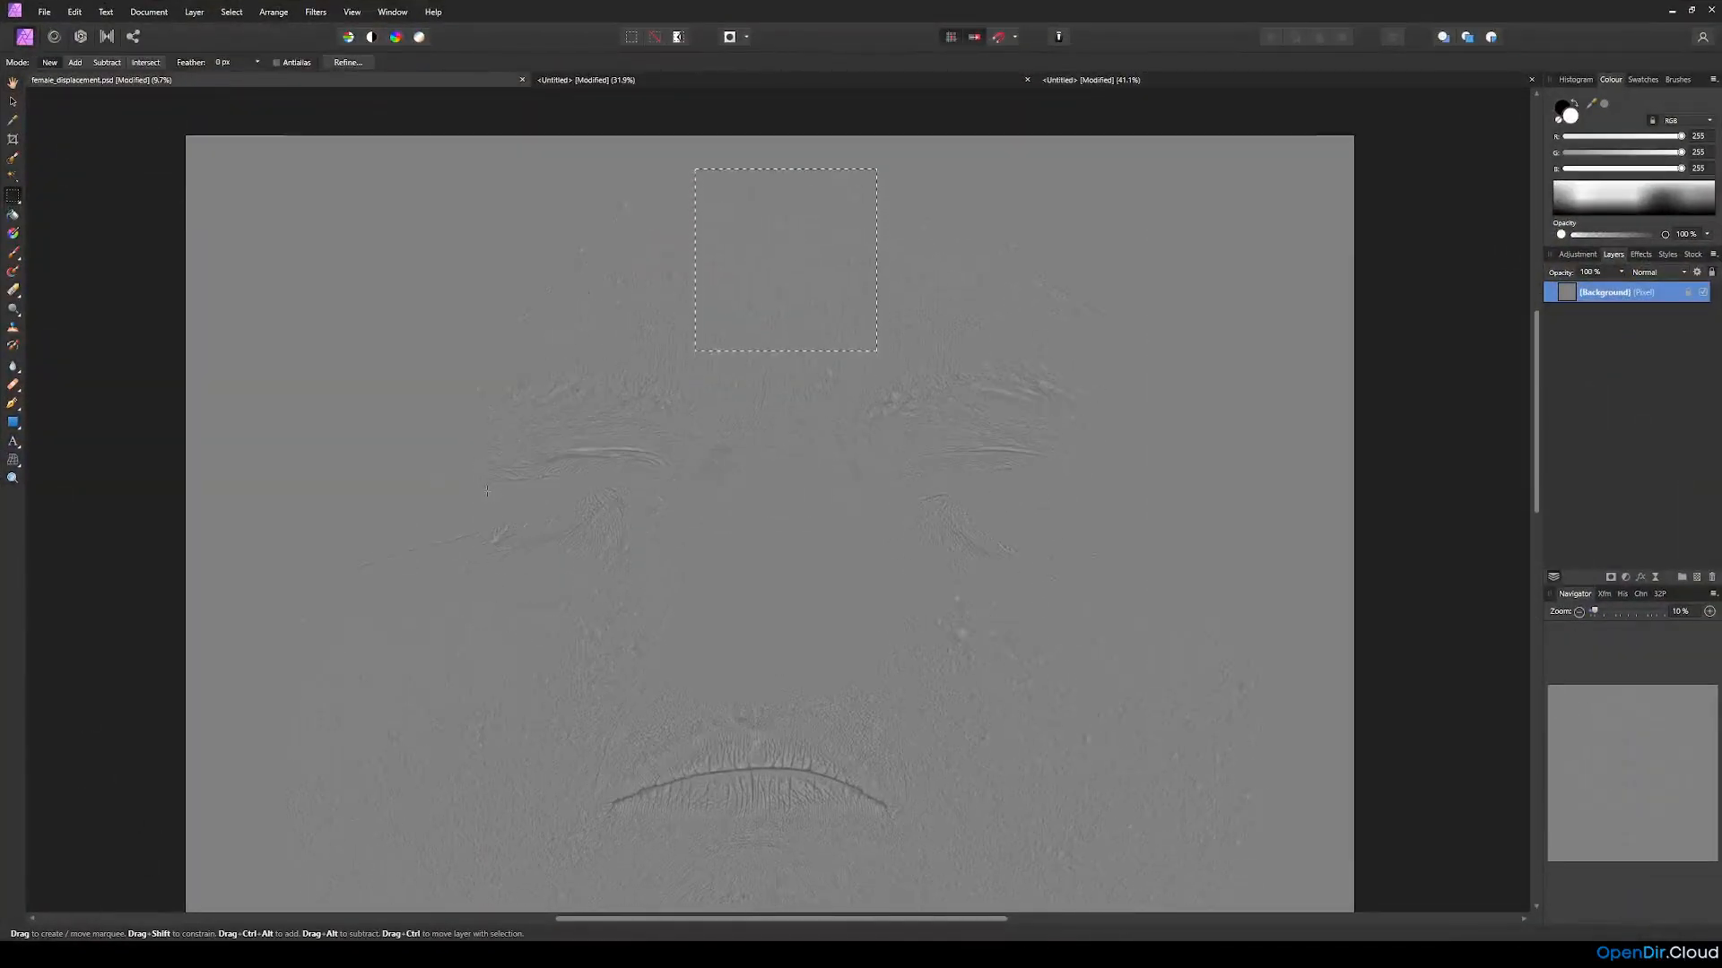
{"action": "scroll", "coordinate": [487, 491], "scroll_direction": "down", "scroll_amount": 5}
{"action": "scroll", "coordinate": [369, 812], "scroll_direction": "up", "scroll_amount": 2}
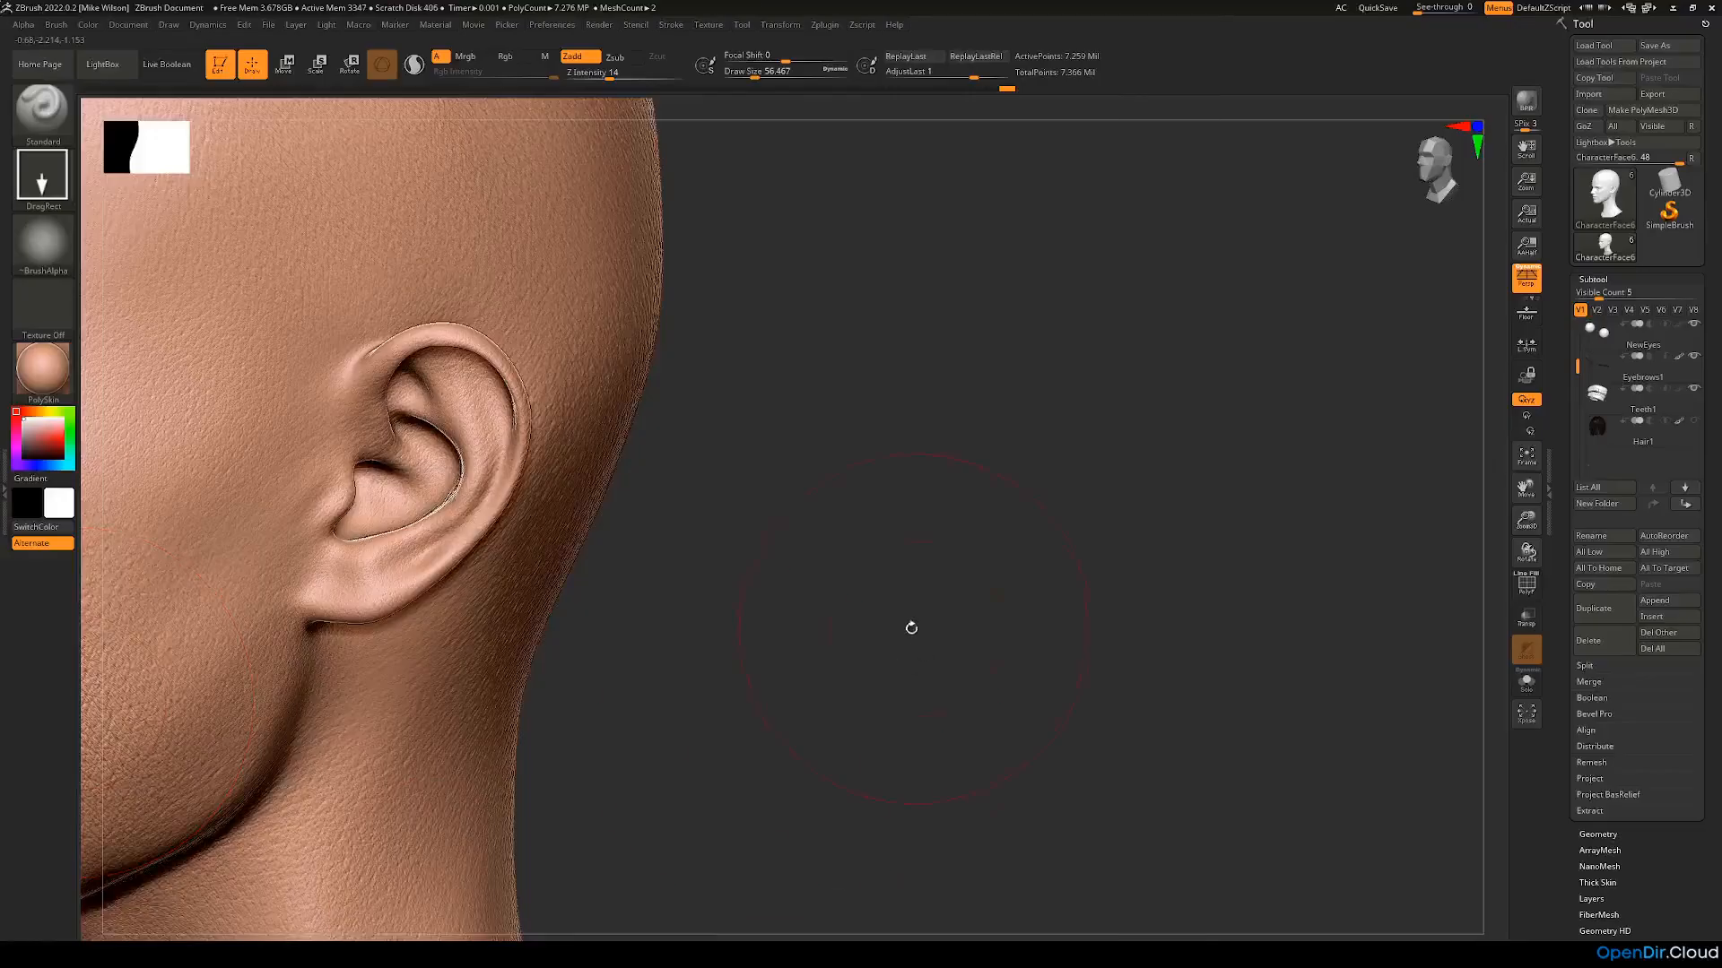
Step: Return to ZBrush and stamp the skin alpha around both ears and the sides of the neck beneath them
{"action": "left_click_drag", "start_coordinate": [911, 627], "coordinate": [649, 588]}
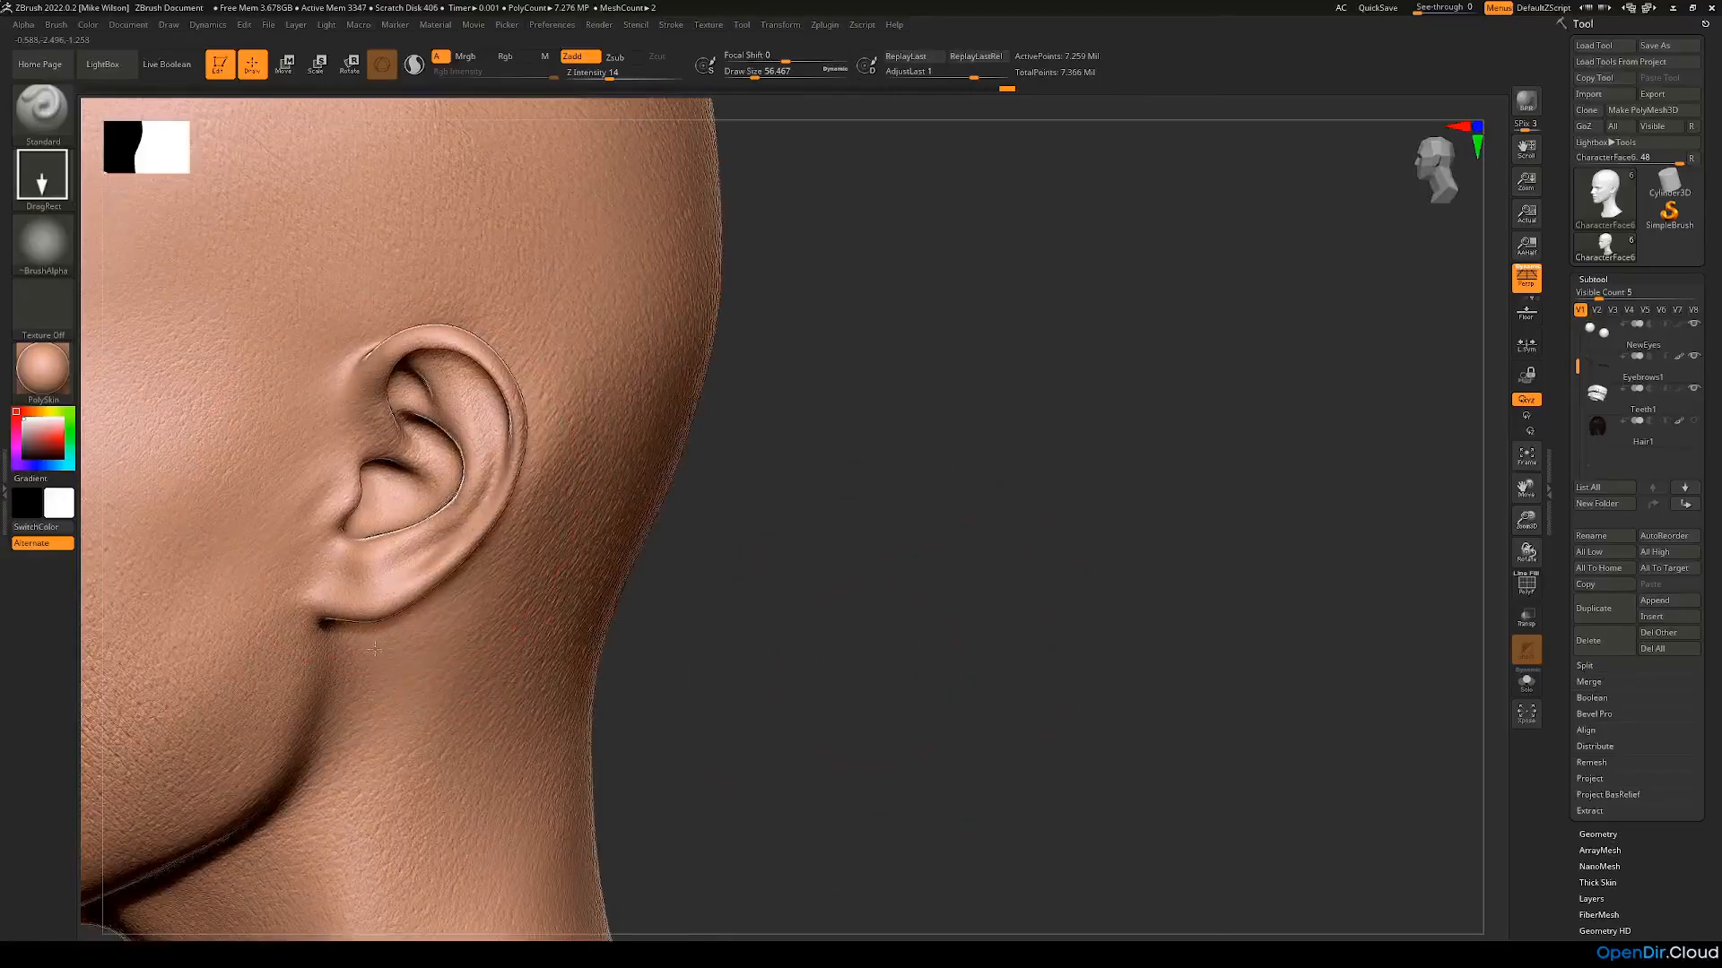
{"action": "left_click_drag", "start_coordinate": [796, 752], "coordinate": [1139, 736]}
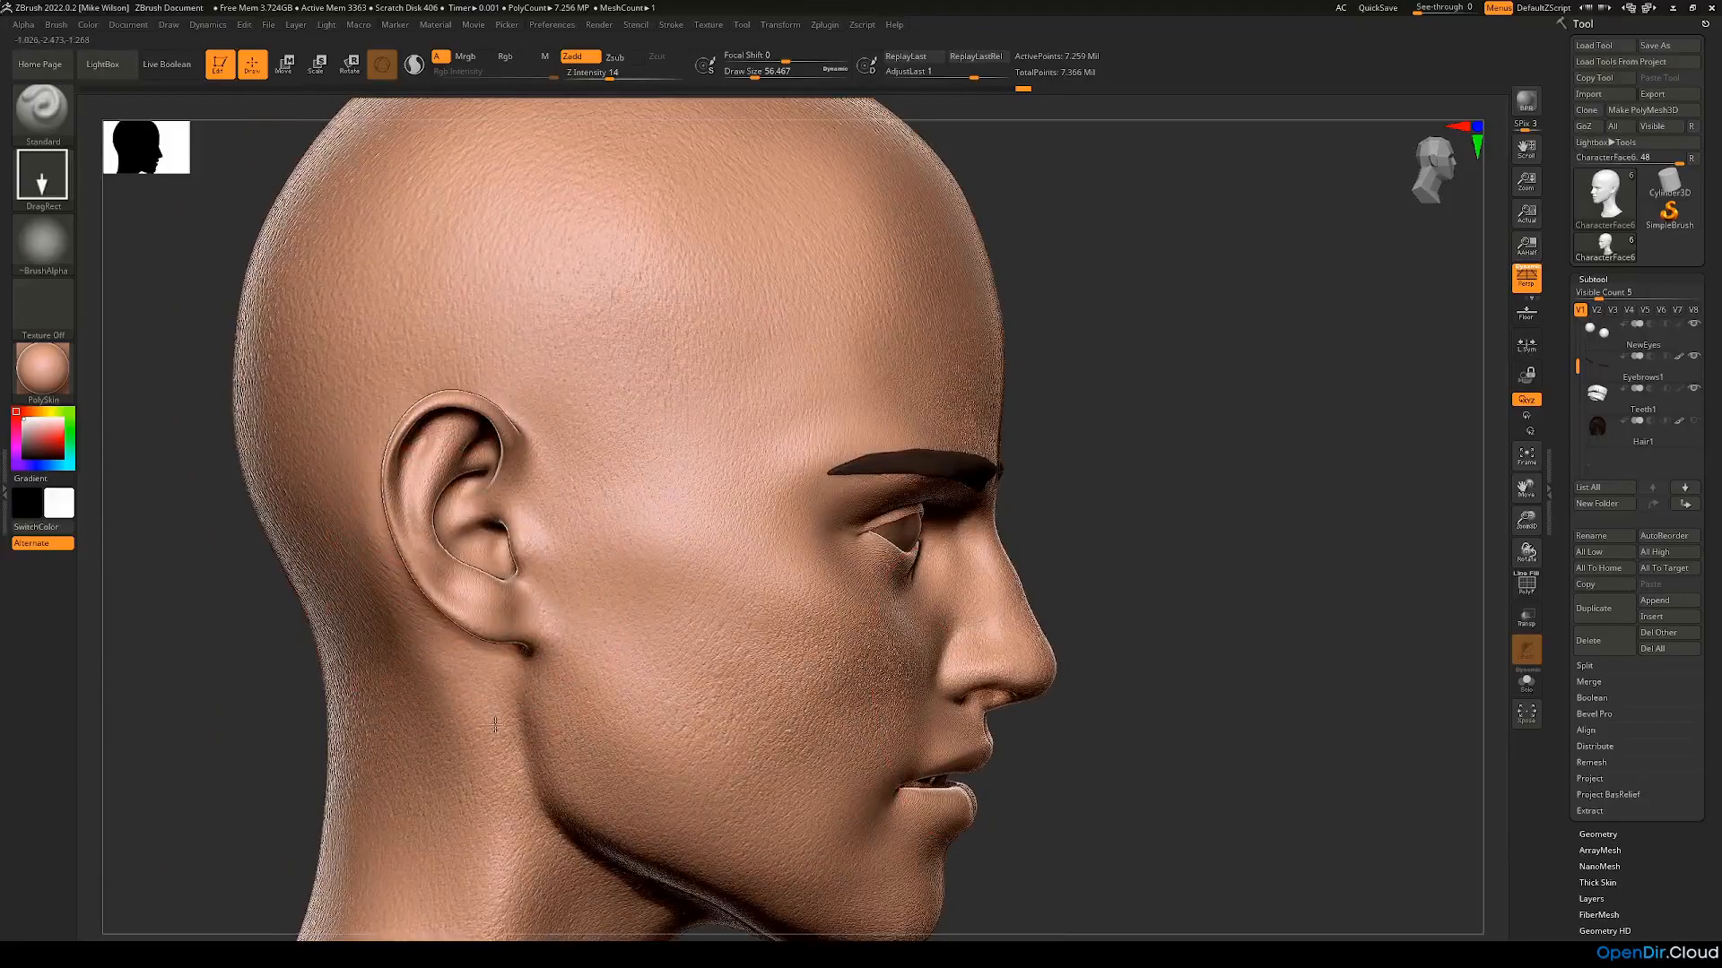
{"action": "left_click_drag", "start_coordinate": [260, 628], "coordinate": [393, 622]}
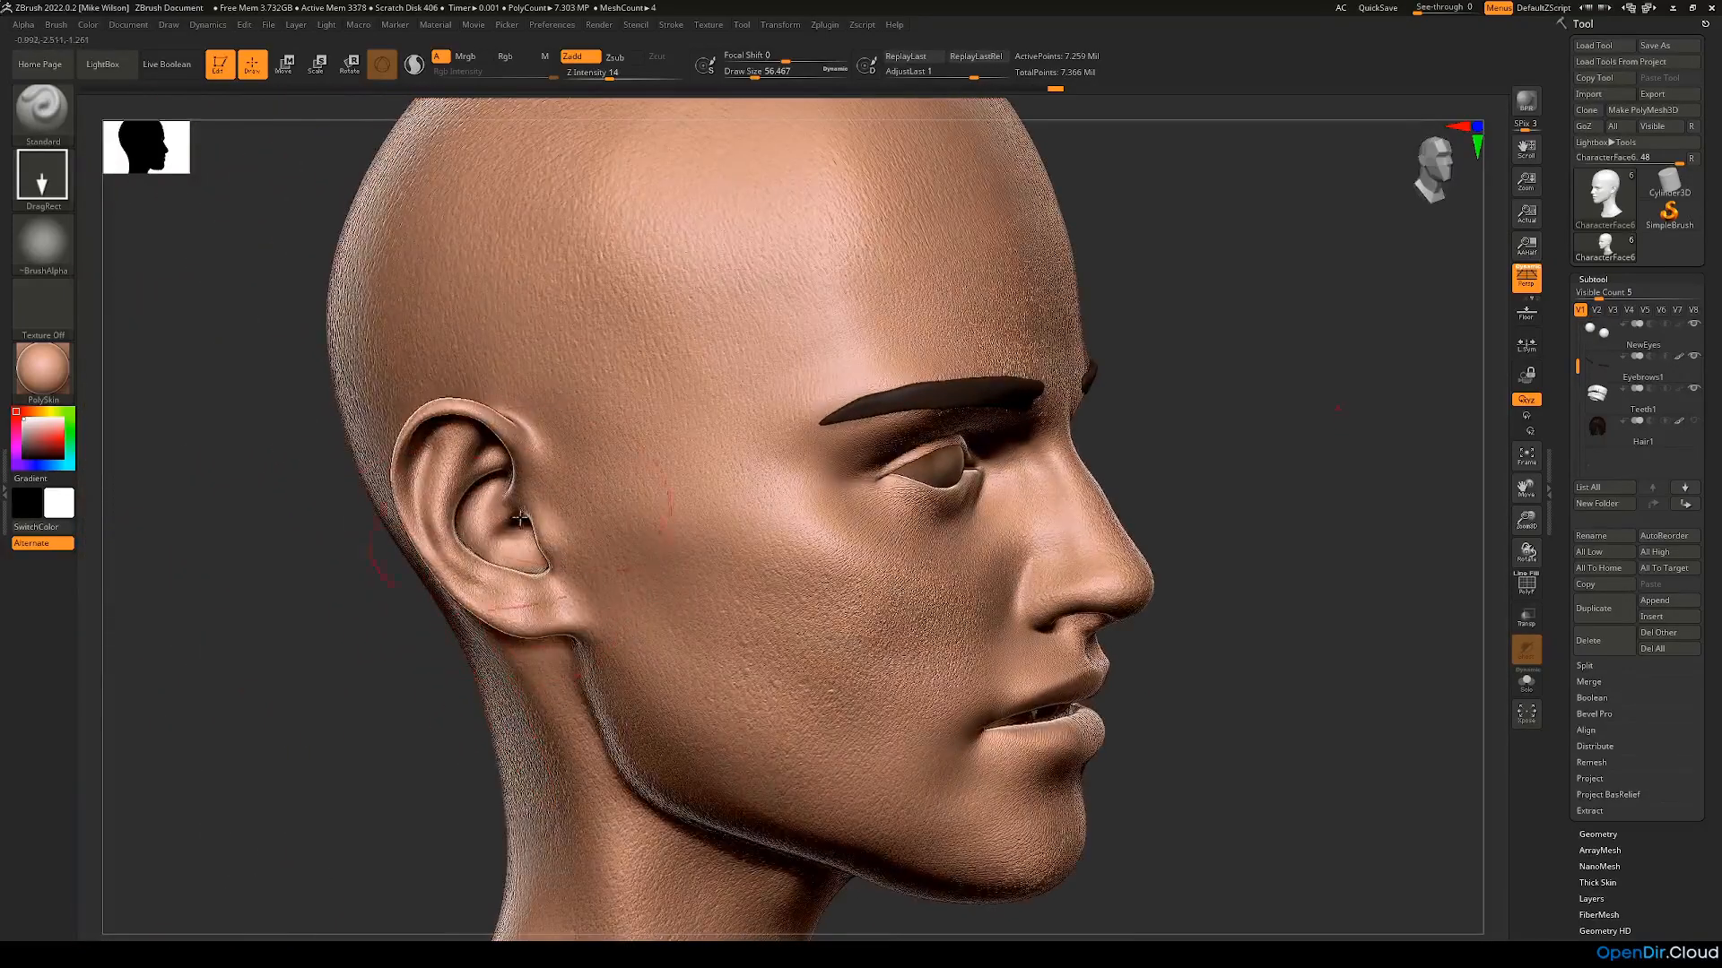
{"action": "mouse_move", "coordinate": [352, 710]}
{"action": "left_mouse_down"}
{"action": "mouse_move", "coordinate": [330, 654]}
{"action": "mouse_move", "coordinate": [369, 676]}
{"action": "mouse_move", "coordinate": [350, 691]}
{"action": "mouse_move", "coordinate": [334, 672]}
{"action": "mouse_move", "coordinate": [358, 619]}
{"action": "mouse_move", "coordinate": [380, 688]}
{"action": "mouse_move", "coordinate": [487, 702]}
{"action": "left_mouse_up"}
{"action": "left_click_drag", "start_coordinate": [1057, 688], "coordinate": [1013, 670], "text": "alt"}
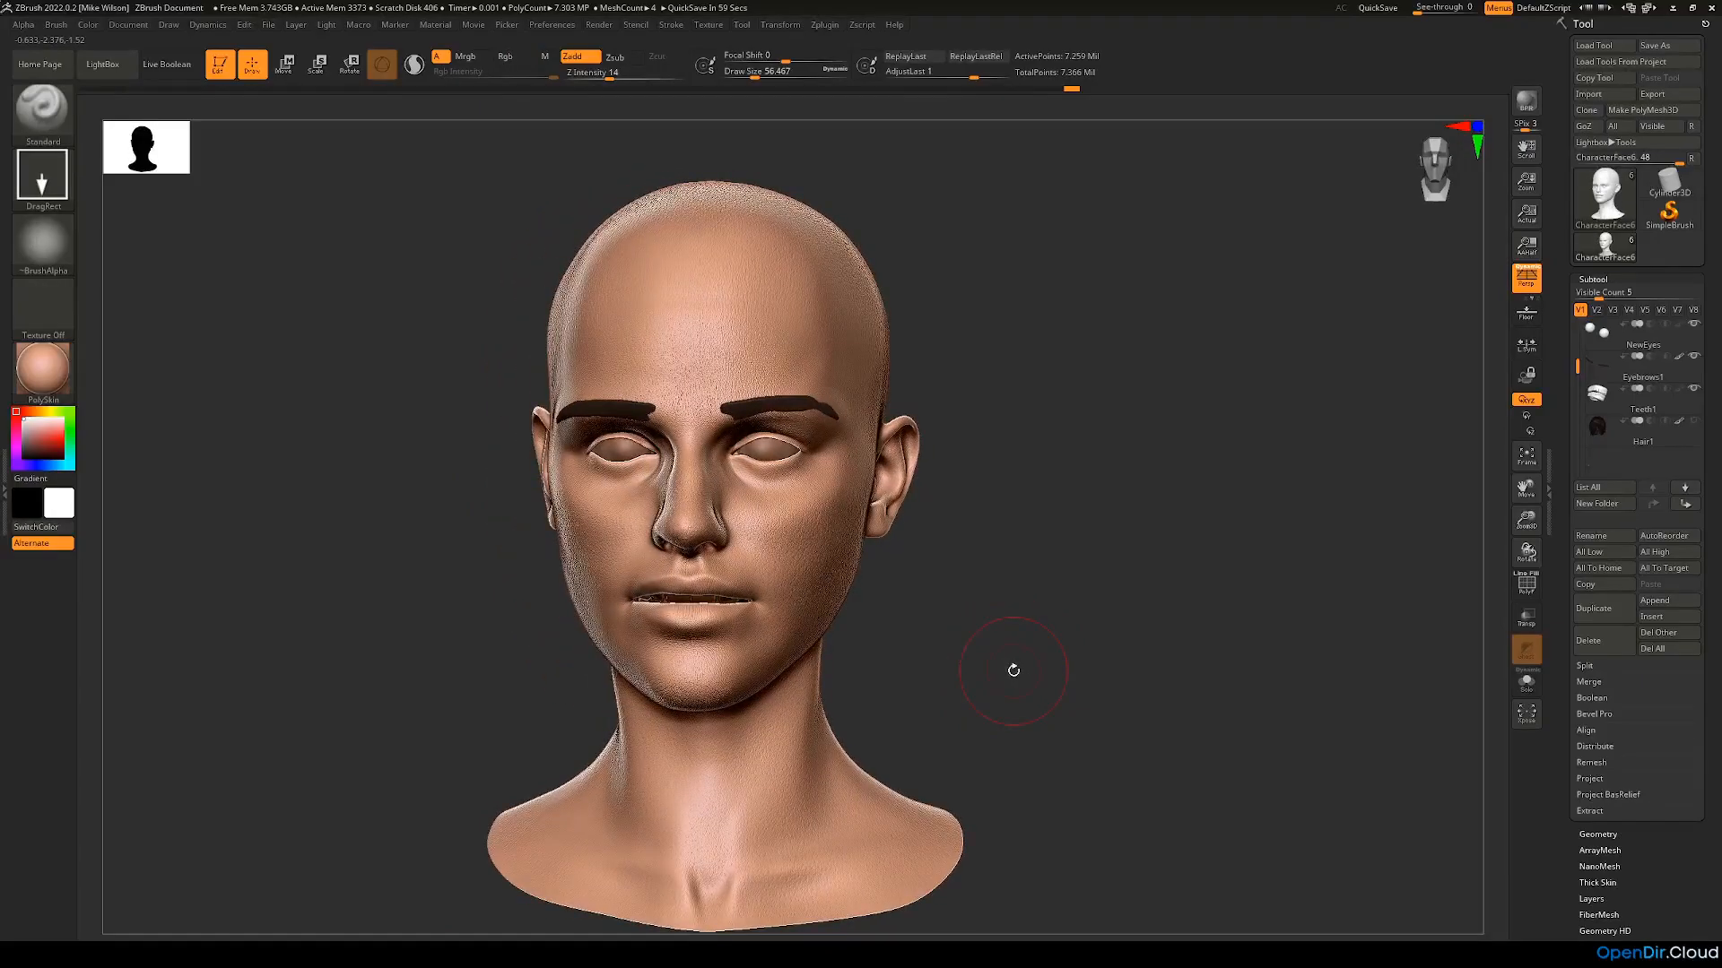
{"action": "left_click_drag", "start_coordinate": [995, 667], "coordinate": [934, 700]}
{"action": "left_click_drag", "start_coordinate": [1026, 711], "coordinate": [932, 683]}
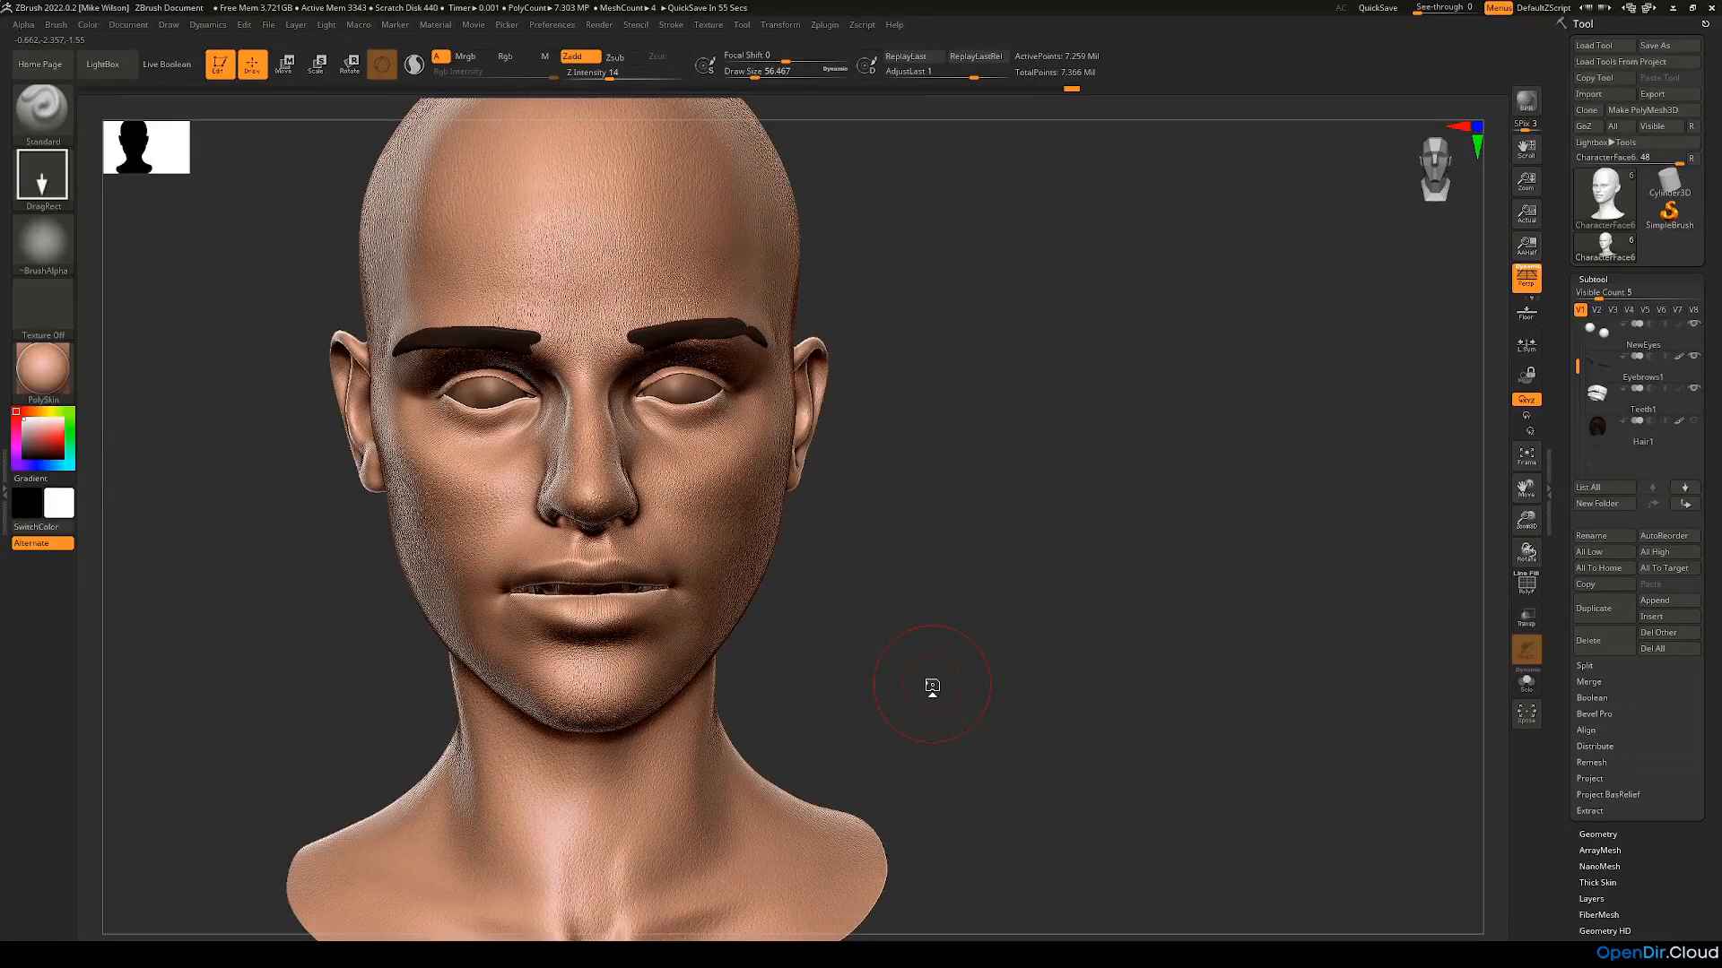
Step: Activate surface noise on the head mesh and open its NoiseMaker settings
{"action": "left_click", "coordinate": [1594, 279]}
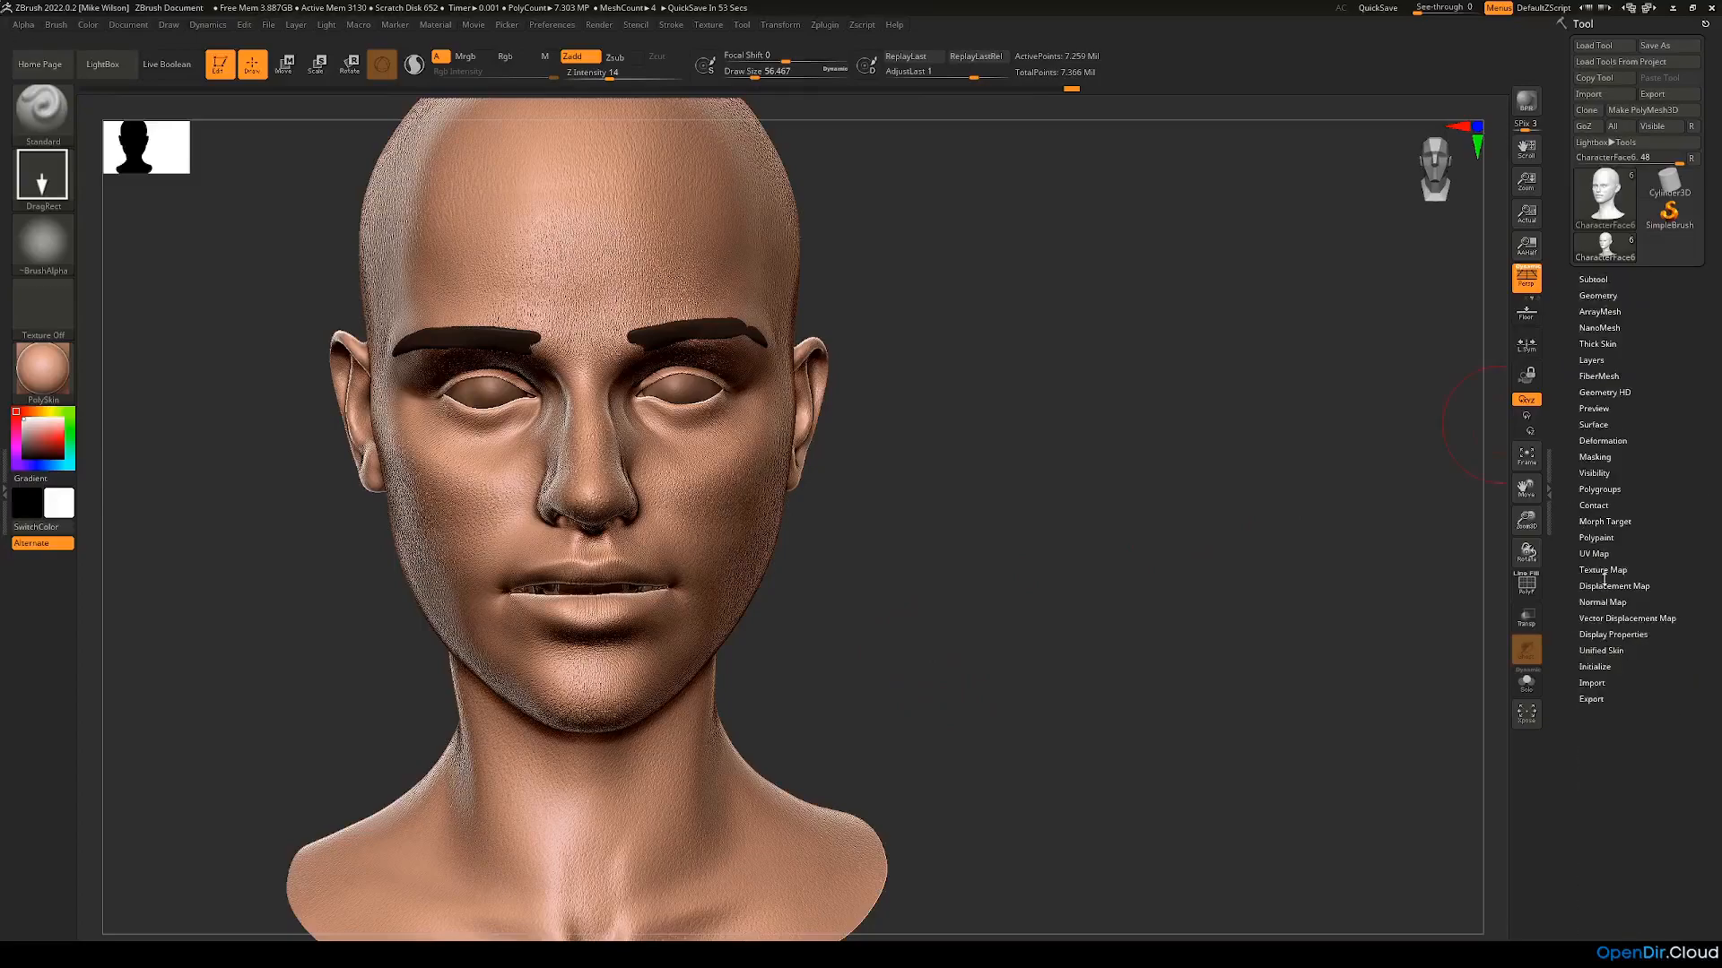
{"action": "left_click", "coordinate": [1599, 424]}
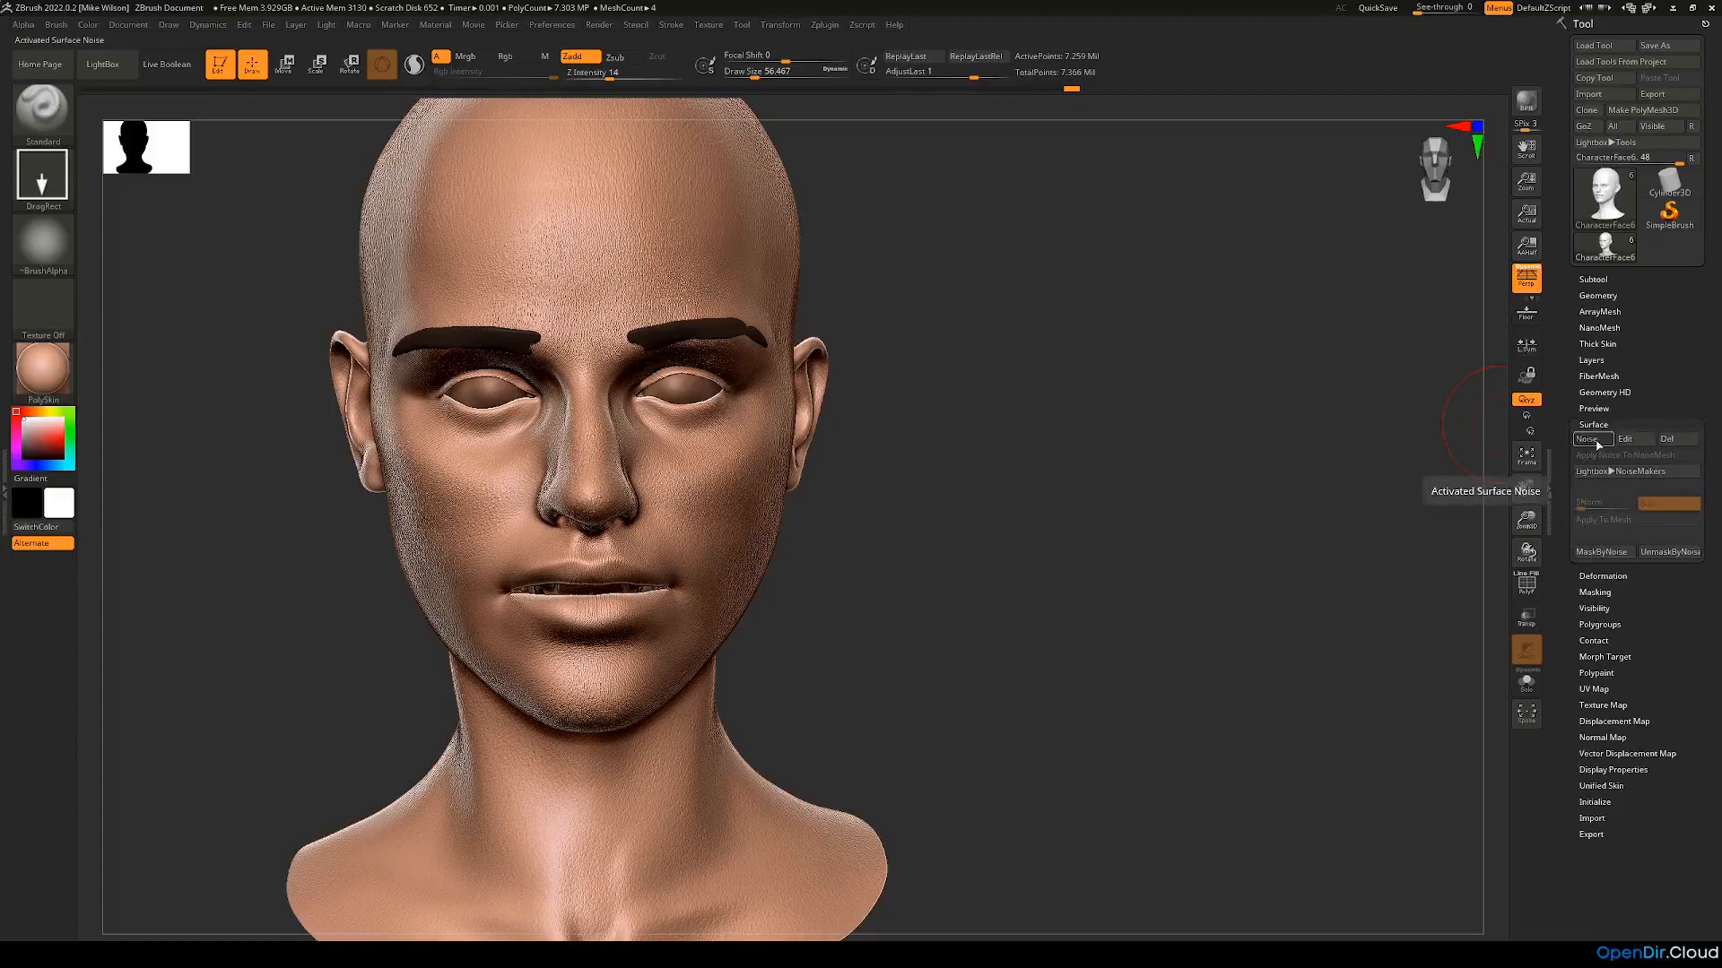
{"action": "left_click", "coordinate": [1596, 440]}
{"action": "left_click", "coordinate": [1626, 441]}
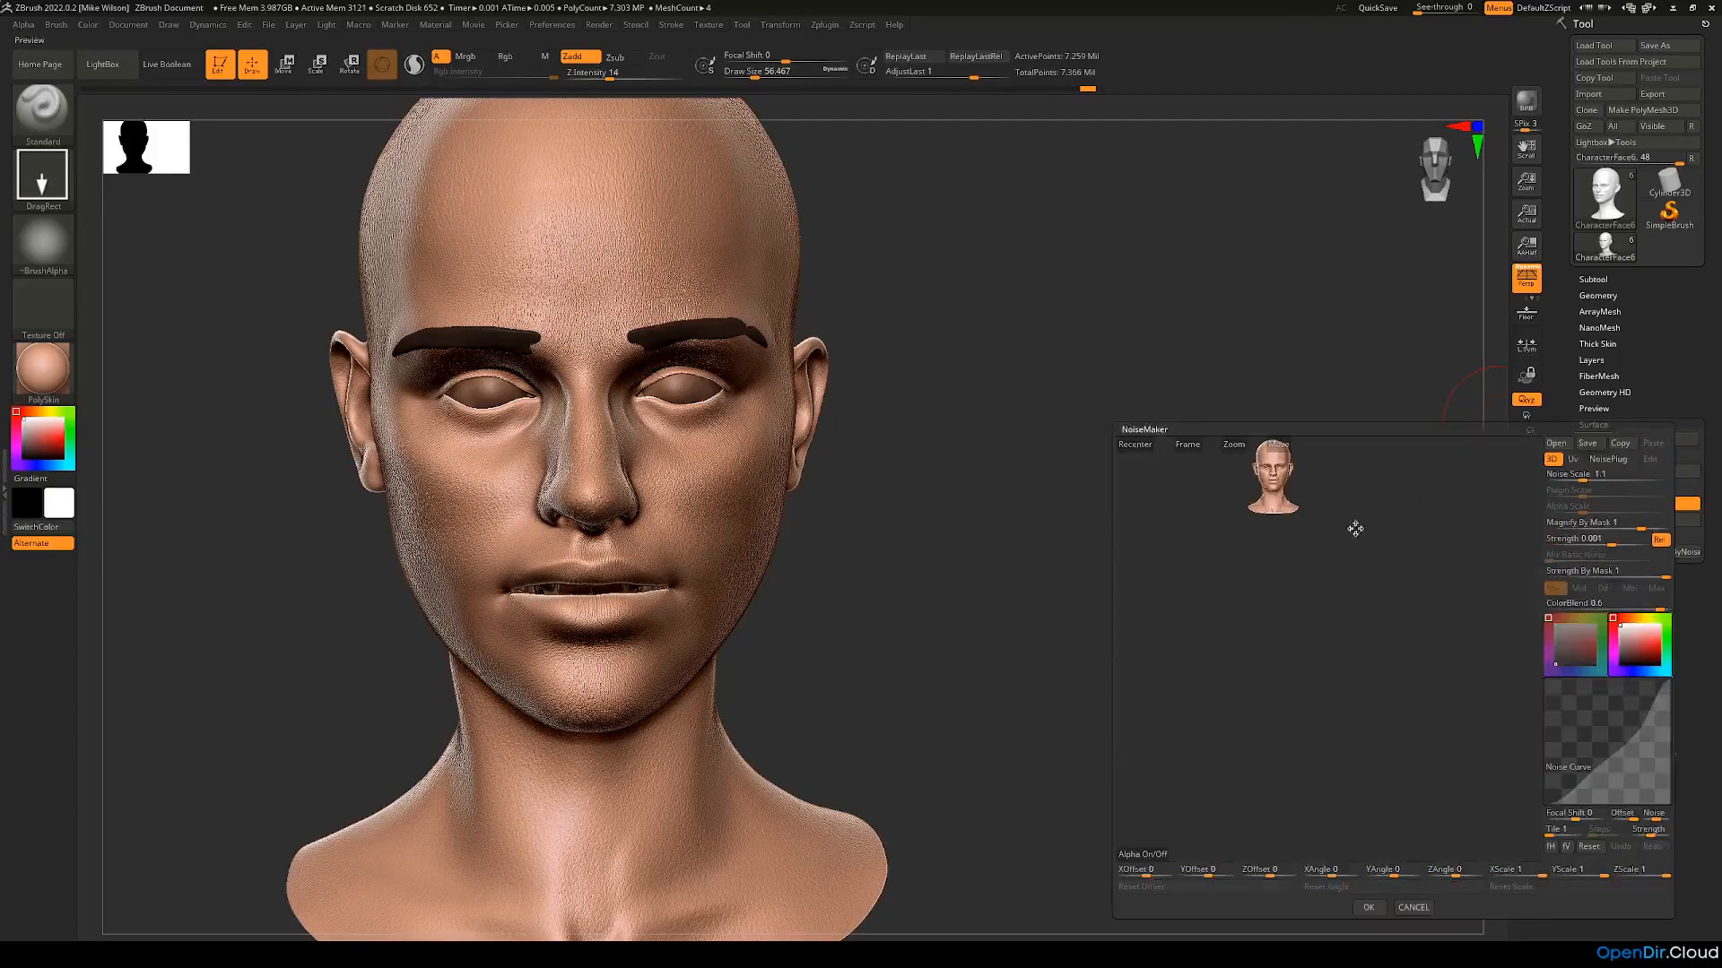
Step: Set the noise scale to about 1.47 and load CheekGeneric_A as the noise alpha
{"action": "left_click_drag", "start_coordinate": [1355, 526], "coordinate": [1363, 623], "text": "alt"}
{"action": "right_click_drag", "start_coordinate": [1341, 607], "coordinate": [1360, 695], "text": "ctrl"}
{"action": "left_click_drag", "start_coordinate": [1360, 696], "coordinate": [1434, 811], "text": "alt"}
{"action": "right_click_drag", "start_coordinate": [1364, 615], "coordinate": [1418, 709], "text": "ctrl"}
{"action": "left_click_drag", "start_coordinate": [1419, 709], "coordinate": [1413, 577], "text": "alt"}
{"action": "right_click_drag", "start_coordinate": [1371, 628], "coordinate": [1388, 682], "text": "ctrl"}
{"action": "left_click_drag", "start_coordinate": [1327, 679], "coordinate": [1486, 612]}
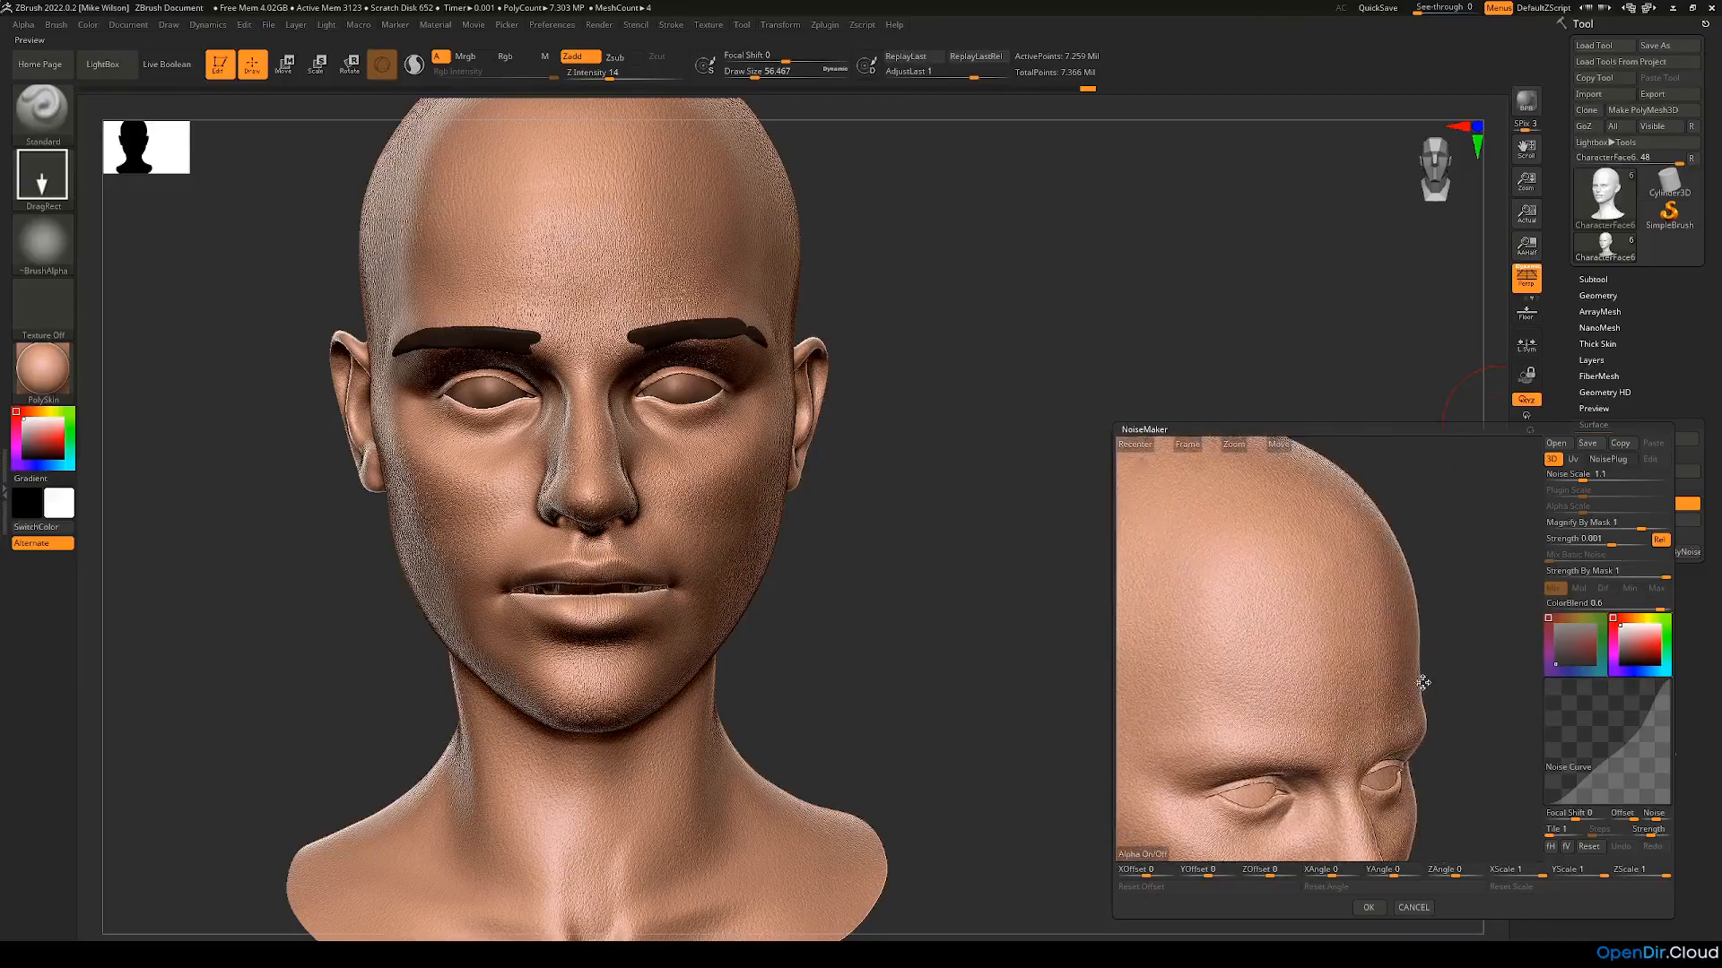
{"action": "right_click_drag", "start_coordinate": [1422, 683], "coordinate": [1426, 661], "text": "ctrl"}
{"action": "left_click_drag", "start_coordinate": [1426, 660], "coordinate": [1486, 549], "text": "alt"}
{"action": "left_click_drag", "start_coordinate": [1583, 475], "coordinate": [1584, 481]}
{"action": "left_click", "coordinate": [1586, 481]}
{"action": "left_click", "coordinate": [1137, 855]}
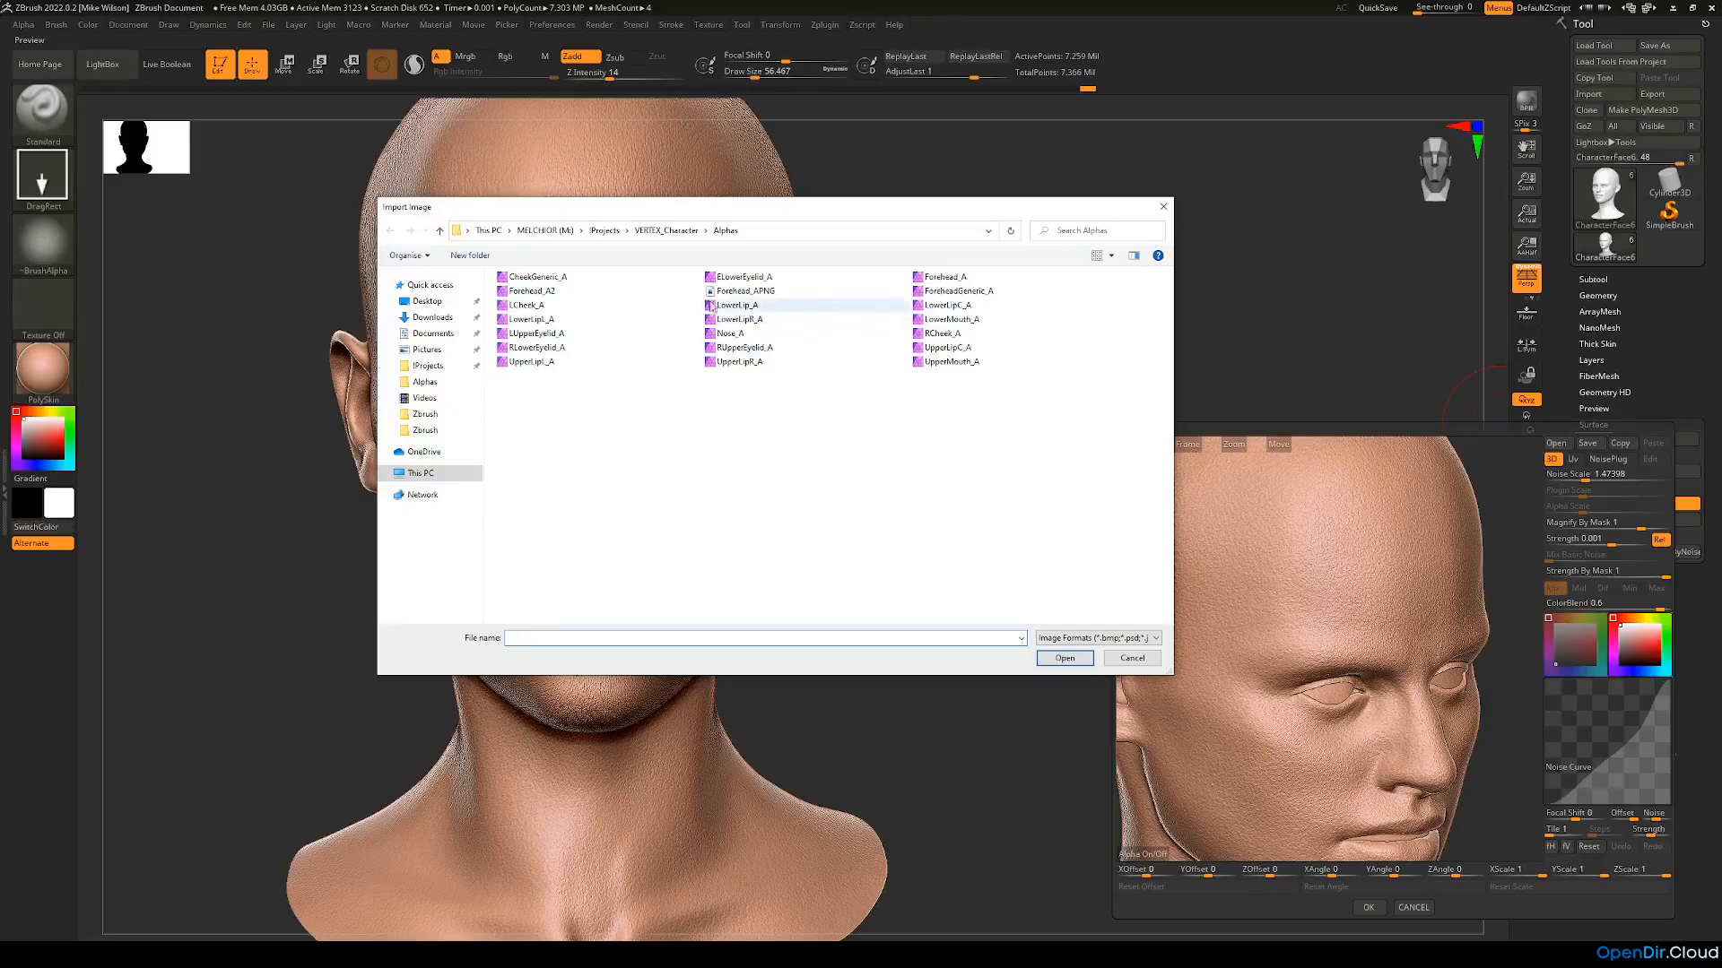
{"action": "double_click", "coordinate": [536, 277]}
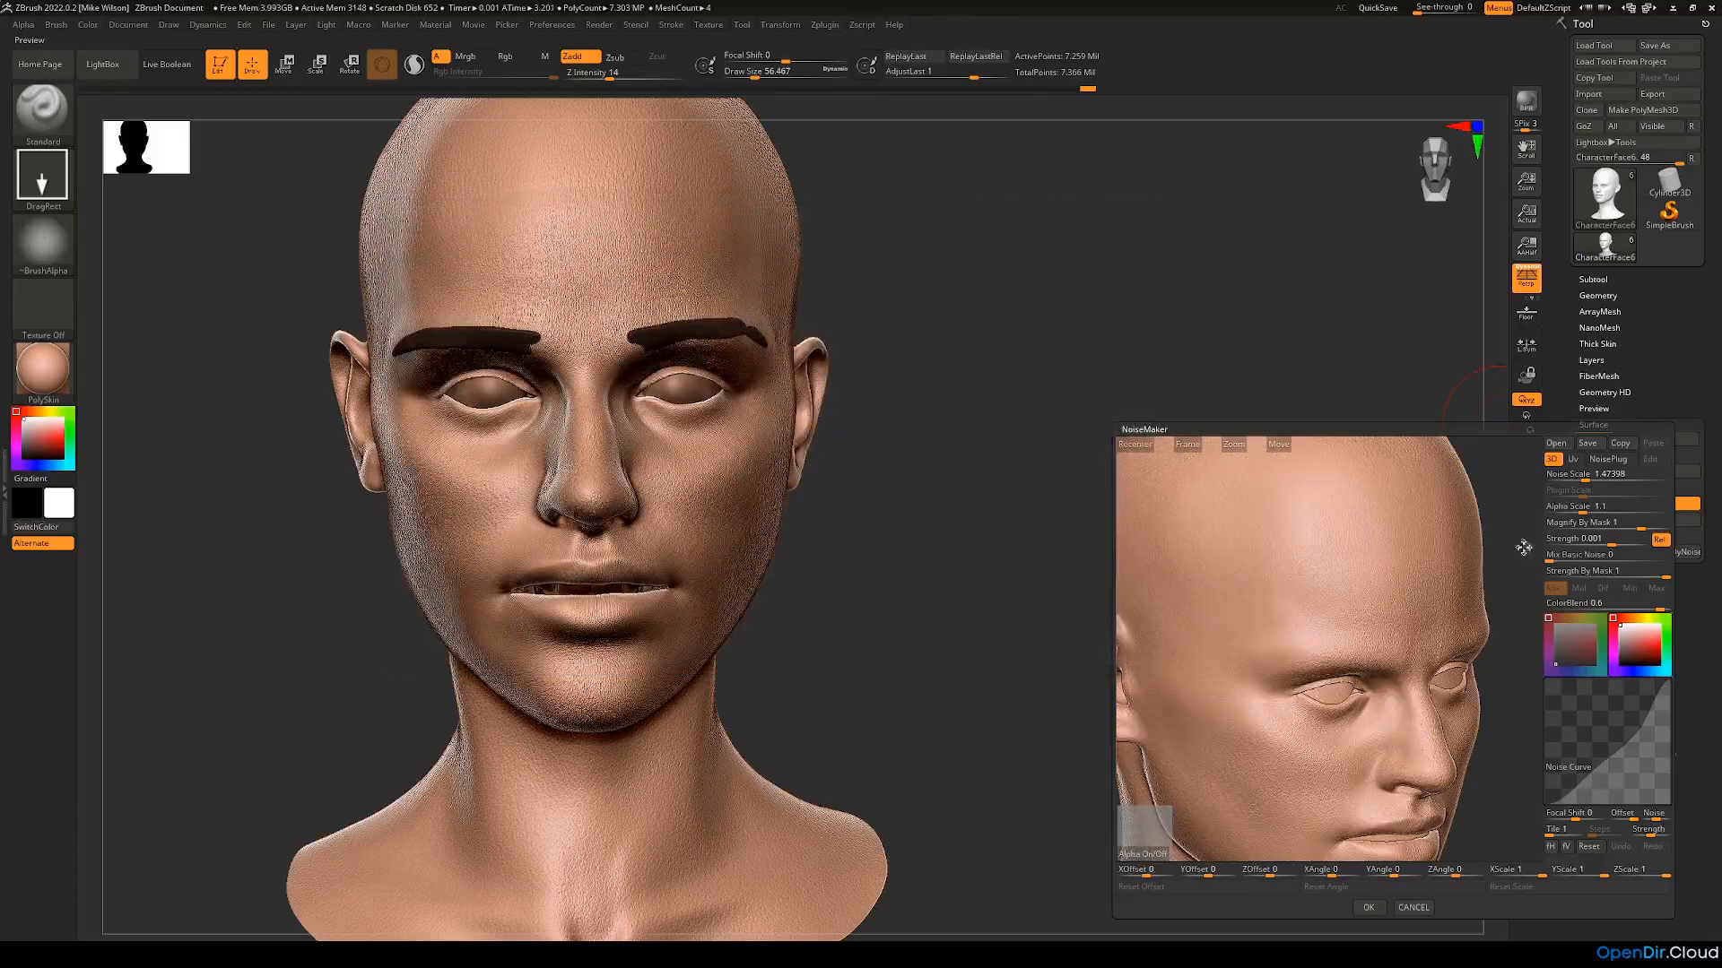
Step: Set the noise scale to about 56.57, the alpha scale to about 5.79 and the noise strength to 0.03187
{"action": "left_click_drag", "start_coordinate": [1582, 478], "coordinate": [1597, 510]}
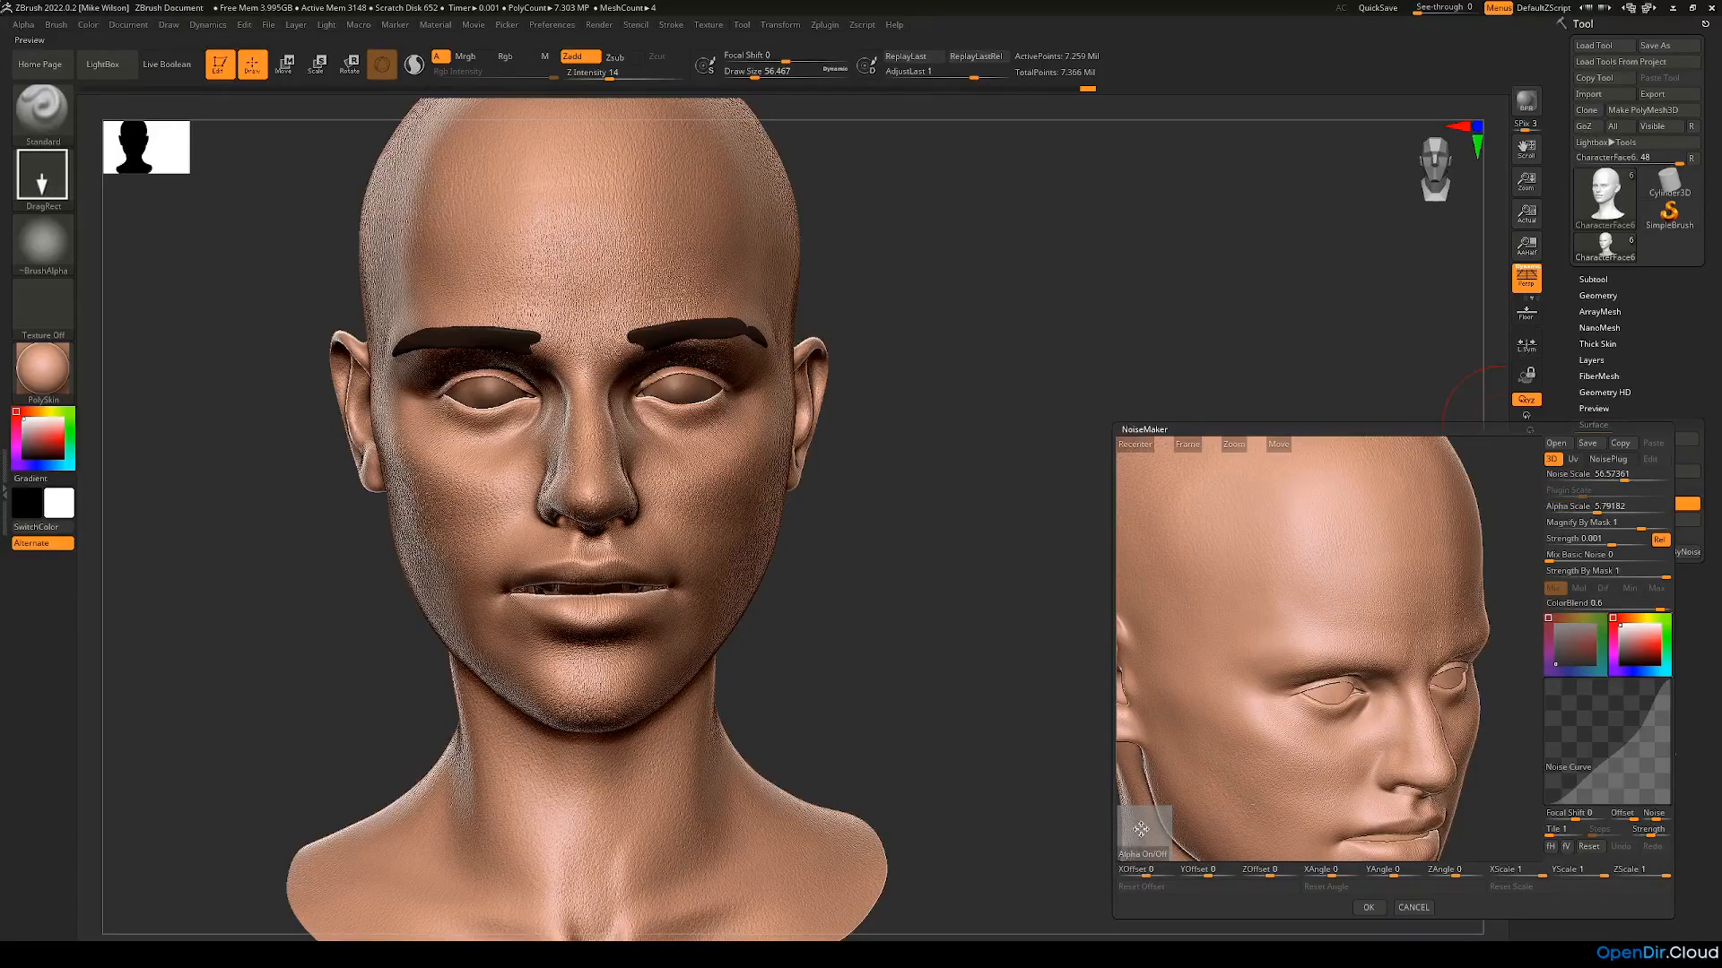
{"action": "left_click", "coordinate": [1604, 539]}
{"action": "type", "text": "0.00001"}
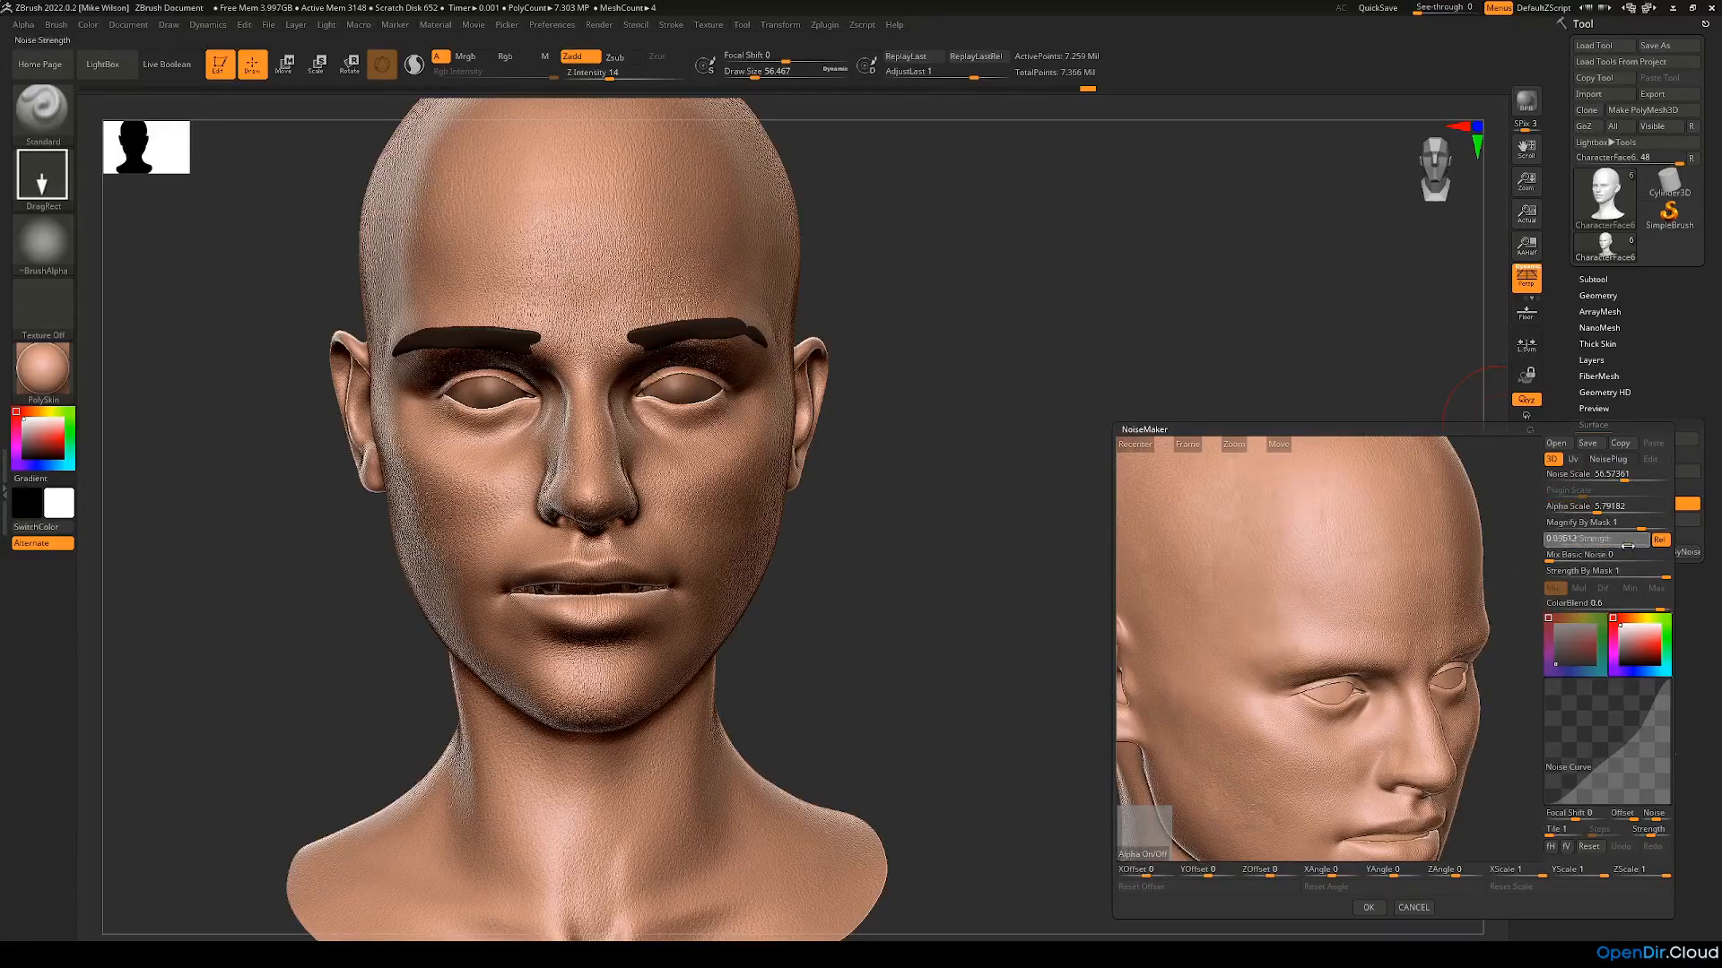
{"action": "key", "text": "Return"}
Step: Reduce the noise's alpha scale to about 0.29 for finer skin grain on the face
{"action": "left_click", "coordinate": [1576, 507]}
{"action": "type", "text": "0.2206"}
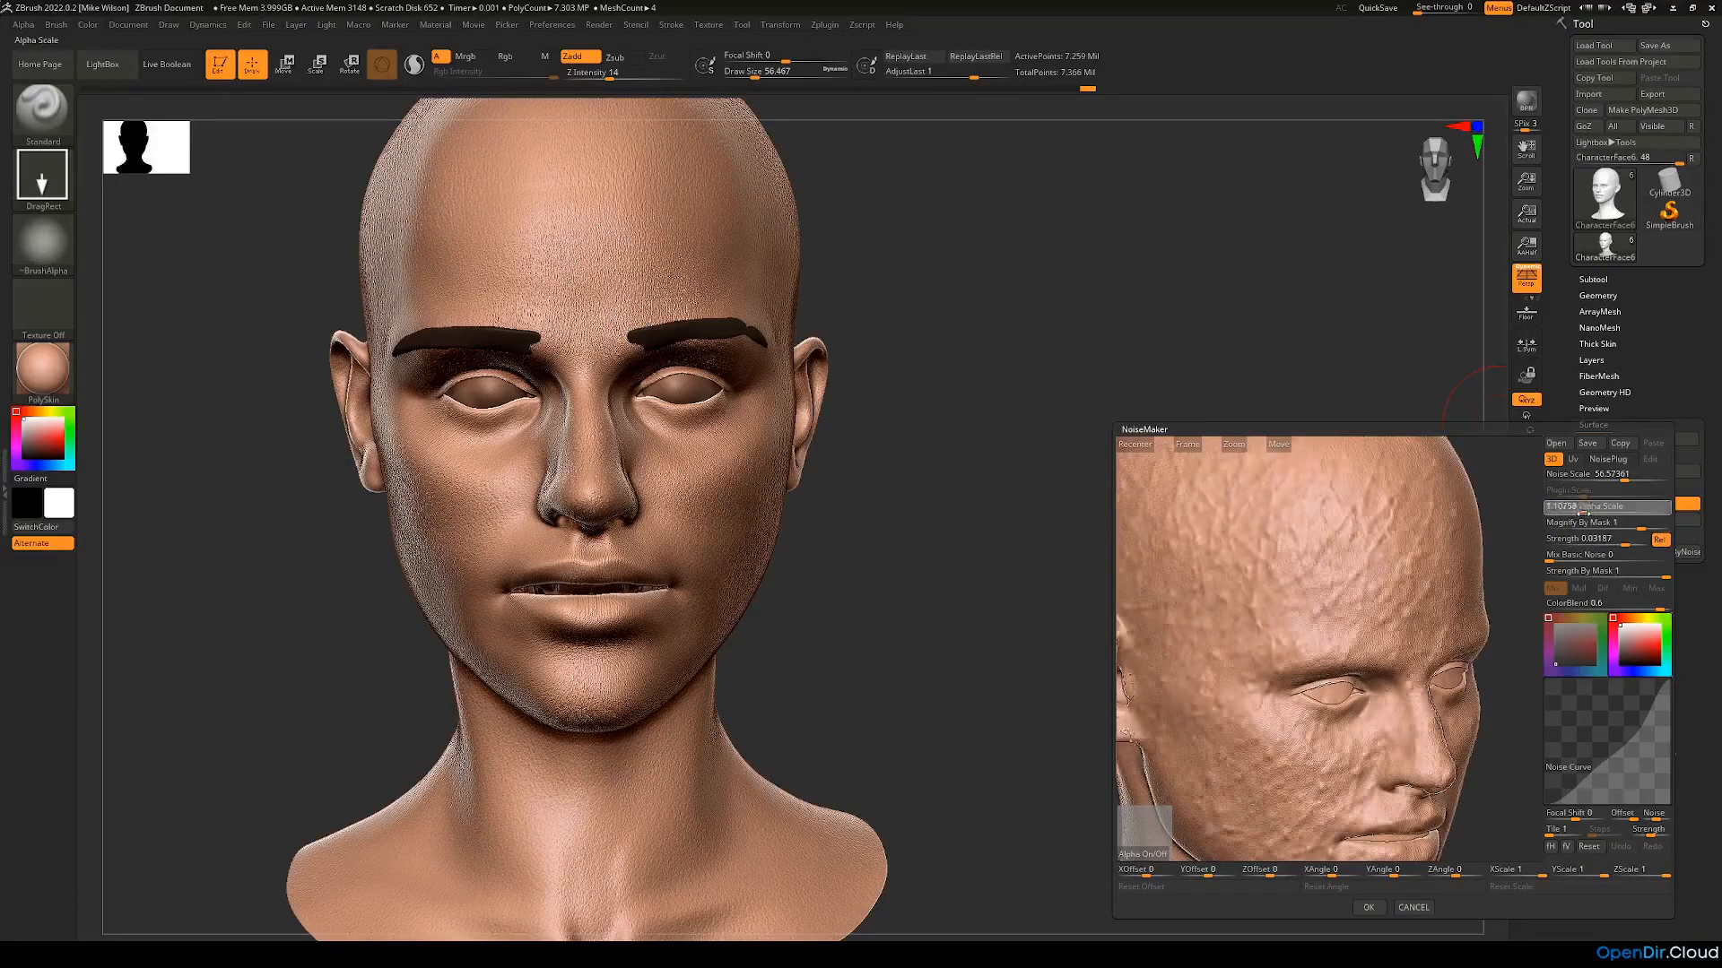
{"action": "left_click_drag", "start_coordinate": [1574, 515], "coordinate": [1573, 517]}
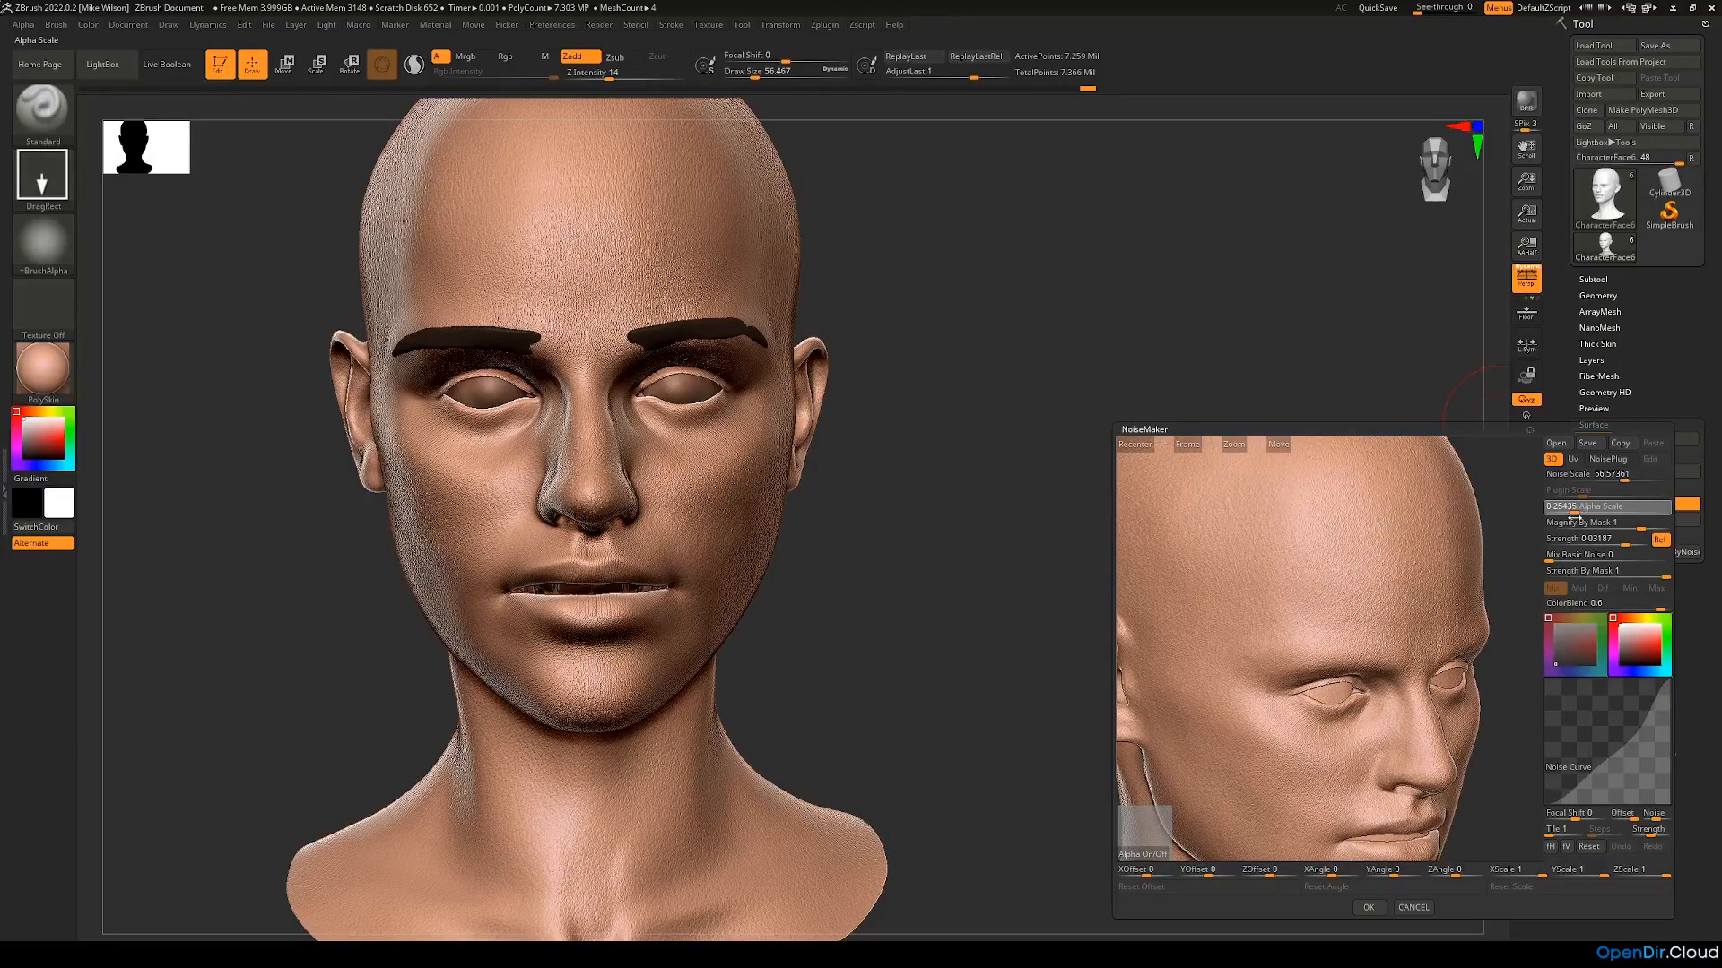
{"action": "left_click", "coordinate": [1573, 515]}
{"action": "left_click_drag", "start_coordinate": [1498, 688], "coordinate": [1539, 627]}
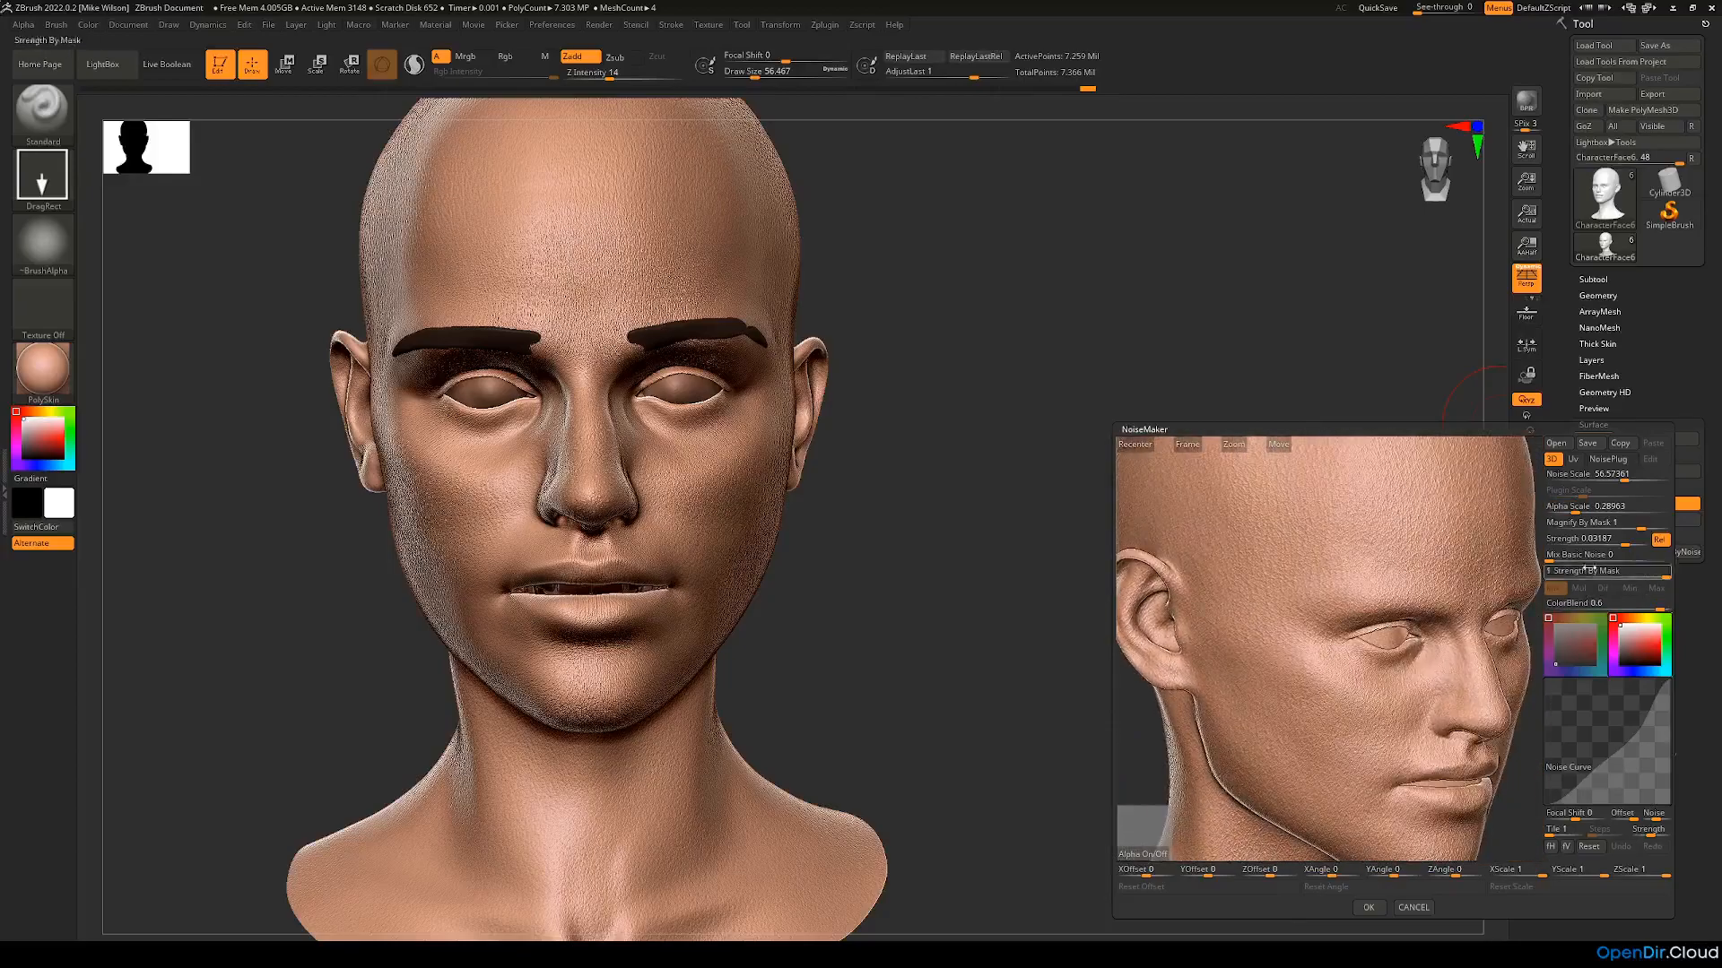
Step: Set the noise scale to about 13.43 and the alpha scale to about 0.126, and accept the surface noise
{"action": "left_click_drag", "start_coordinate": [1624, 476], "coordinate": [1572, 510]}
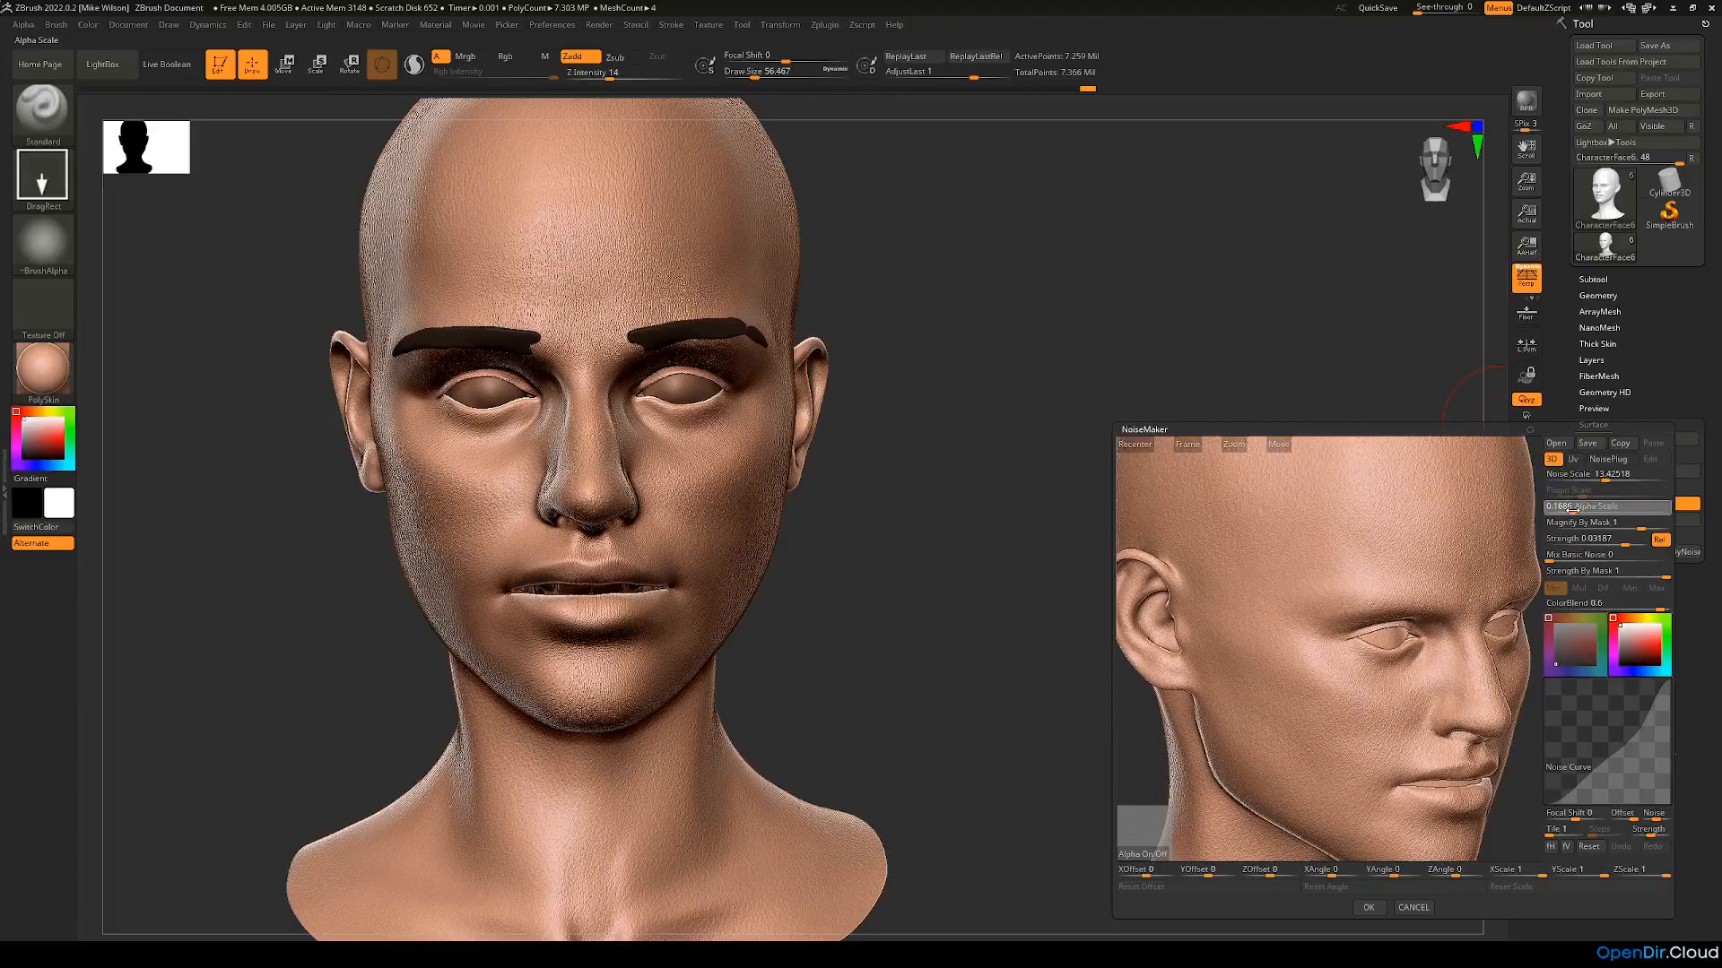
{"action": "left_click", "coordinate": [1571, 510]}
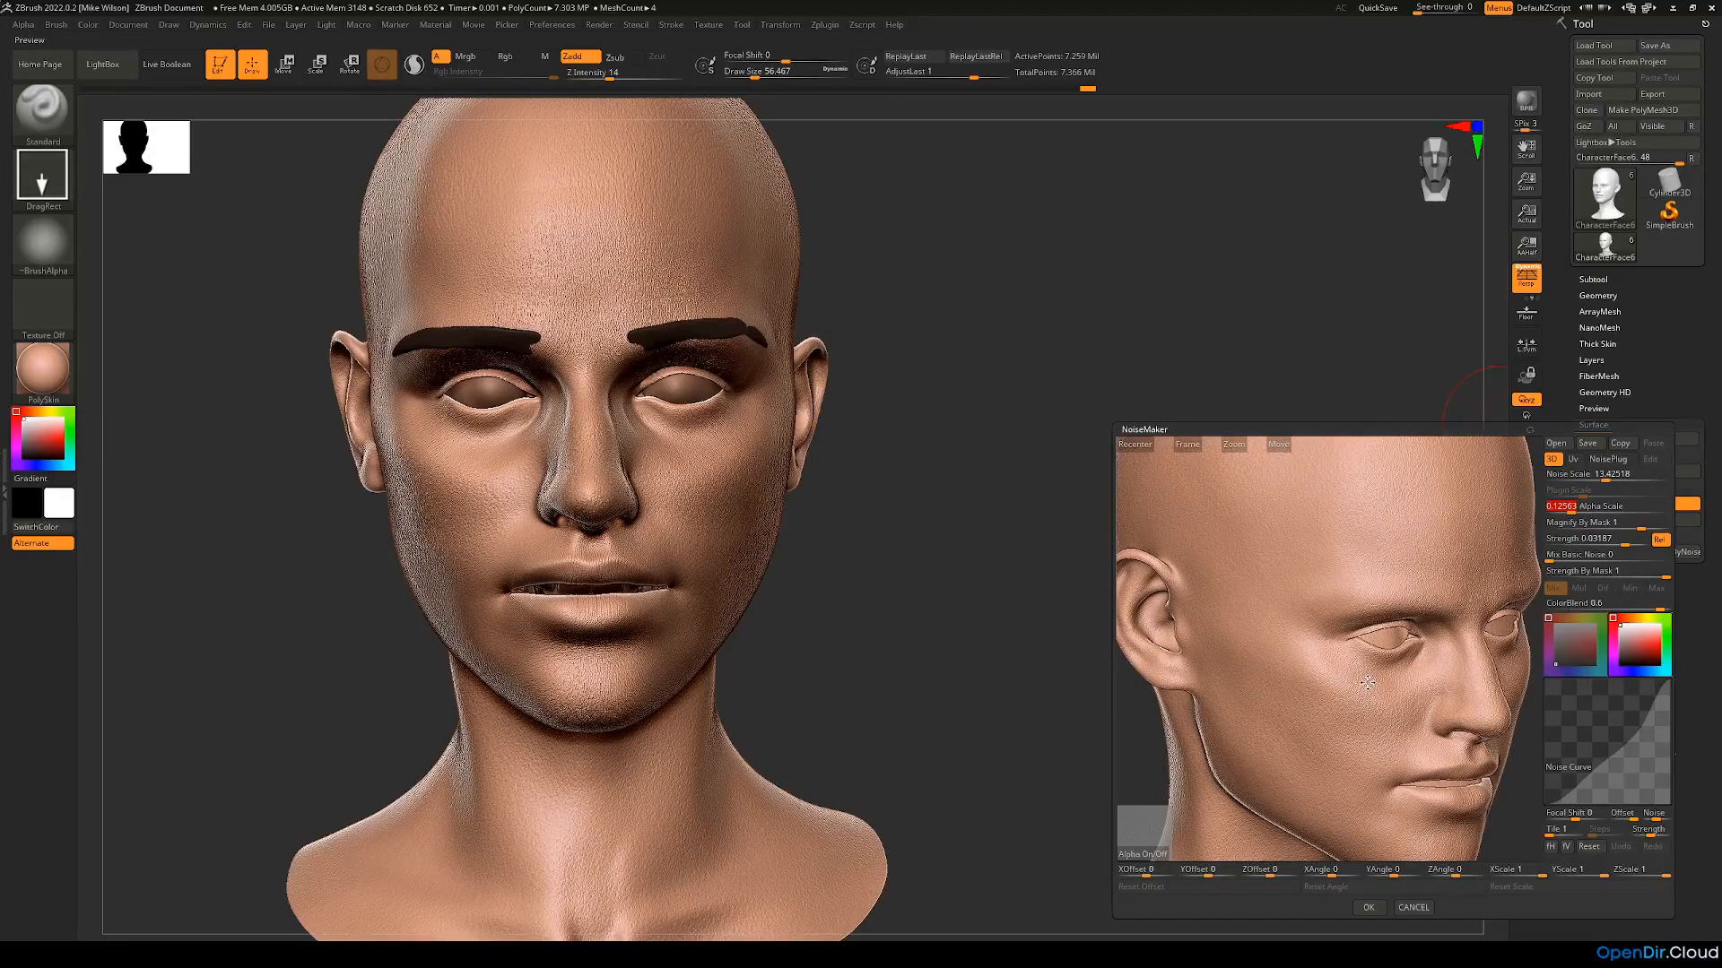
{"action": "left_click", "coordinate": [1366, 907]}
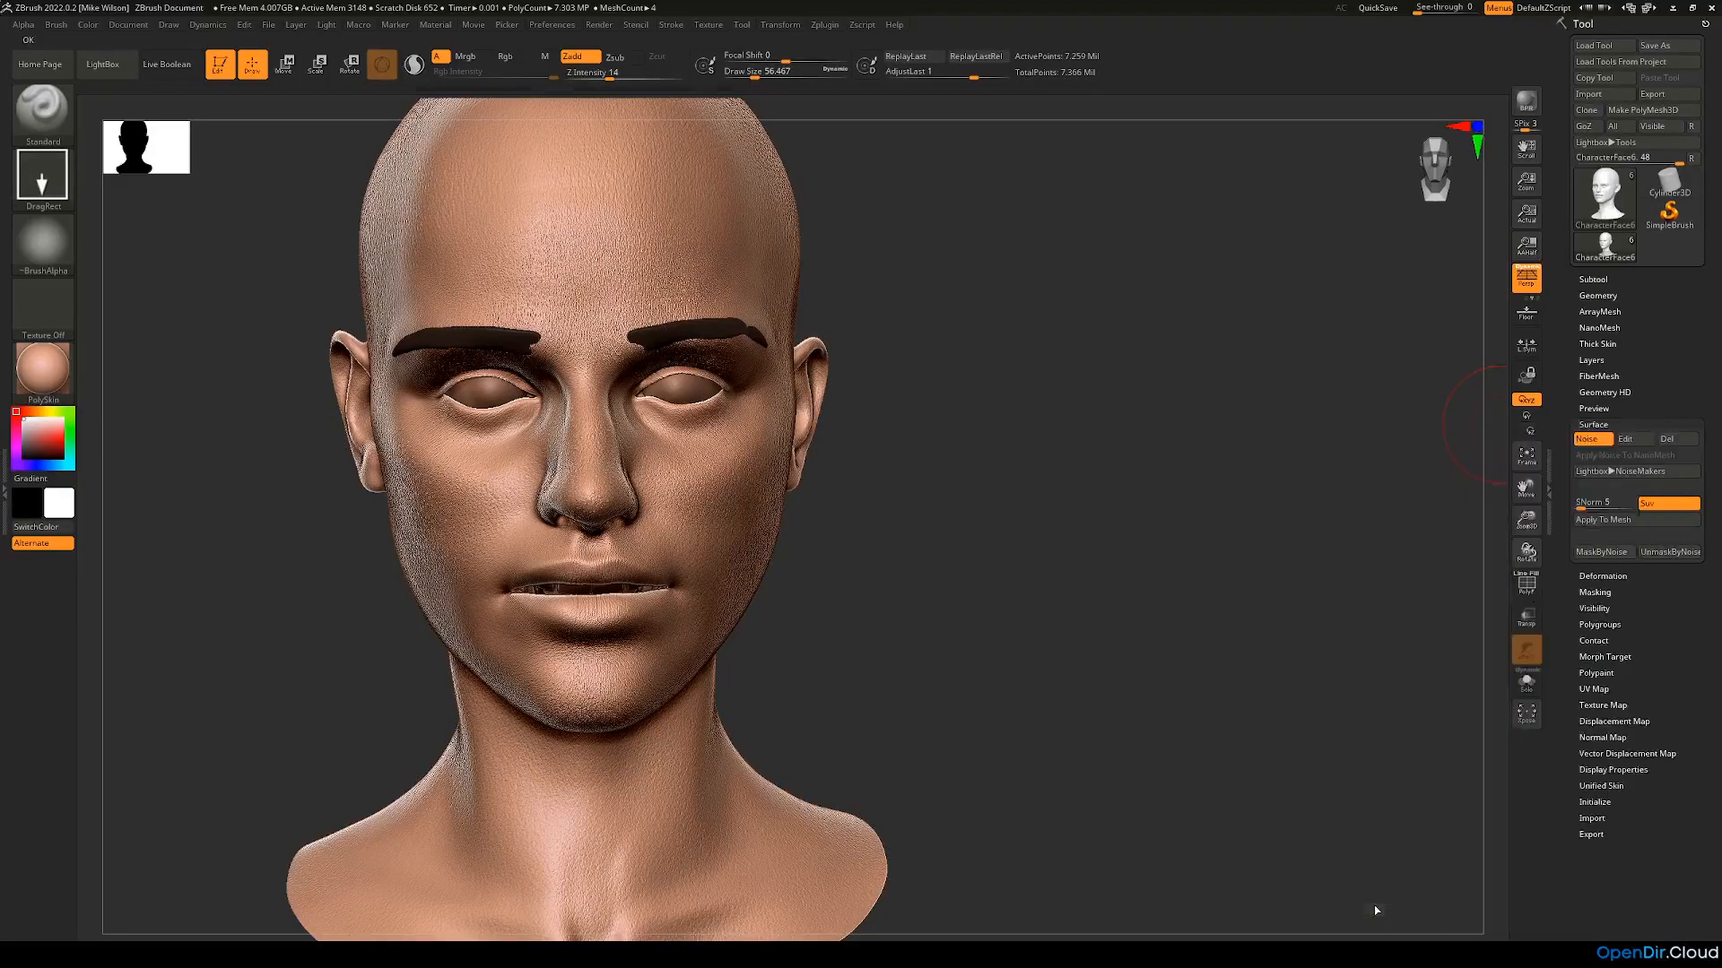
Step: Compare the head with surface noise switched off and on, viewing it from the side and back
{"action": "left_click_drag", "start_coordinate": [1068, 730], "coordinate": [806, 555]}
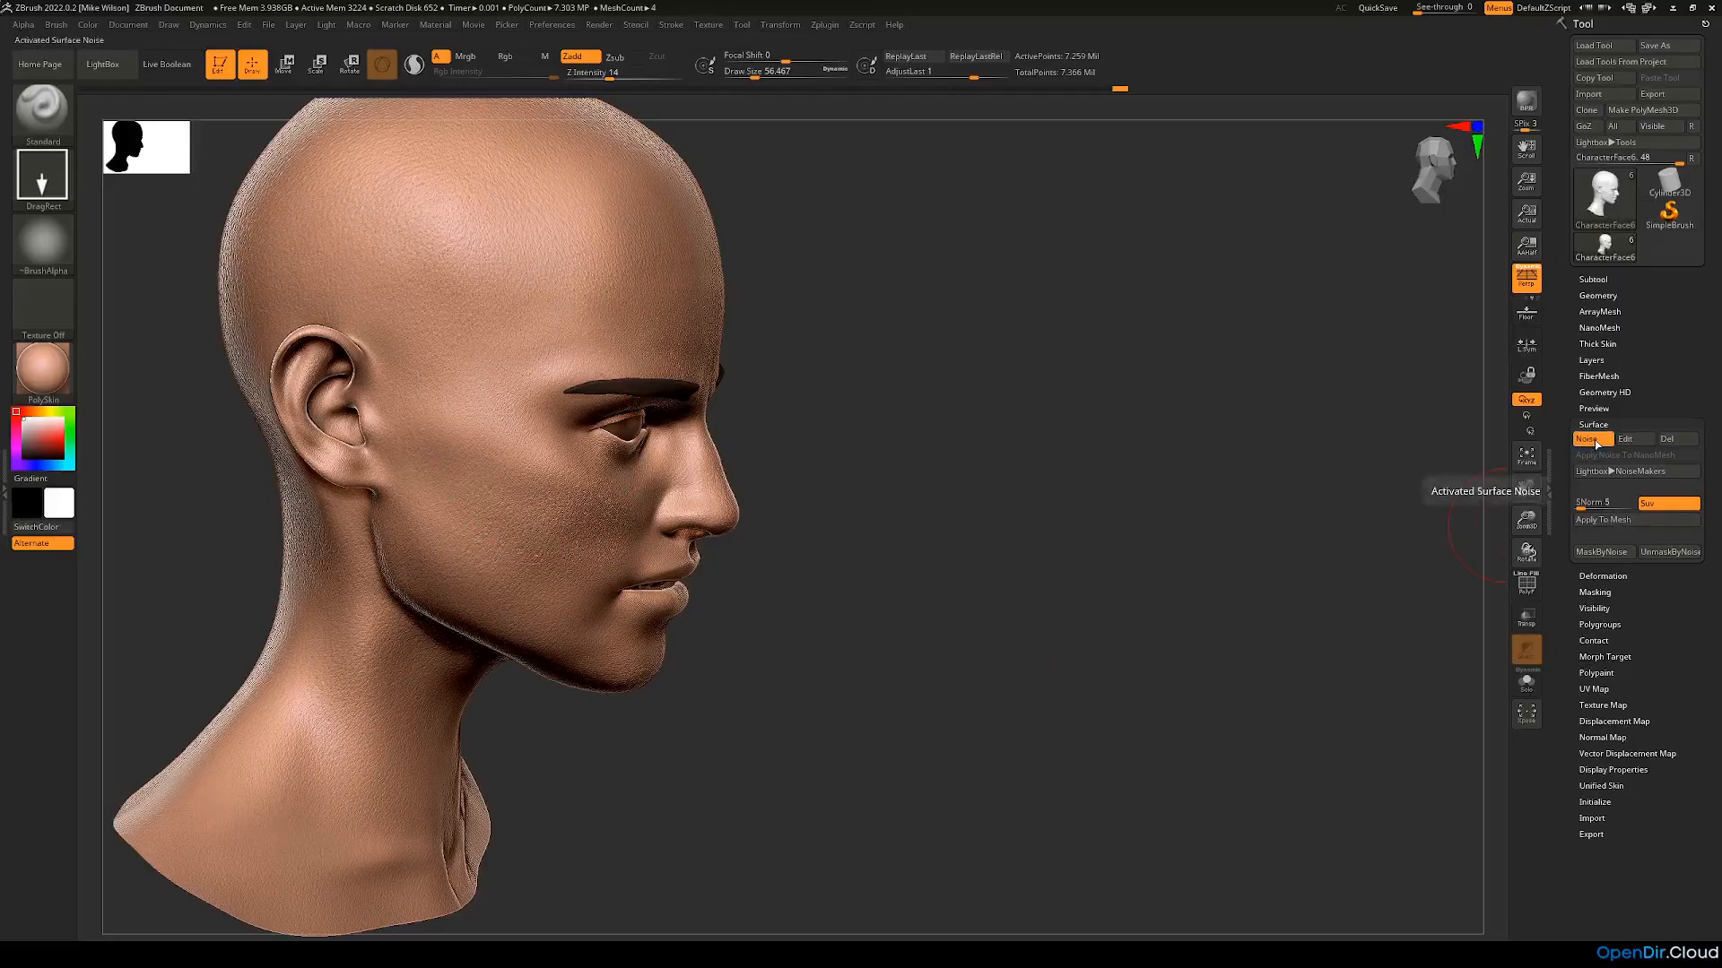
{"action": "left_click", "coordinate": [1596, 443]}
{"action": "left_click_drag", "start_coordinate": [1195, 504], "coordinate": [1057, 645]}
{"action": "left_click", "coordinate": [1588, 440]}
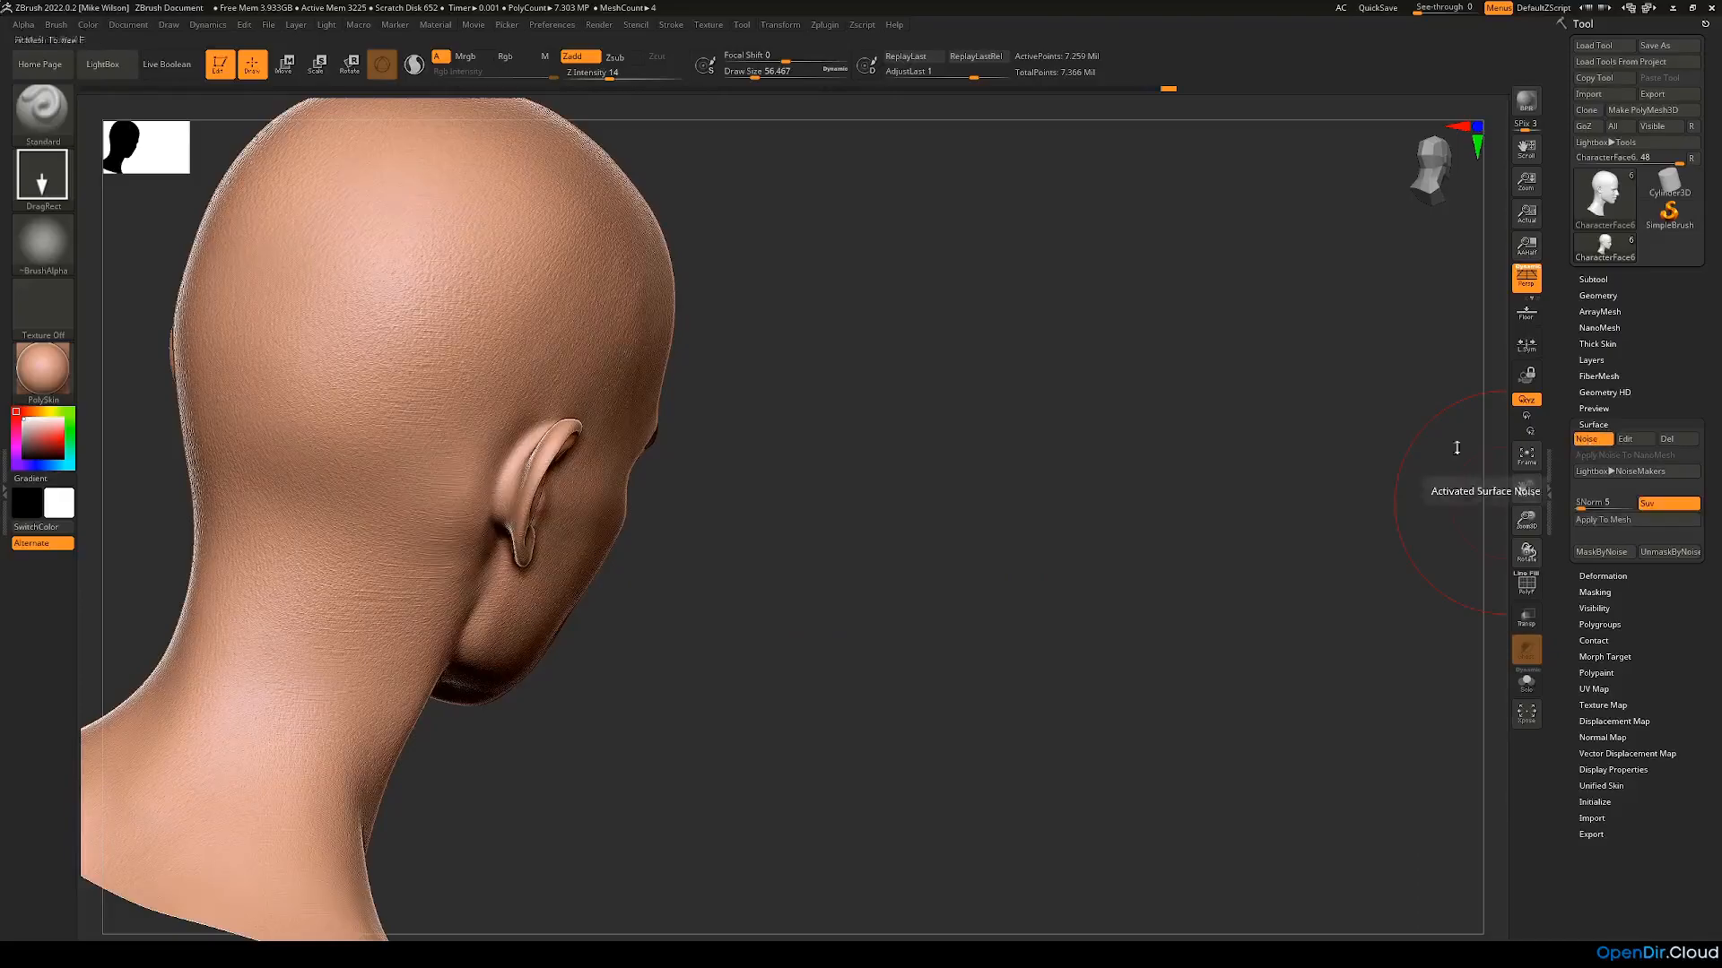
{"action": "left_click_drag", "start_coordinate": [790, 744], "coordinate": [754, 763]}
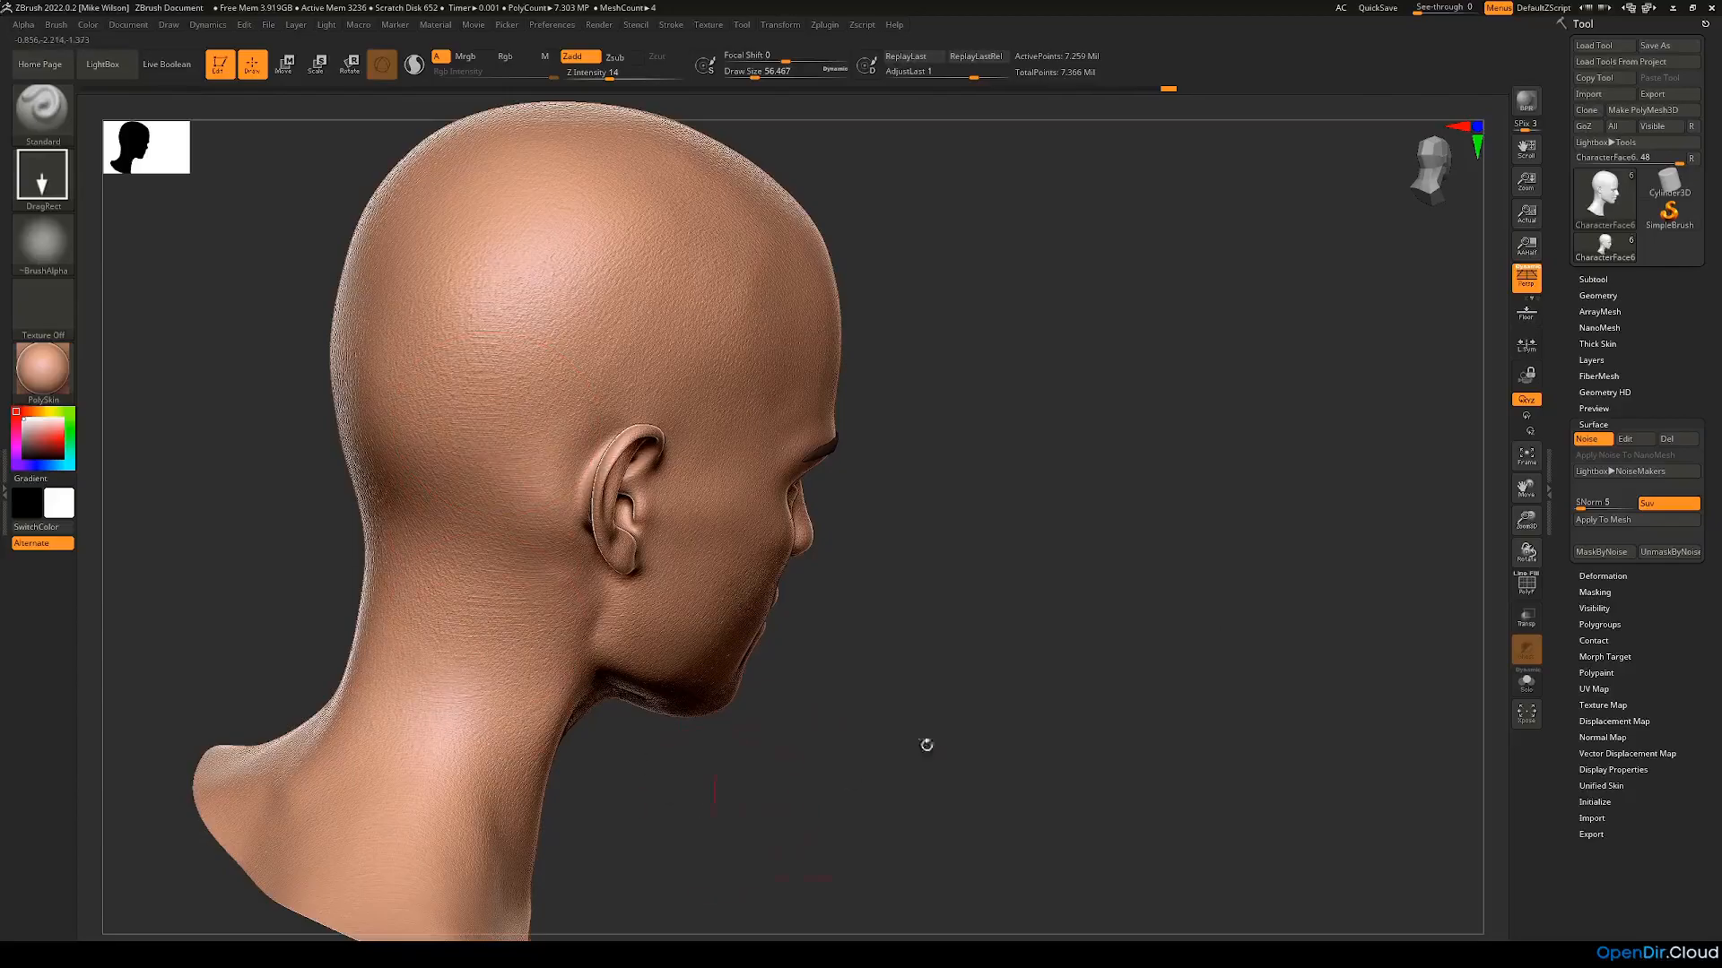
Step: Toggle the surface noise on and off to compare the skin, and leave the noise switched off
{"action": "left_click", "coordinate": [1591, 440]}
{"action": "left_click", "coordinate": [1592, 439]}
{"action": "left_click", "coordinate": [1592, 439]}
{"action": "left_click", "coordinate": [1599, 446]}
{"action": "left_click", "coordinate": [1599, 445]}
{"action": "left_click_drag", "start_coordinate": [1273, 574], "coordinate": [1242, 629]}
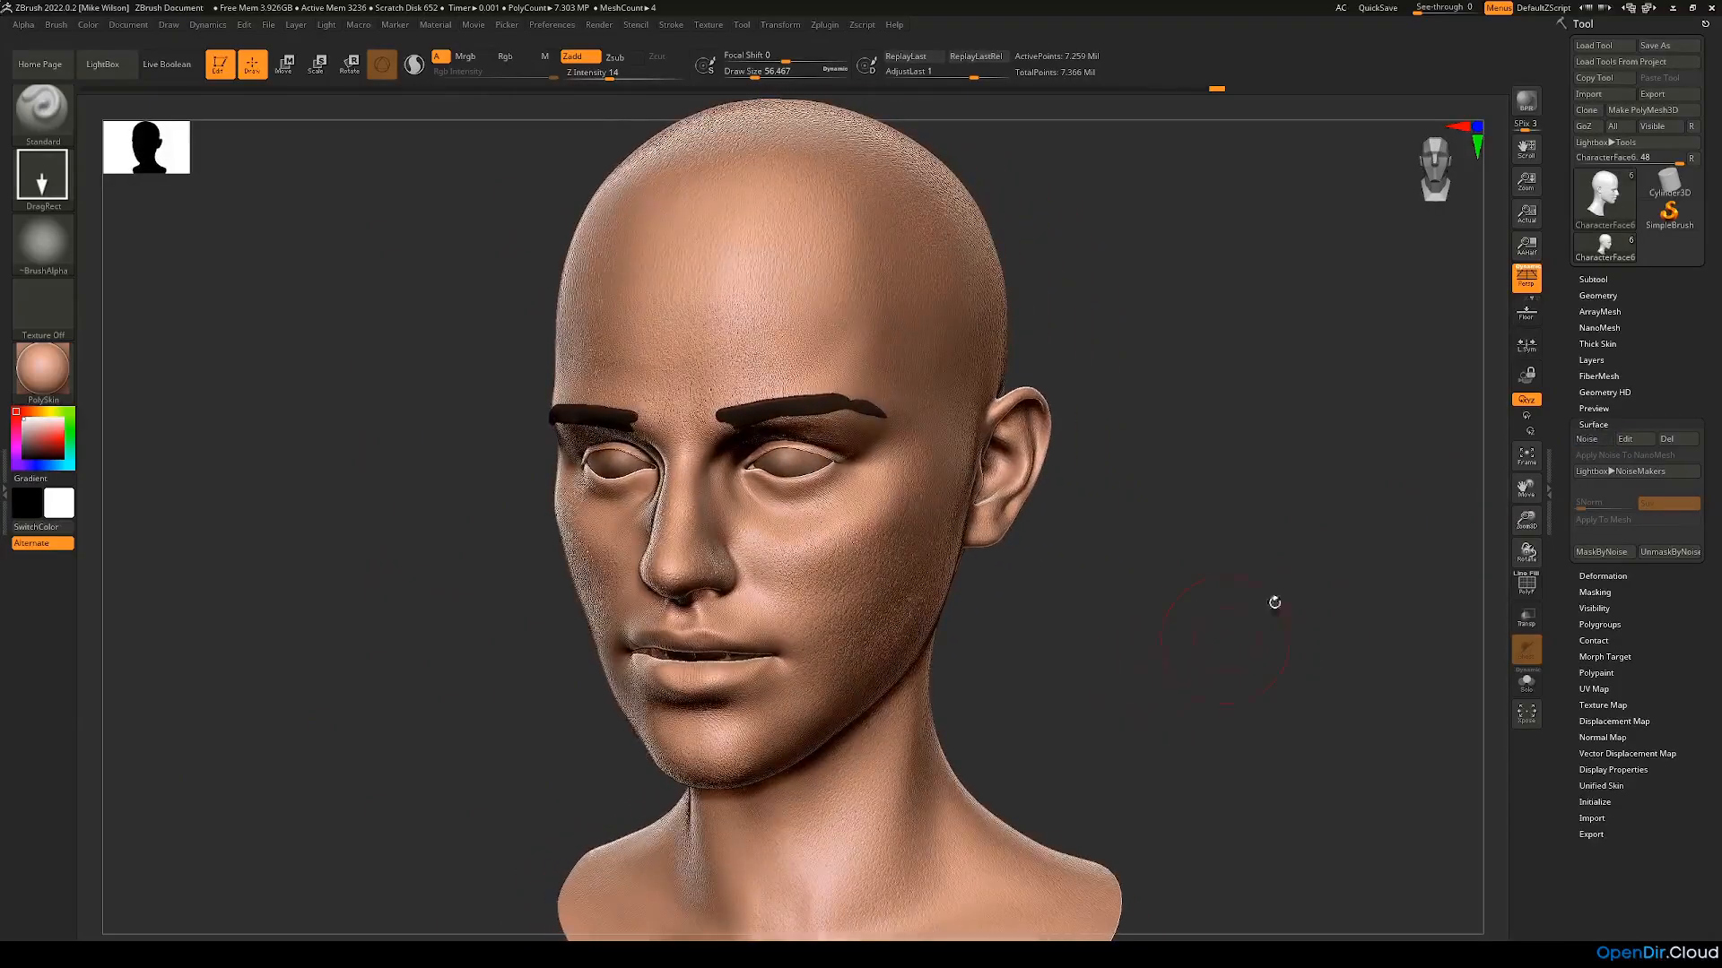
Step: Lower the head's geometry to subdivision level 1
{"action": "left_click", "coordinate": [1595, 296]}
{"action": "left_click_drag", "start_coordinate": [1627, 330], "coordinate": [1539, 340]}
{"action": "left_click_drag", "start_coordinate": [1309, 431], "coordinate": [1084, 481]}
{"action": "left_click_drag", "start_coordinate": [1118, 596], "coordinate": [1091, 633]}
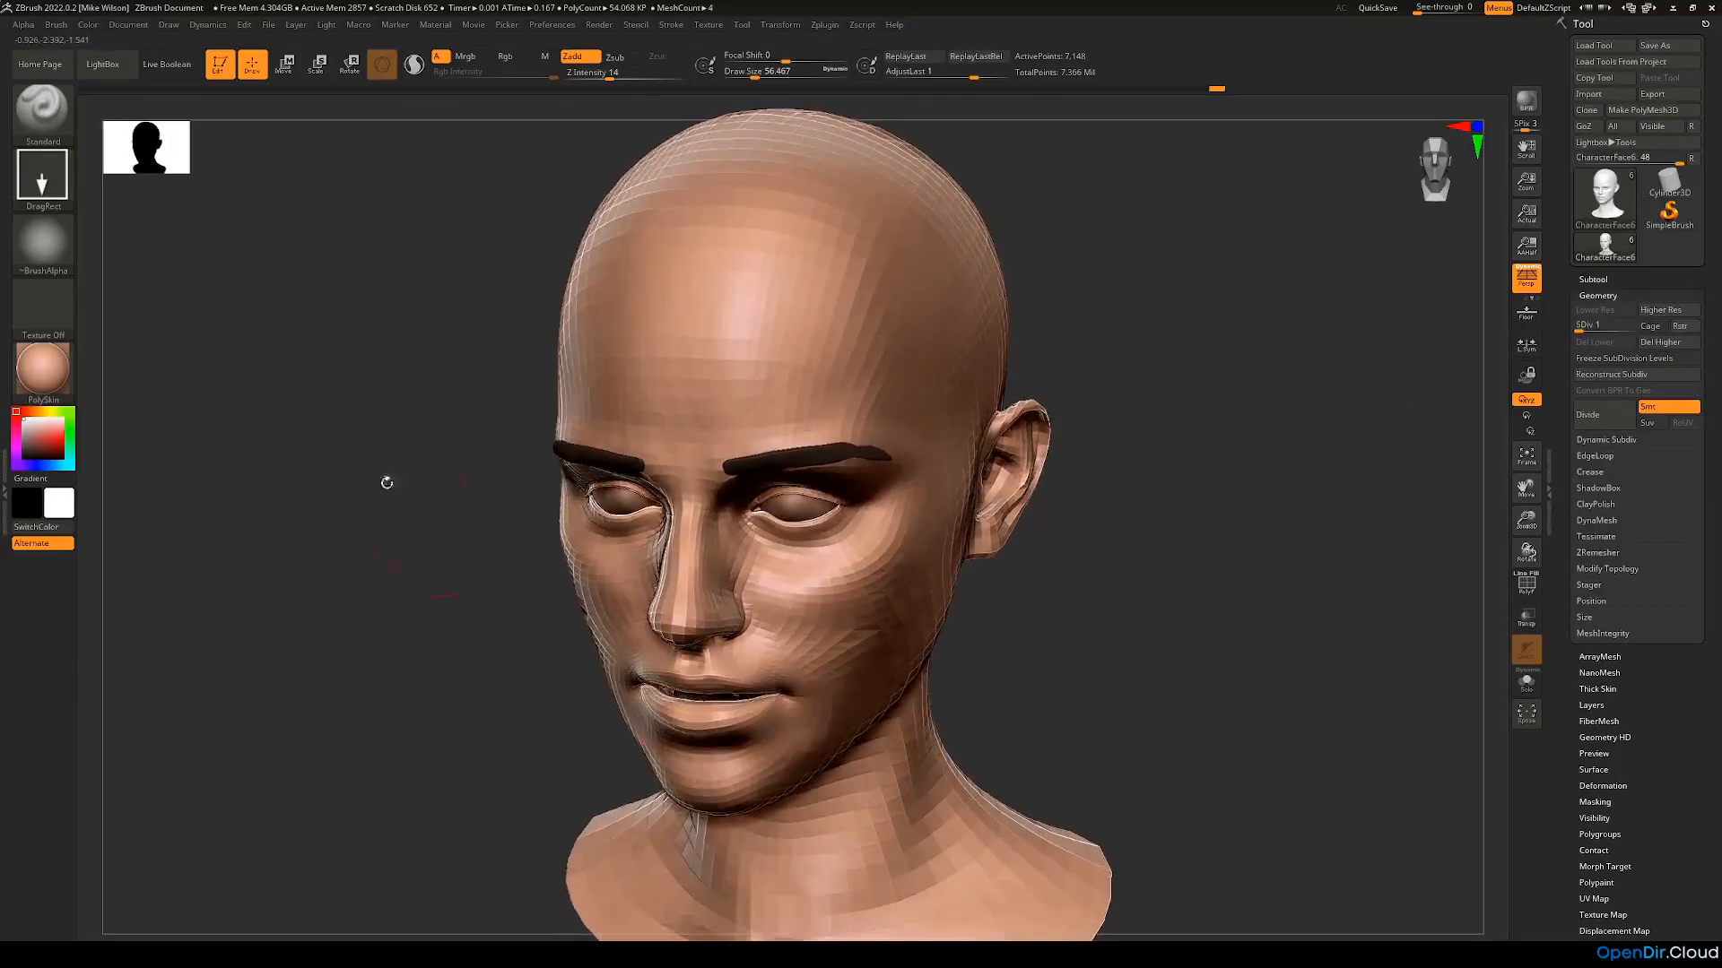
Step: Select the Move brush and set its draw size to about 94
{"action": "left_click", "coordinate": [61, 134]}
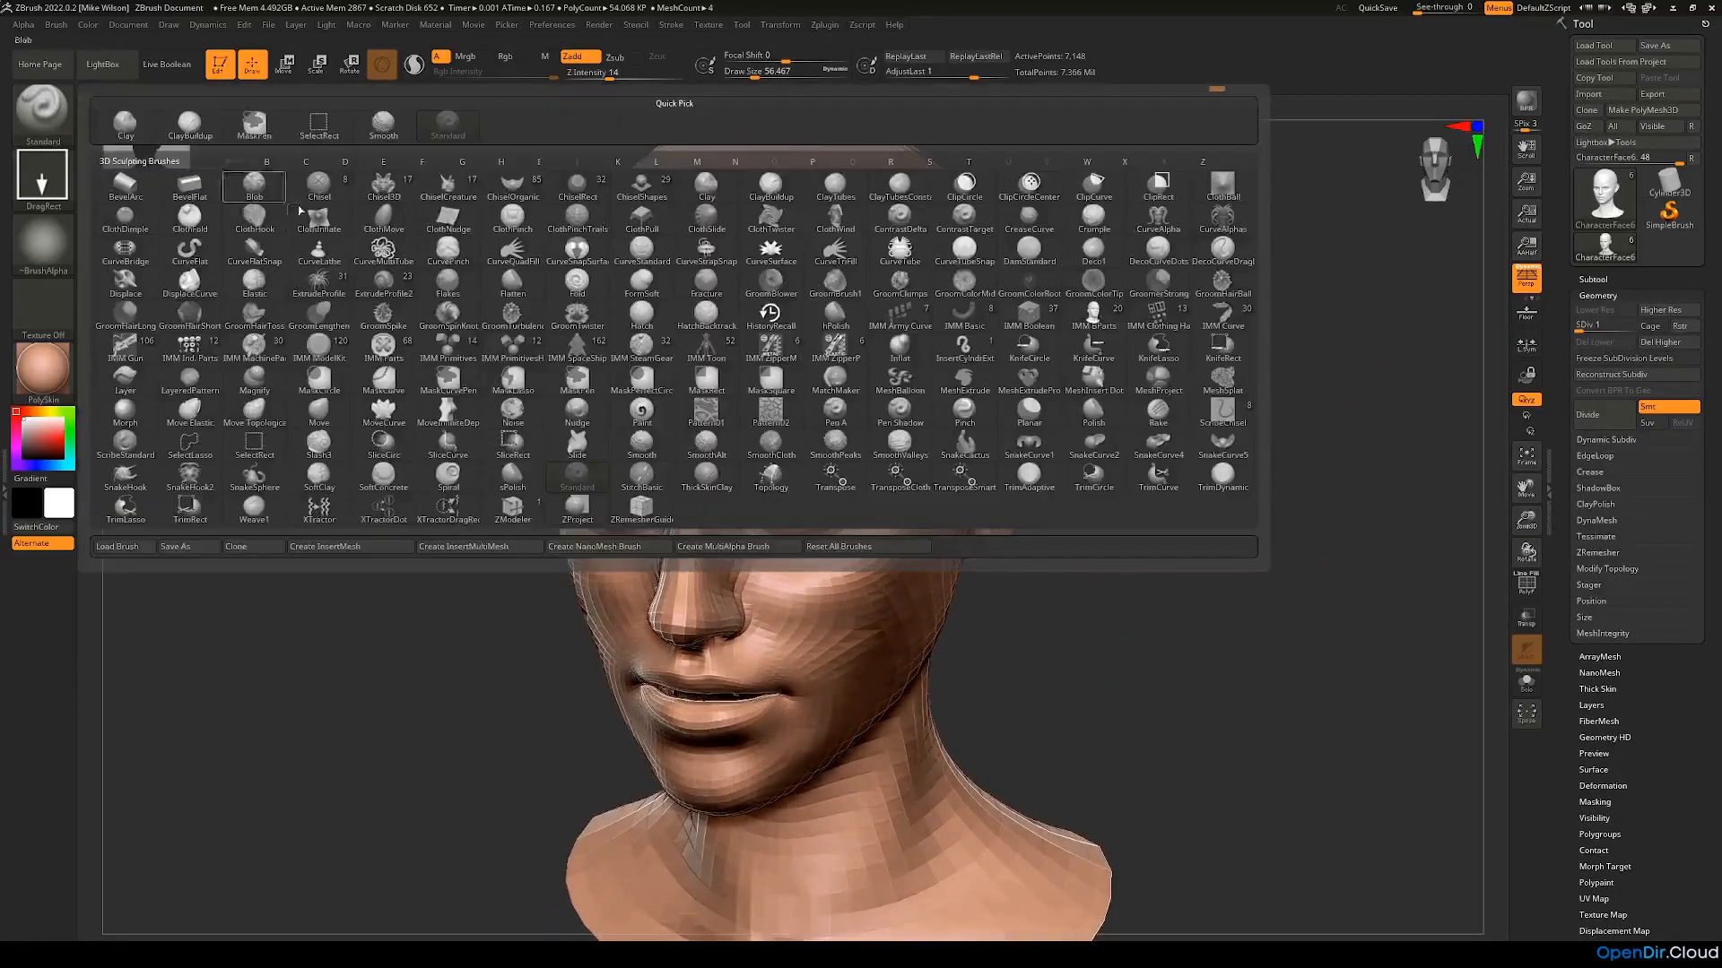
{"action": "left_click", "coordinate": [320, 414]}
{"action": "key", "text": "space"}
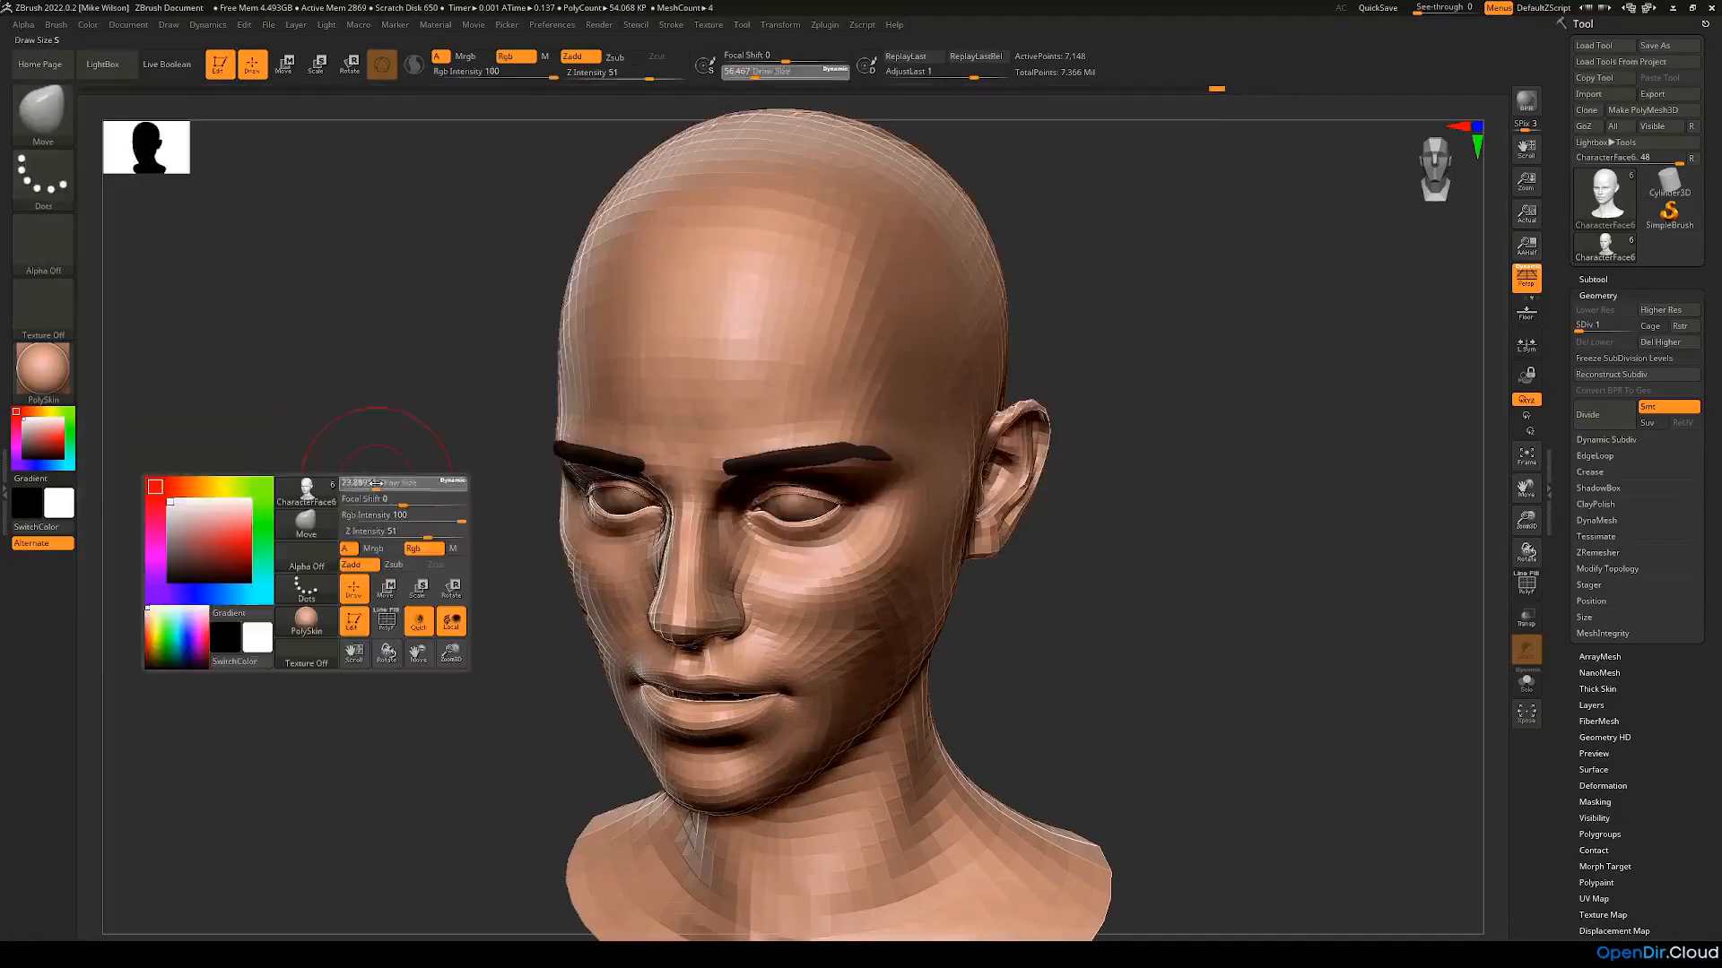
{"action": "left_click_drag", "start_coordinate": [369, 492], "coordinate": [312, 550]}
{"action": "mouse_move", "coordinate": [320, 422]}
{"action": "left_mouse_down"}
{"action": "mouse_move", "coordinate": [361, 421]}
{"action": "mouse_move", "coordinate": [342, 400]}
{"action": "mouse_move", "coordinate": [261, 503]}
{"action": "mouse_move", "coordinate": [307, 461]}
{"action": "left_mouse_up"}
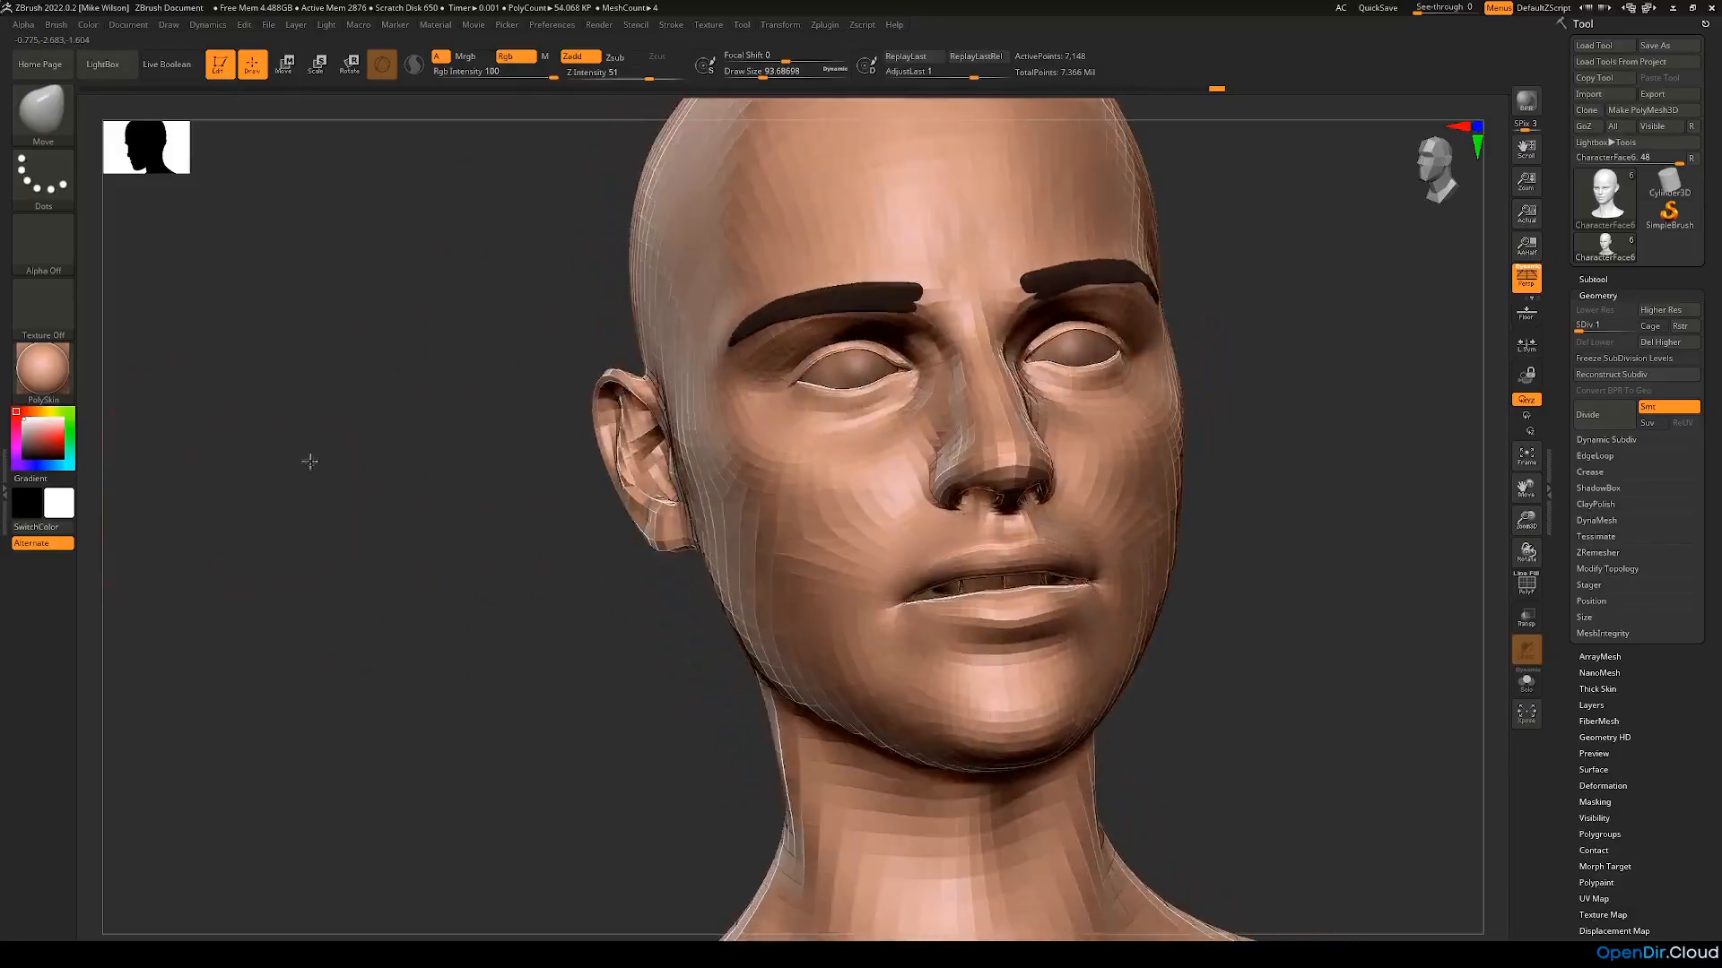
Step: Set the draw size to about 44 and slightly nudge the form between the eyebrows with the Move brush
{"action": "left_click_drag", "start_coordinate": [1097, 149], "coordinate": [1020, 225], "text": "alt"}
{"action": "mouse_move", "coordinate": [1359, 255]}
{"action": "left_mouse_down", "text": "alt"}
{"action": "mouse_move", "coordinate": [1145, 272]}
{"action": "mouse_move", "coordinate": [1096, 312]}
{"action": "mouse_move", "coordinate": [980, 346]}
{"action": "mouse_move", "coordinate": [1040, 341]}
{"action": "left_mouse_up", "text": "alt"}
{"action": "key", "text": "space"}
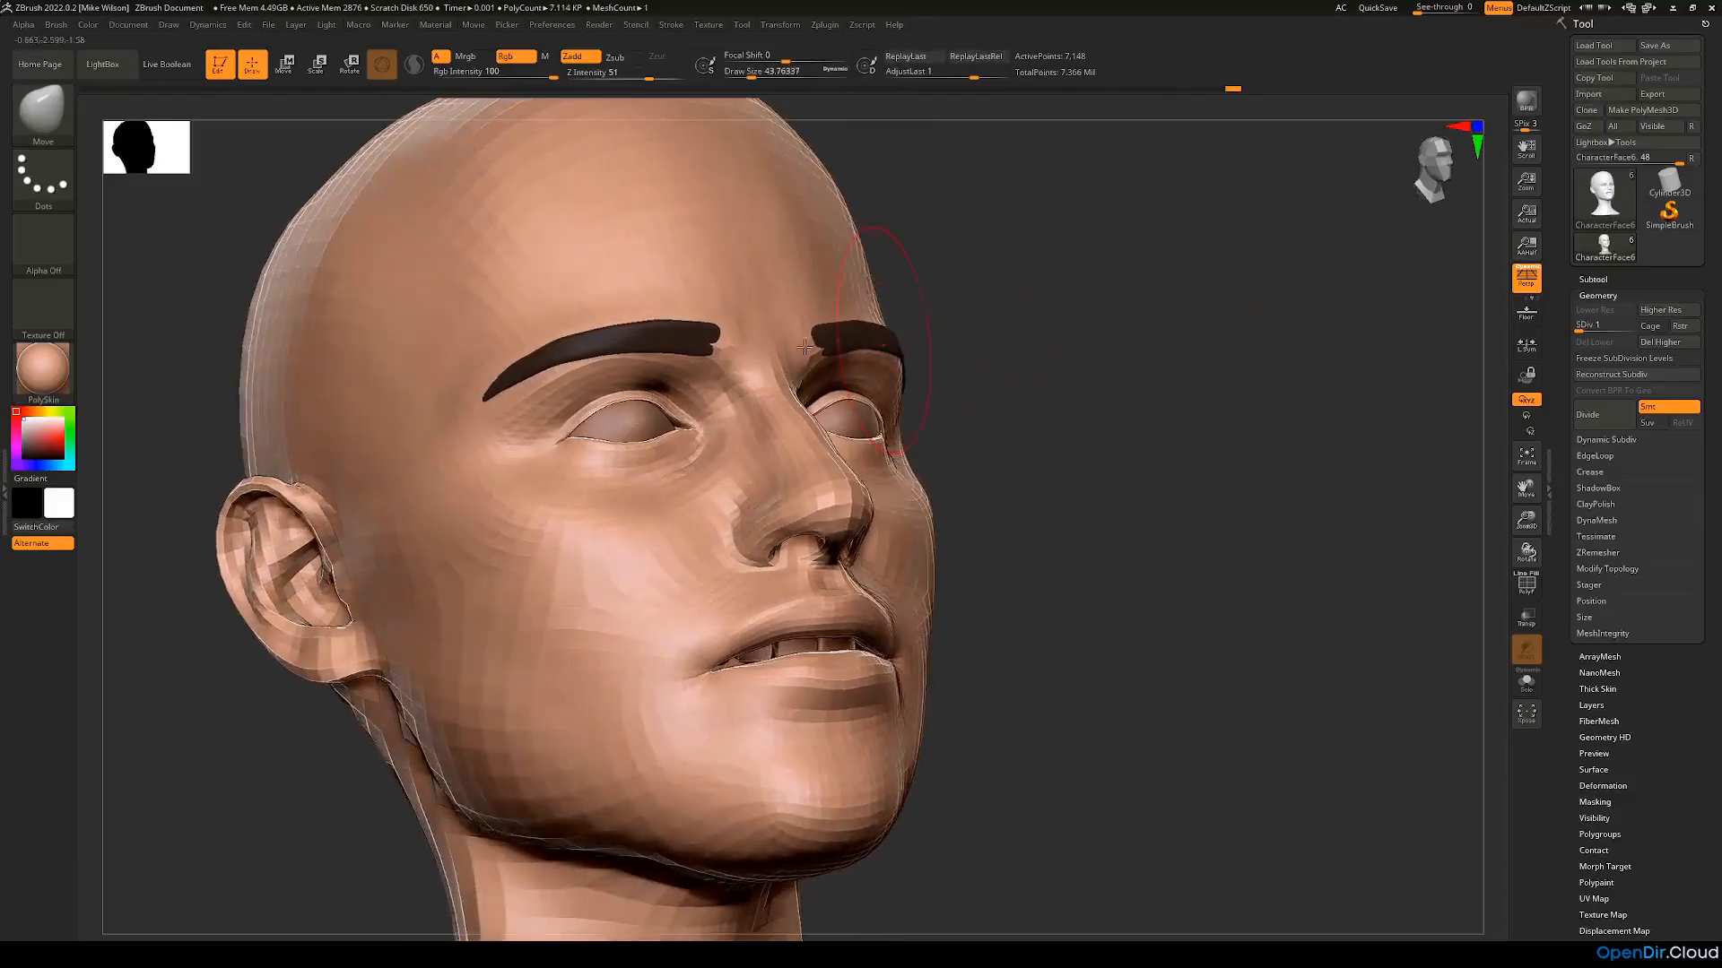
{"action": "left_click_drag", "start_coordinate": [808, 344], "coordinate": [803, 347]}
{"action": "mouse_move", "coordinate": [802, 348]}
{"action": "right_mouse_down"}
{"action": "mouse_move", "coordinate": [875, 327]}
{"action": "mouse_move", "coordinate": [941, 369]}
{"action": "mouse_move", "coordinate": [853, 407]}
{"action": "mouse_move", "coordinate": [880, 373]}
{"action": "mouse_move", "coordinate": [302, 584]}
{"action": "mouse_move", "coordinate": [253, 611]}
{"action": "mouse_move", "coordinate": [229, 660]}
{"action": "right_mouse_up"}
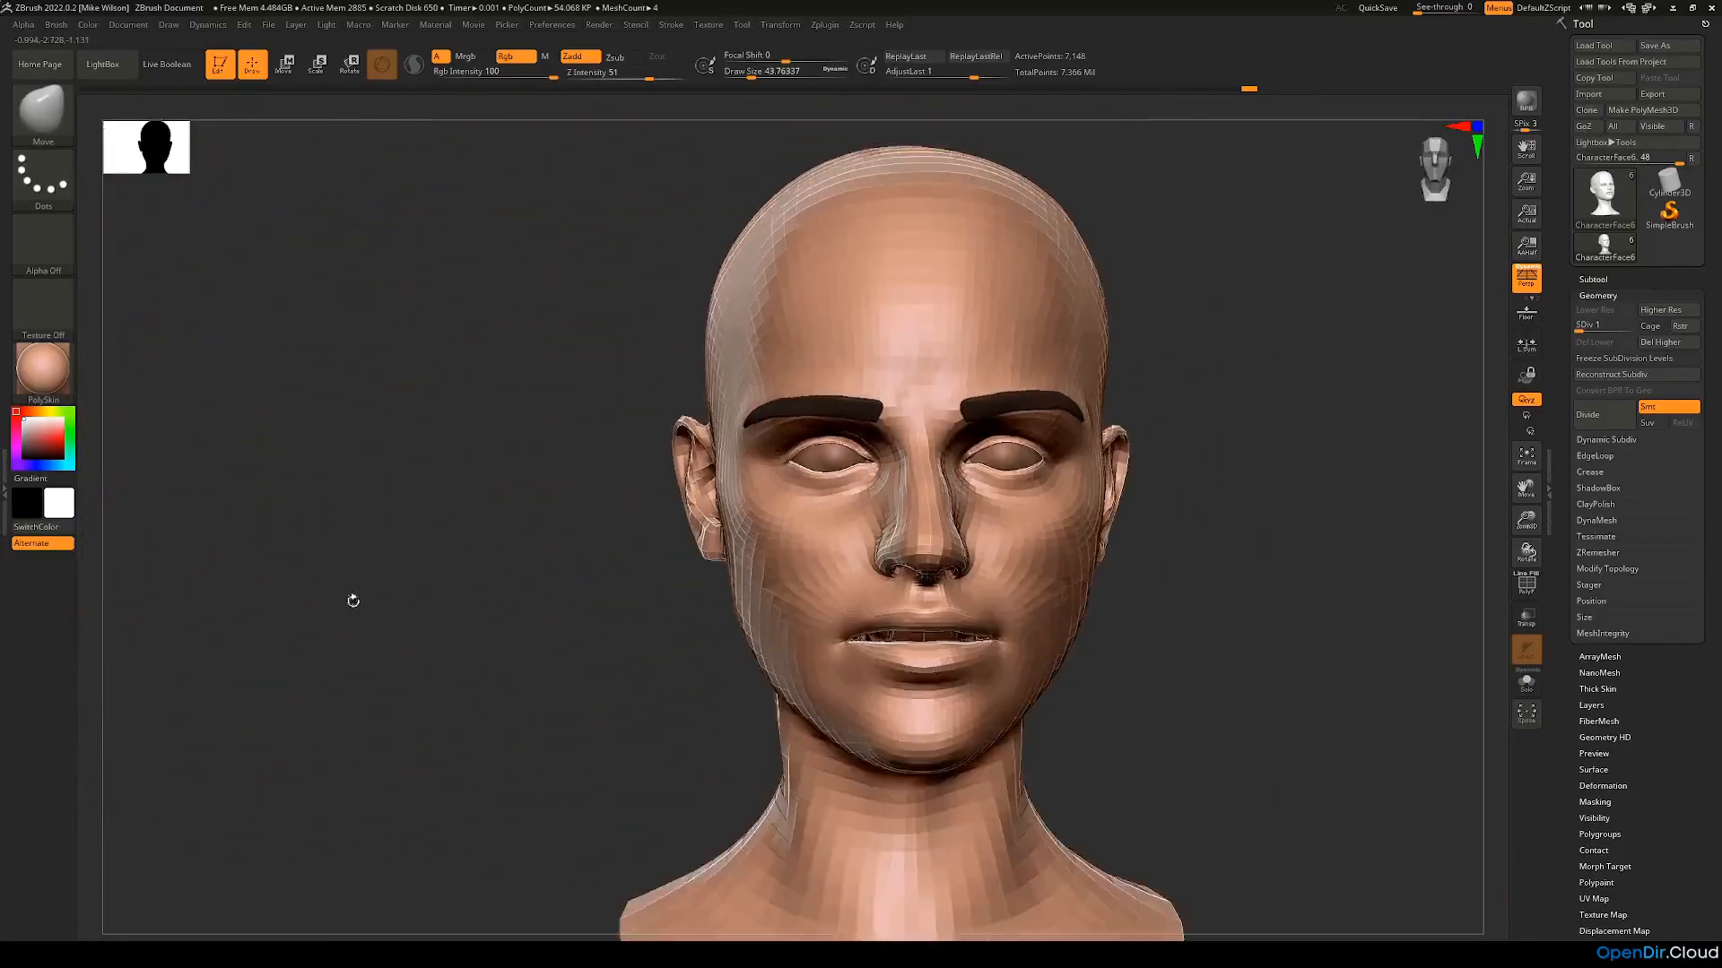
{"action": "mouse_move", "coordinate": [1142, 642]}
{"action": "right_mouse_down"}
{"action": "mouse_move", "coordinate": [1122, 596]}
{"action": "mouse_move", "coordinate": [1056, 619]}
{"action": "right_mouse_up"}
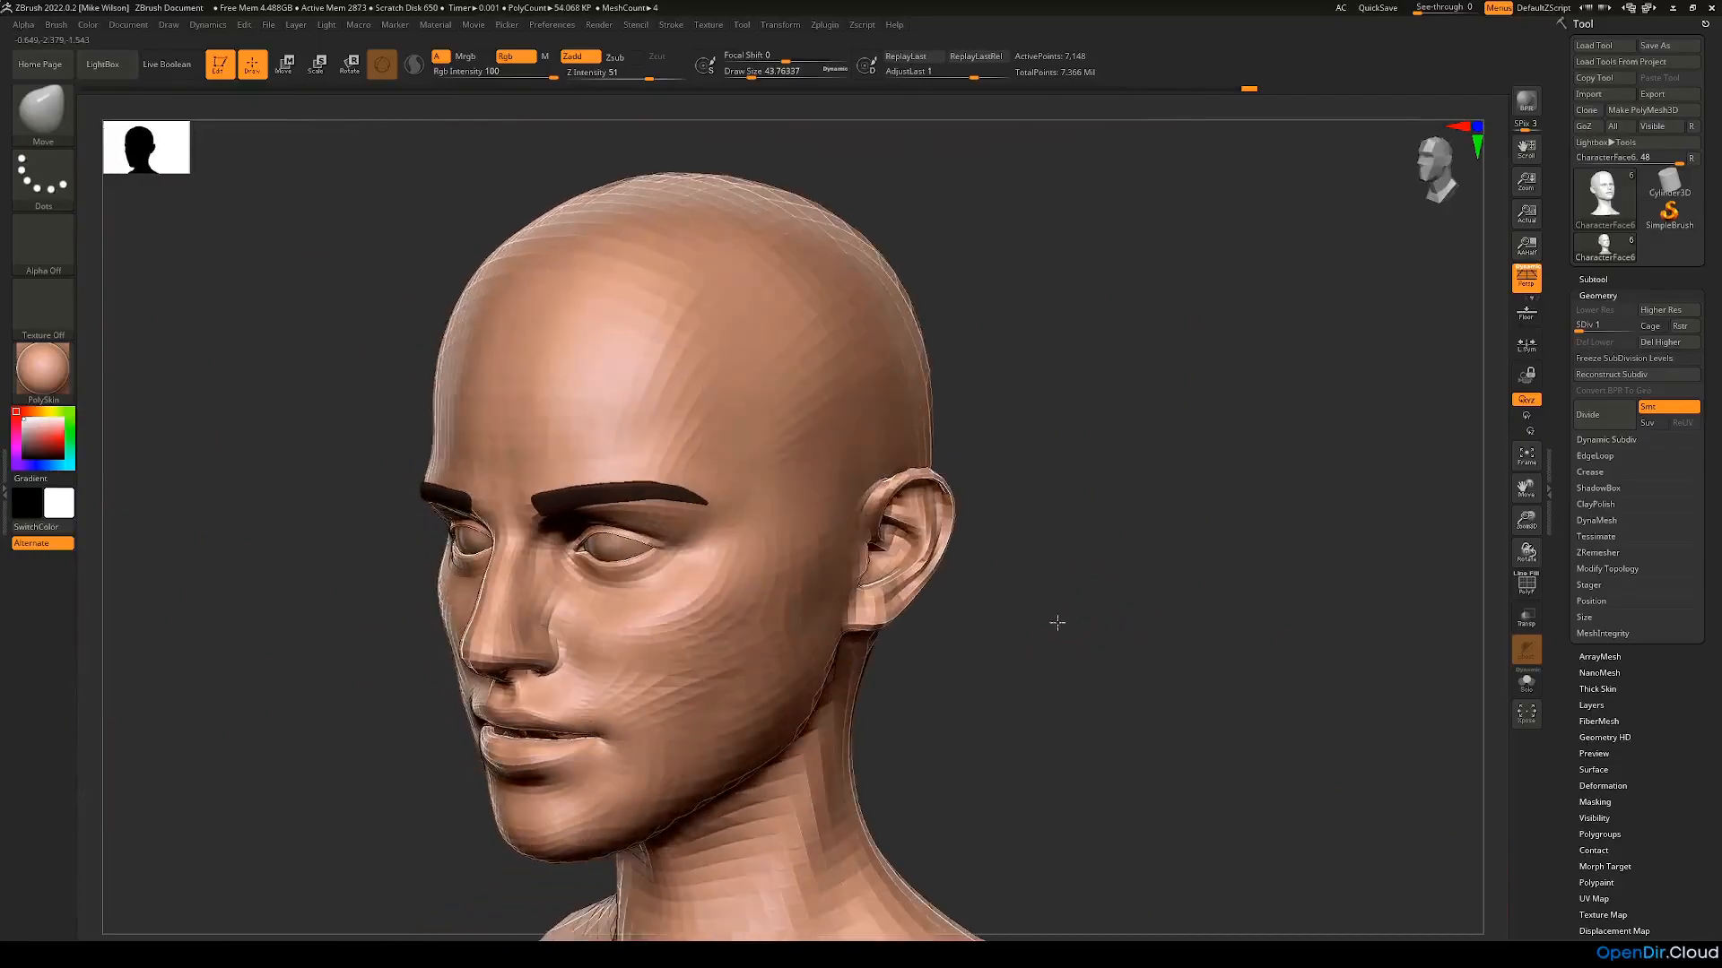
Step: Raise the head's geometry to subdivision level 6
{"action": "left_click", "coordinate": [1634, 327]}
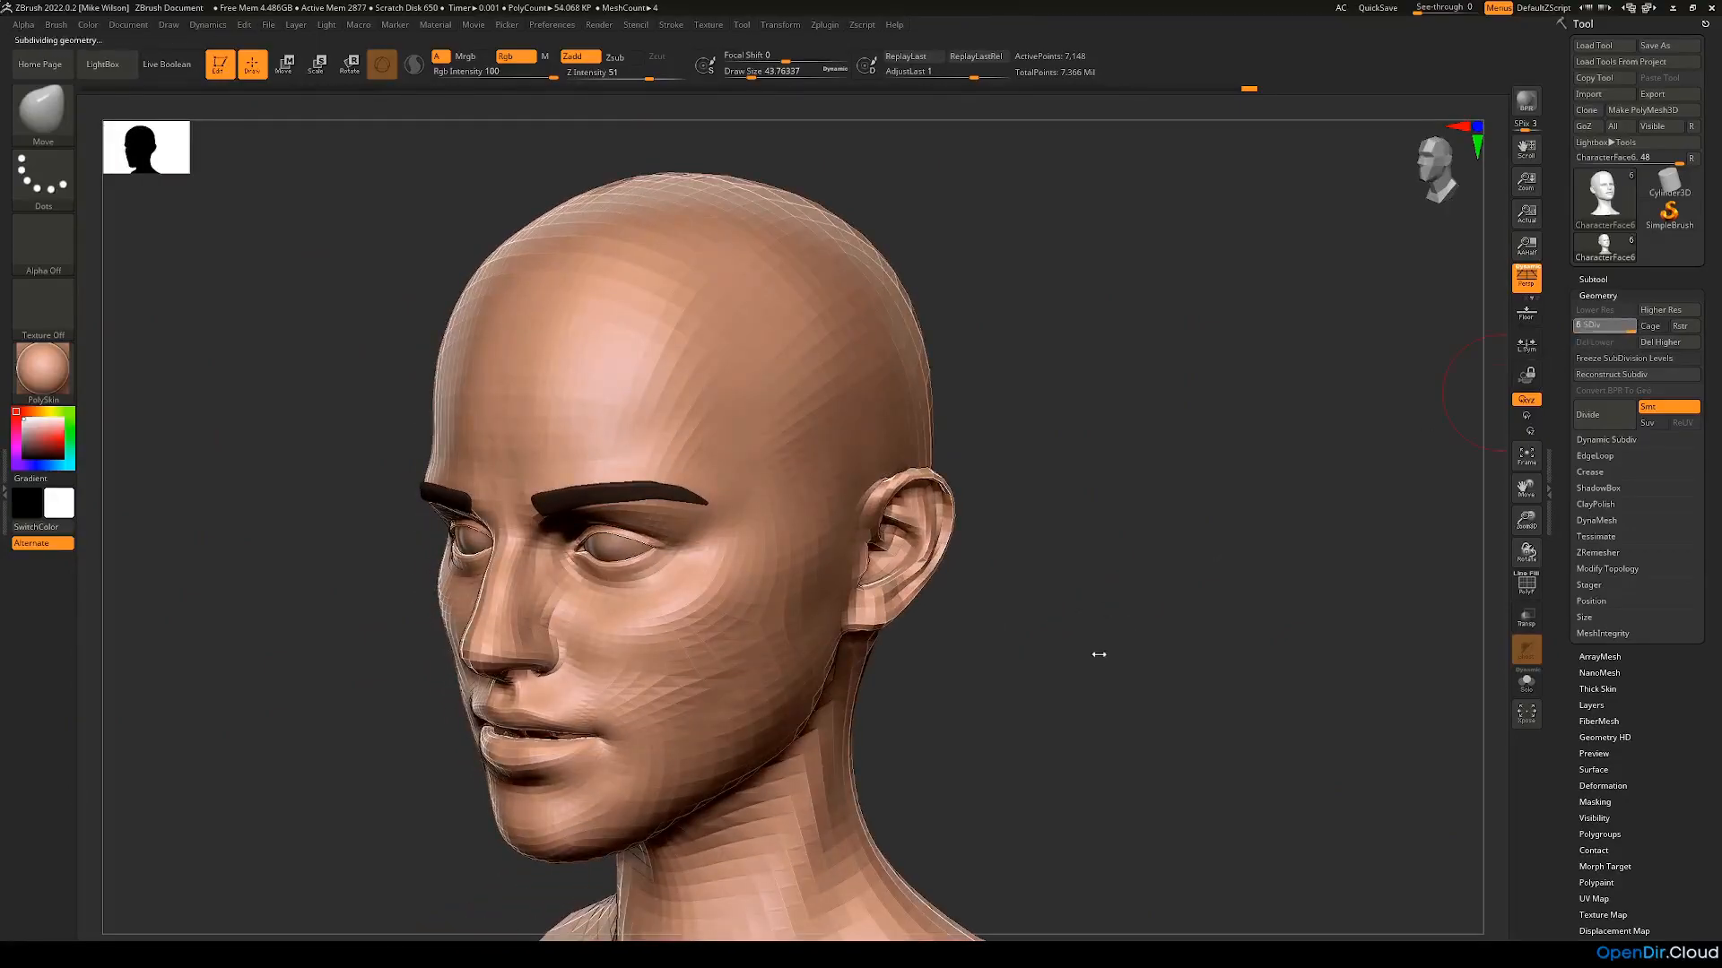
{"action": "right_click_drag", "start_coordinate": [1088, 658], "coordinate": [1187, 600]}
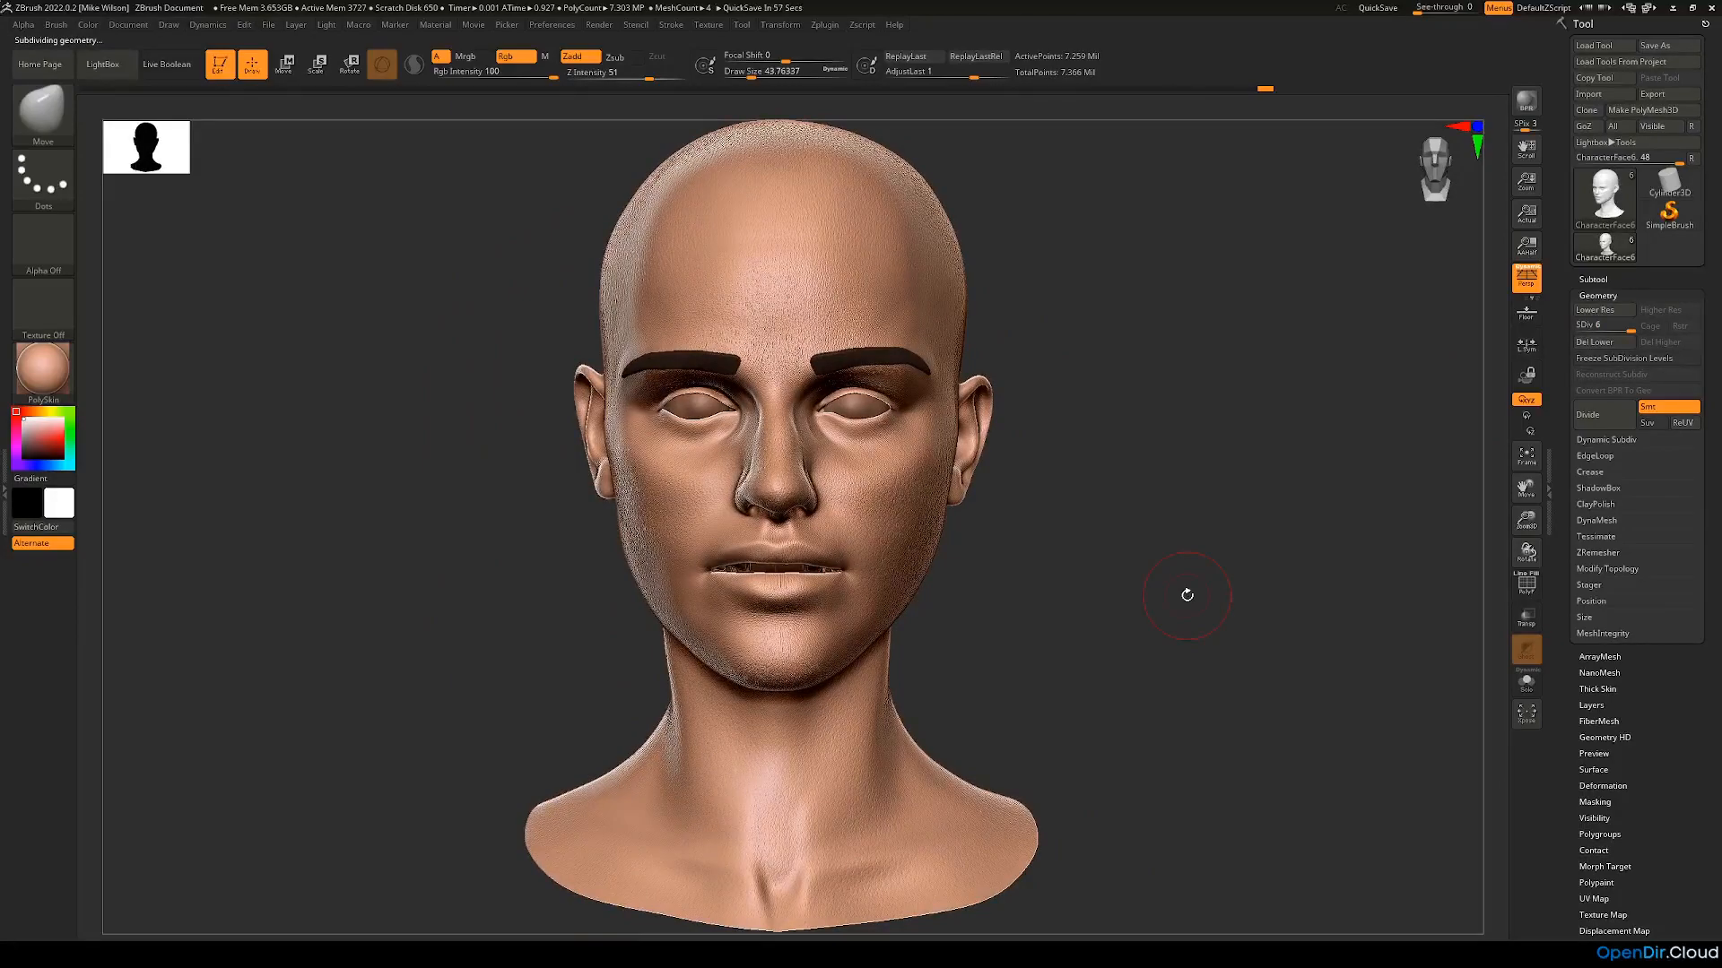
{"action": "right_click_drag", "start_coordinate": [1145, 600], "coordinate": [1184, 612]}
Step: Examine the detailed head from the front and from three-quarter angles on both sides
{"action": "right_click_drag", "start_coordinate": [956, 538], "coordinate": [901, 538]}
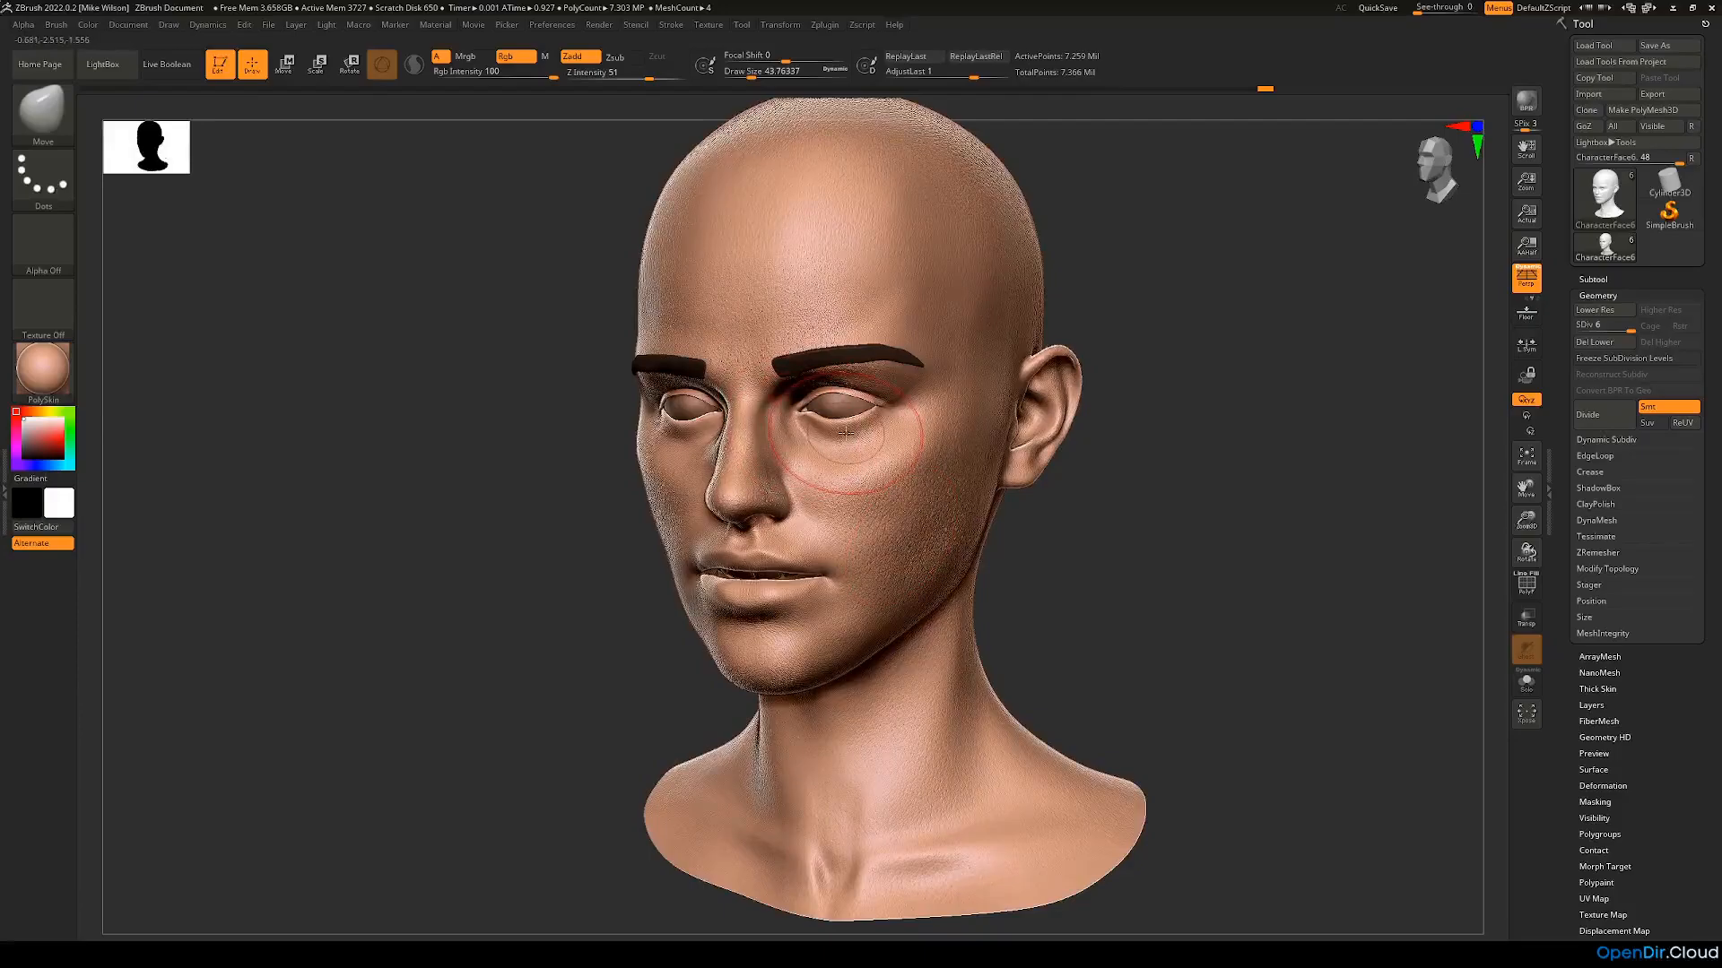
{"action": "mouse_move", "coordinate": [1118, 557]}
{"action": "left_mouse_down"}
{"action": "mouse_move", "coordinate": [1133, 561]}
{"action": "mouse_move", "coordinate": [1049, 559]}
{"action": "left_mouse_up"}
{"action": "mouse_move", "coordinate": [1145, 534]}
{"action": "left_mouse_down"}
{"action": "mouse_move", "coordinate": [1189, 544]}
{"action": "mouse_move", "coordinate": [887, 556]}
{"action": "left_mouse_up"}
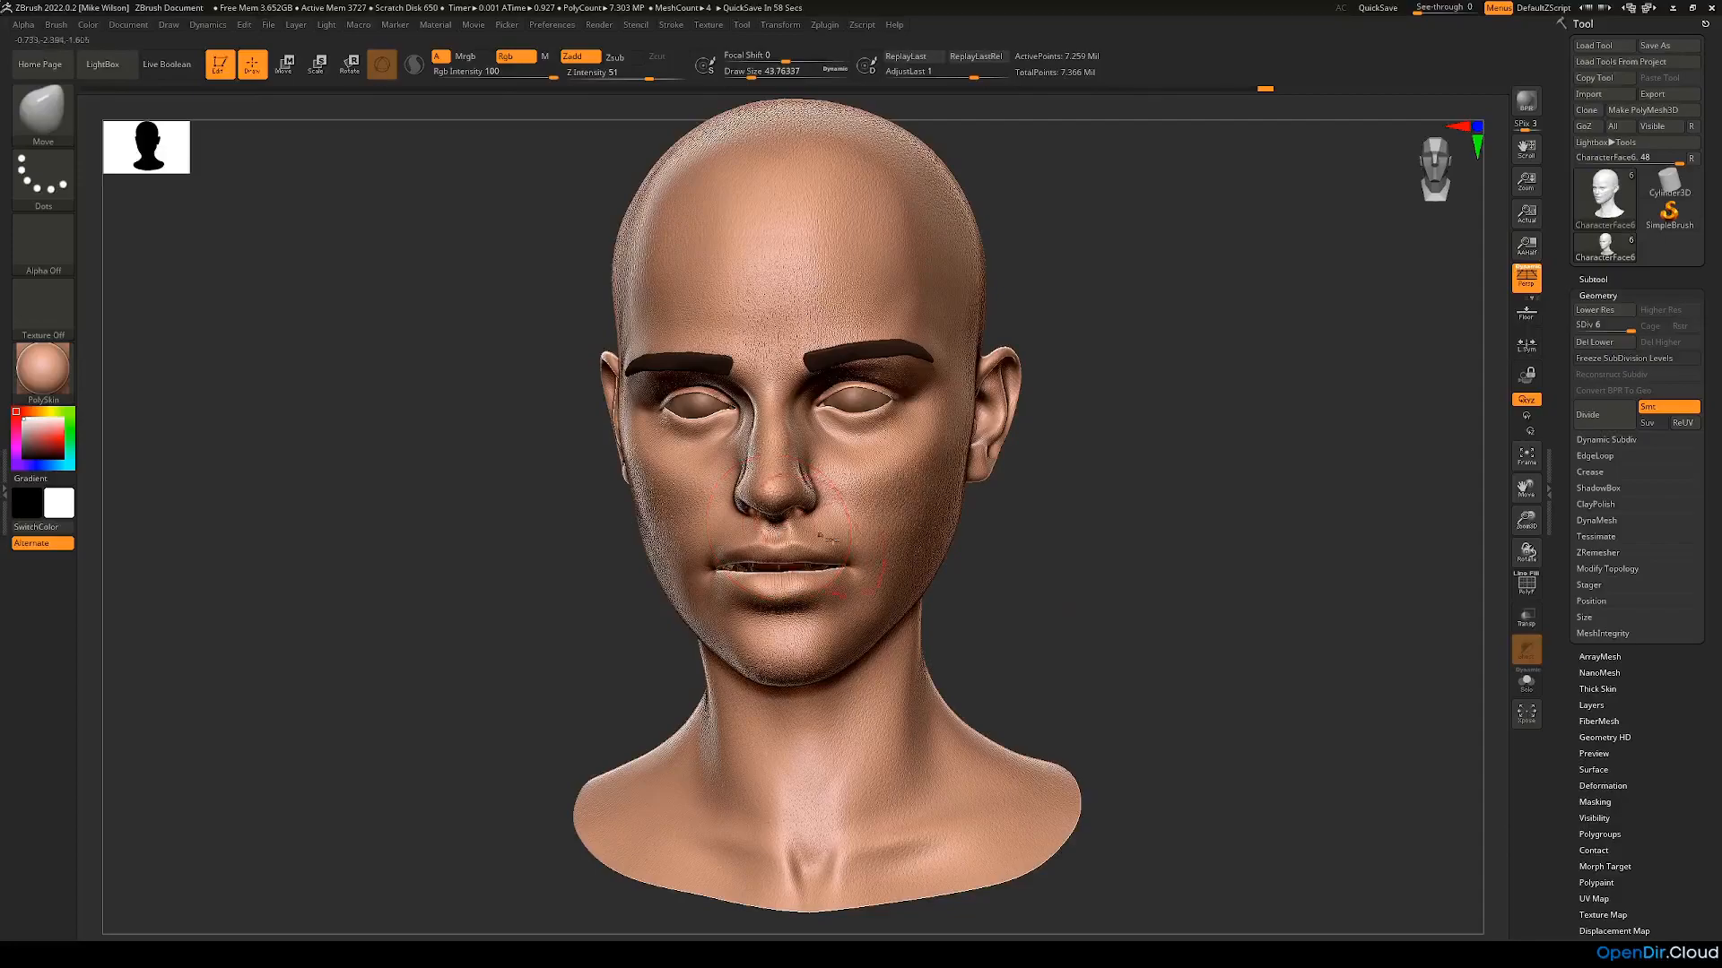
{"action": "mouse_move", "coordinate": [1086, 576]}
{"action": "left_mouse_down"}
{"action": "mouse_move", "coordinate": [1106, 568]}
{"action": "mouse_move", "coordinate": [1038, 566]}
{"action": "left_mouse_up"}
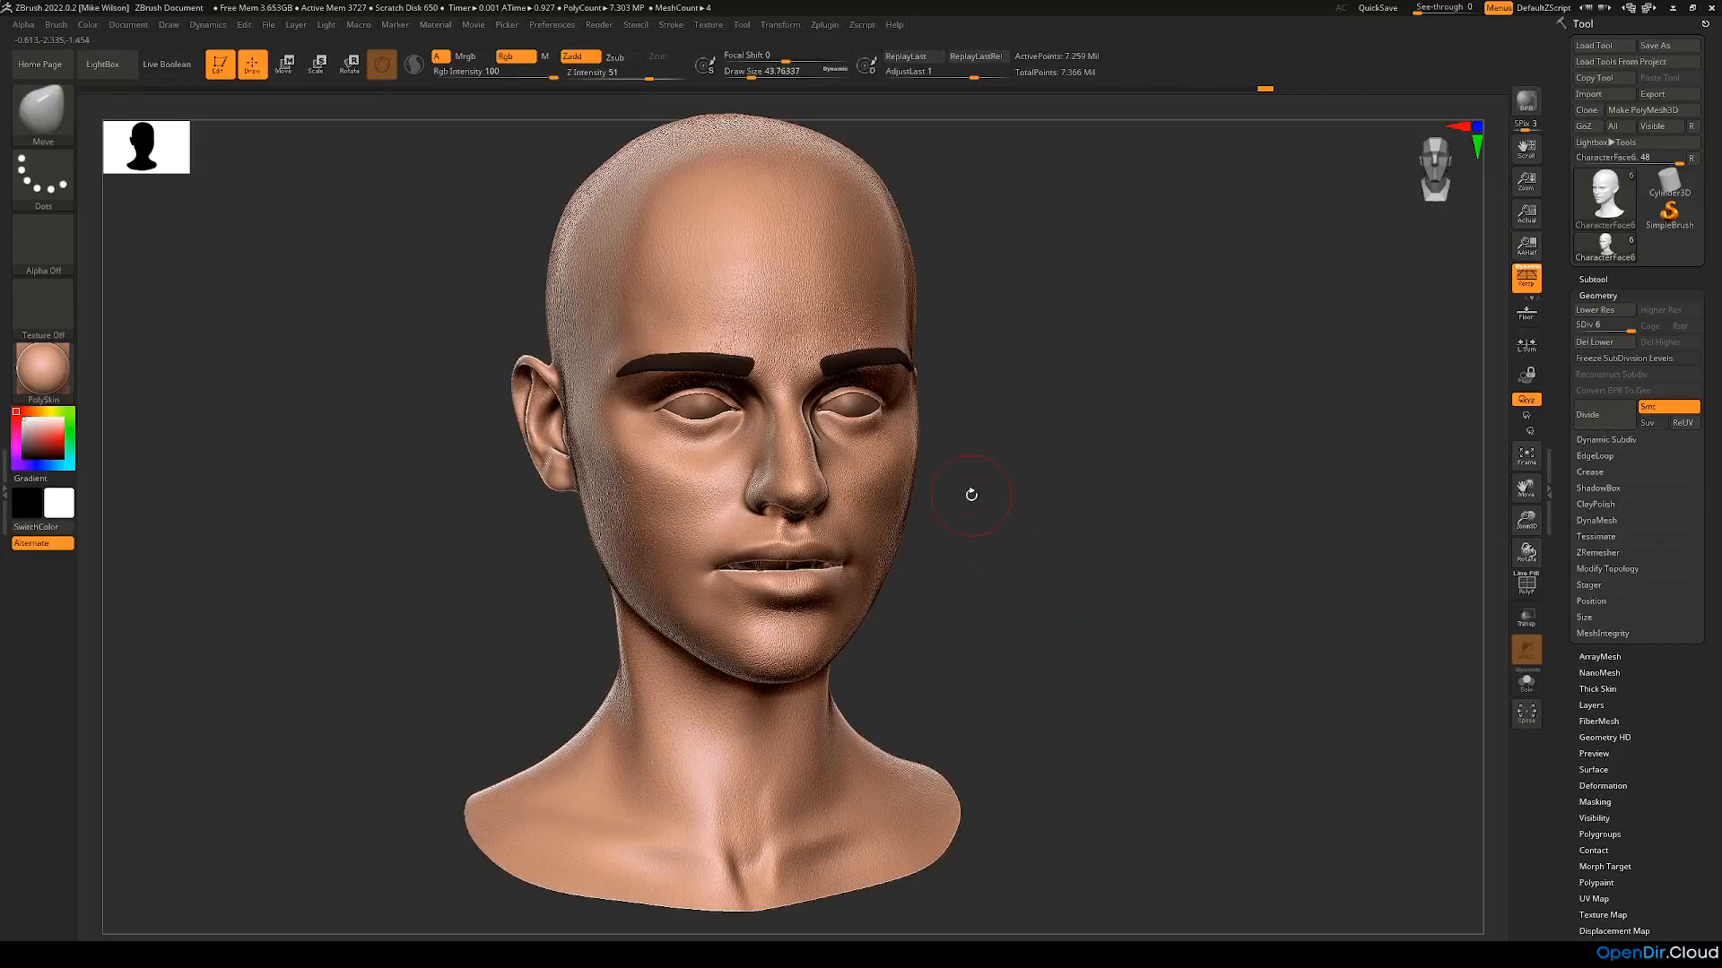
{"action": "left_click_drag", "start_coordinate": [980, 500], "coordinate": [950, 498], "text": "shift"}
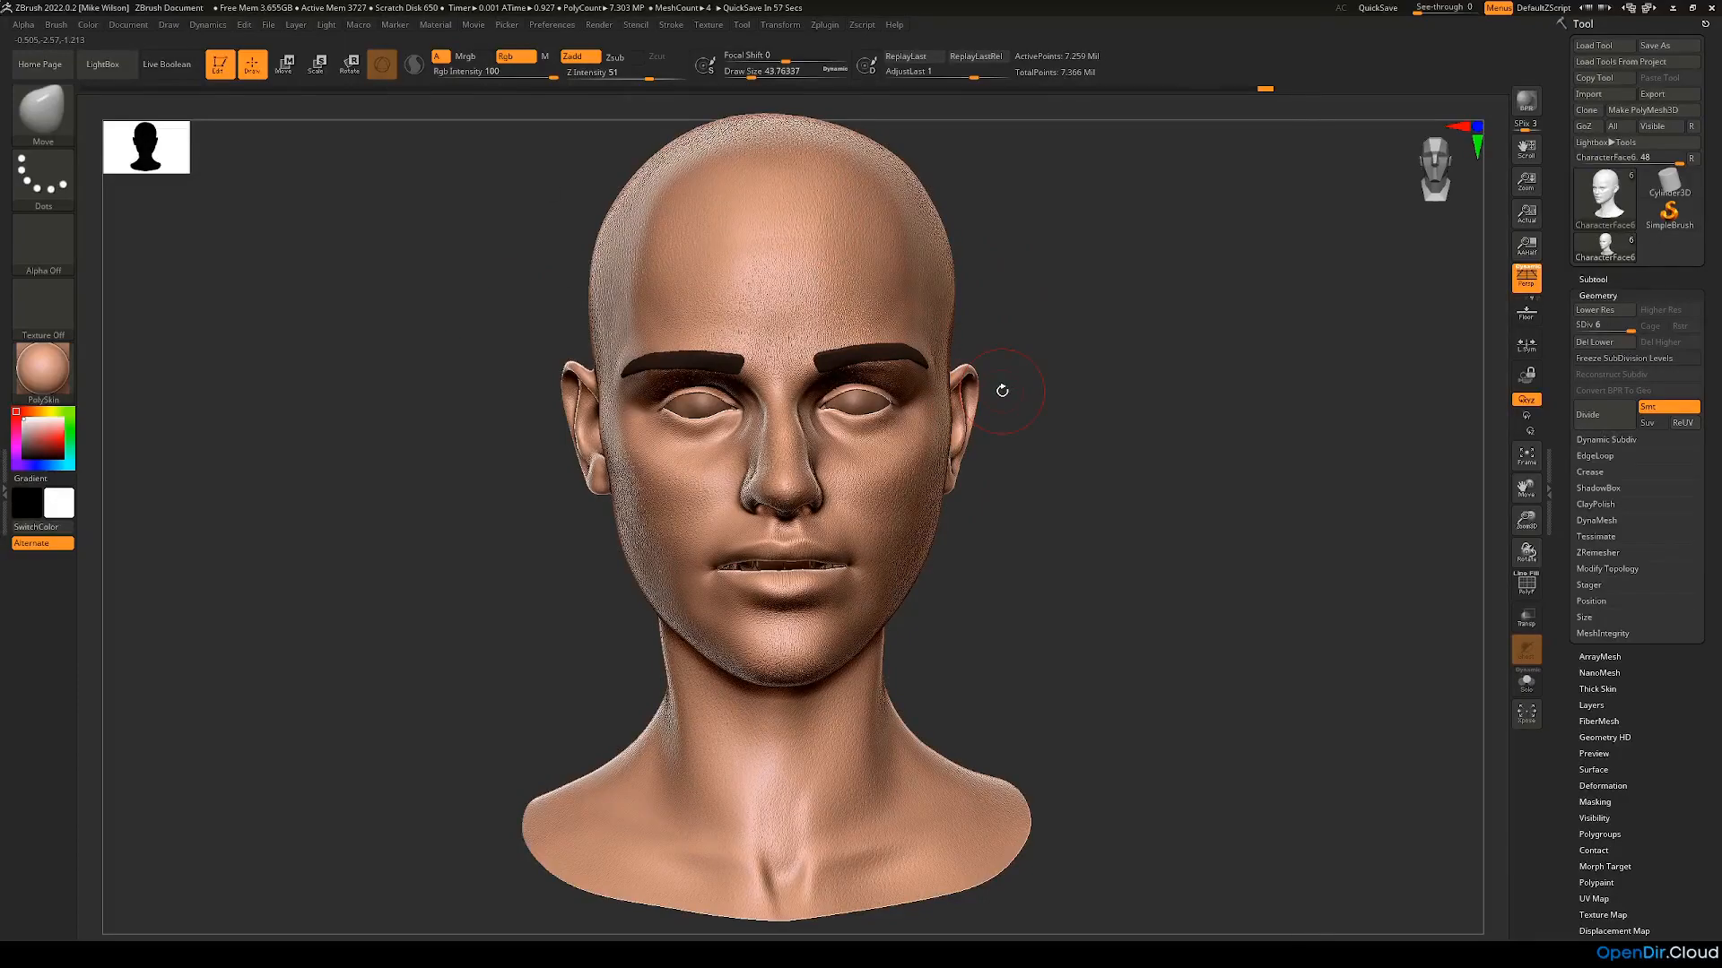
{"action": "left_click_drag", "start_coordinate": [1074, 439], "coordinate": [1108, 439]}
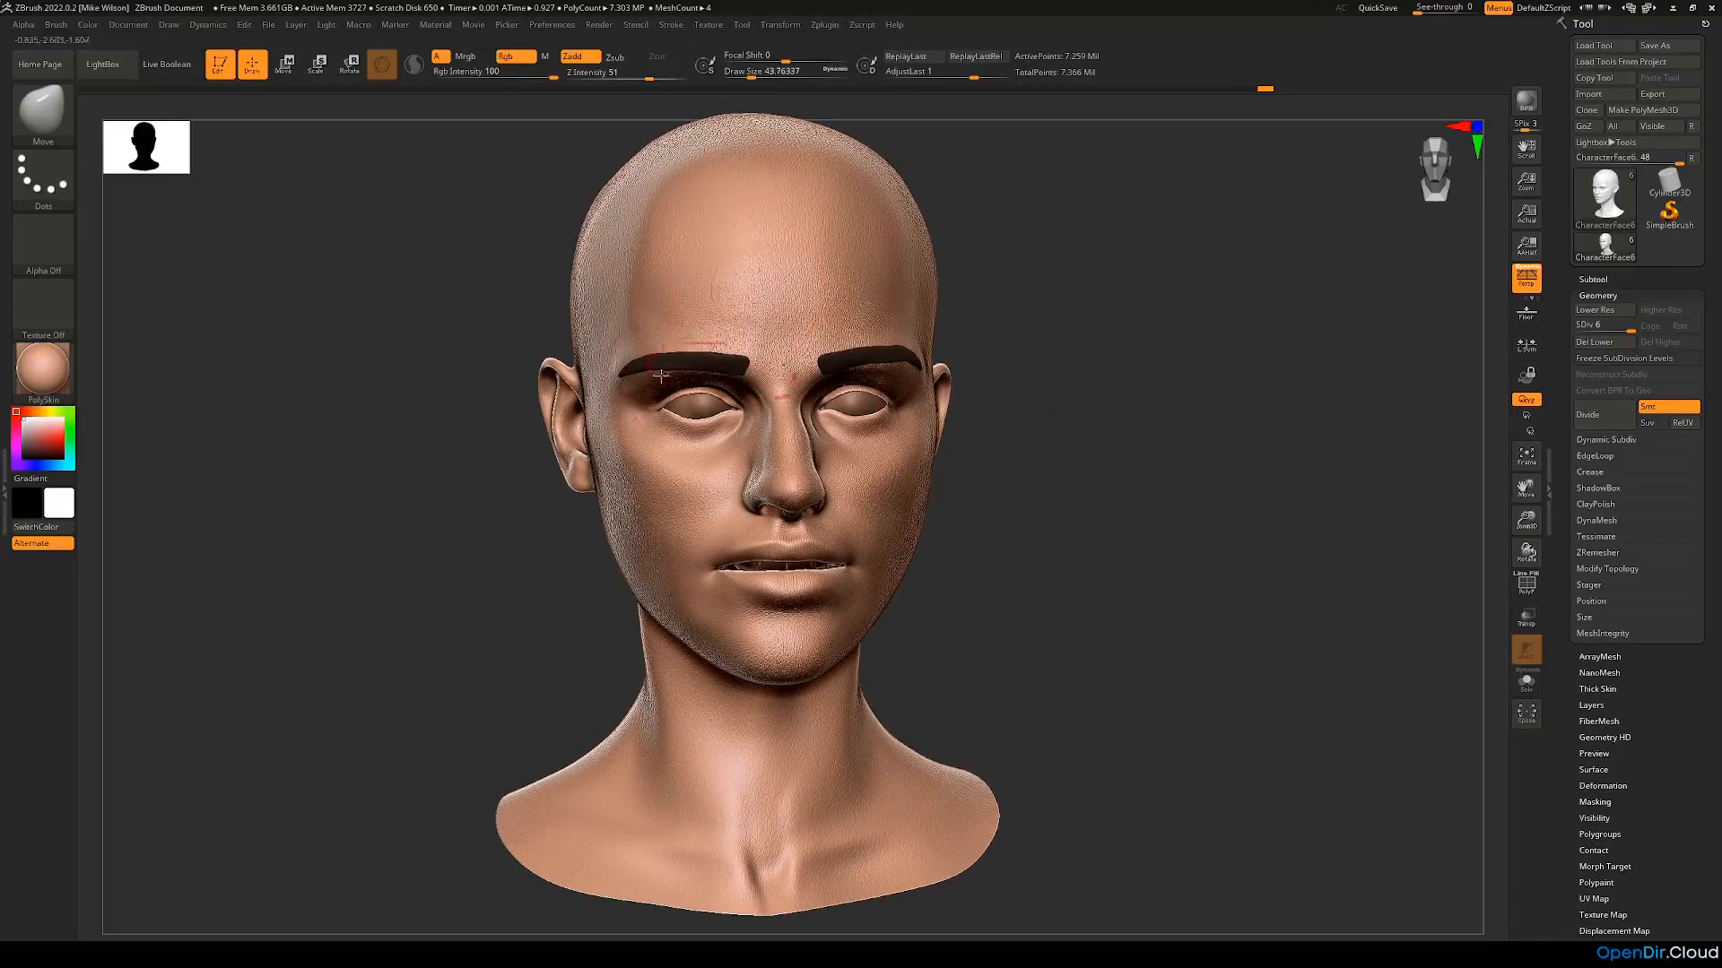